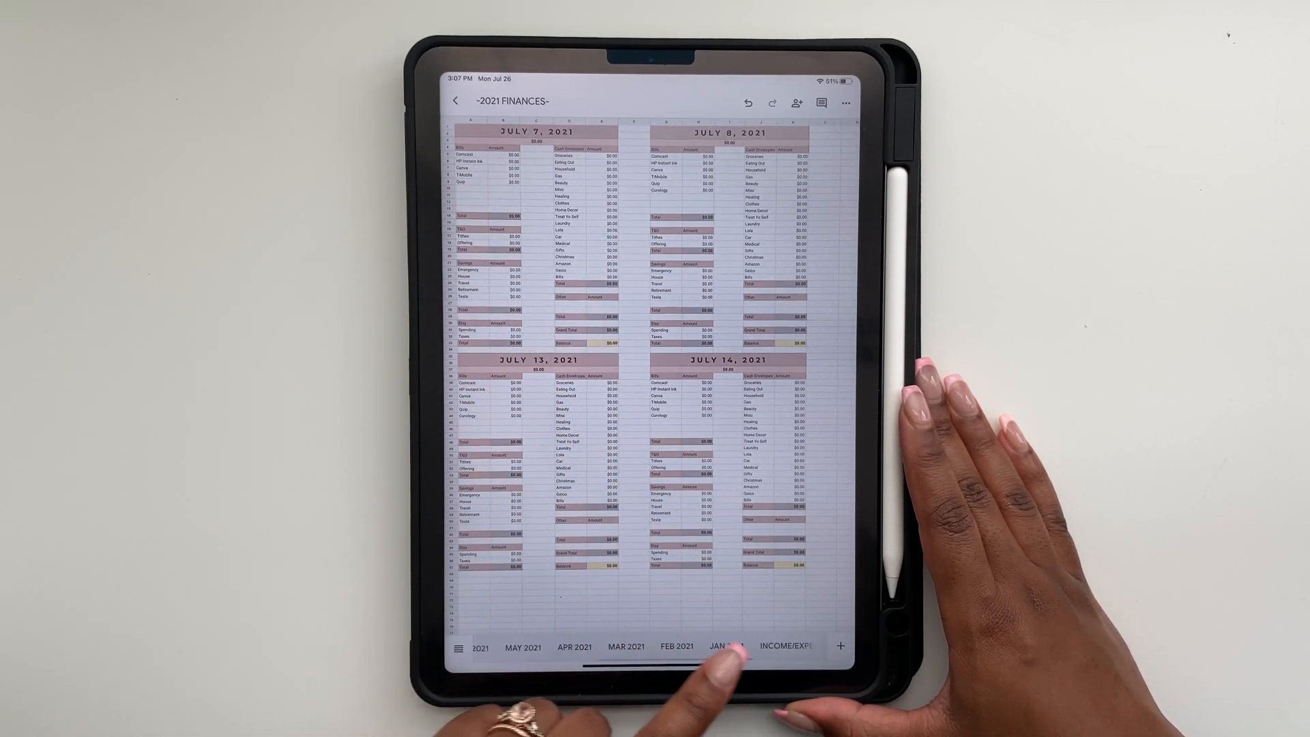
- Open the INCOME/EXPENSES sheet and review the monthly tables with their income, source, total and expenses fields
left_click(792, 645)
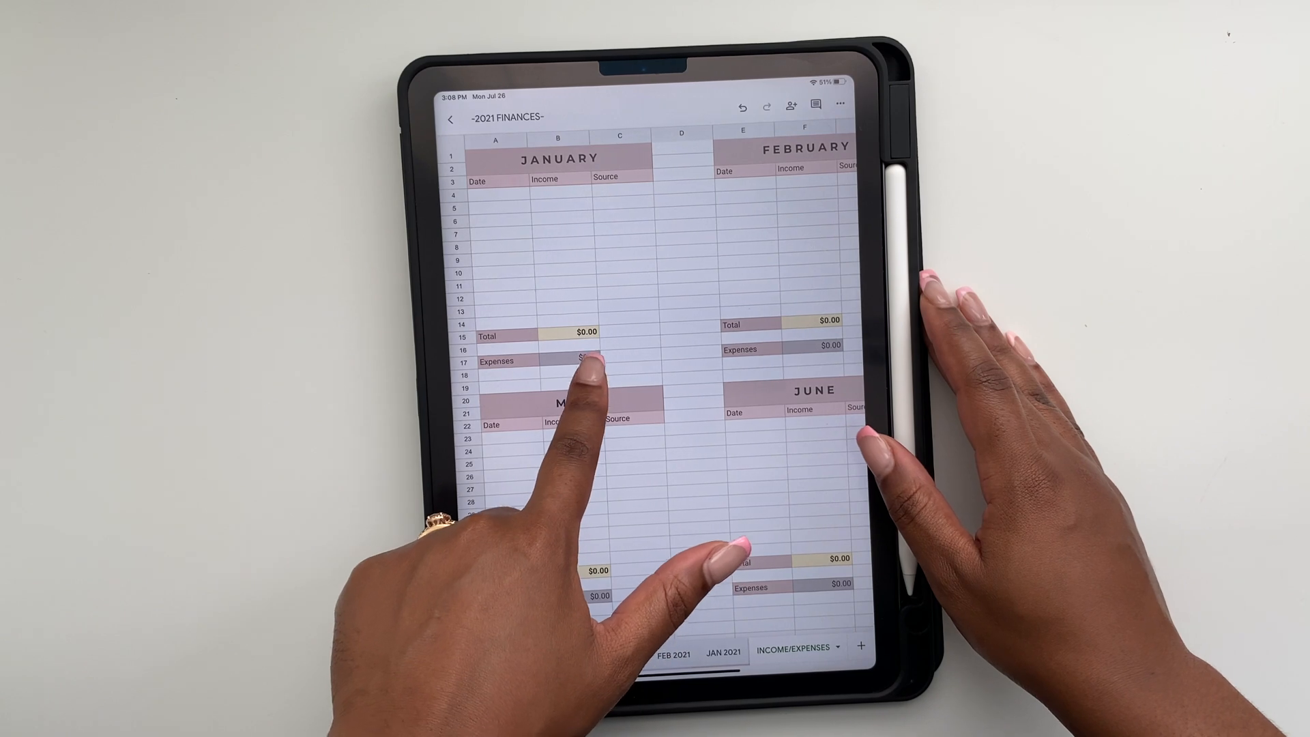
scroll(655, 375, "right", 5)
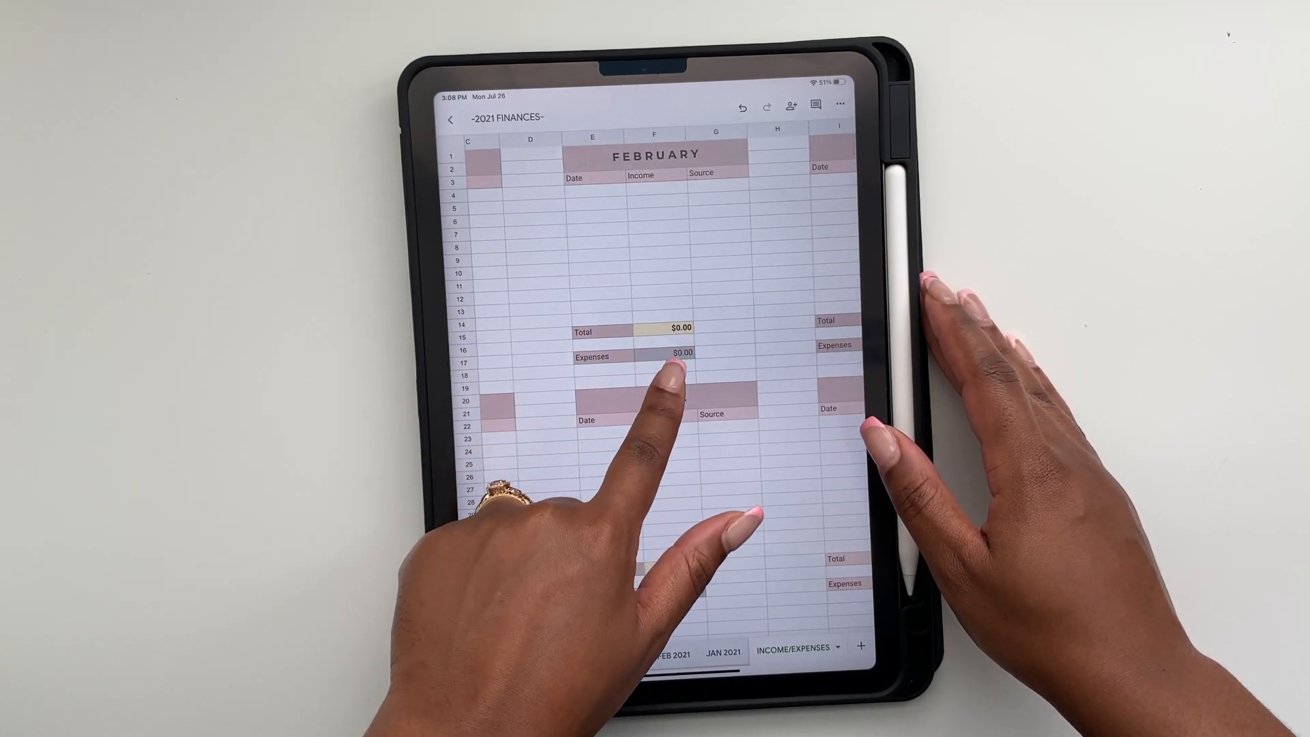
scroll(655, 376, "right", 5)
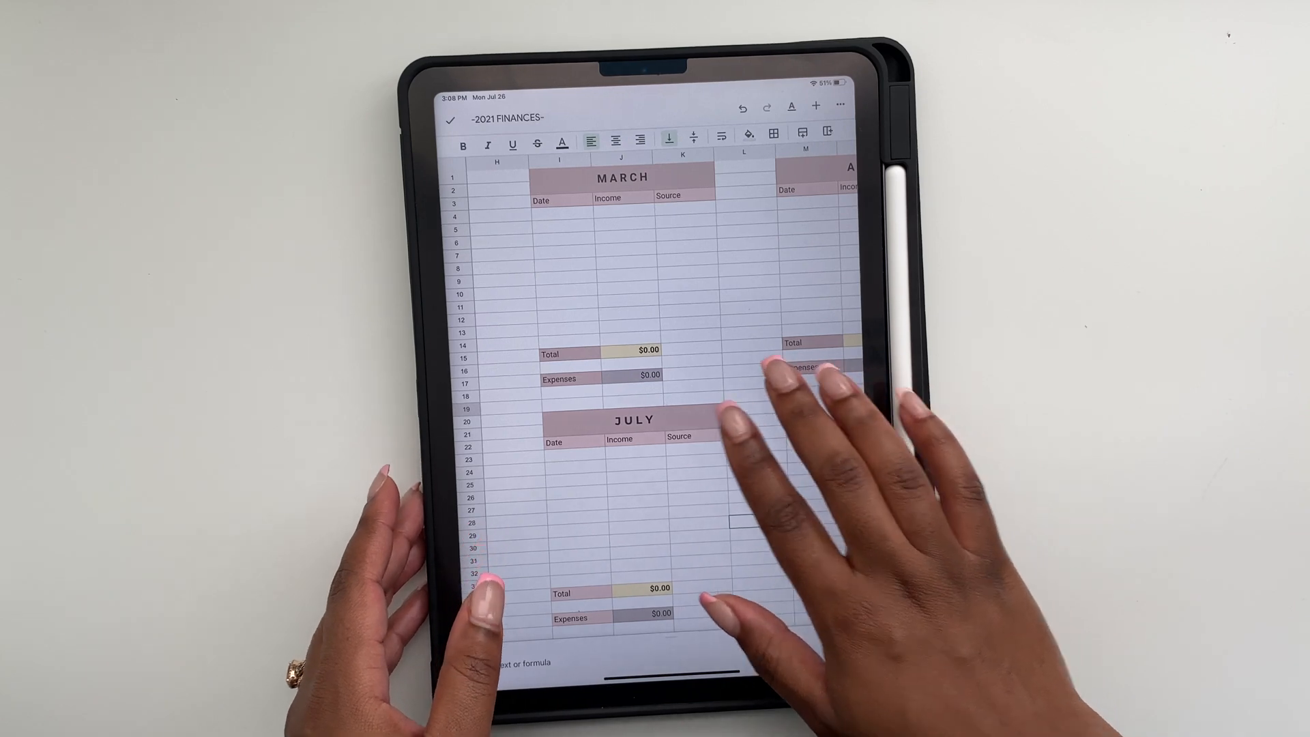
scroll(655, 376, "left", 3)
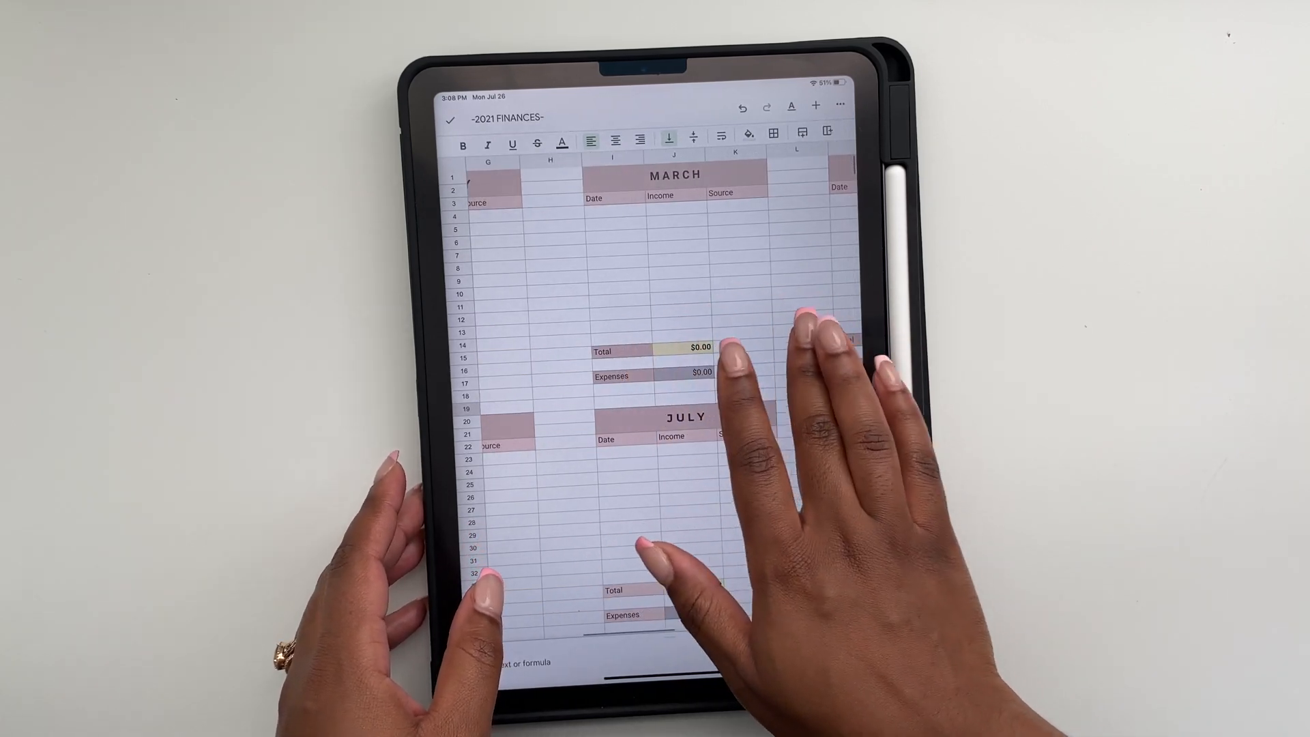
scroll(655, 375, "right", 4)
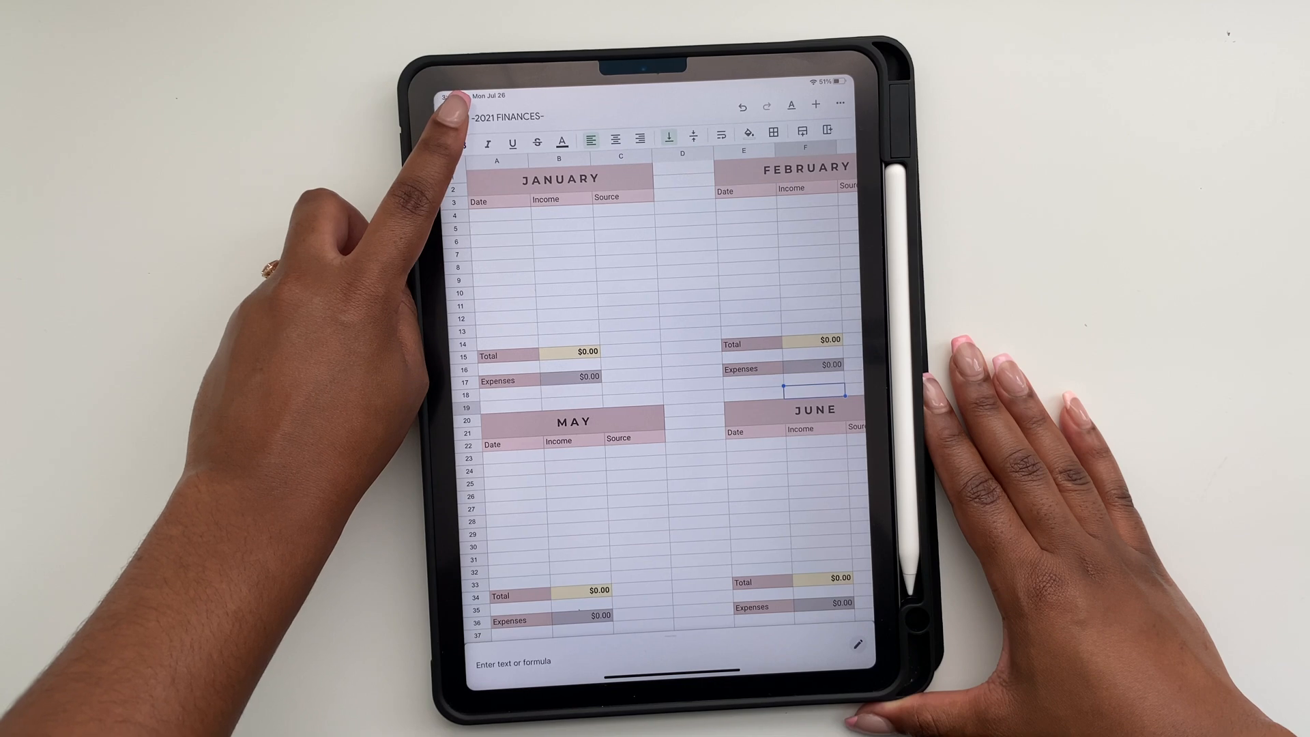
left_click(454, 111)
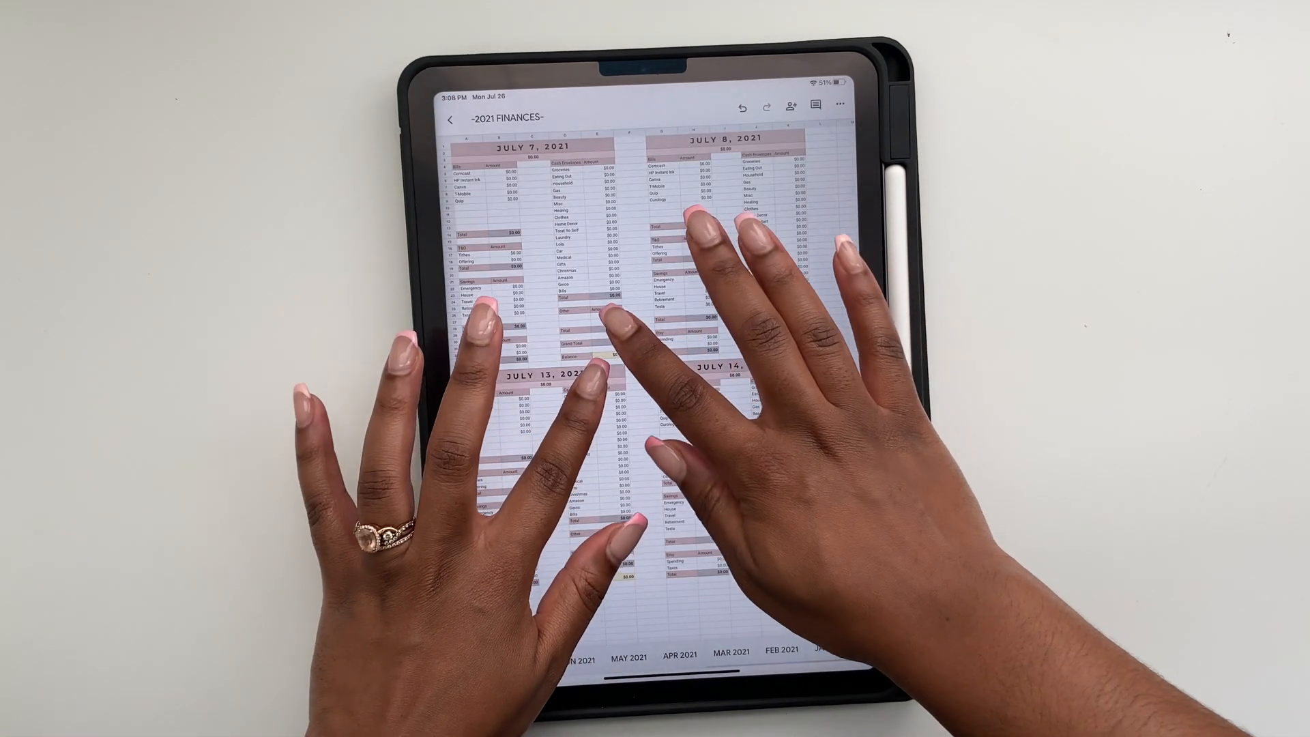
- Review the Bills, T&O, Savings, Etsy and Cash Envelopes sections of the July 7 budget on the JUL 2021 sheet
scroll(612, 365, "up", 5)
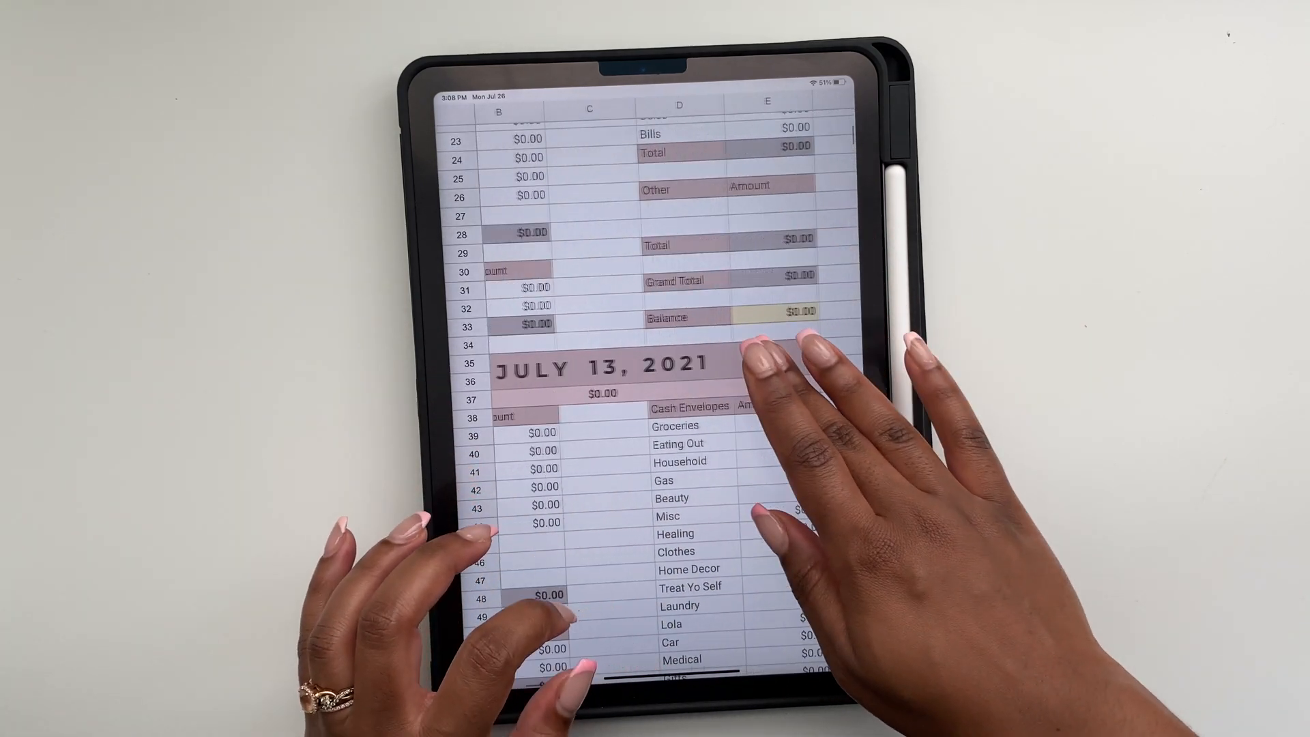
scroll(649, 382, "up", 5)
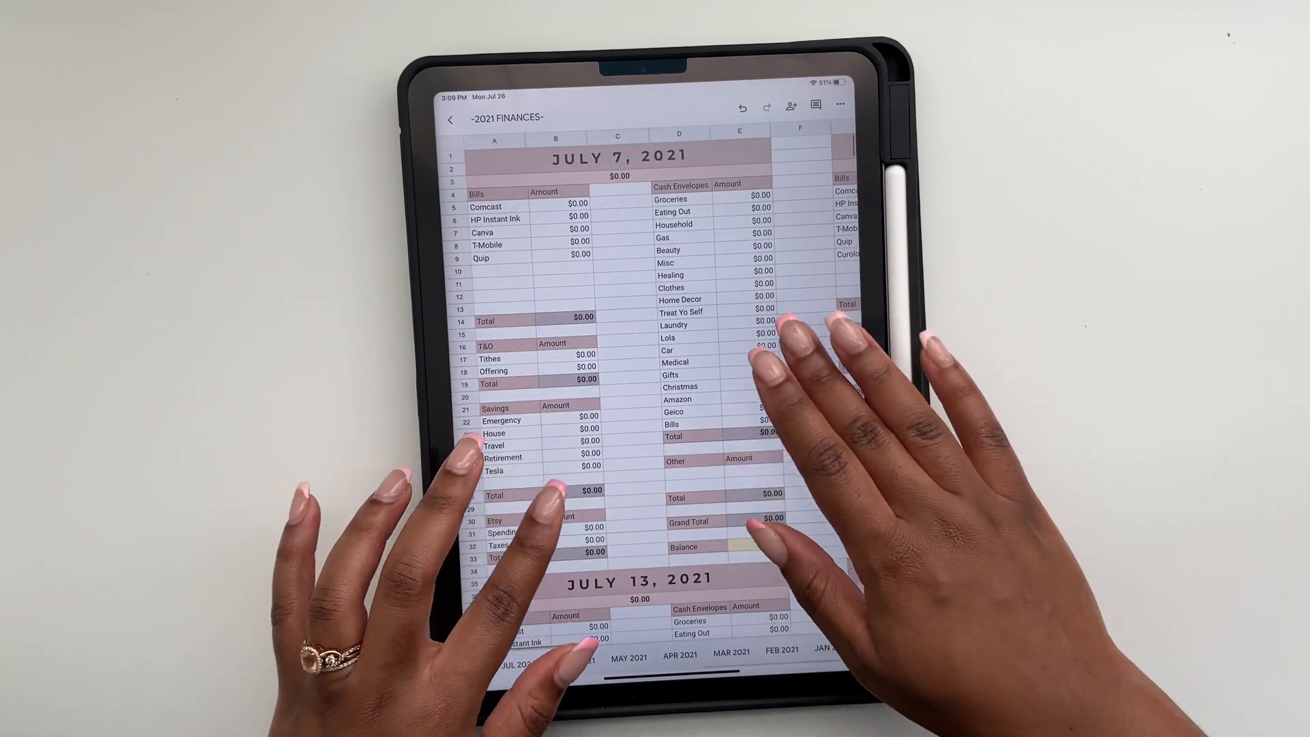
scroll(655, 382, "up", 3)
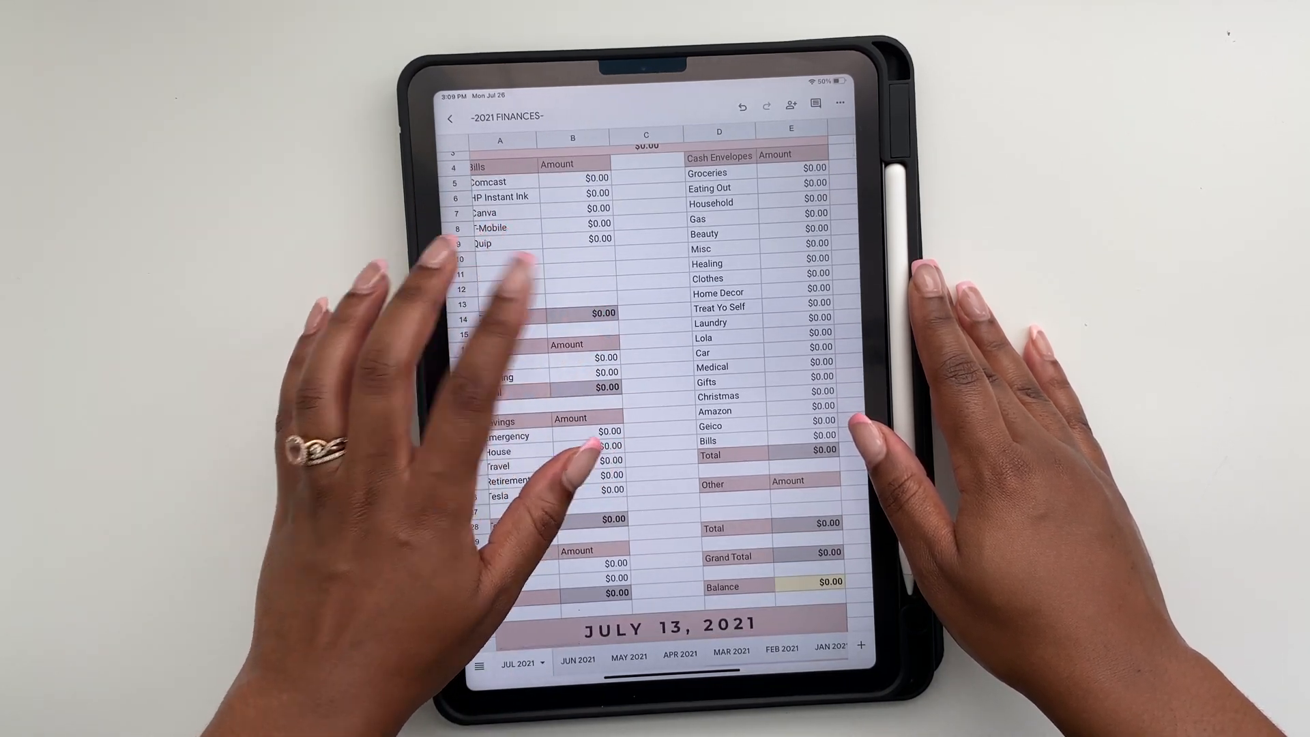
scroll(656, 383, "down", 3)
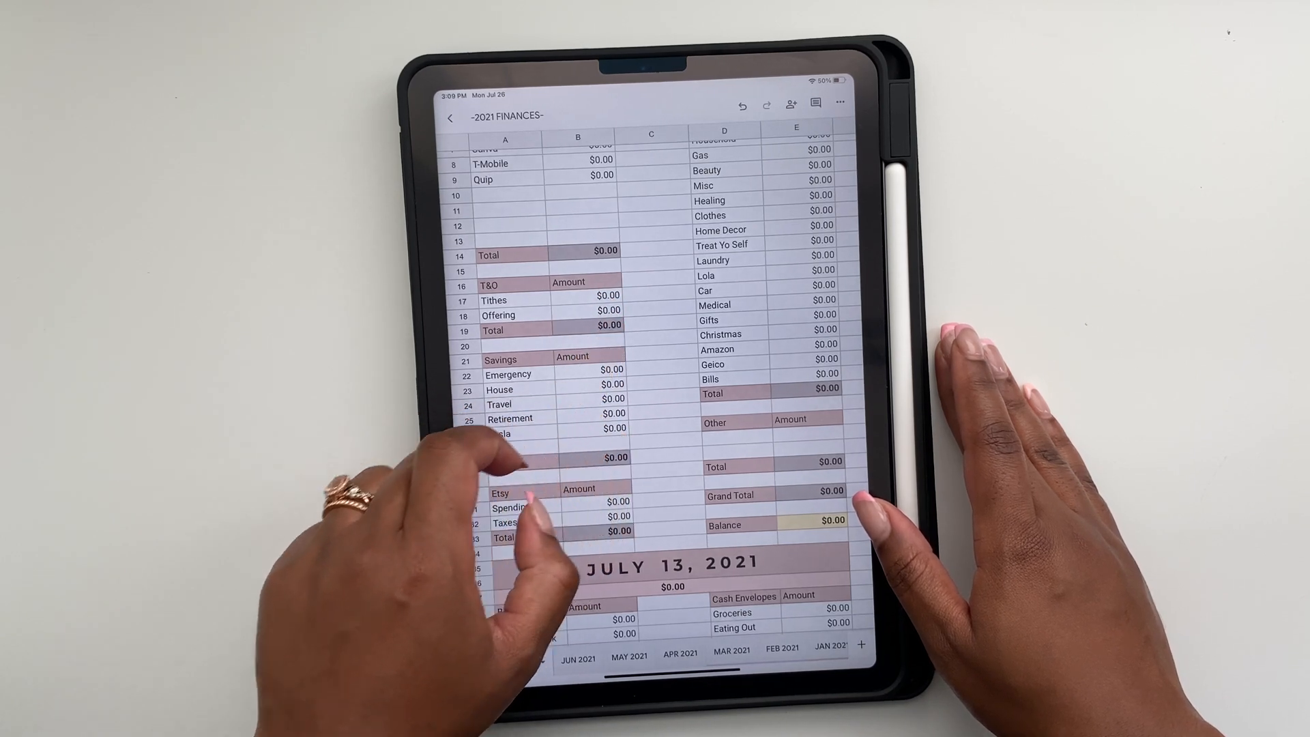
scroll(655, 382, "down", 4)
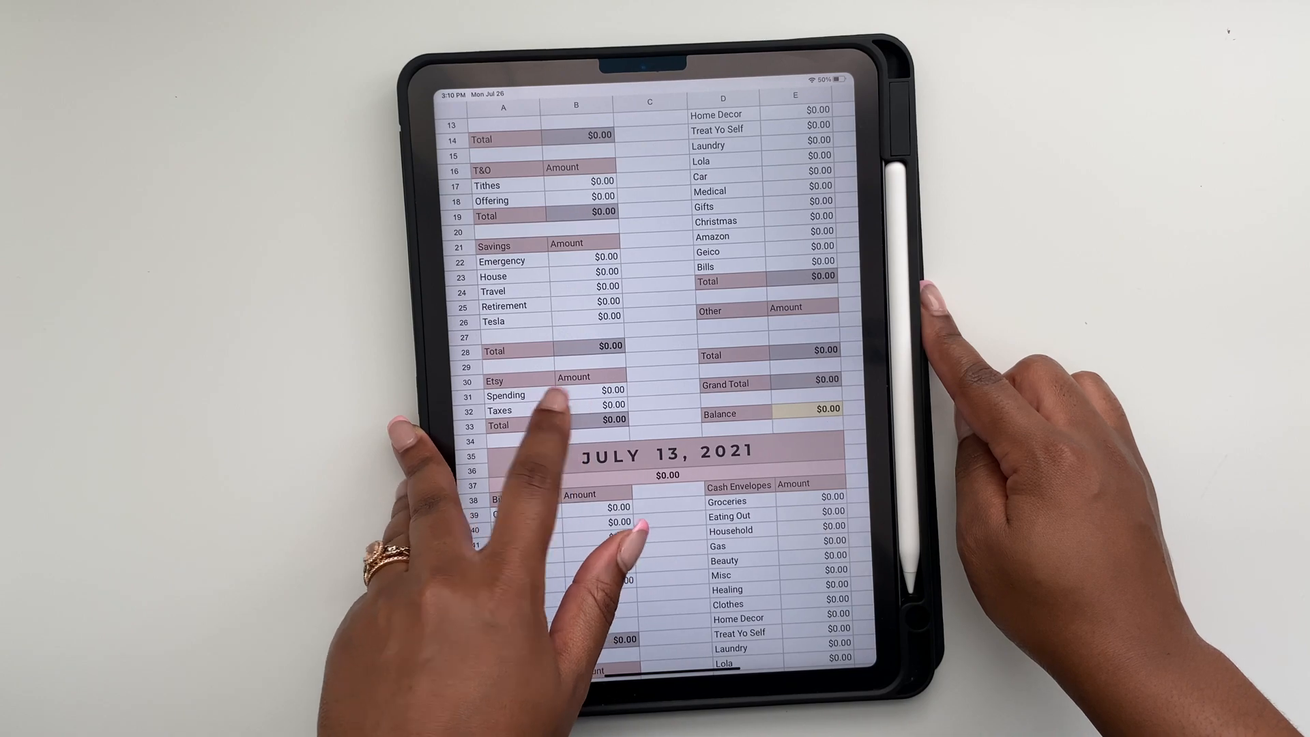
scroll(655, 382, "up", 6)
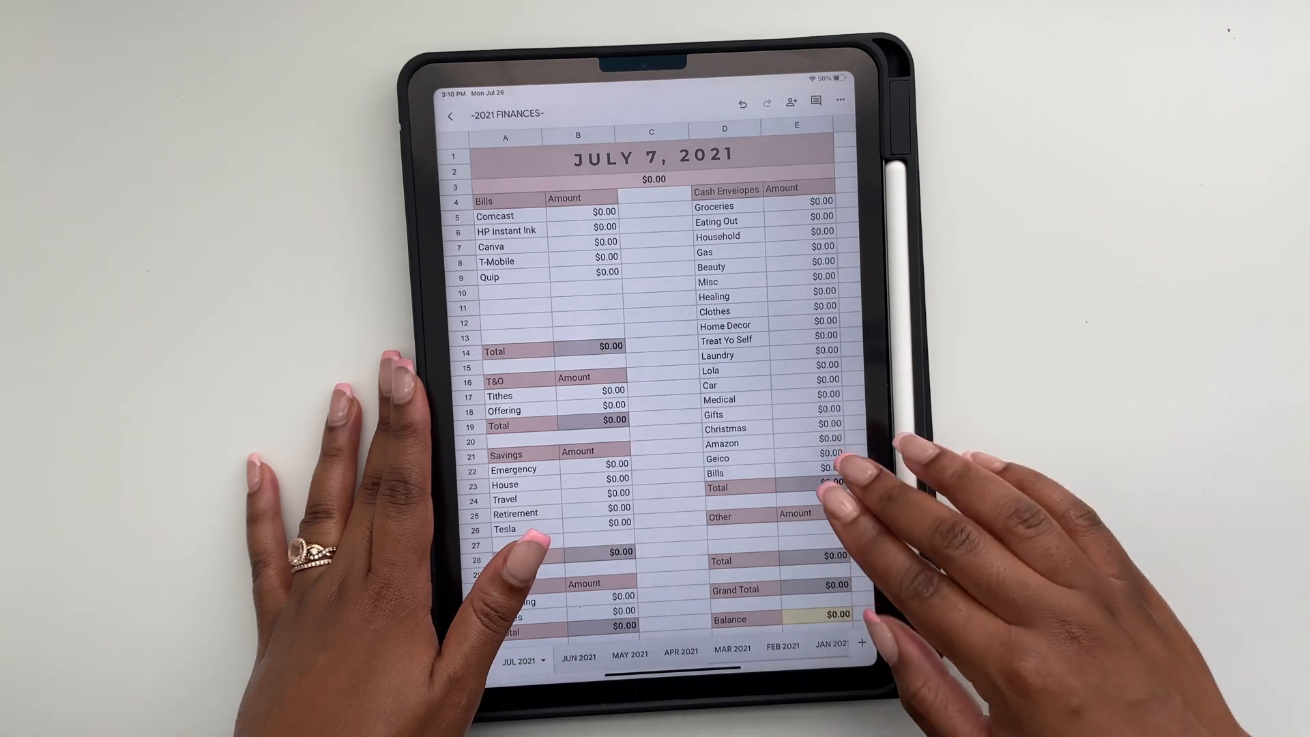
- Examine how the July 7 budget's income amount, section totals, Grand Total and Balance relate to each other
scroll(839, 477, "down", 5)
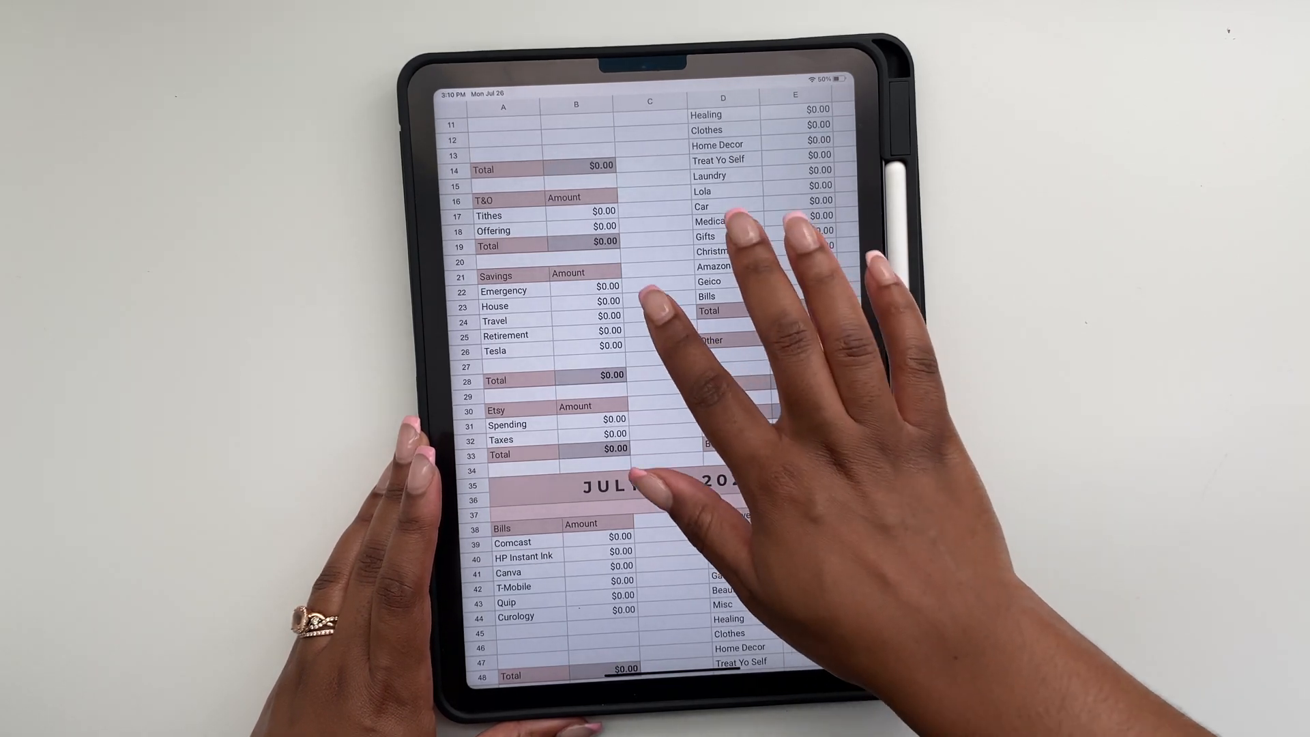
scroll(655, 383, "up", 5)
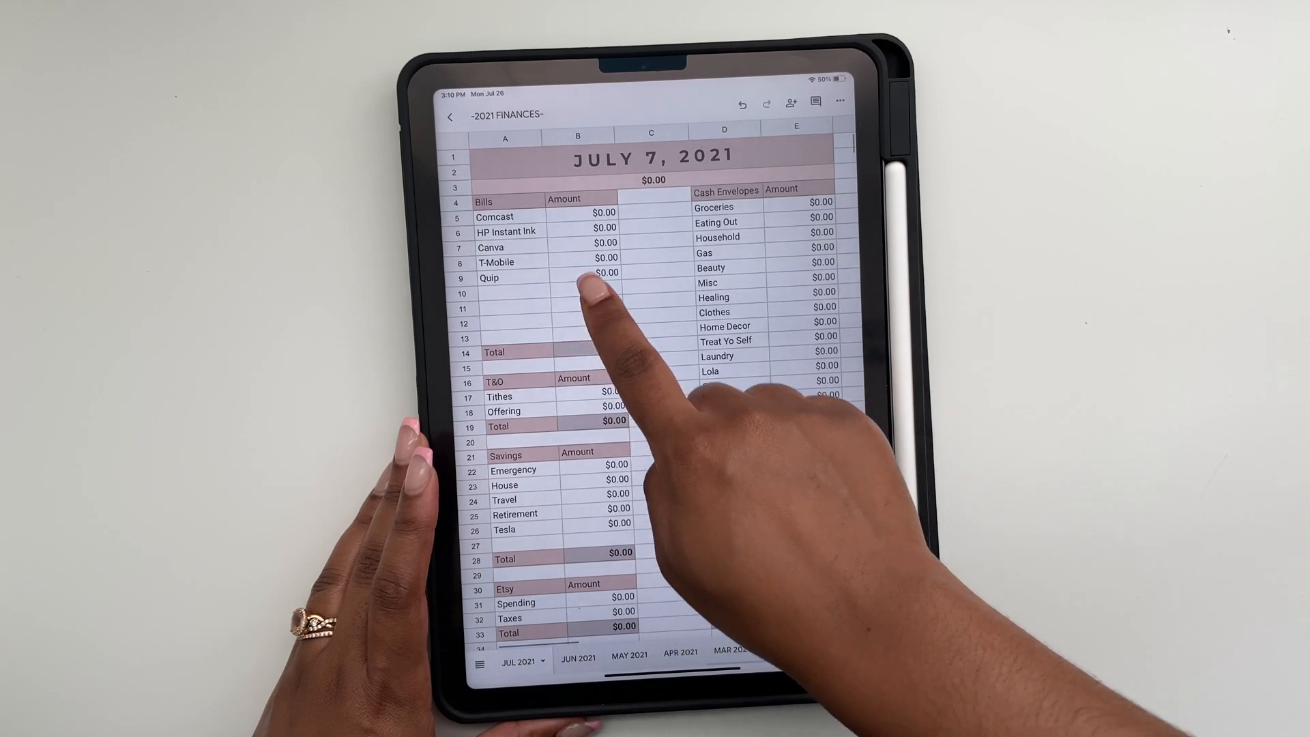
scroll(624, 522, "down", 4)
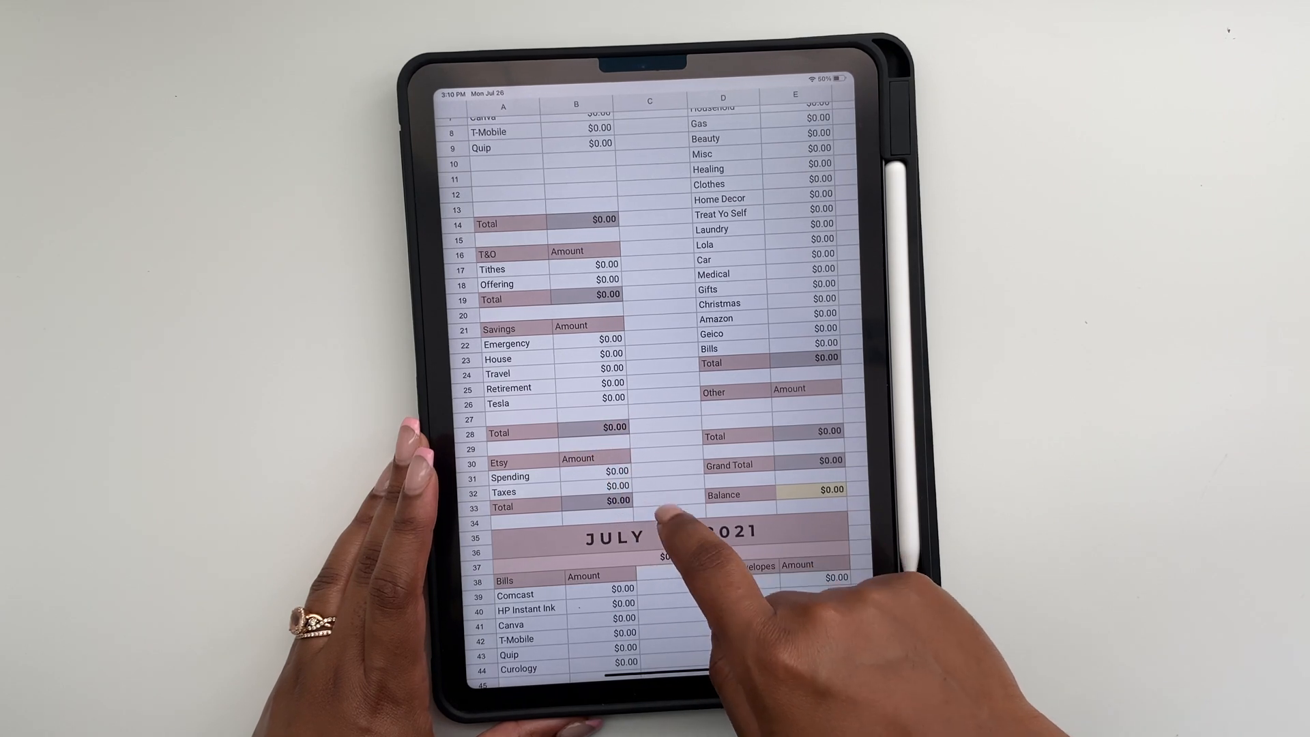
scroll(775, 307, "up", 3)
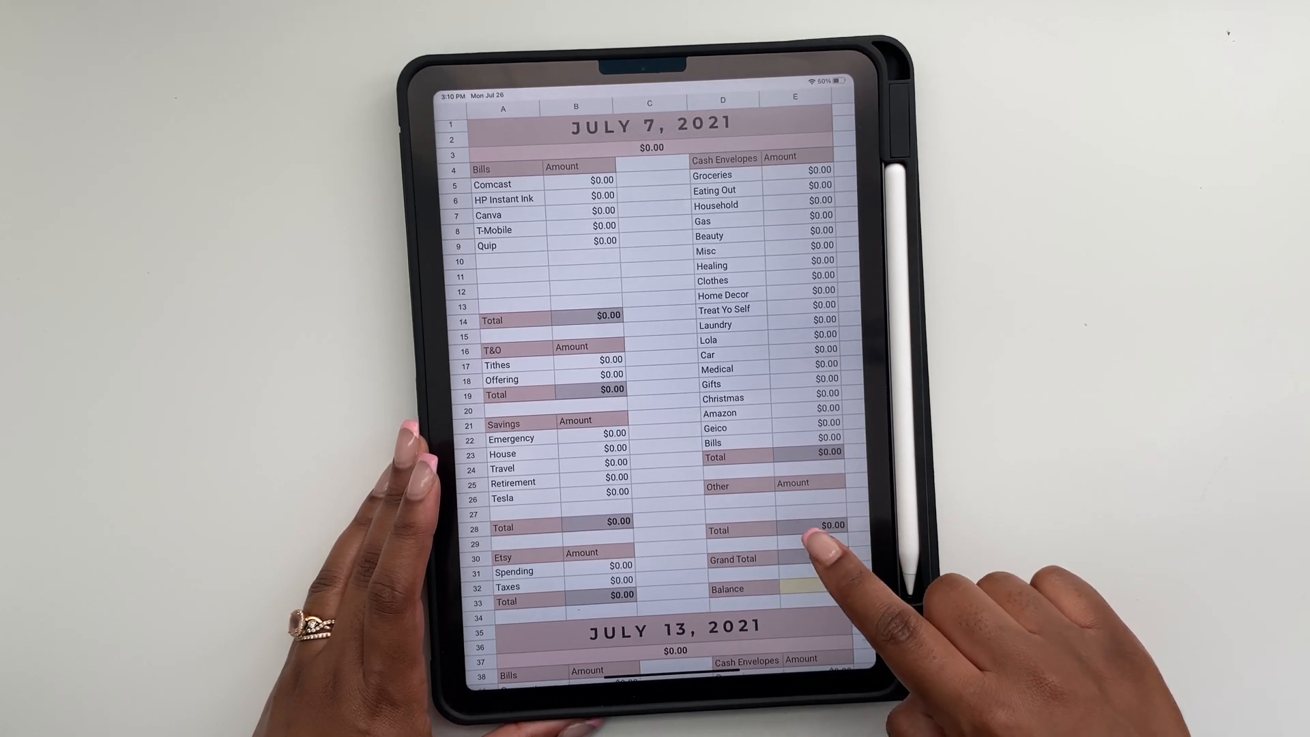
scroll(819, 478, "down", 3)
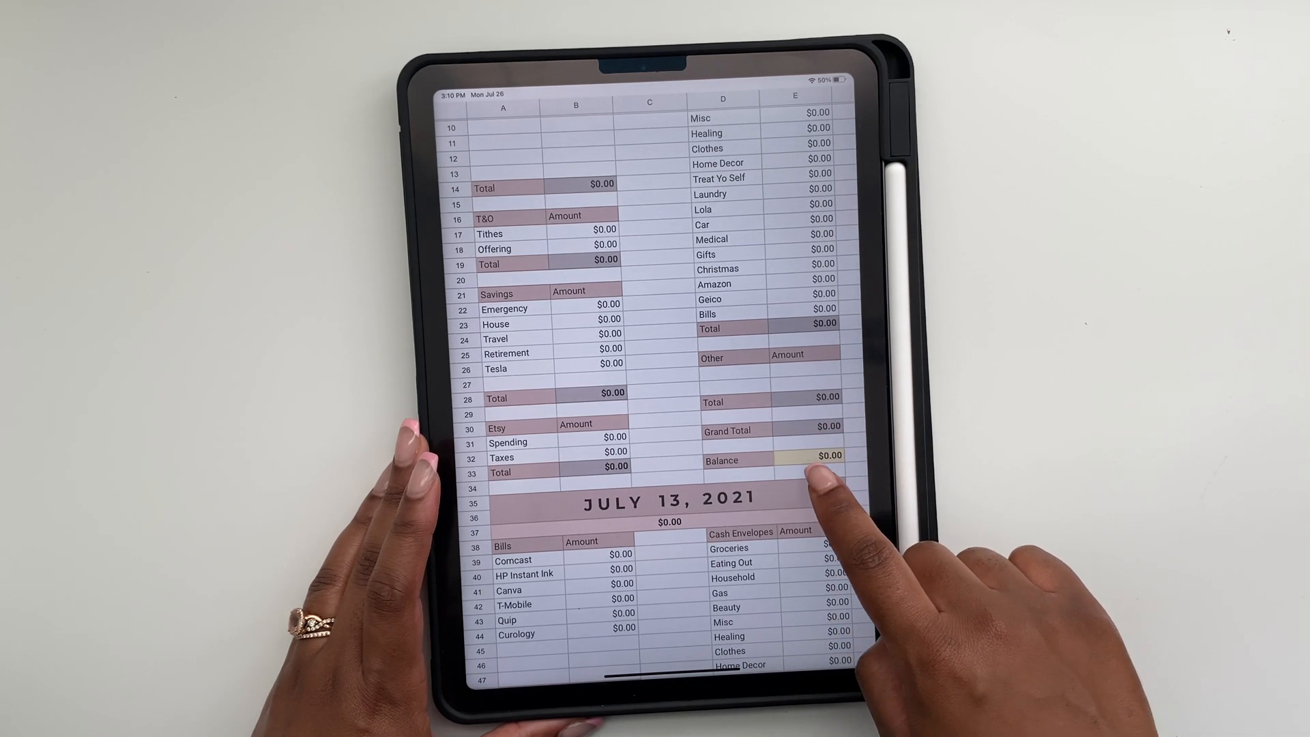
scroll(819, 341, "up", 3)
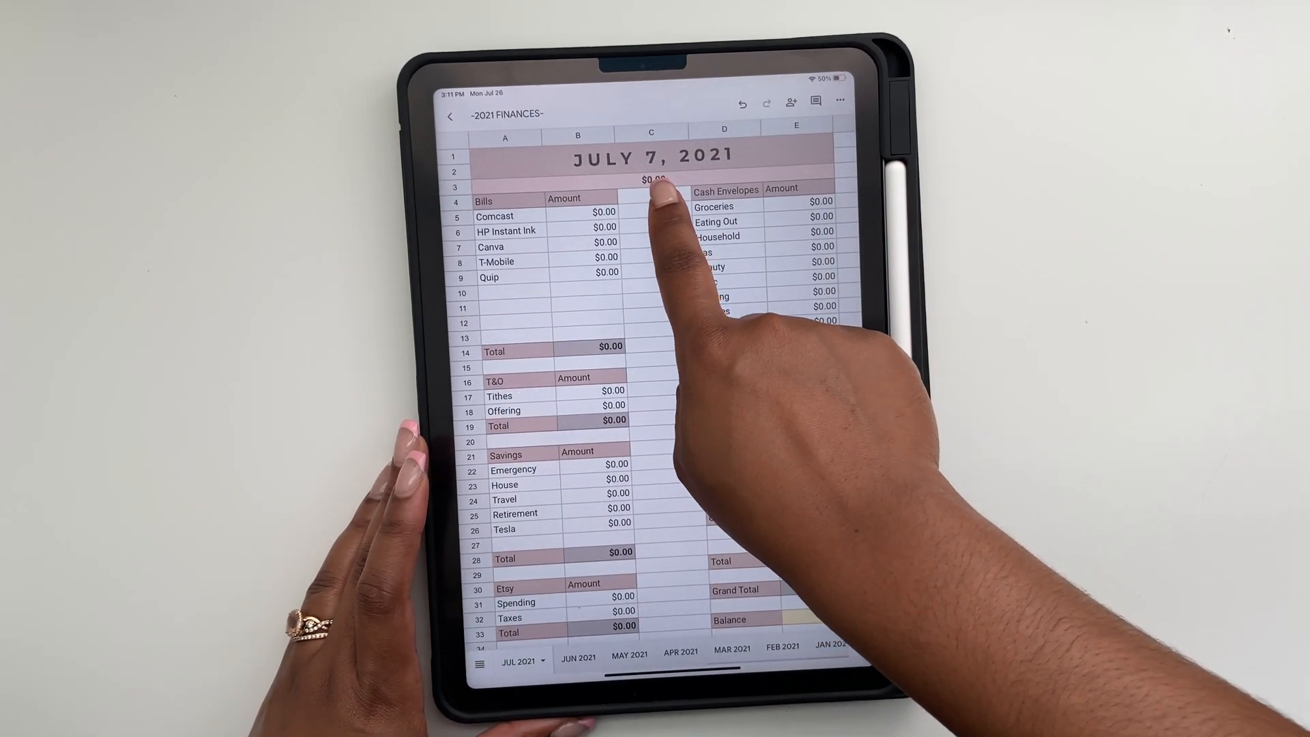
scroll(785, 410, "down", 5)
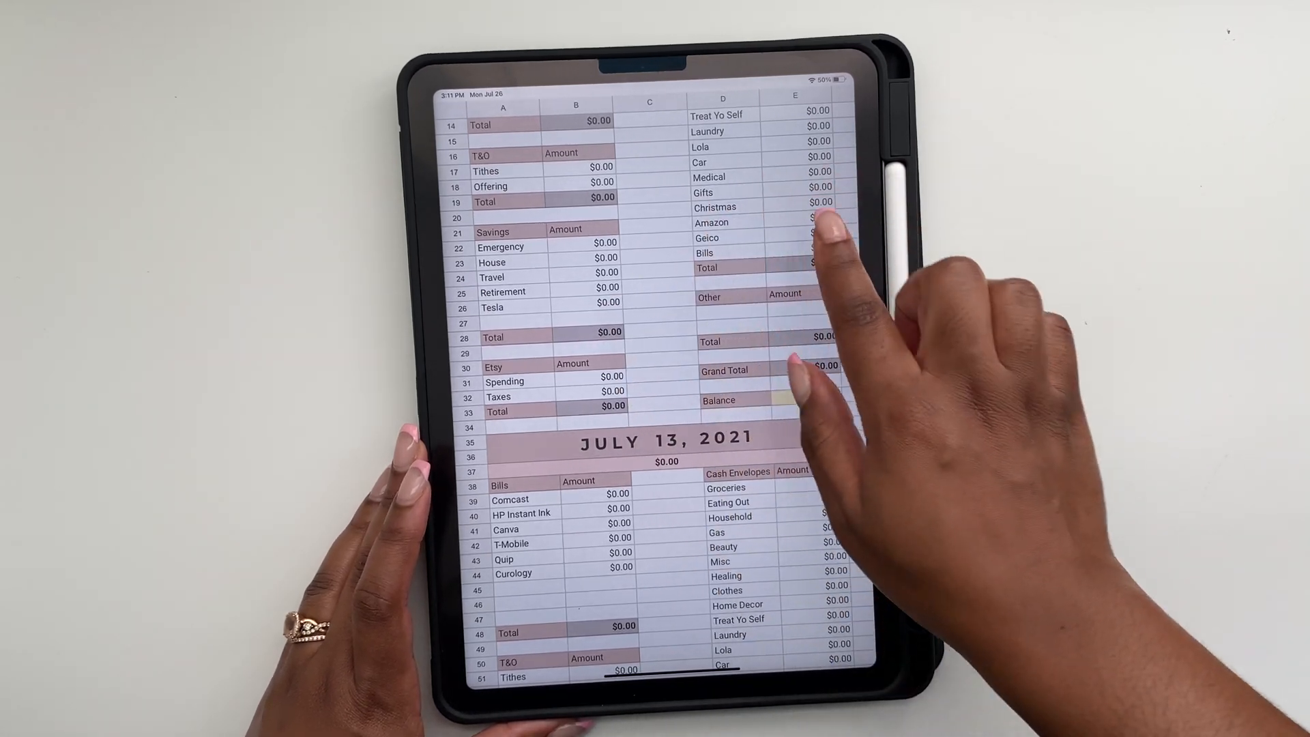
scroll(785, 260, "up", 1)
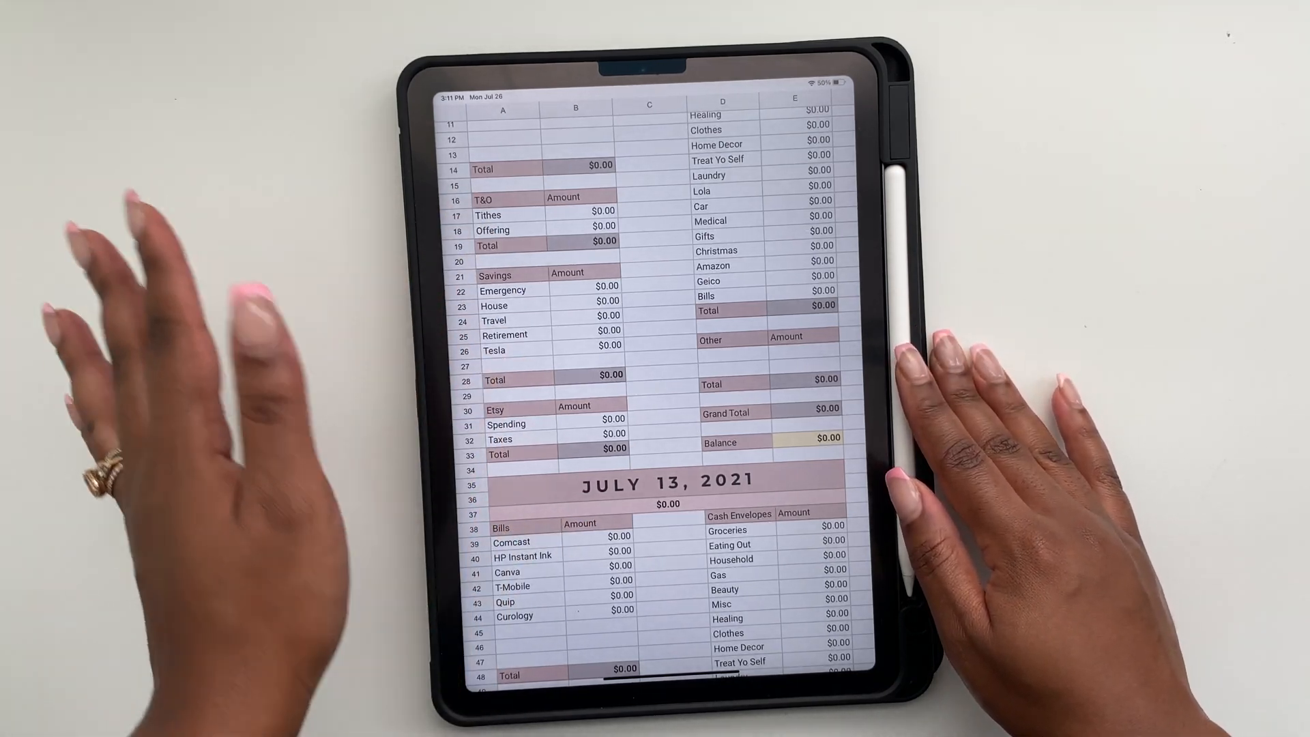
- Examine the July 8 budget beside the July 7 one, including its Bills list and the July 14 budget below
scroll(758, 437, "up", 2)
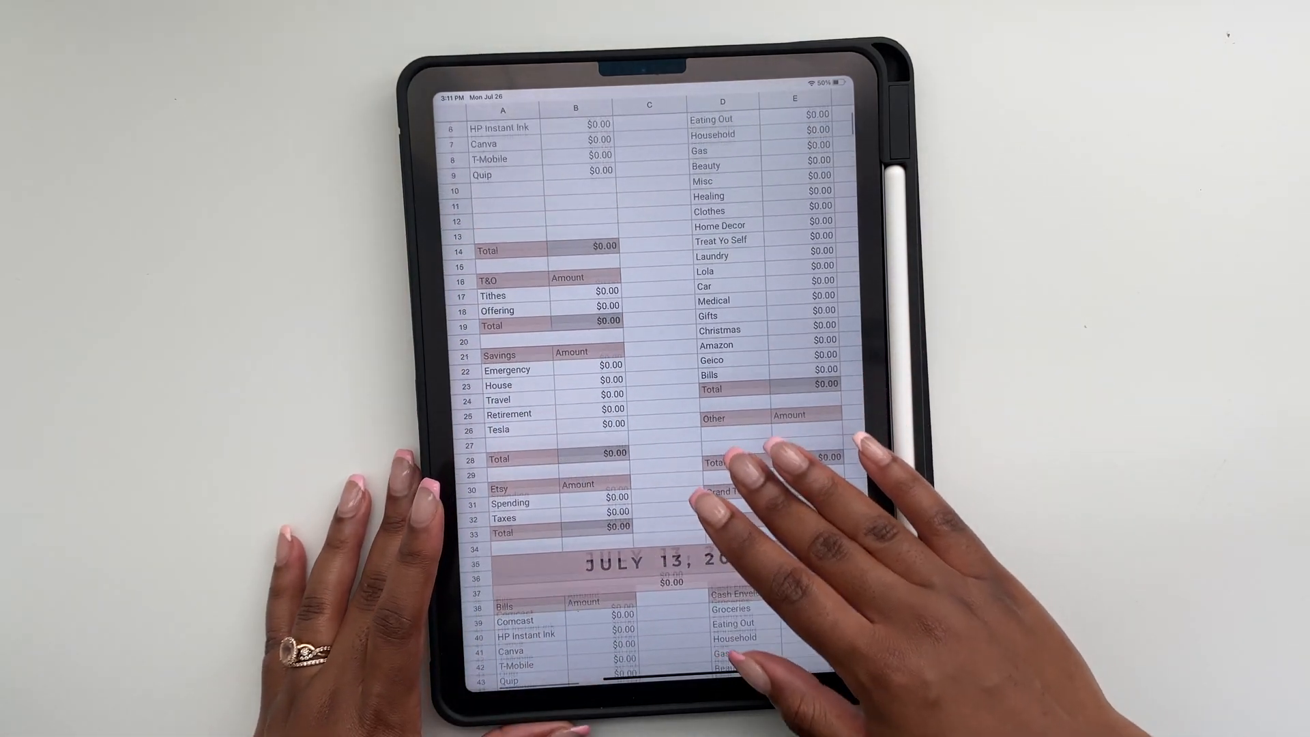
scroll(758, 437, "up", 5)
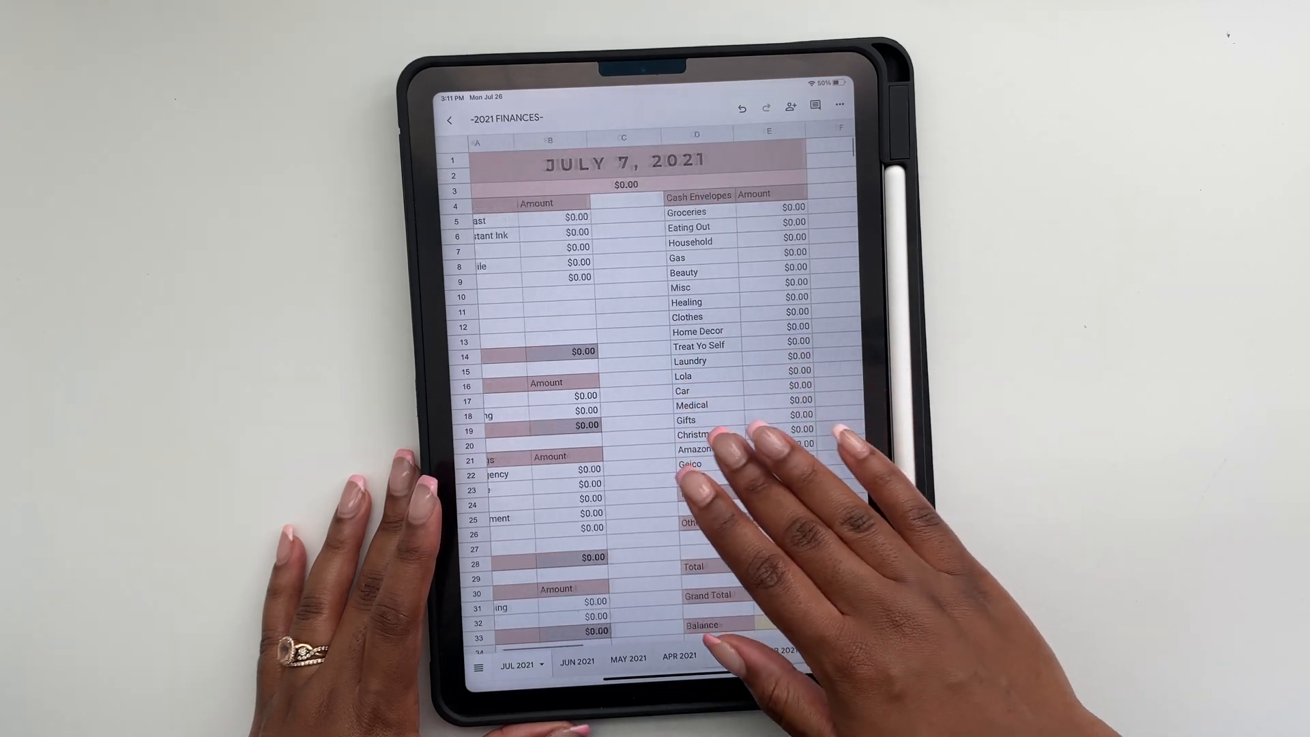
scroll(758, 436, "right", 10)
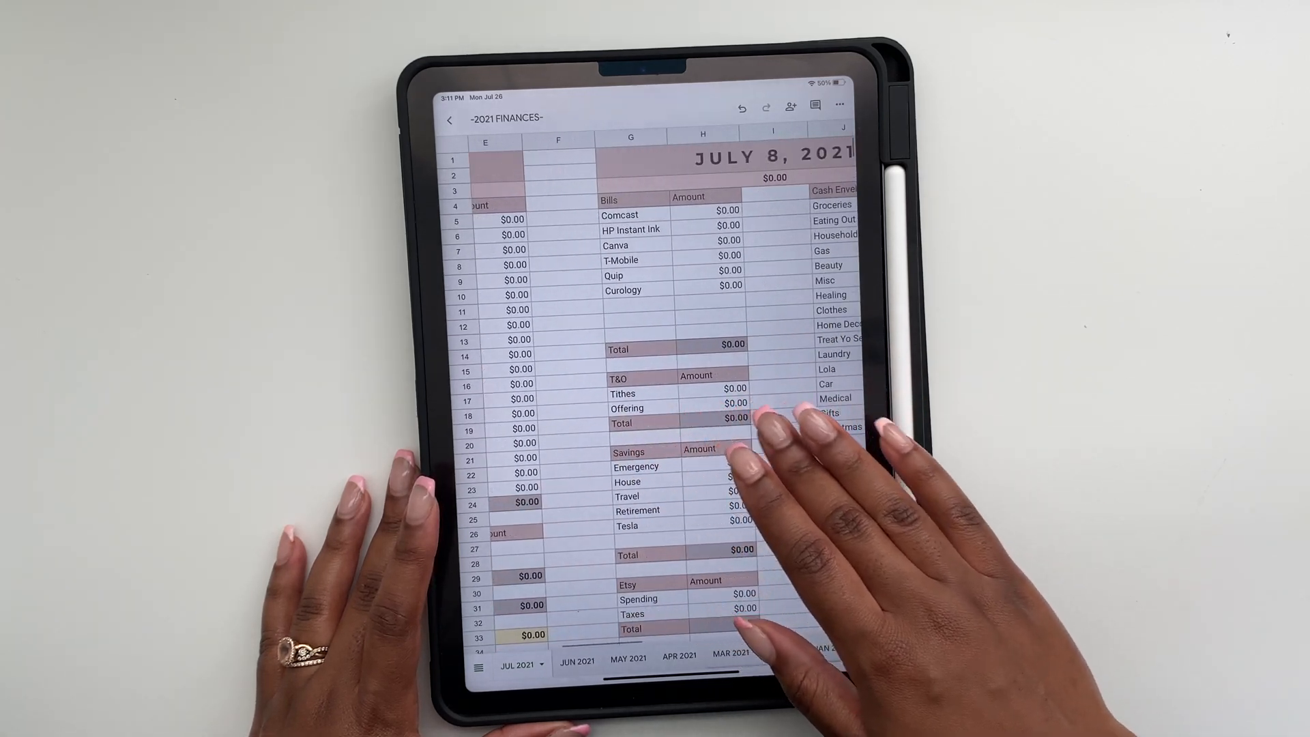
scroll(785, 436, "right", 5)
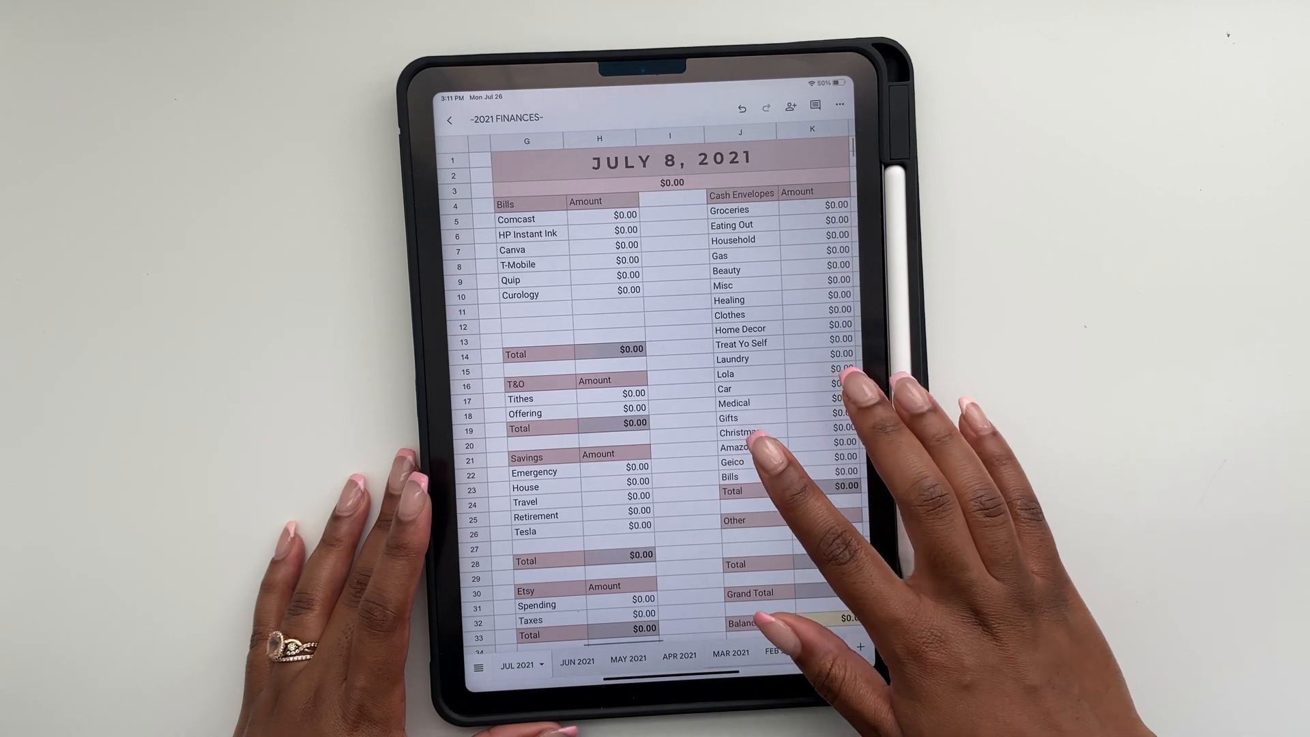
scroll(784, 437, "right", 1)
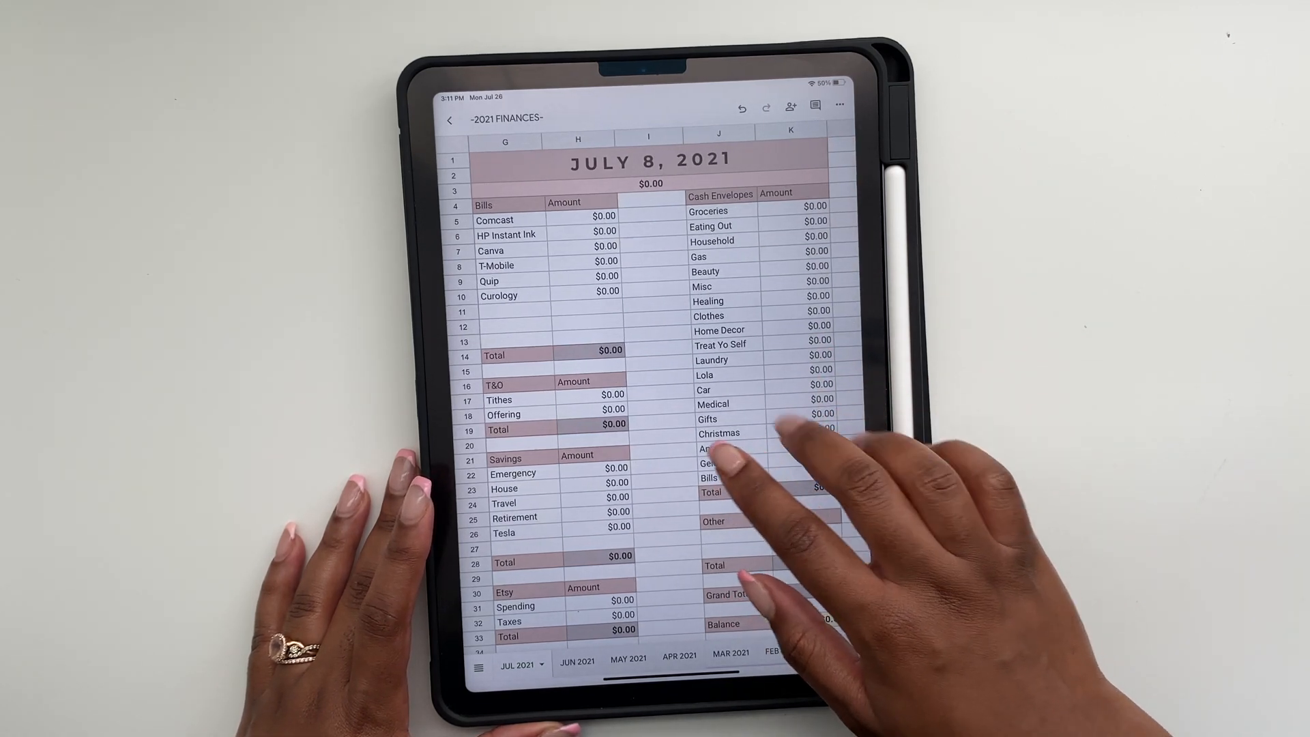
scroll(683, 382, "down", 3)
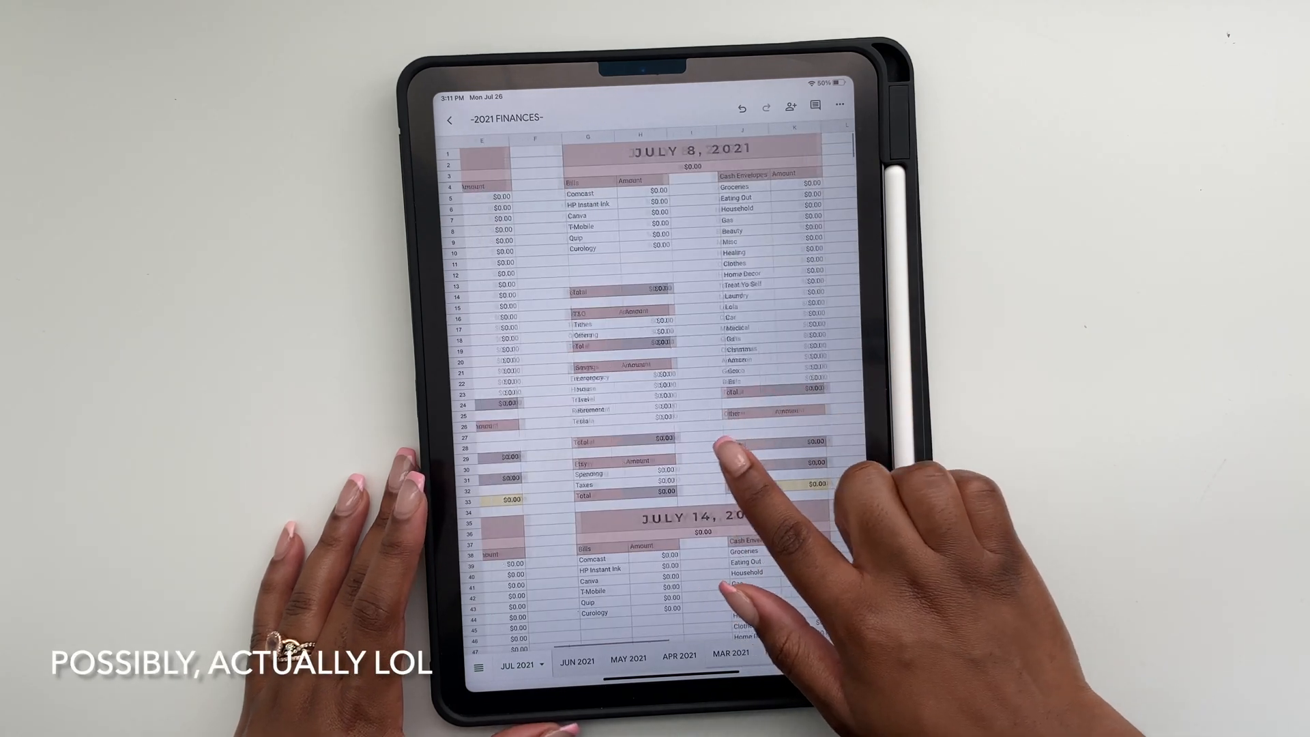
scroll(785, 410, "left", 3)
scroll(751, 409, "right", 3)
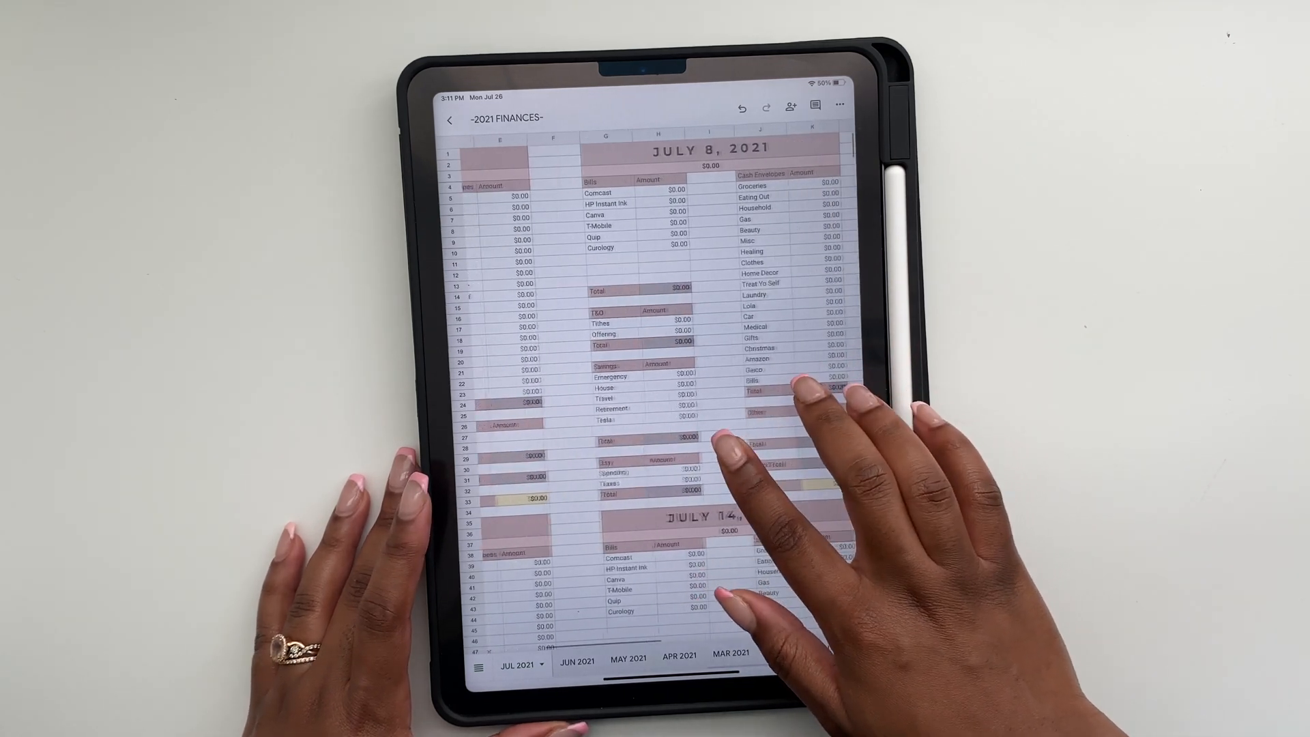
scroll(785, 410, "left", 3)
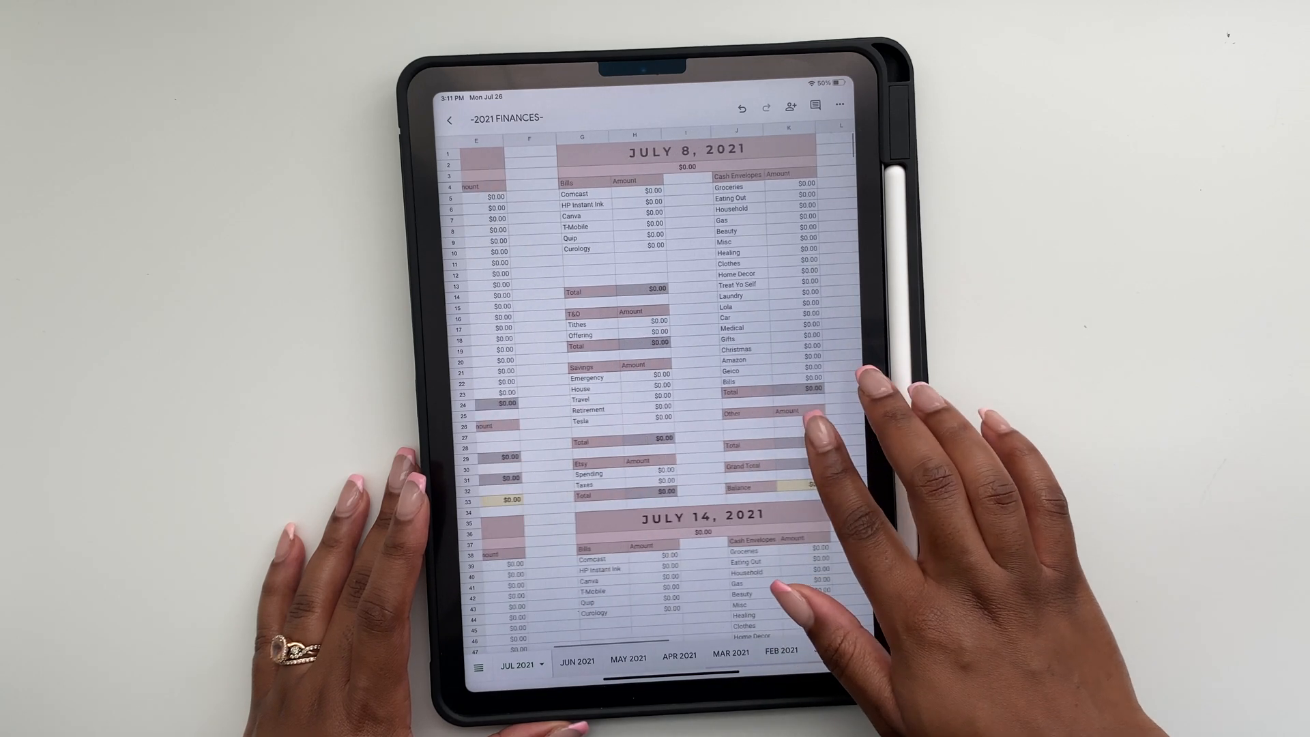
scroll(682, 410, "left", 4)
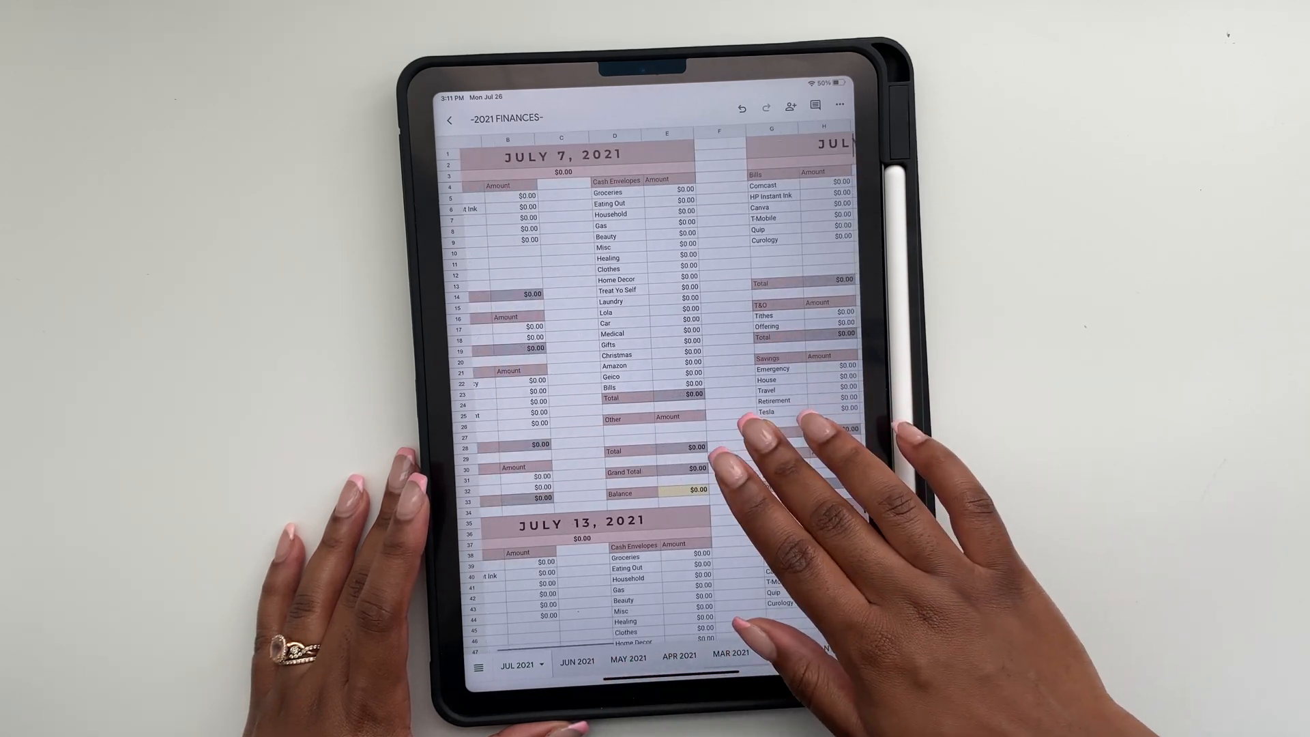
scroll(682, 375, "left", 1)
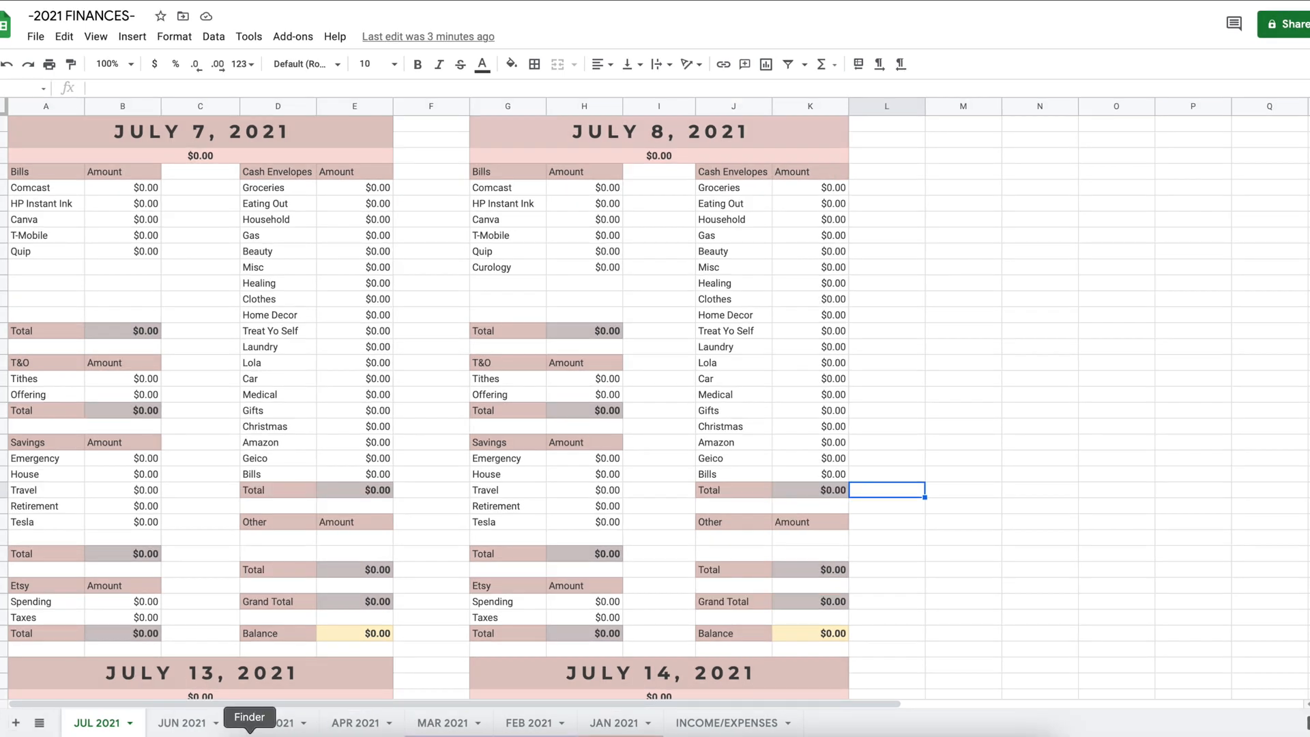
- Duplicate the JUL 2021 sheet and place the copy before the original as the first sheet
left_click(130, 723)
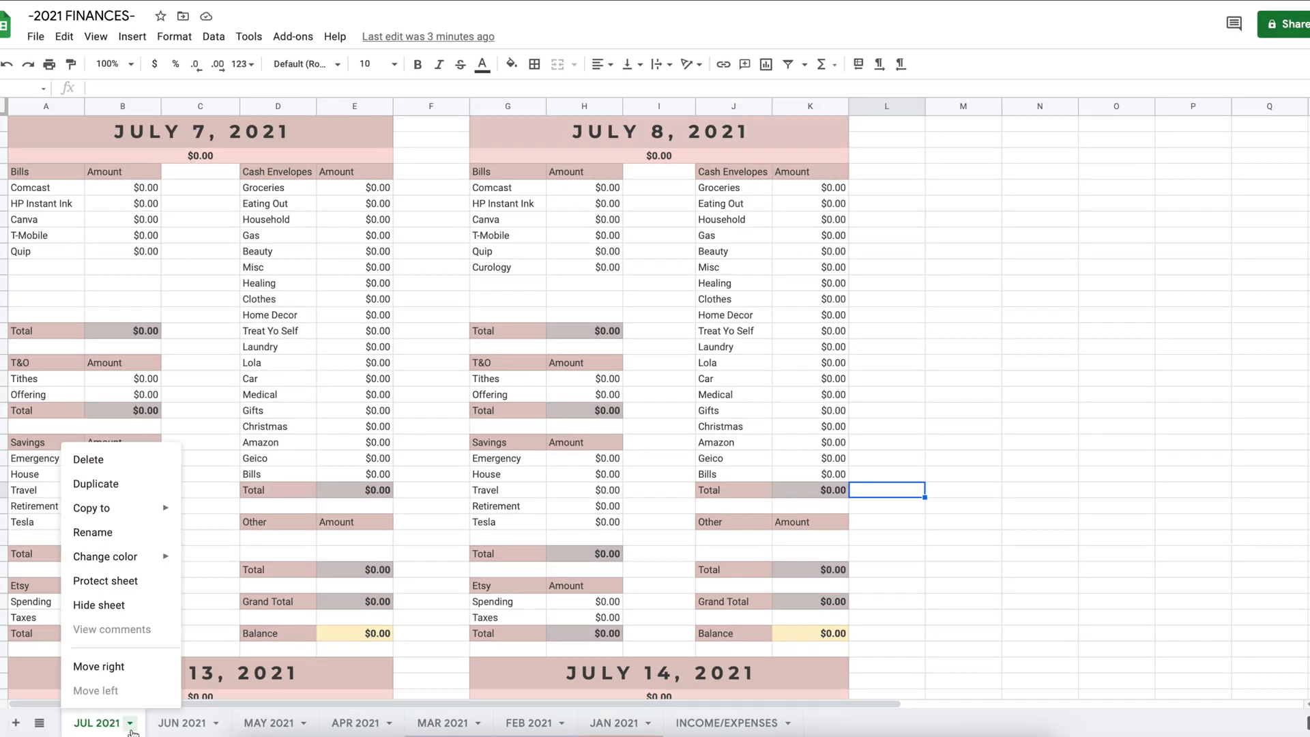
left_click(114, 492)
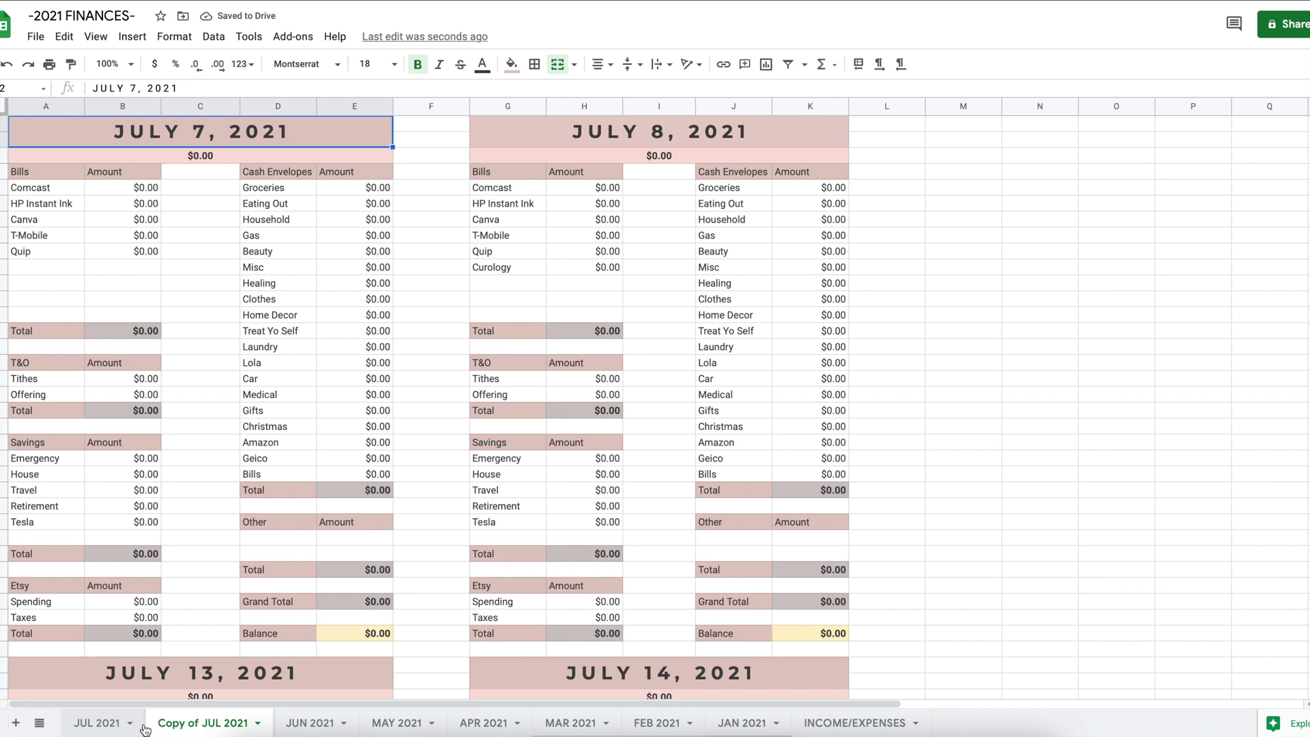
left_click_drag(263, 727, 70, 725)
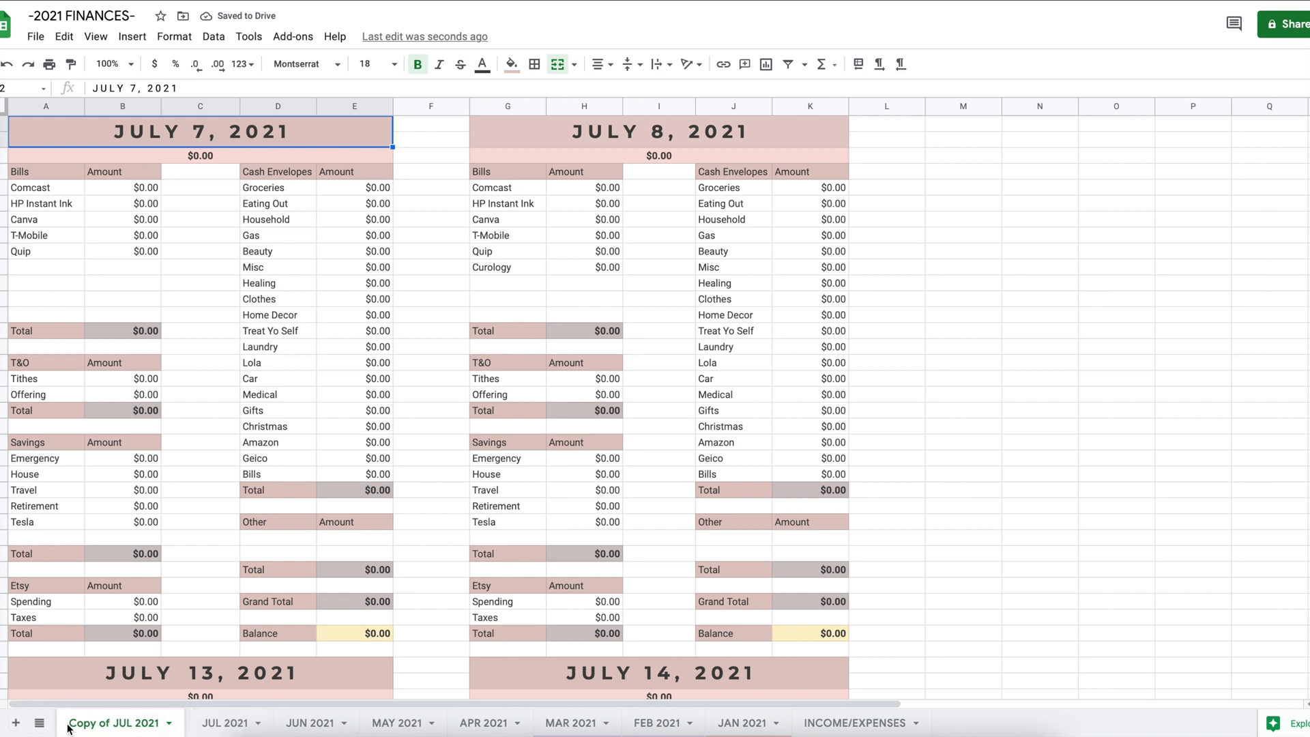
- Rename the copied JUL 2021 sheet as AUG 2021
left_click(176, 725)
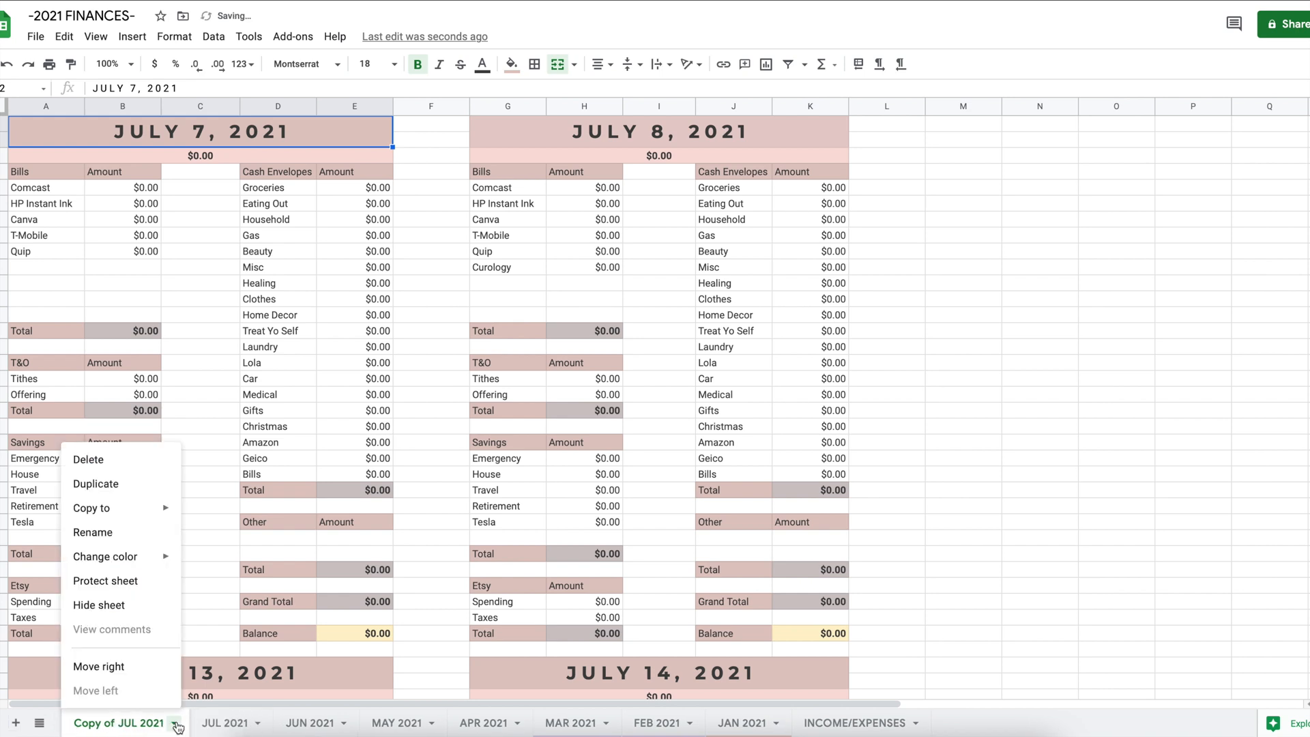
left_click(103, 539)
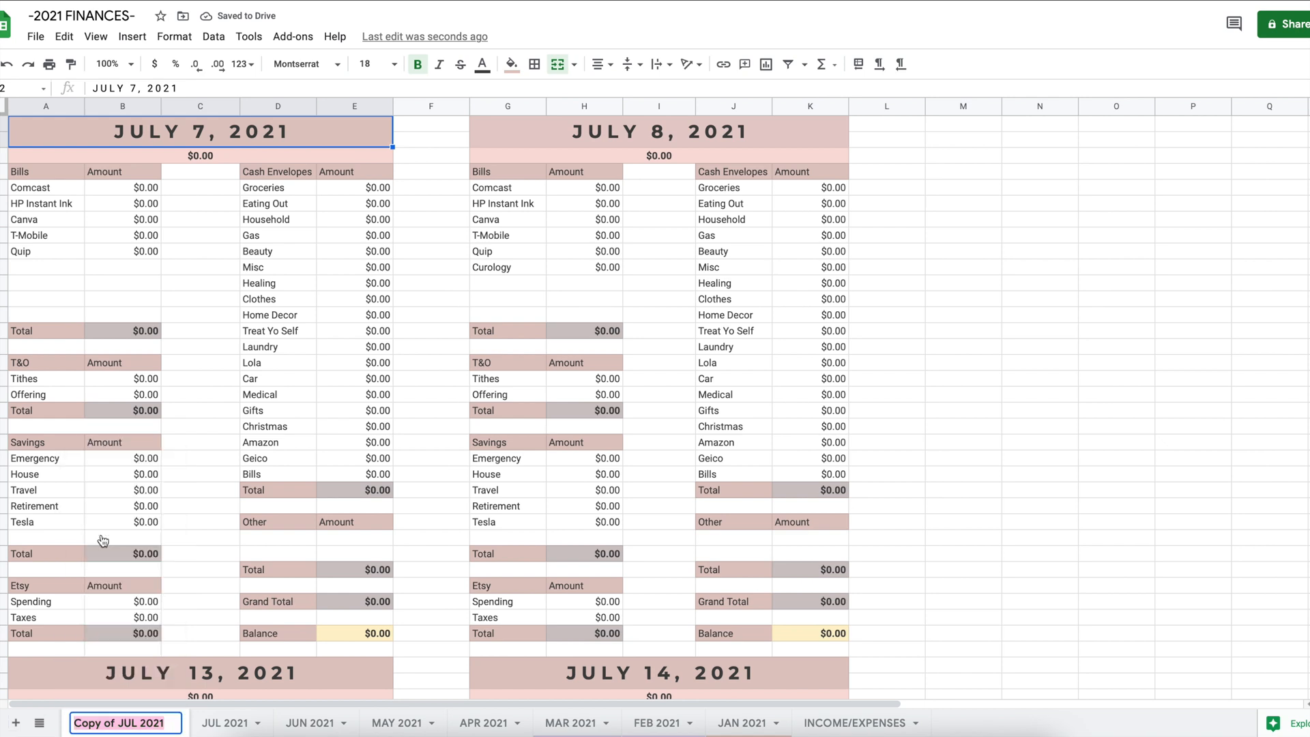
left_click(105, 725)
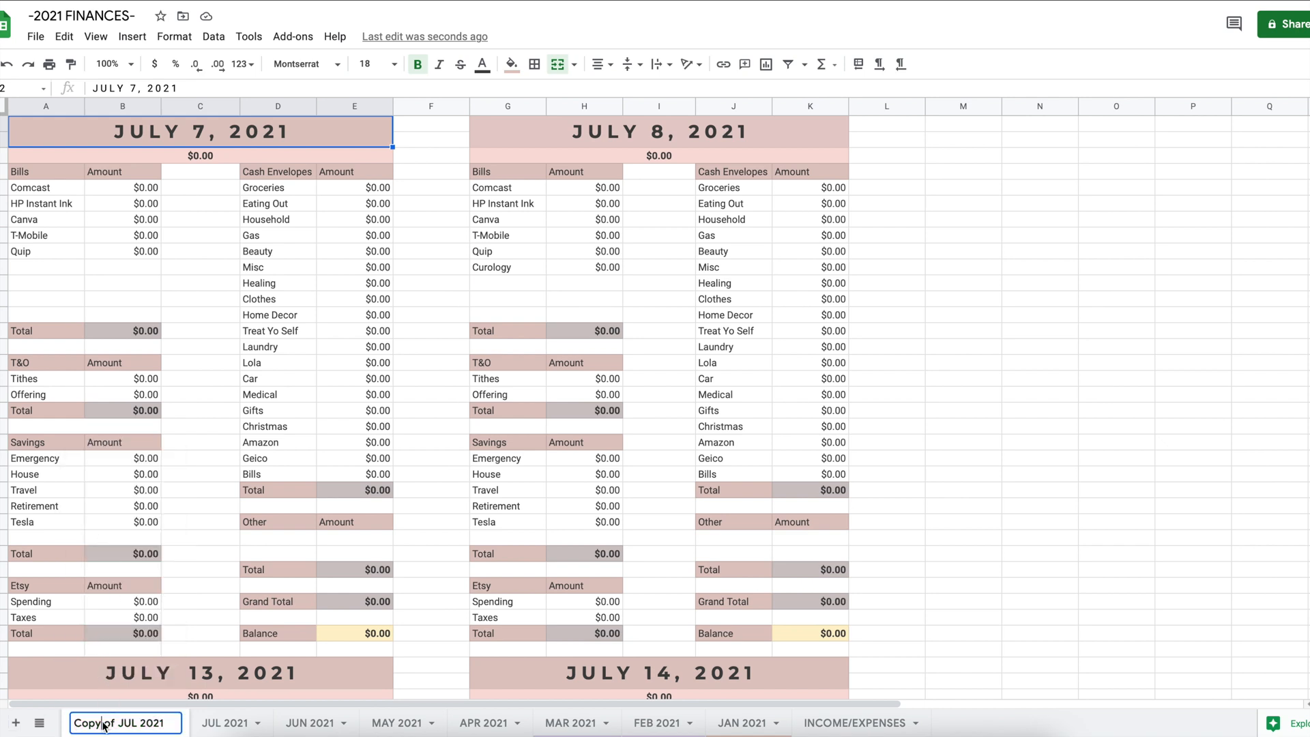
left_click_drag(138, 725, 66, 723)
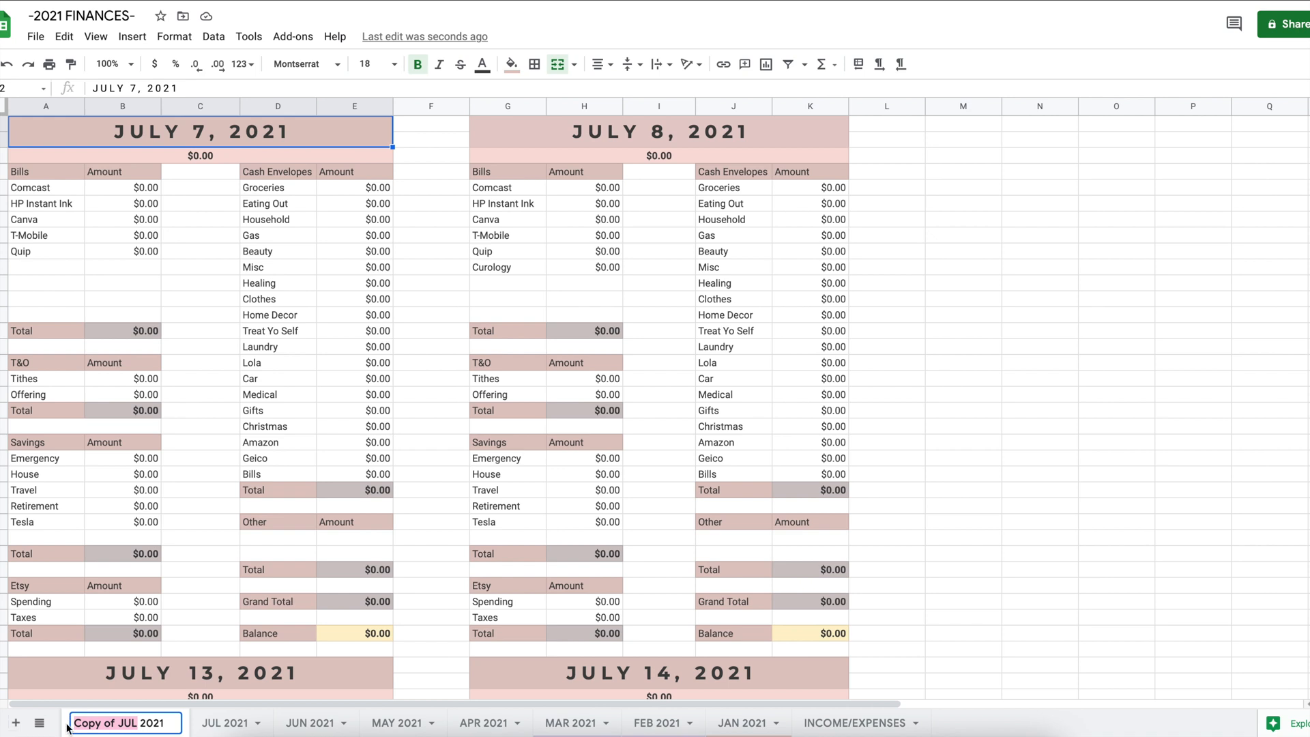
type("AUG")
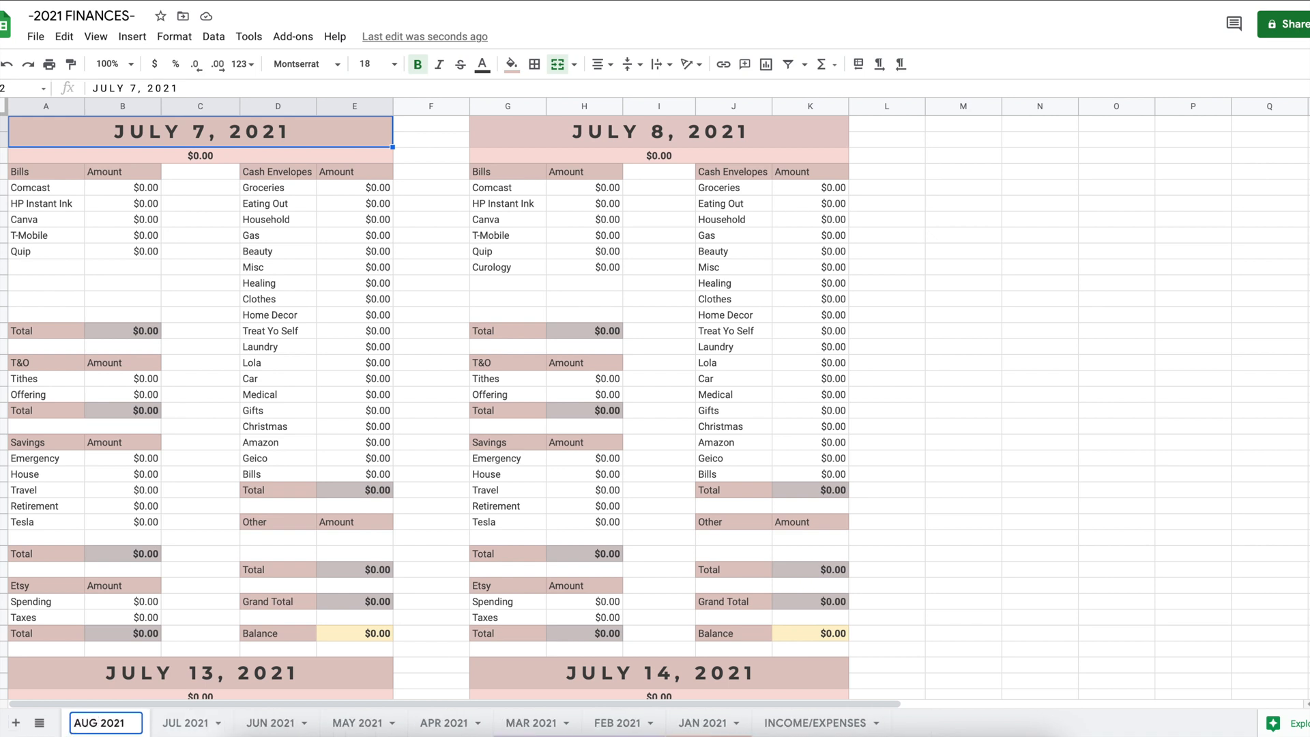
left_click(195, 636)
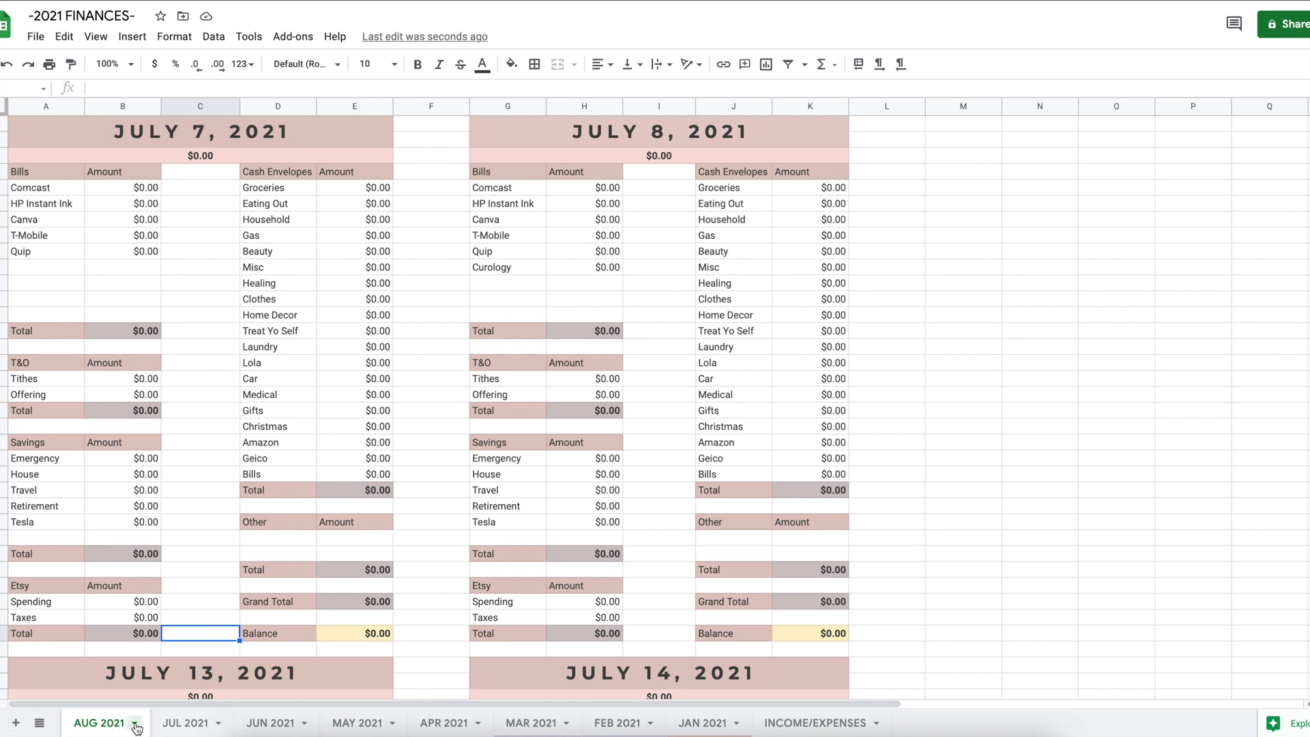
- Delete the duplicated AUG 2021 sheet from the spreadsheet
left_click(131, 725)
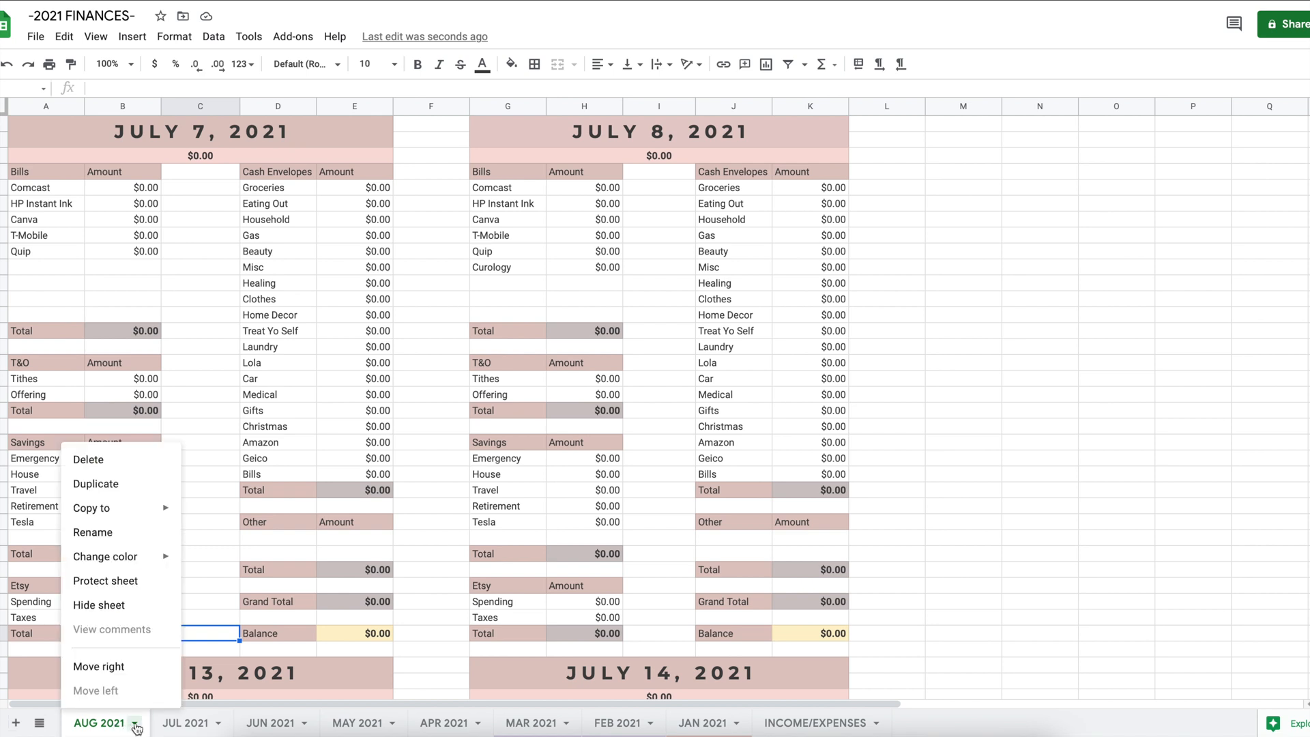
left_click(88, 460)
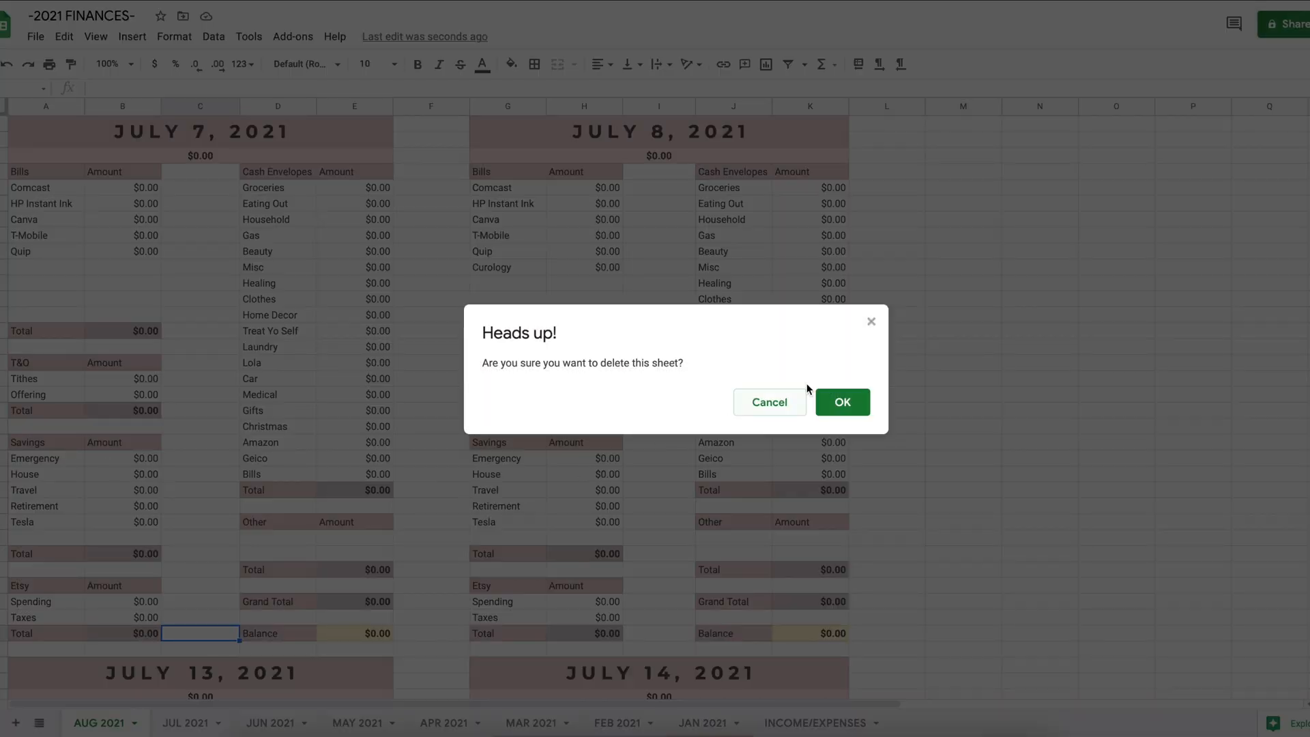
left_click(842, 403)
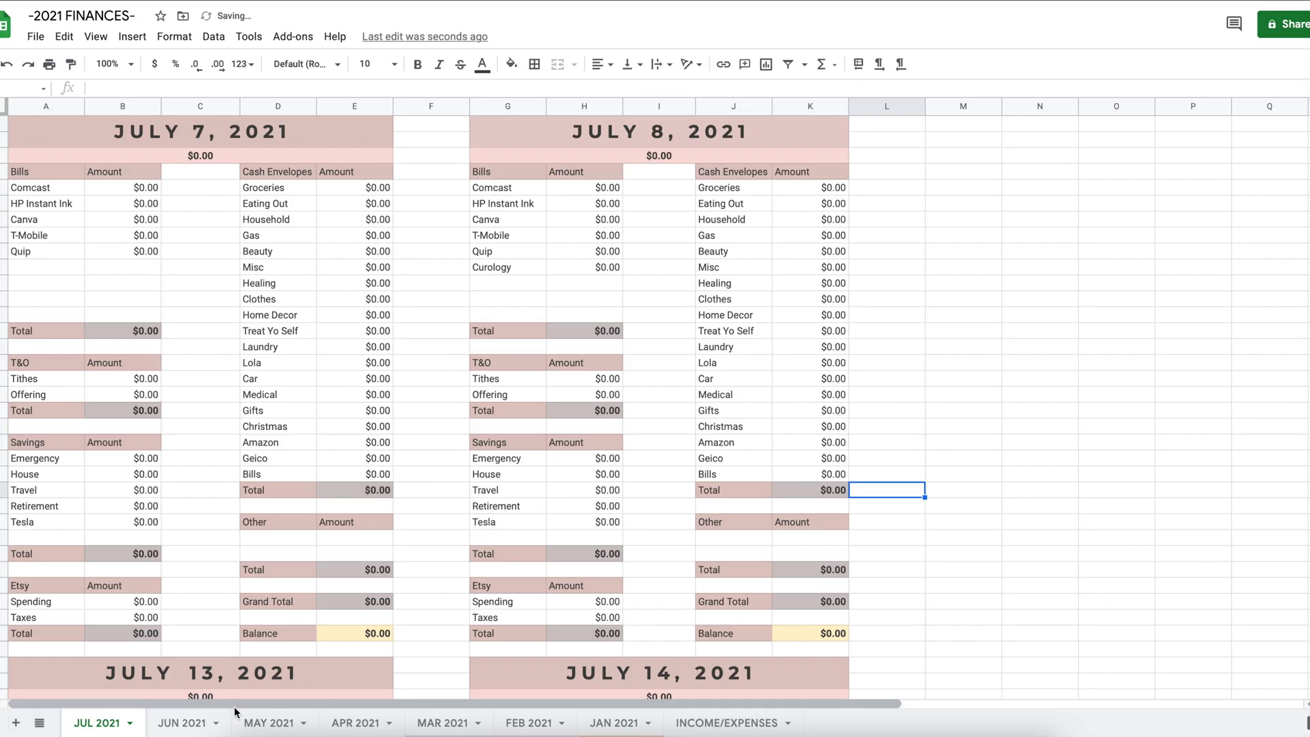
- Add a new blank sheet and place it before JUL 2021 as the first sheet
left_click(15, 723)
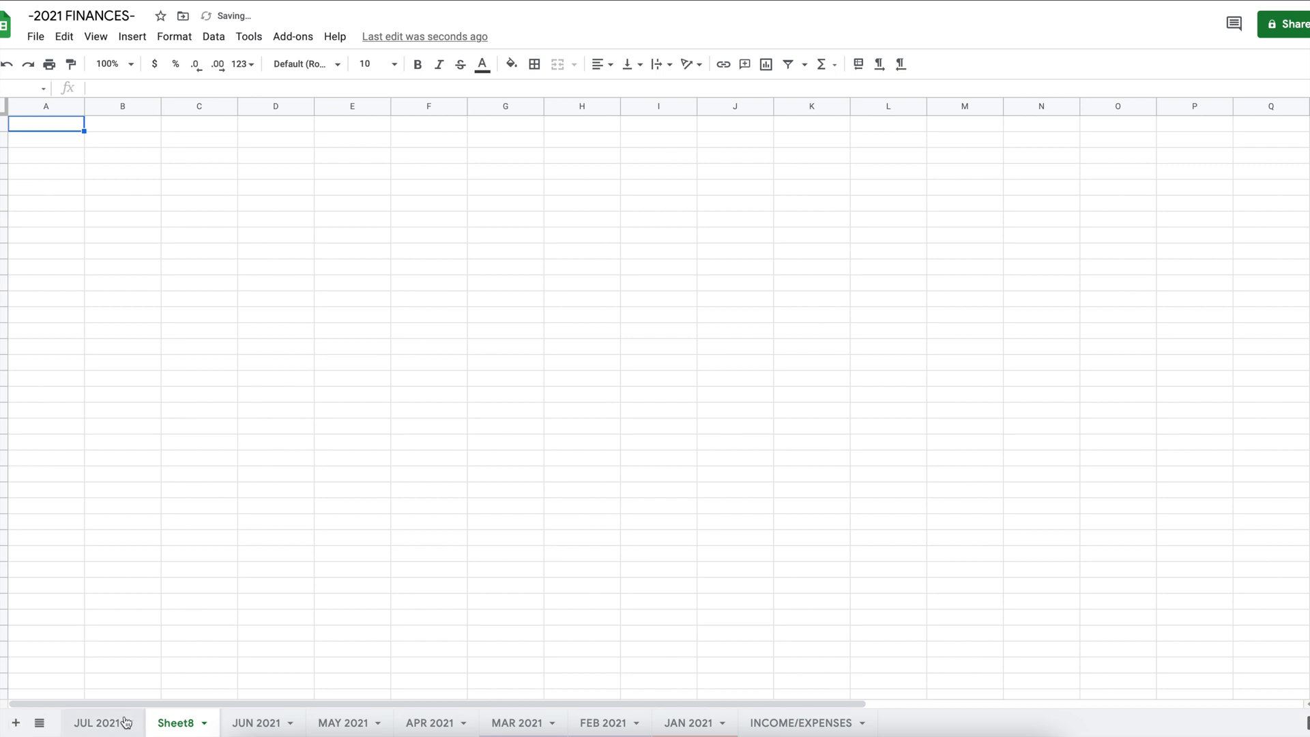
left_click(102, 722)
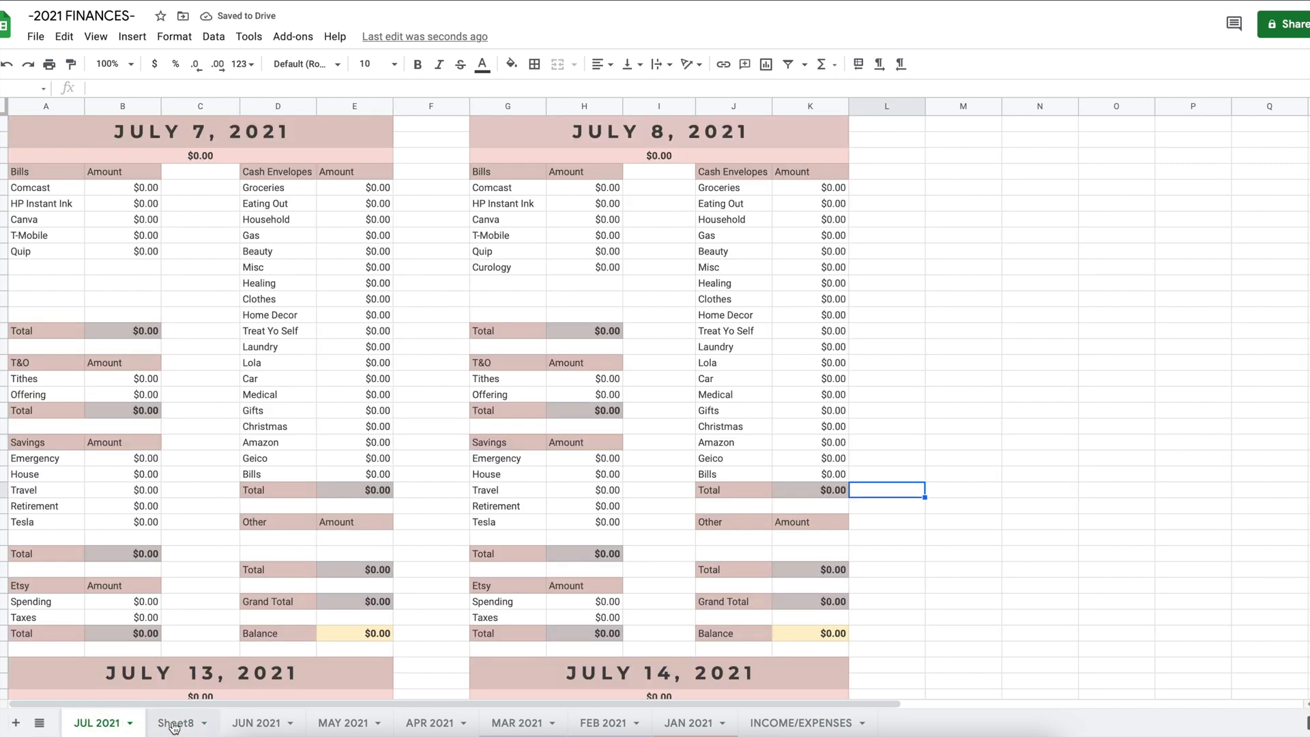
left_click_drag(176, 723, 88, 723)
- Rename the new blank sheet as AUG 2021
left_click(119, 722)
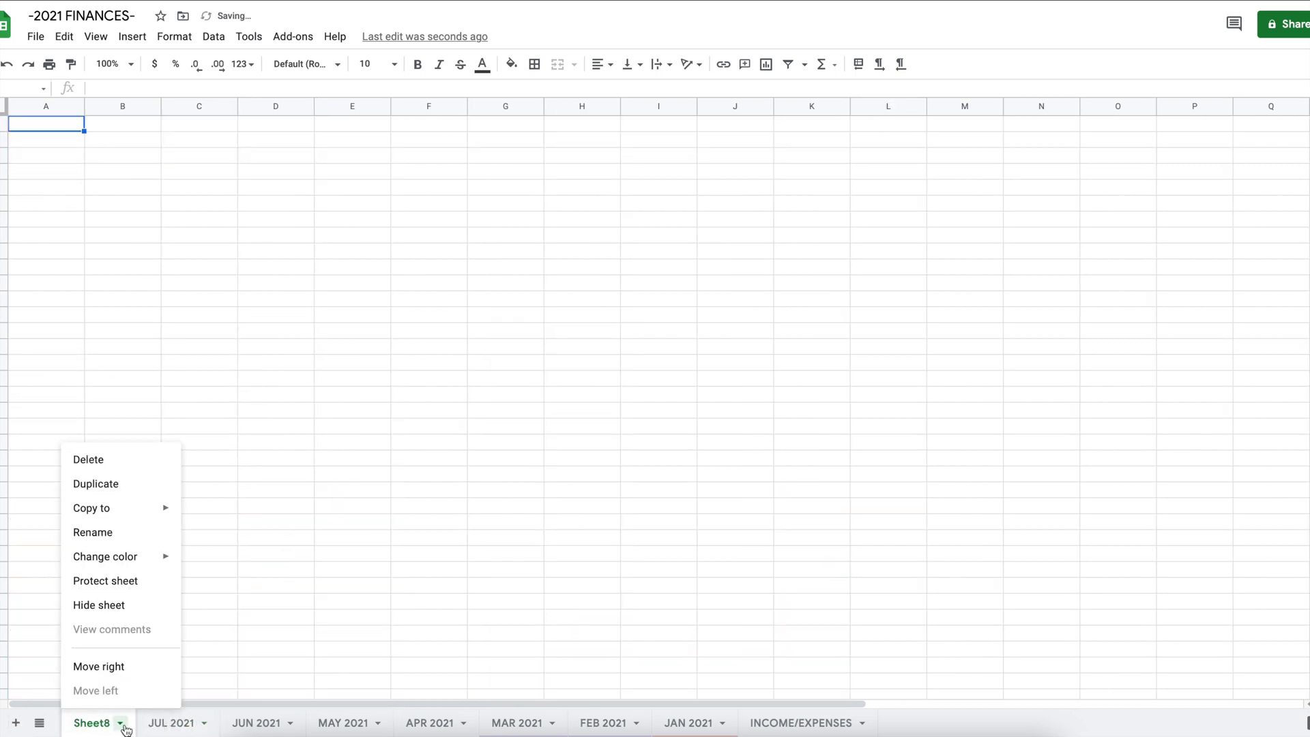
left_click(92, 532)
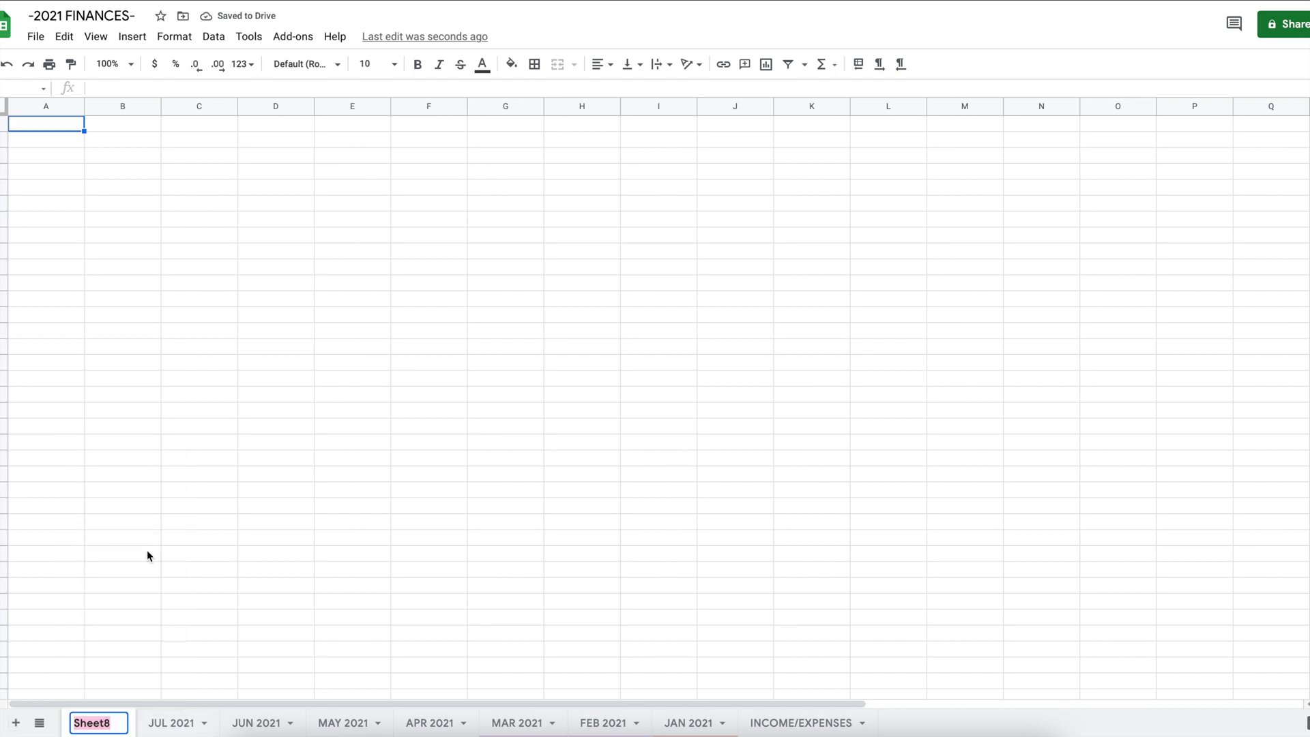
type("AUG 2021")
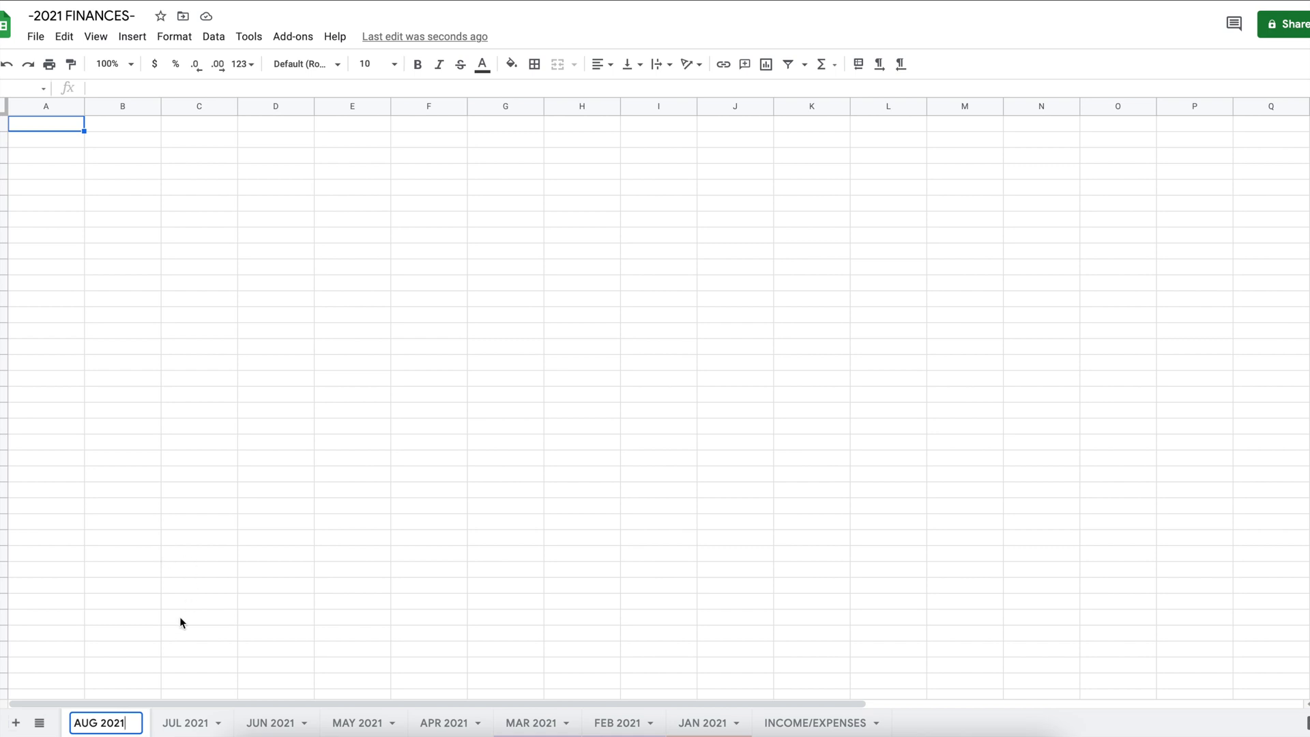
left_click(171, 660)
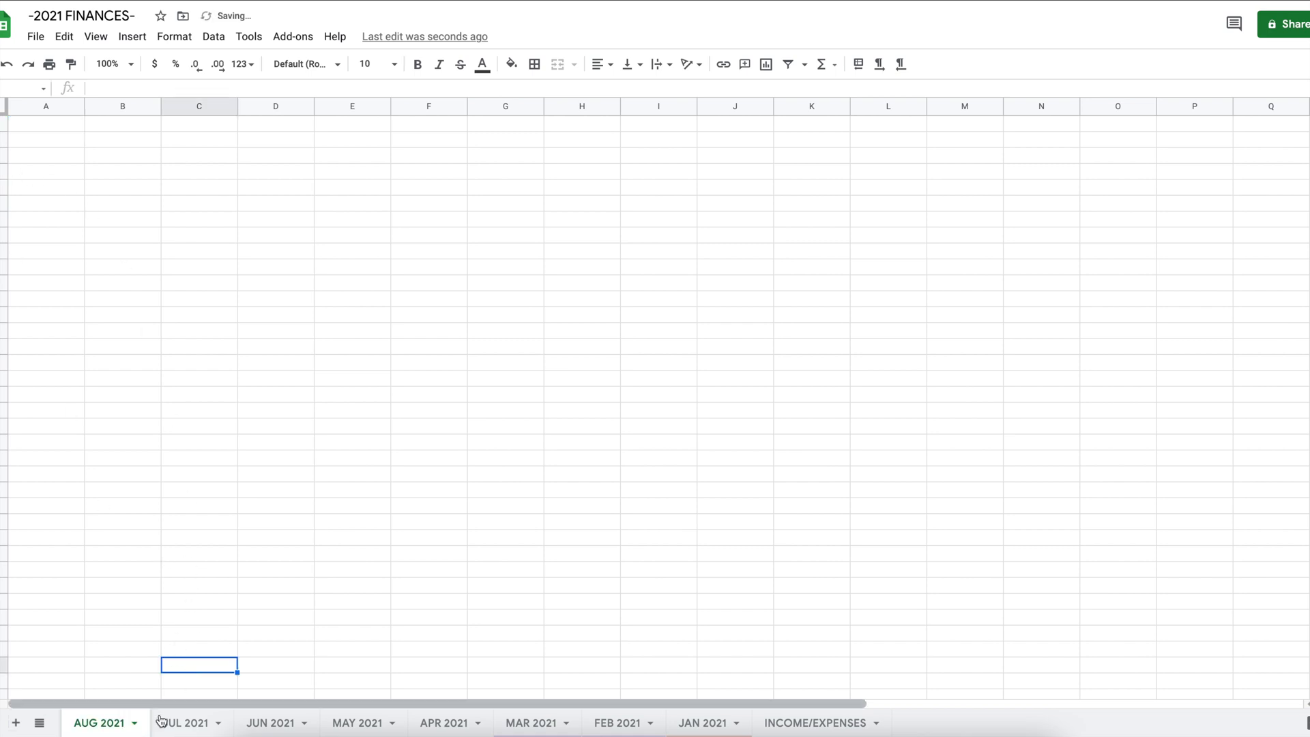
- Merge cells A1:E2 on the AUG 2021 sheet and enter the date August 1, 2021 in them
left_click(181, 727)
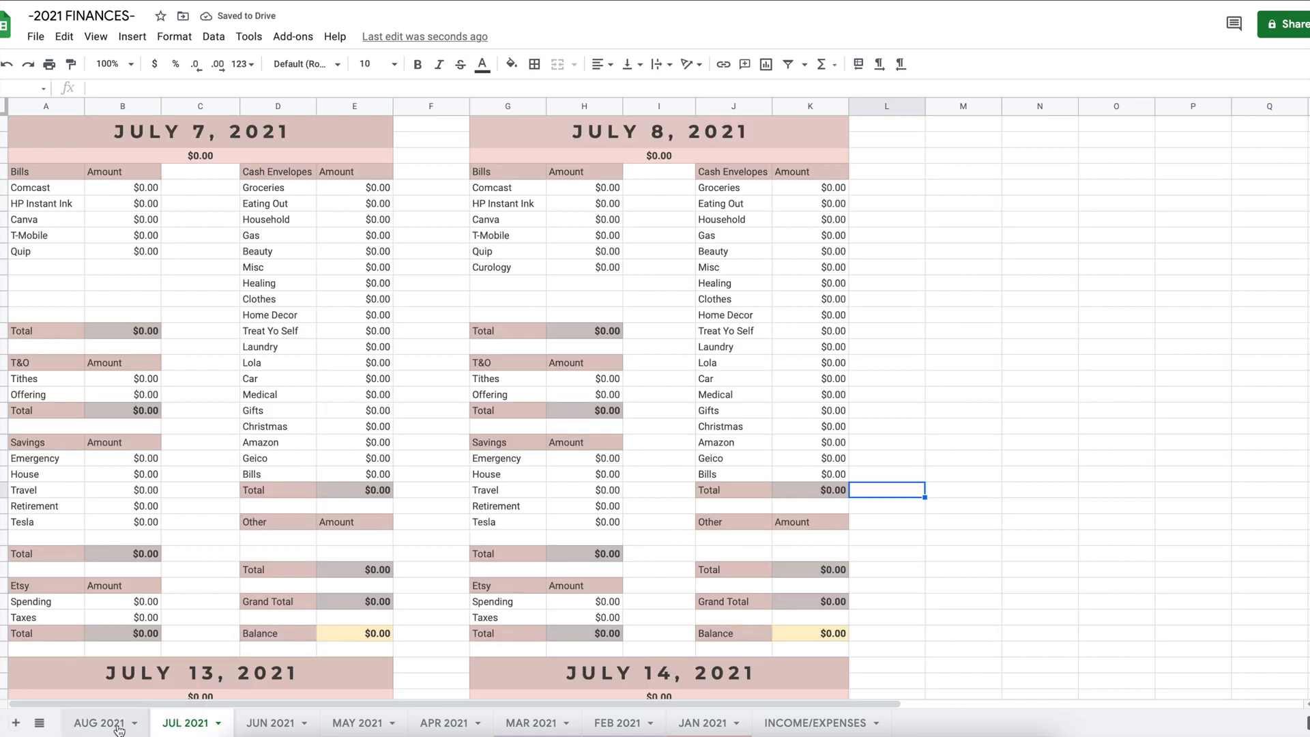
left_click(94, 725)
left_click(35, 125)
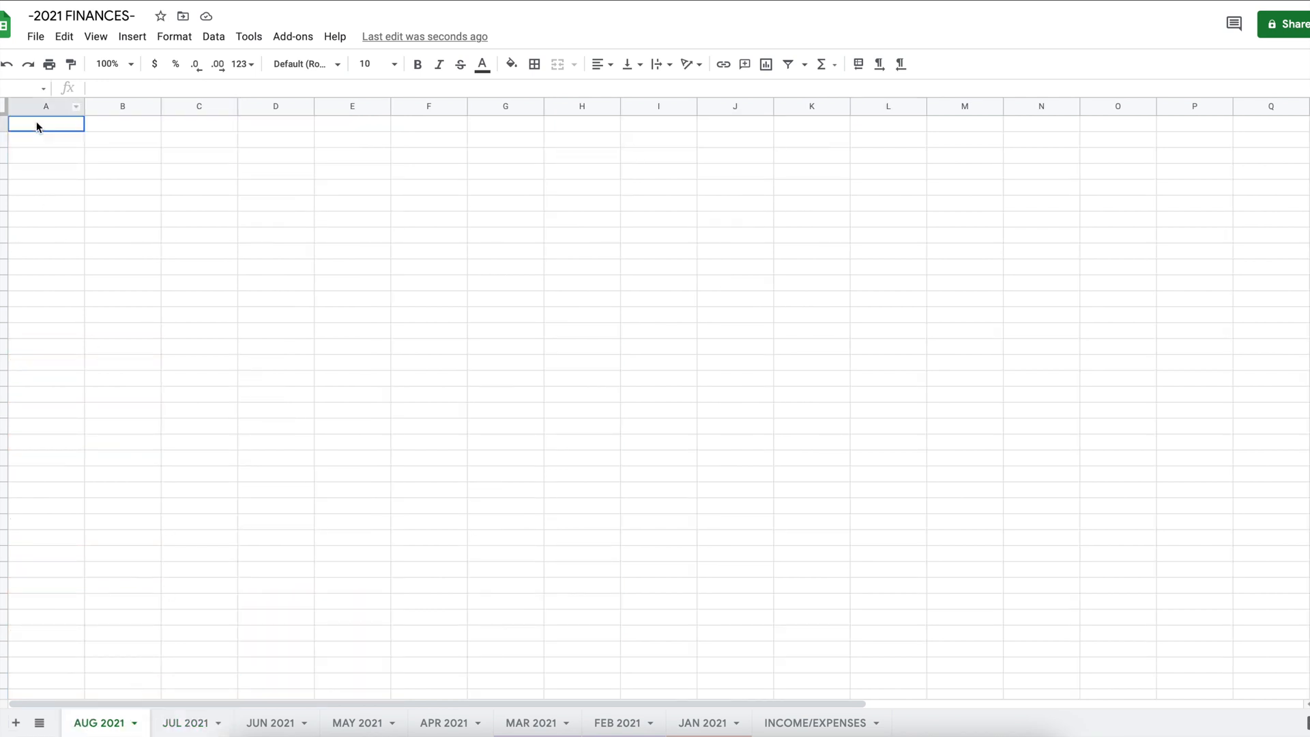
left_click(364, 144, "shift")
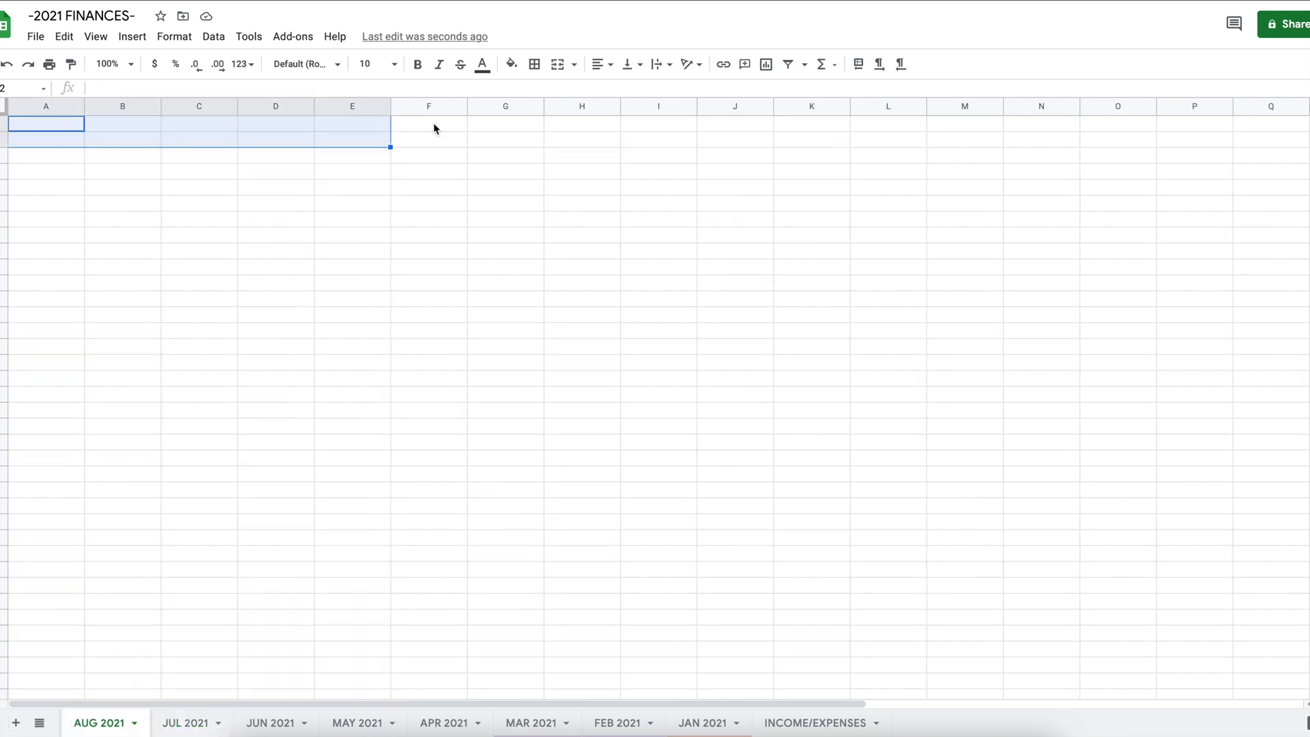
left_click(558, 64)
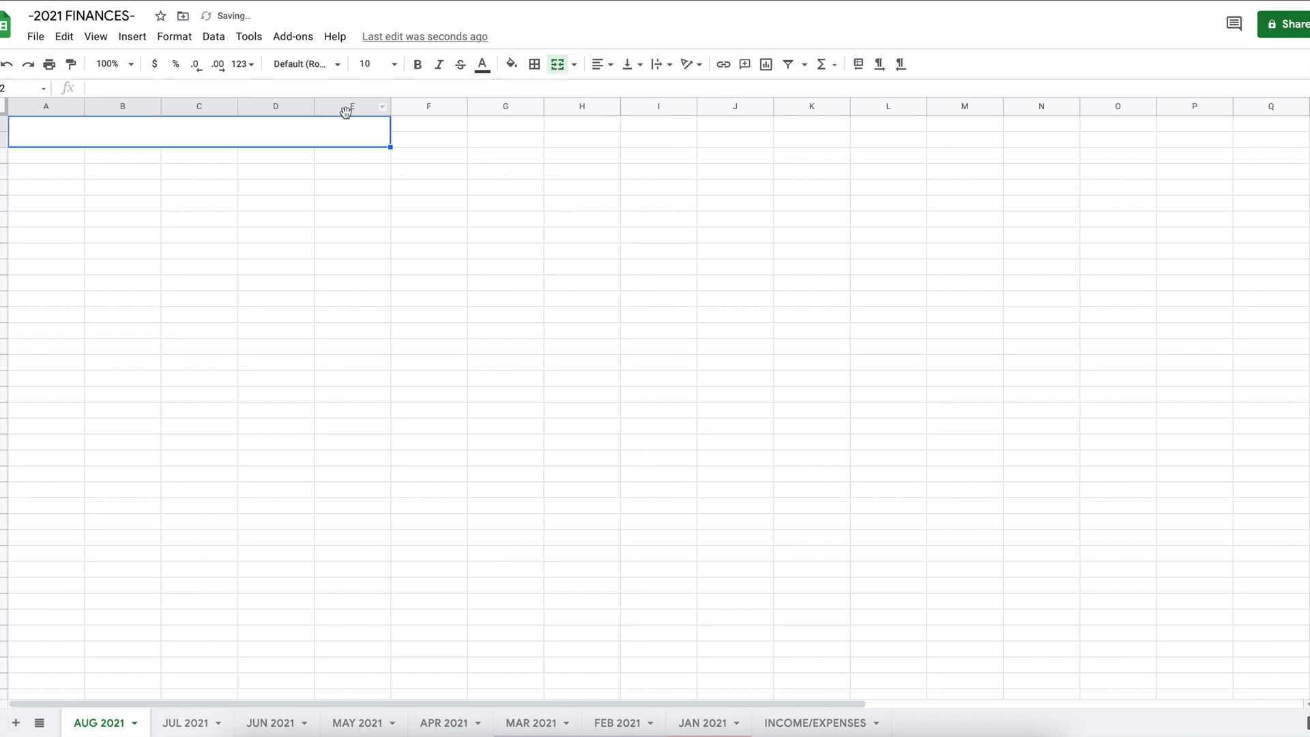
type("Au")
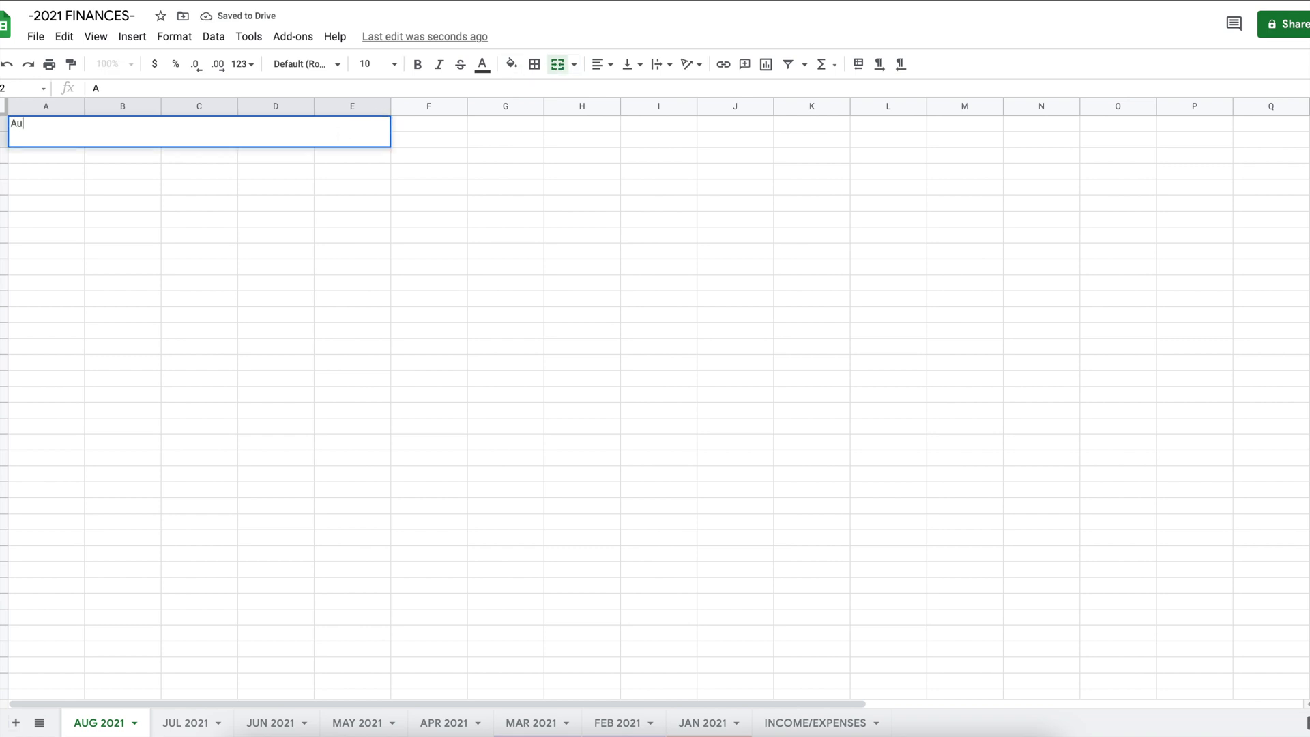
type("gust 1, 2021")
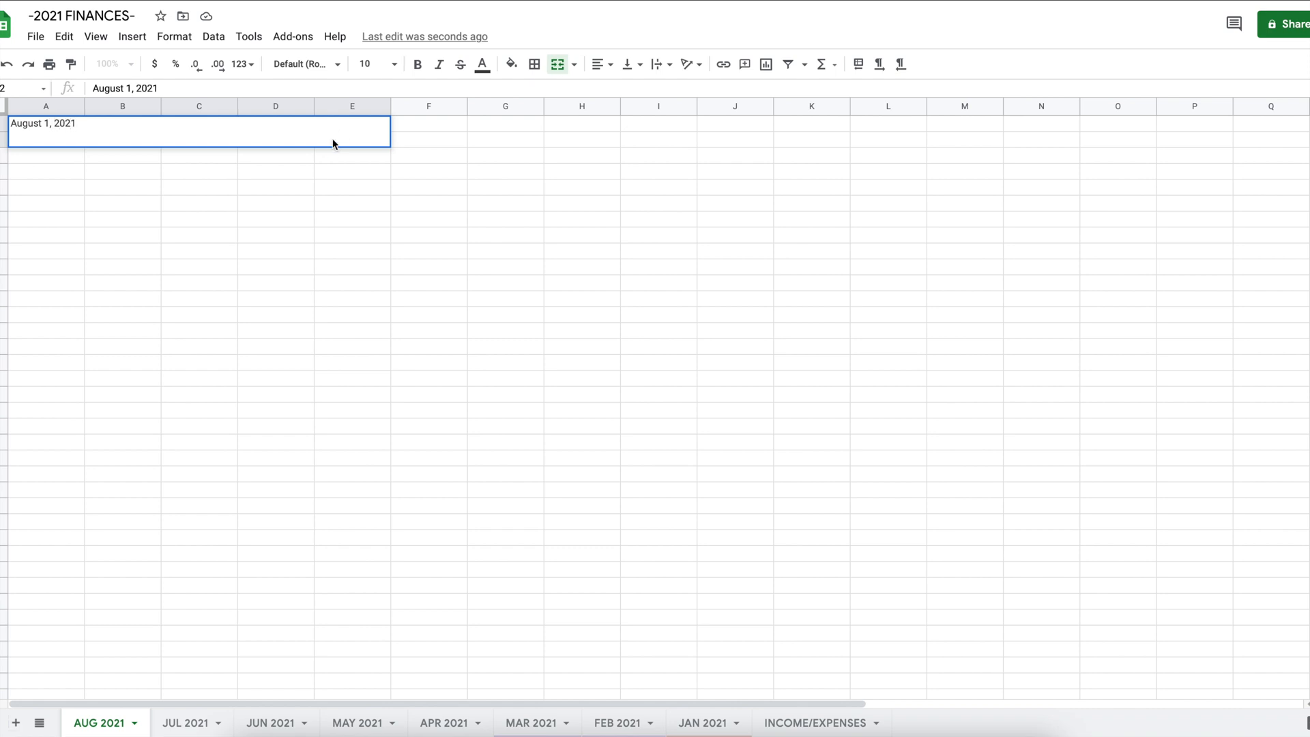
key("Return")
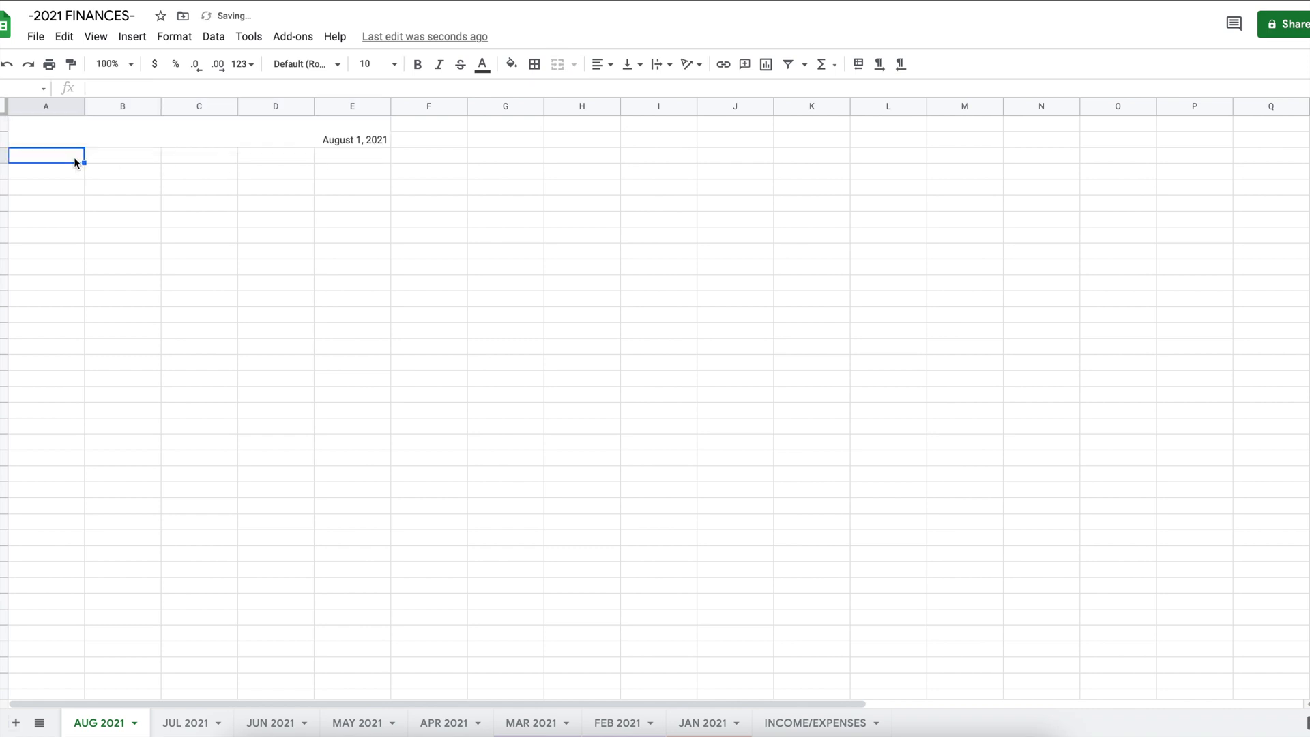
- Merge cells A3:E3 below the date and enter 0 as a currency amount, $0.00
left_click(351, 161, "shift")
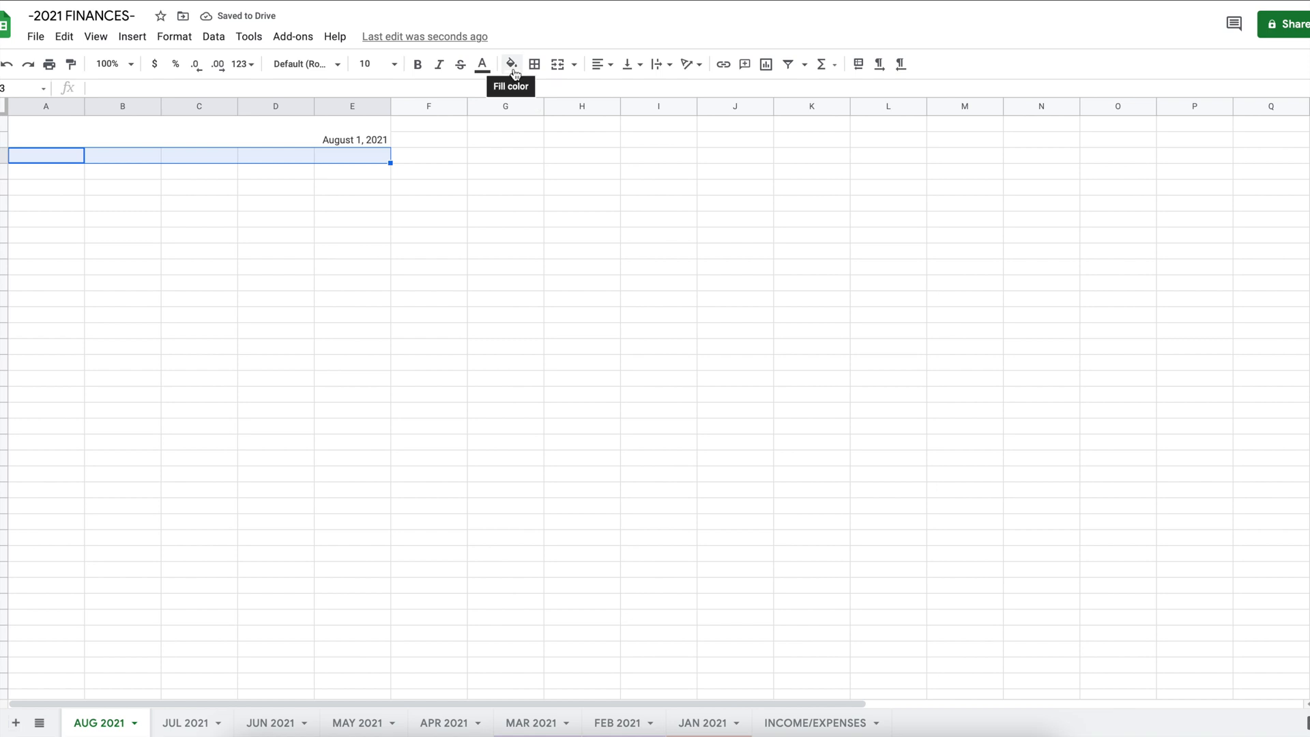
left_click(560, 67)
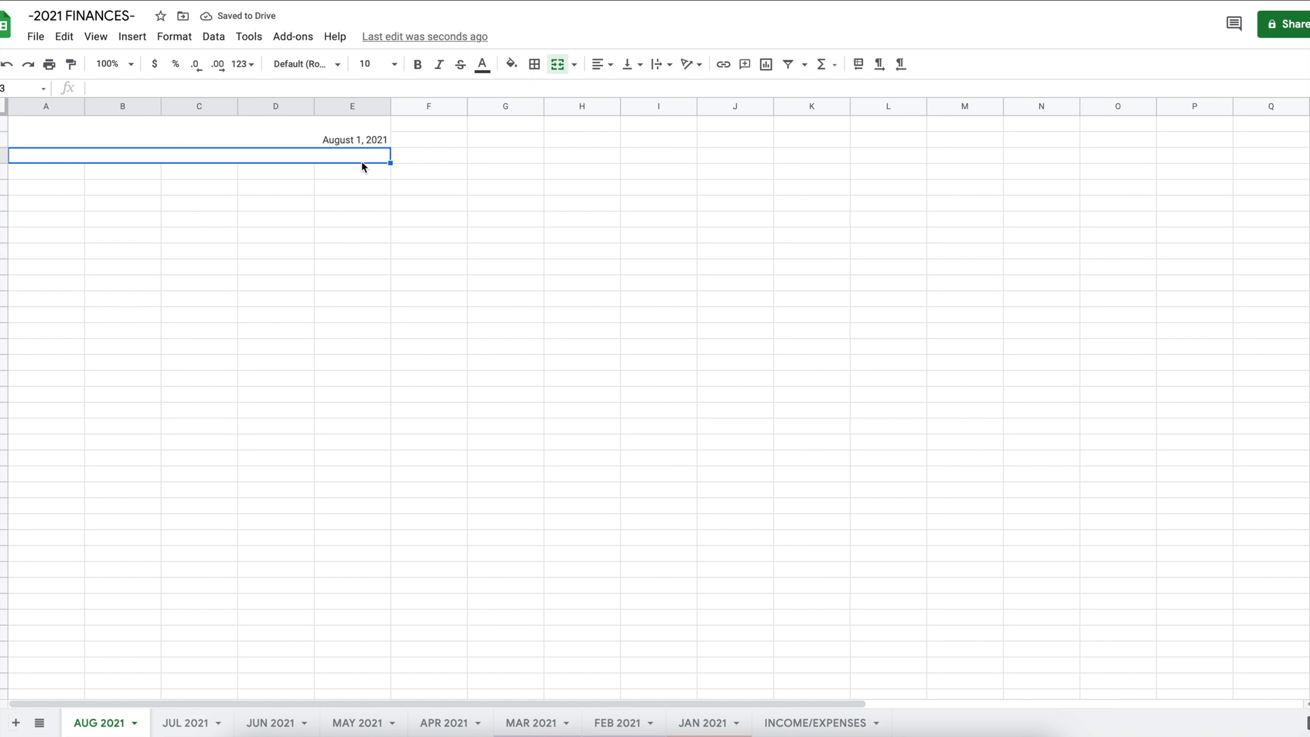
type("2")
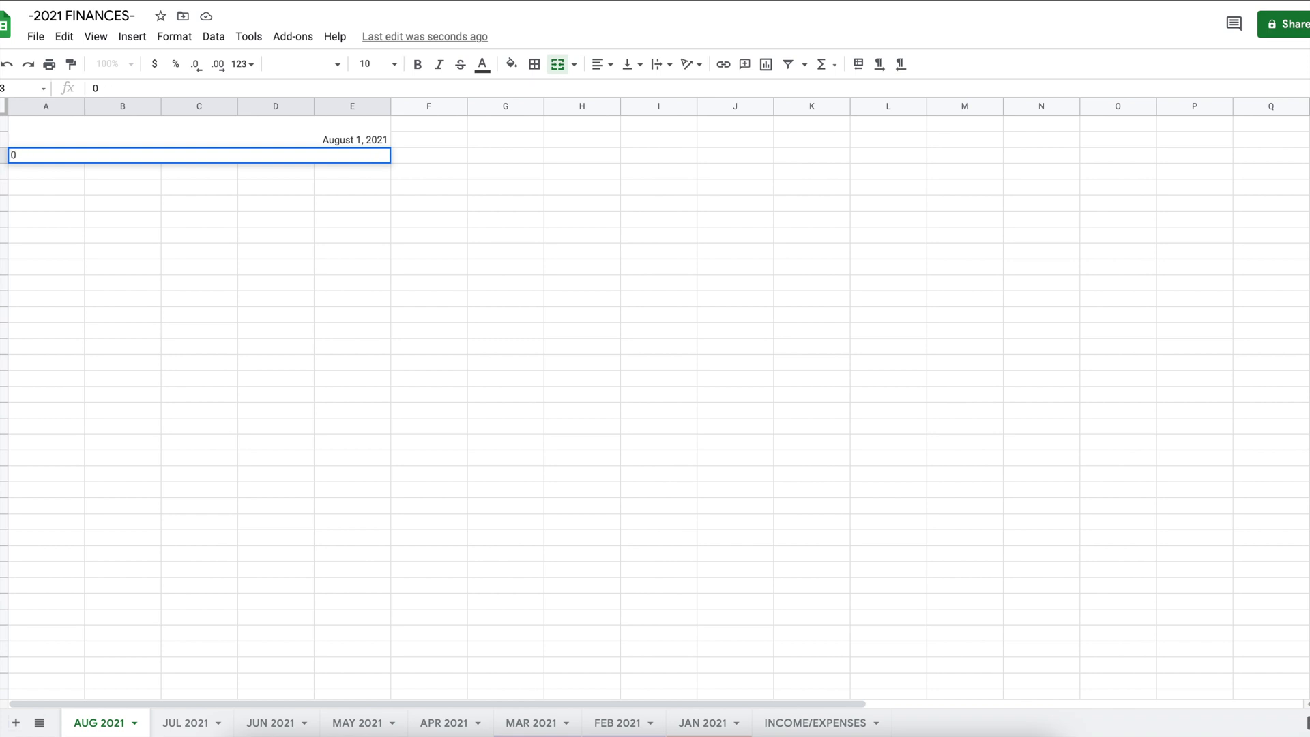
left_click(336, 175)
left_click(331, 157)
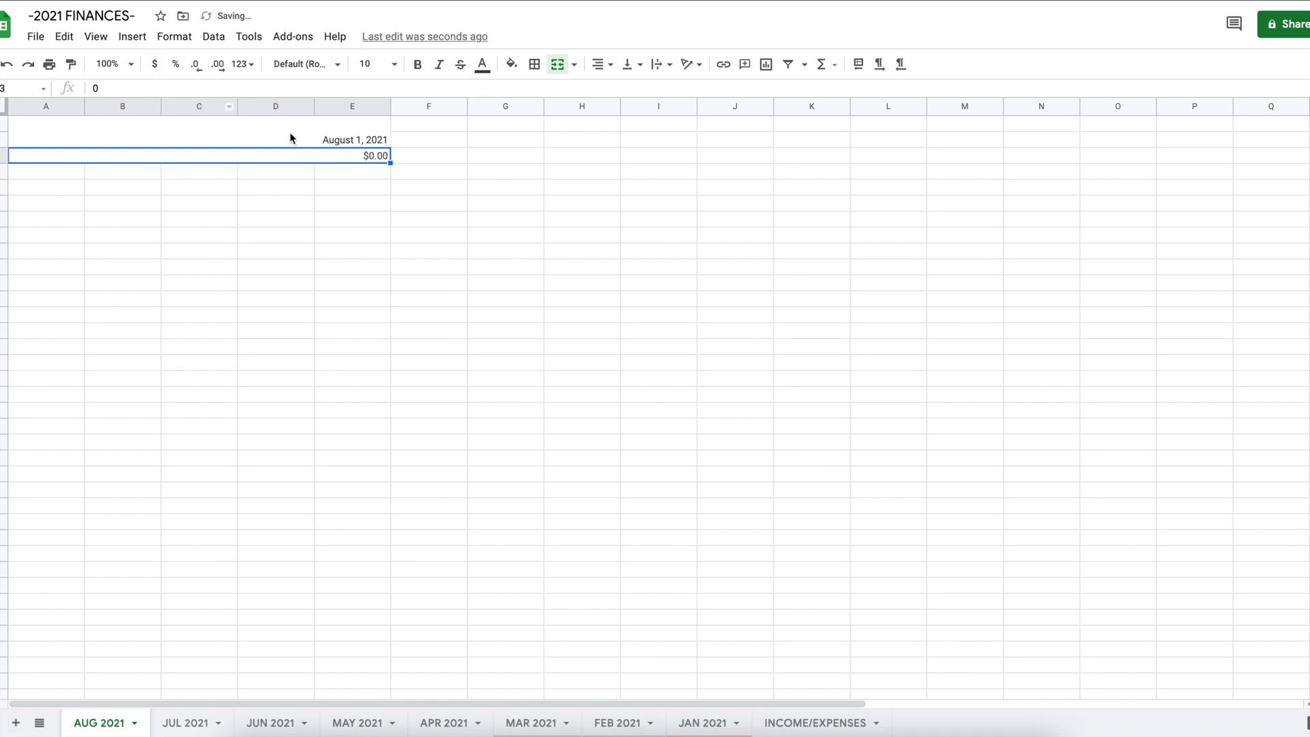
- Center the $0.00 amount and the August 1, 2021 date horizontally in their merged cells
left_click(601, 64)
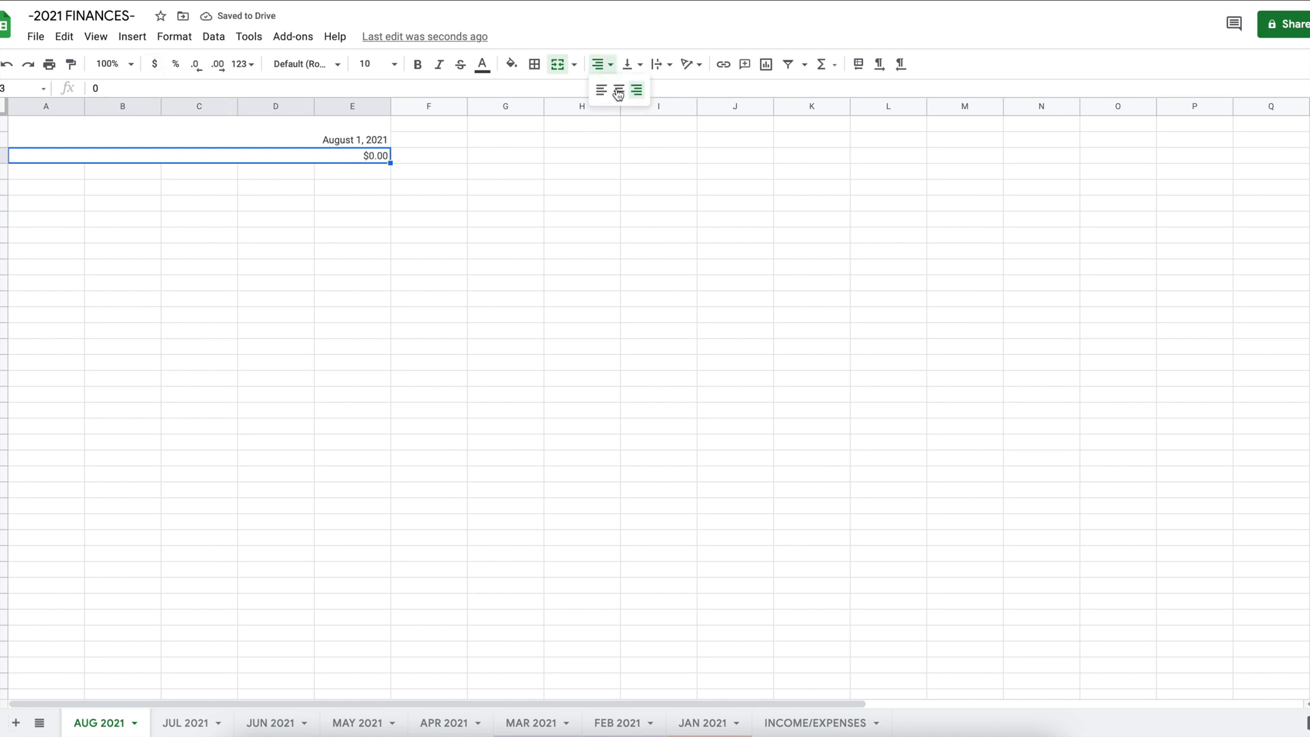
left_click(625, 99)
left_click(366, 138)
left_click(600, 64)
left_click(619, 88)
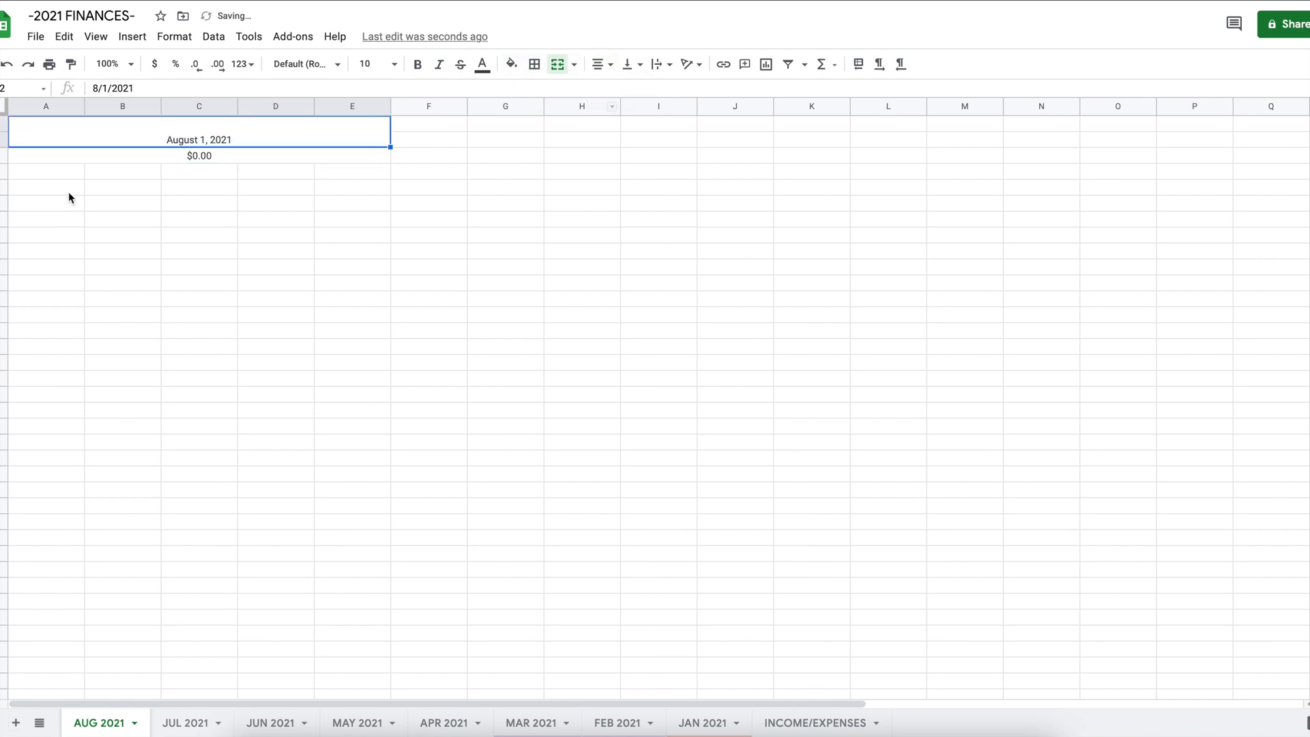
- Enter the row 4 headers: Bills and Amount in columns A and B, Cash Envelopes and Amount in columns D and E
left_click(48, 177)
type("Bil")
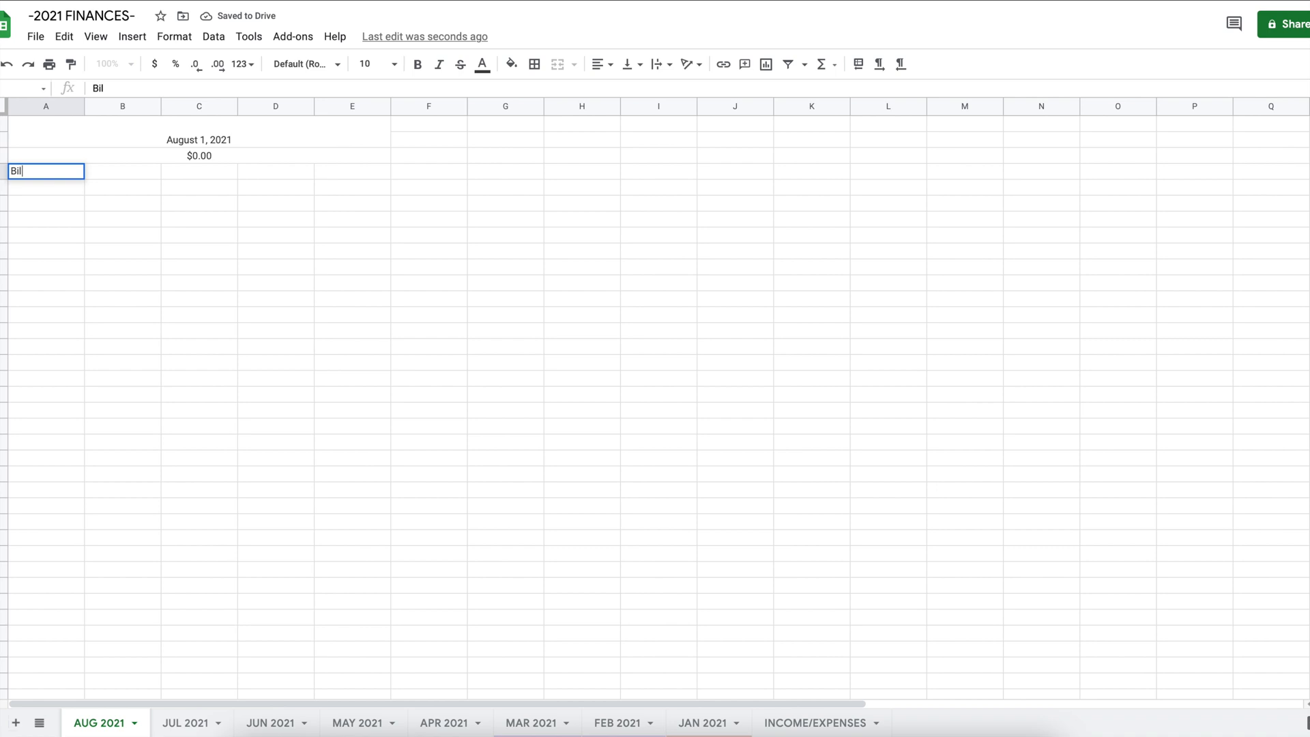
key("Tab")
type("Amount")
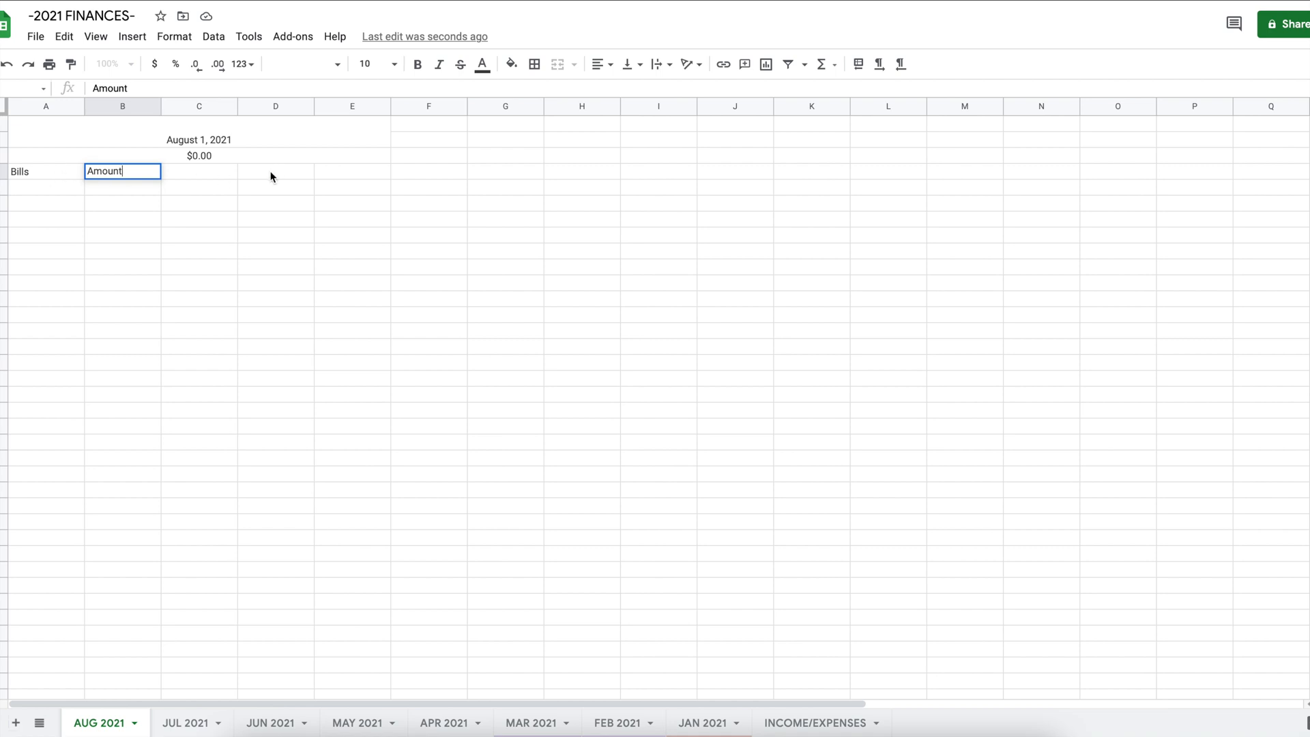
left_click(273, 177)
type("Cash Enve")
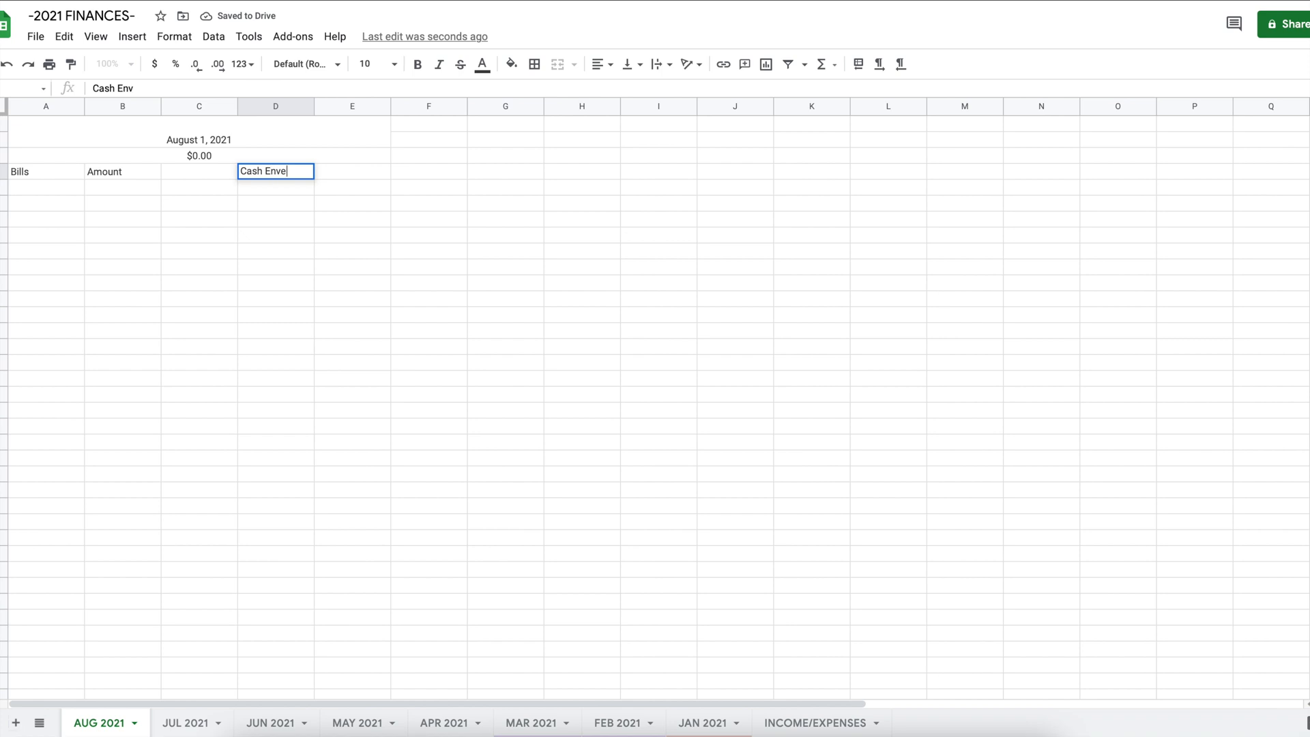
type("lopes")
key("Tab")
type("Amount")
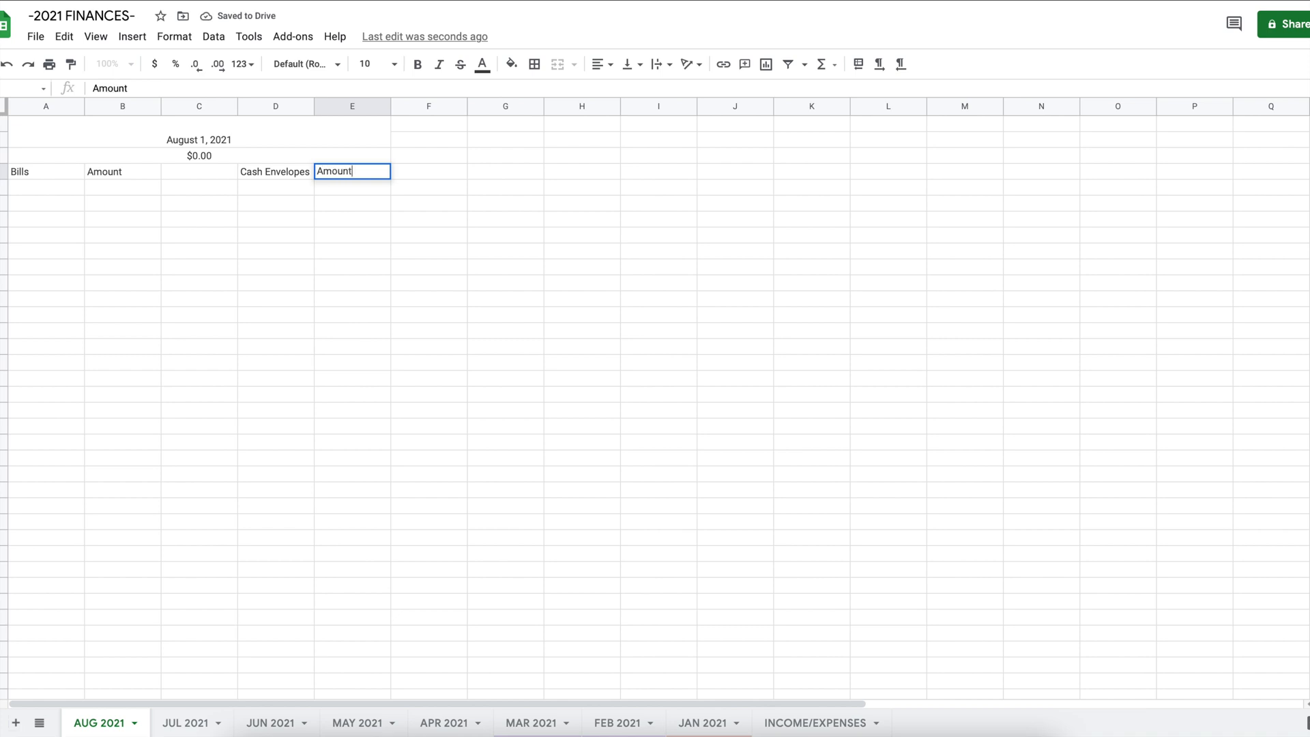
- Fill the merged August 1, 2021 date cell with light purple
left_click(97, 131)
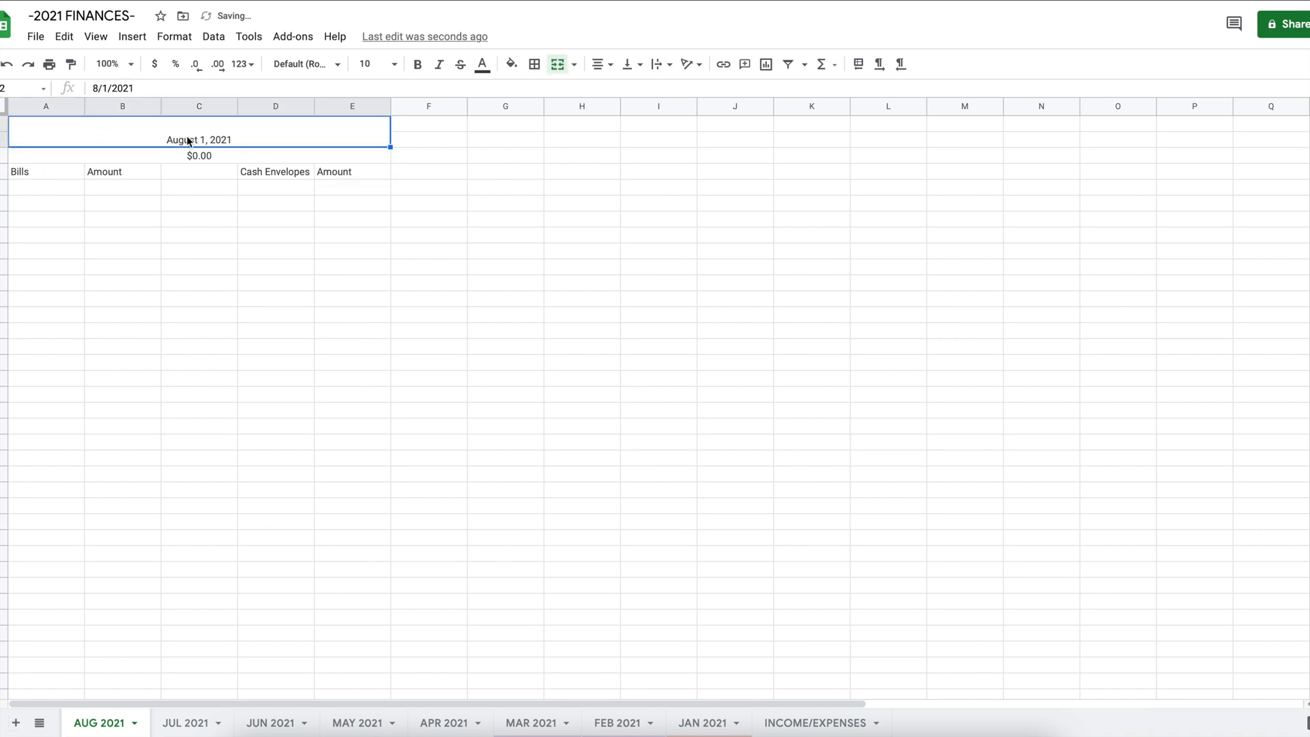
left_click(512, 64)
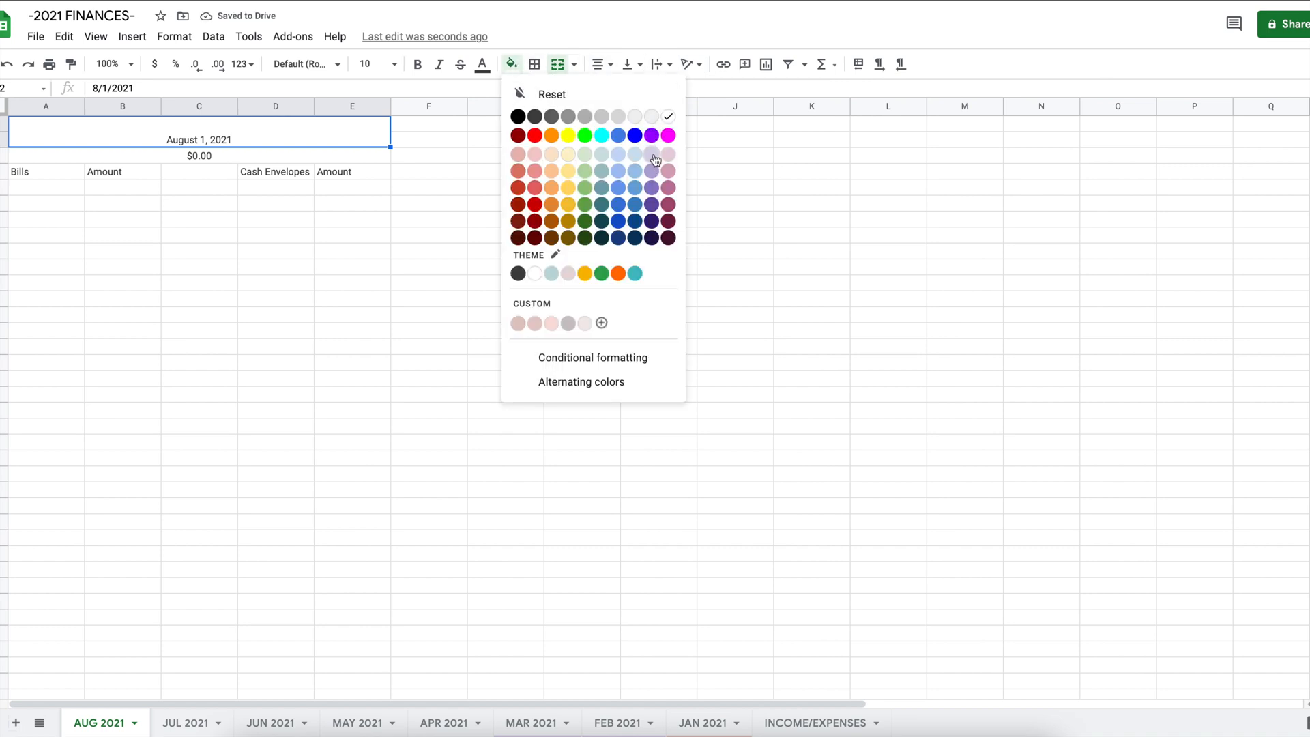
left_click(653, 162)
- Fill the merged $0.00 cell in row 3 with a medium purple, one shade darker than the date cell
left_click(389, 154)
left_click(511, 63)
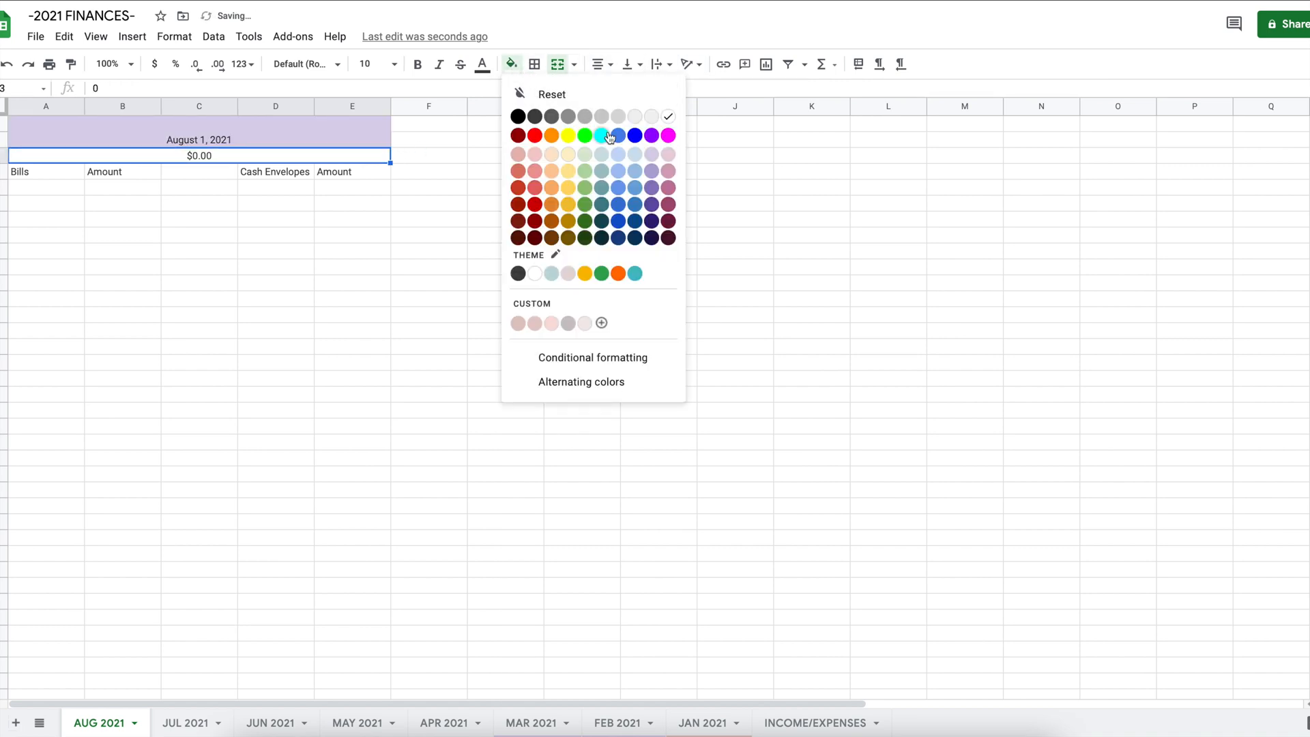
left_click(655, 174)
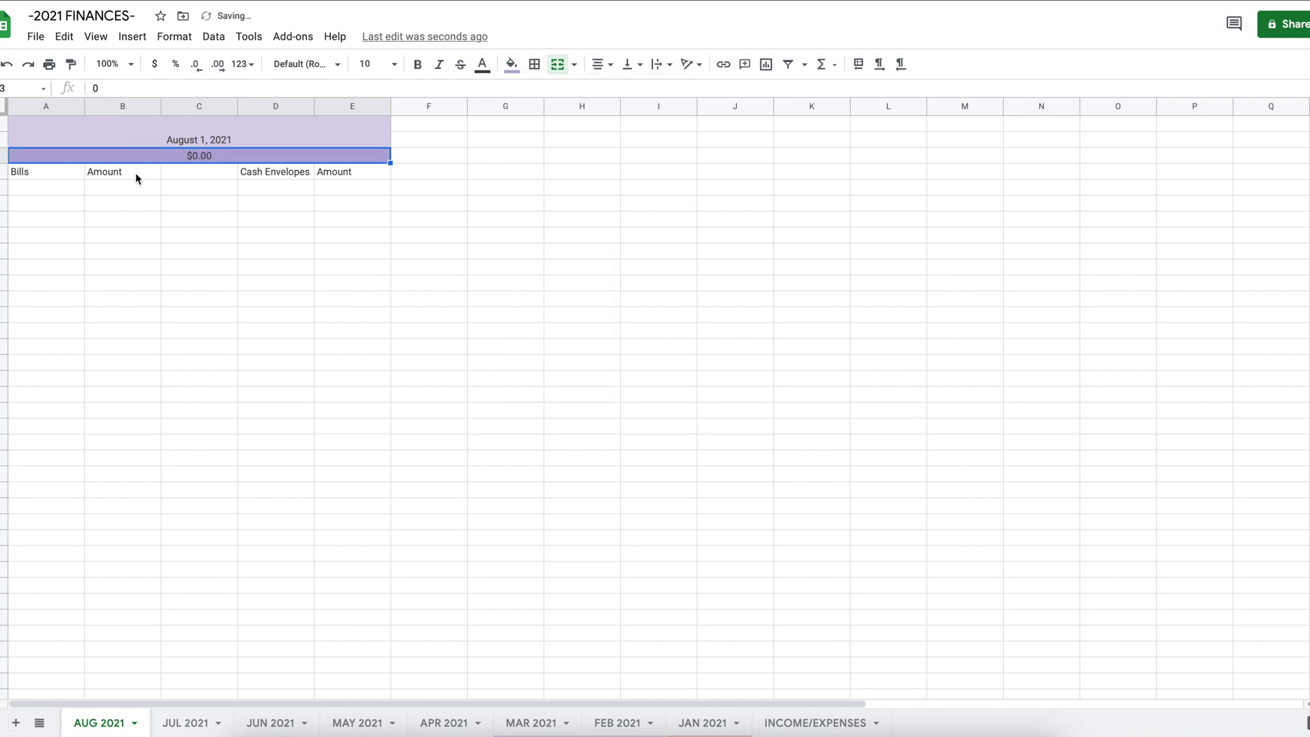
- Fill the Bills, Amount, Cash Envelopes and Amount headers in row 4 with light purple, leaving out column C
left_click(67, 176)
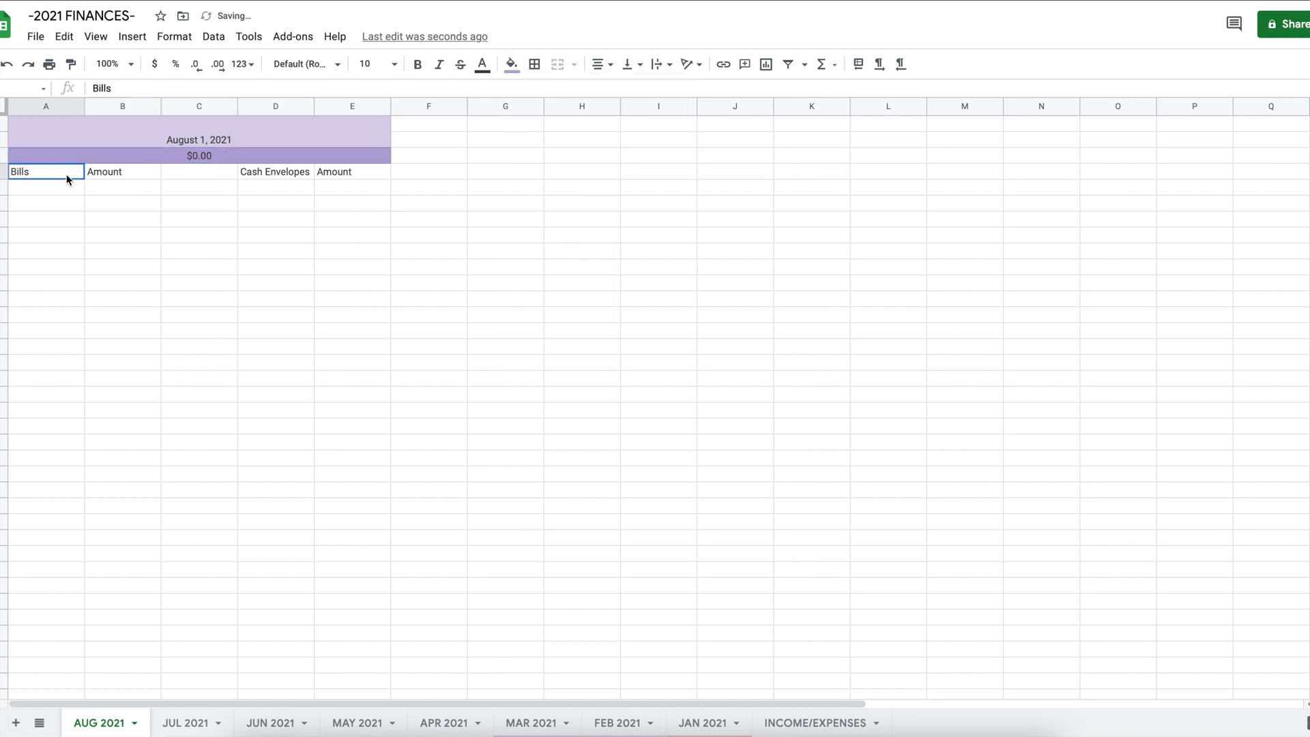
left_click(116, 174, "ctrl")
left_click(276, 174, "ctrl")
left_click(350, 171, "ctrl")
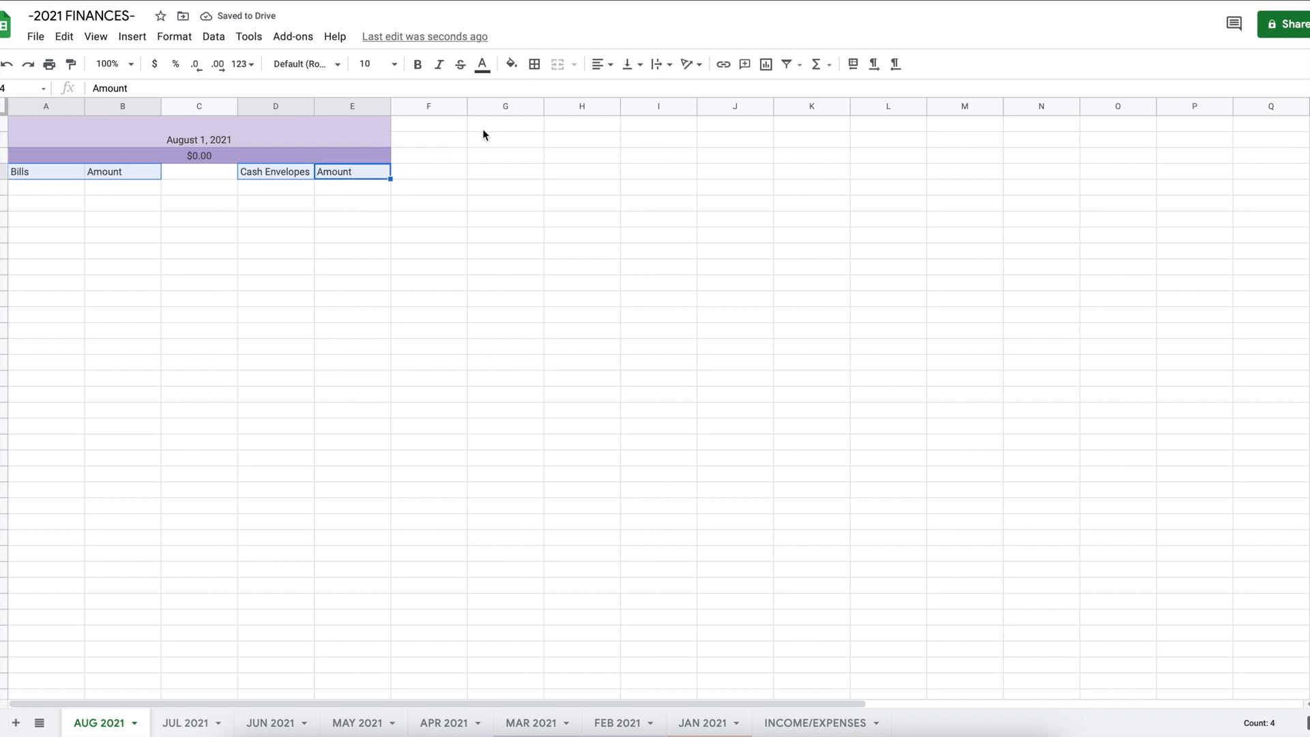
left_click(513, 65)
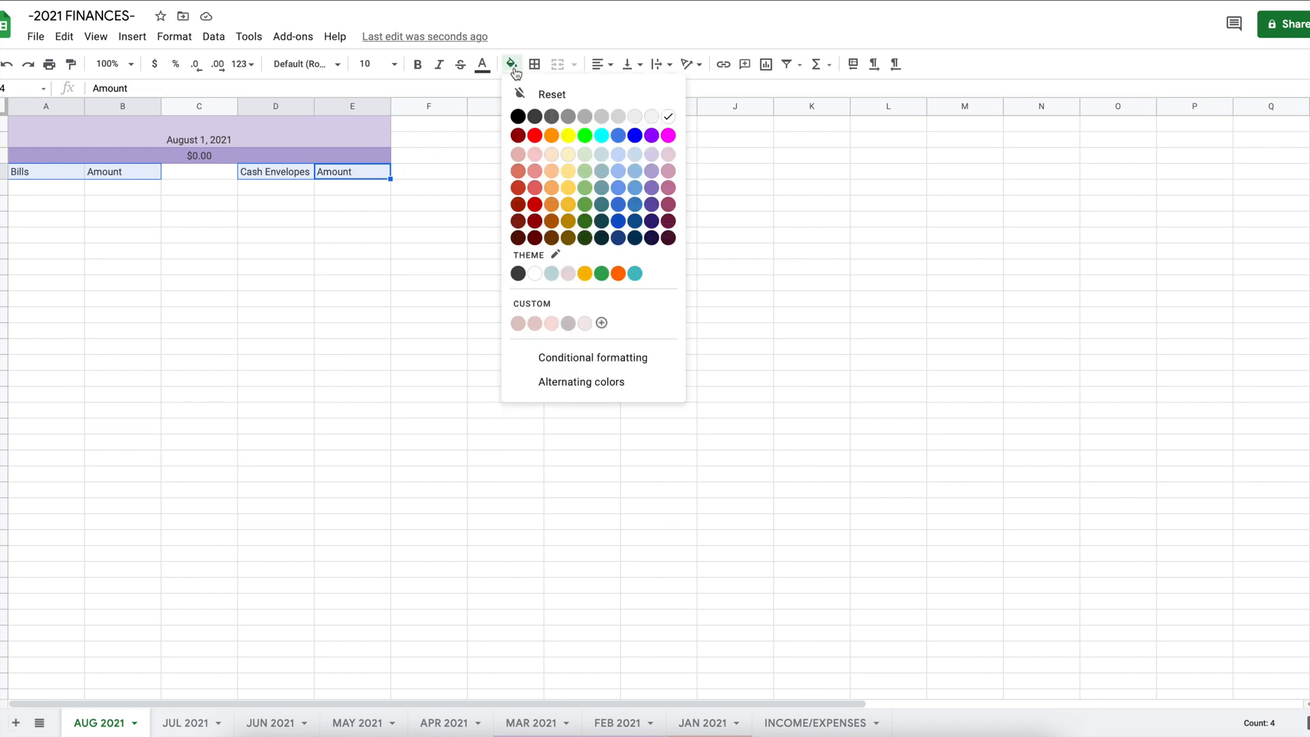
left_click(656, 162)
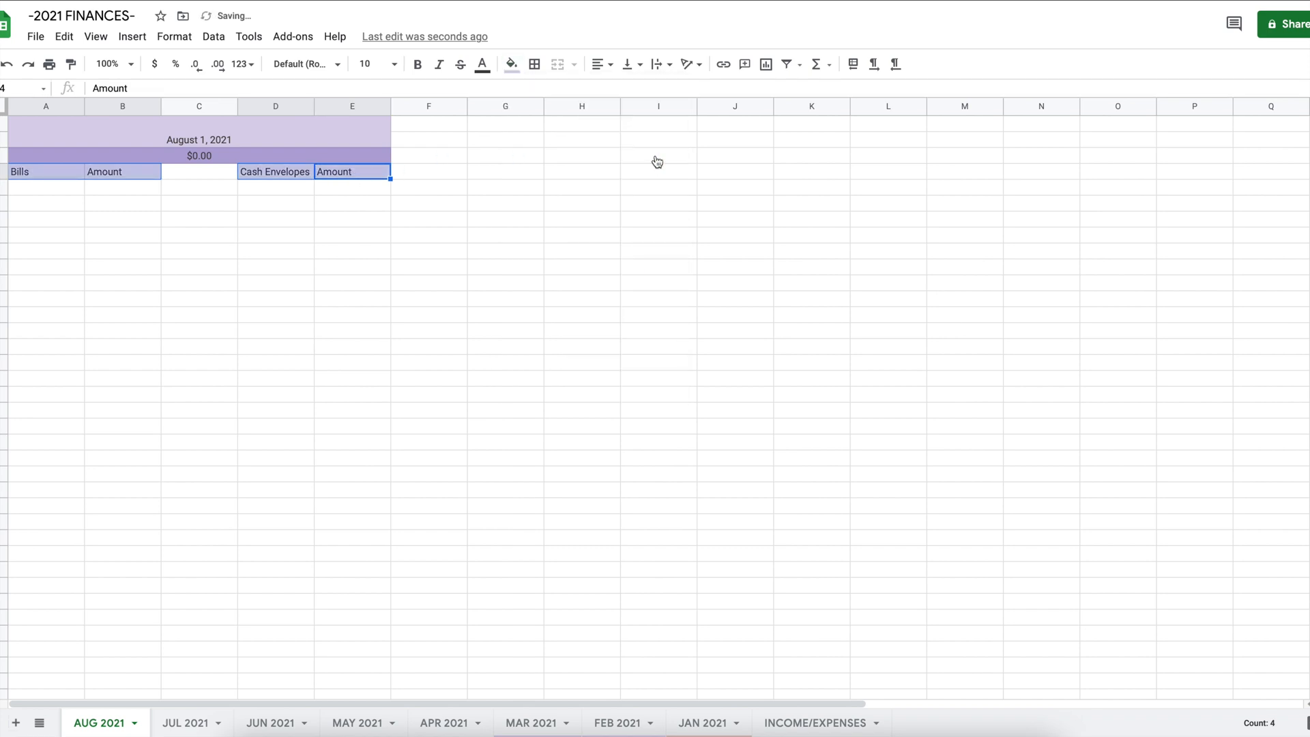
- List the bills Comcast, HP Instant Ink, Canva, T-Mobile and Quip in cells A5 to A9
left_click(68, 189)
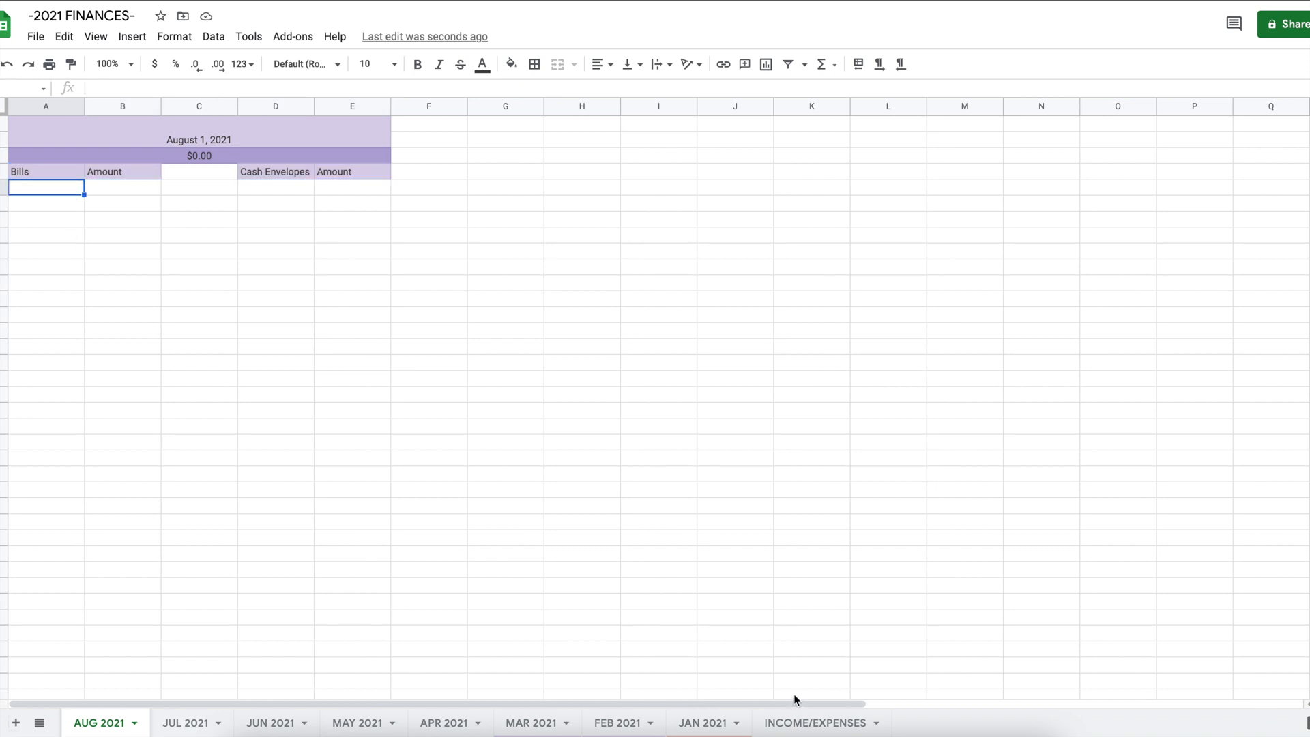
type("Comcast")
key("Return")
type("HP ")
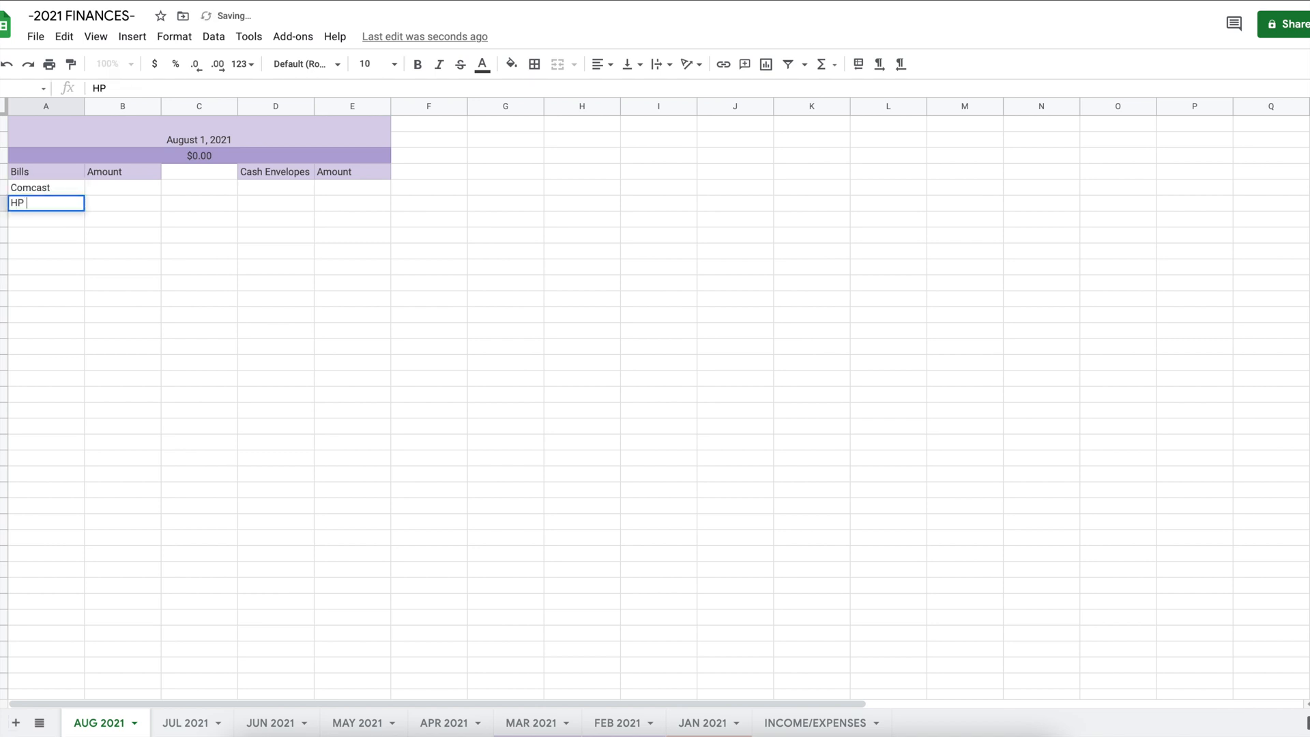
type("Instant Ink")
key("Return")
type("Canva")
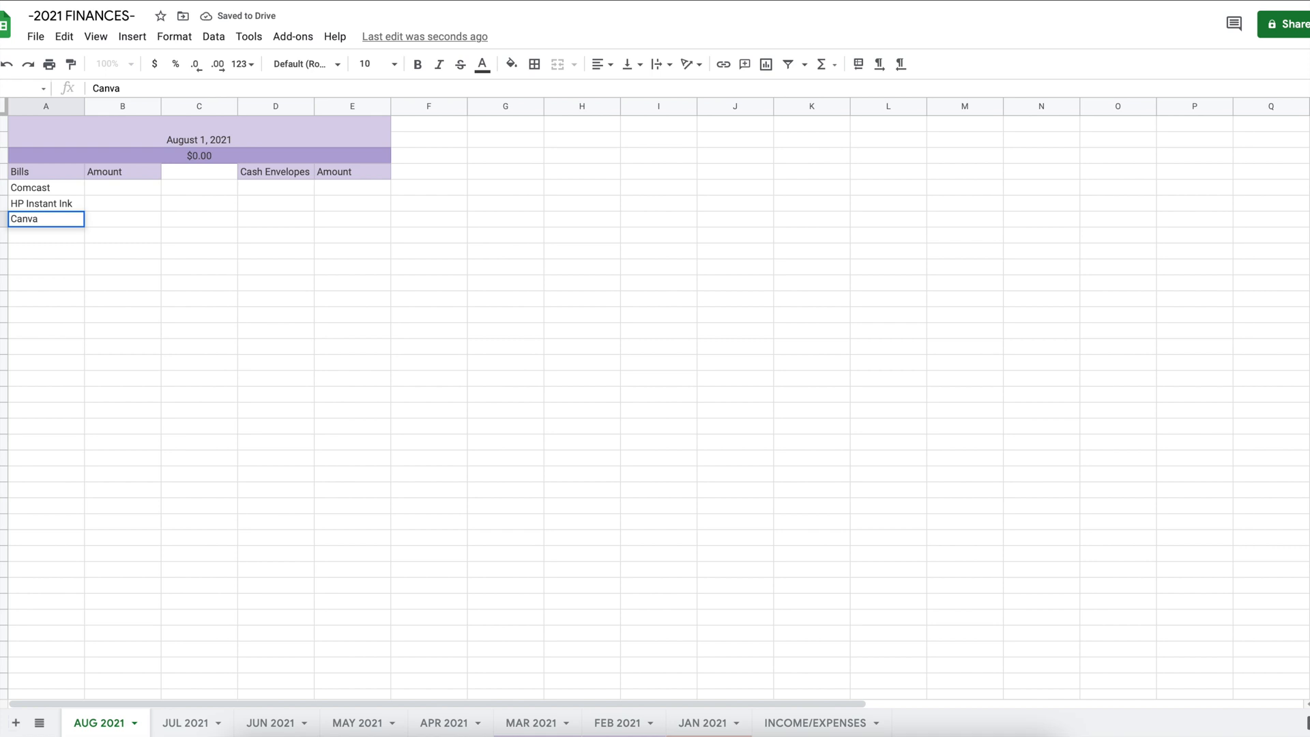
key("Return")
type("T-Mobil")
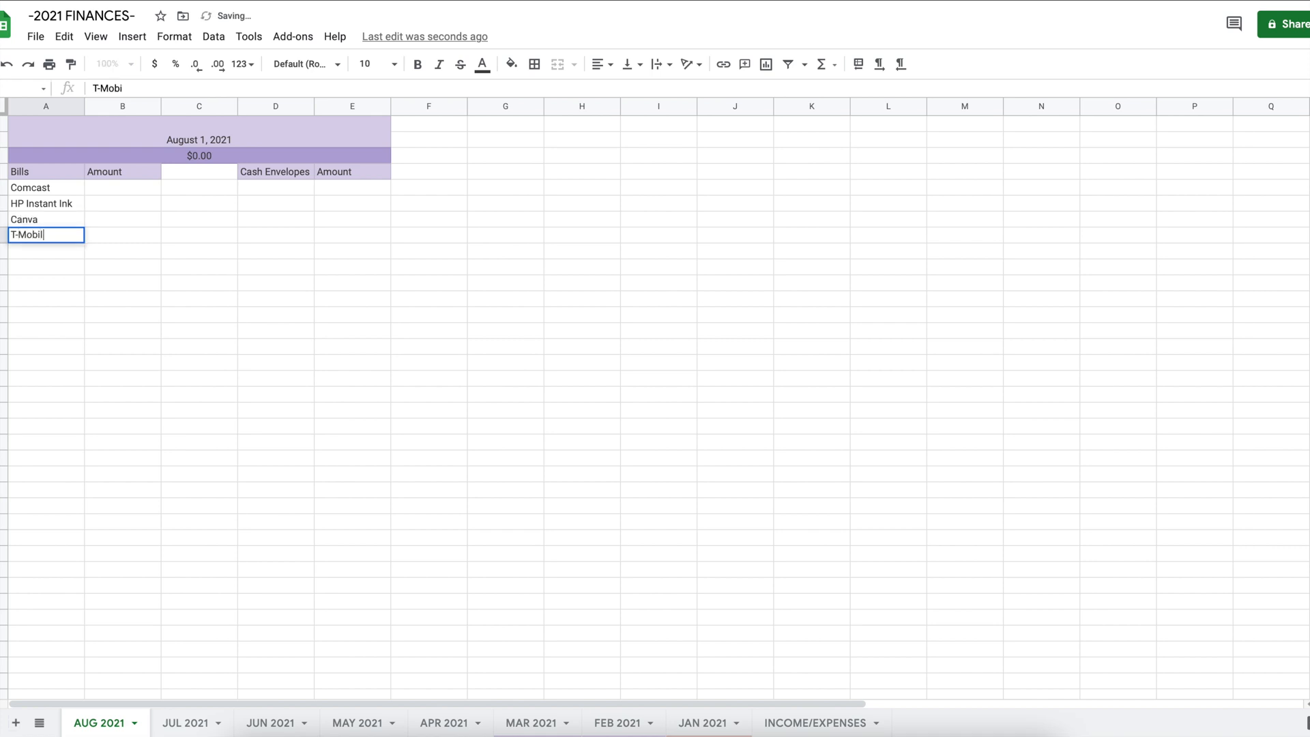
type("e")
key("Return")
type("Quip")
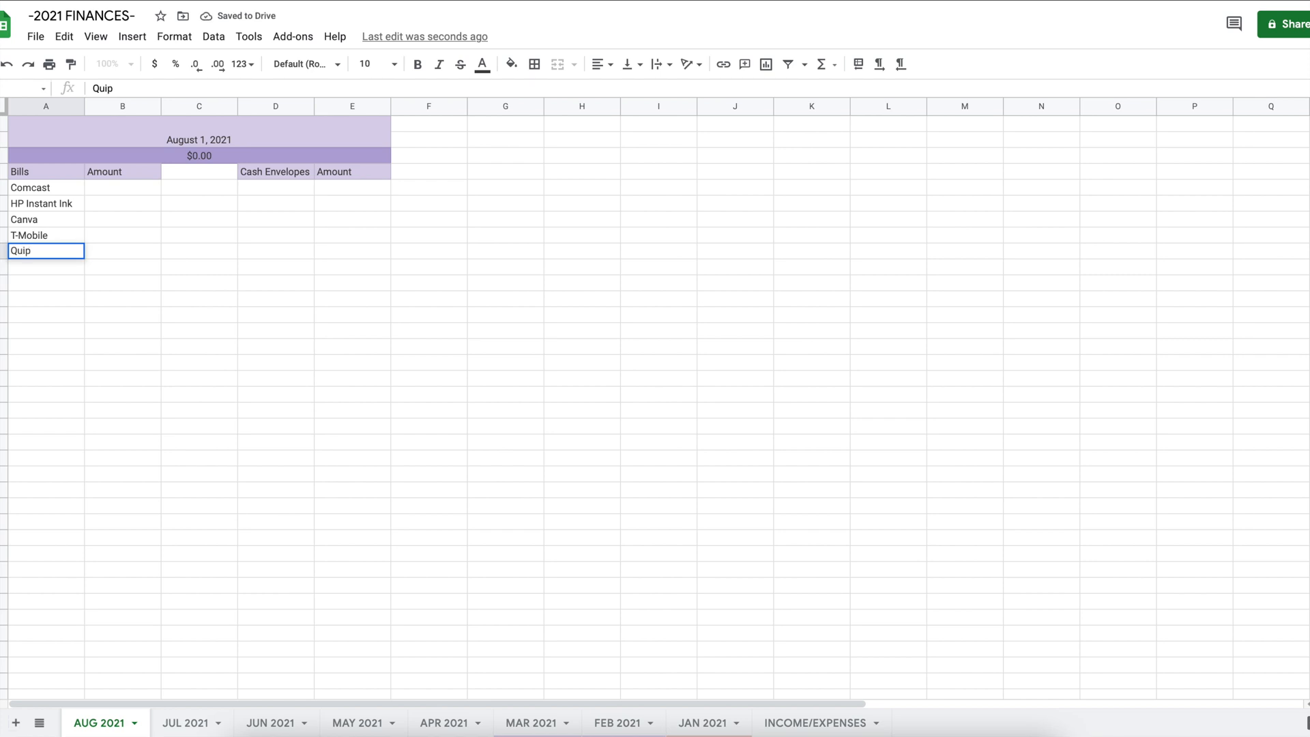
key("Return")
- Enter the label Total in A14 below the bills and fill that cell with light purple
key("Down")
key("Down")
key("Down")
key("Down")
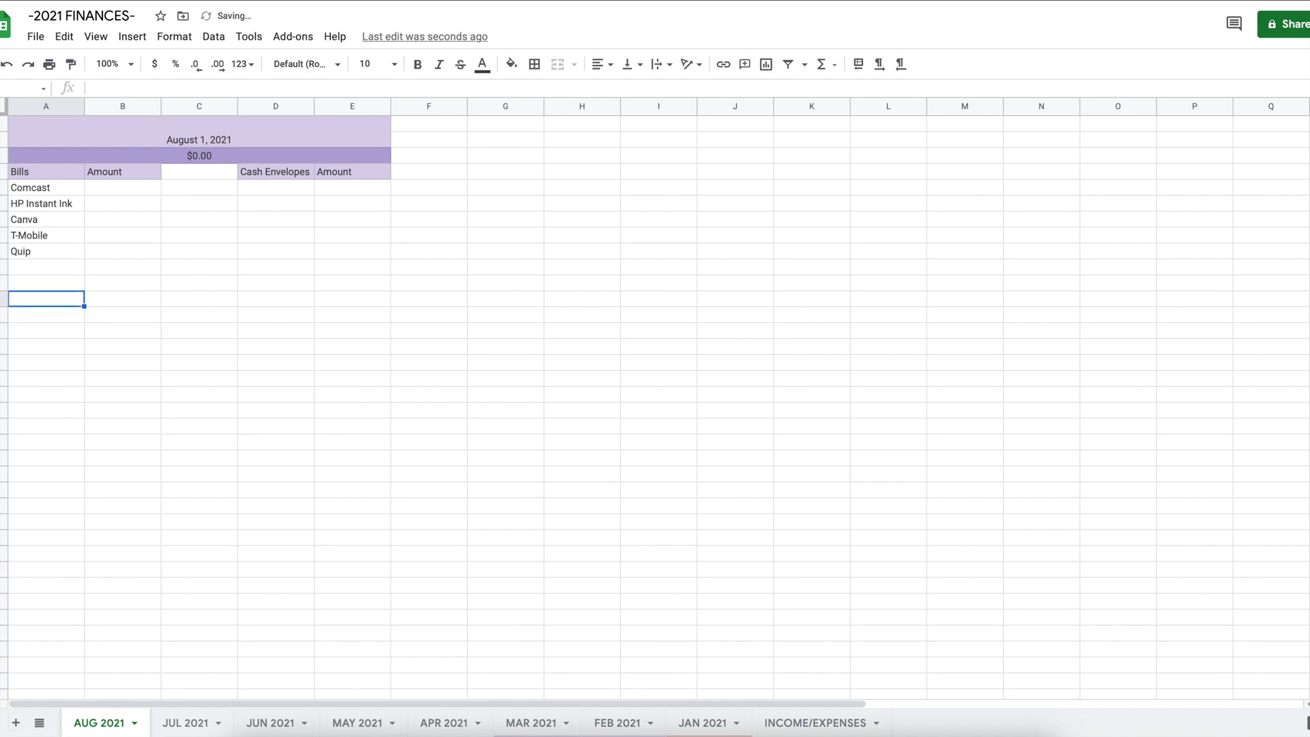
type("Total")
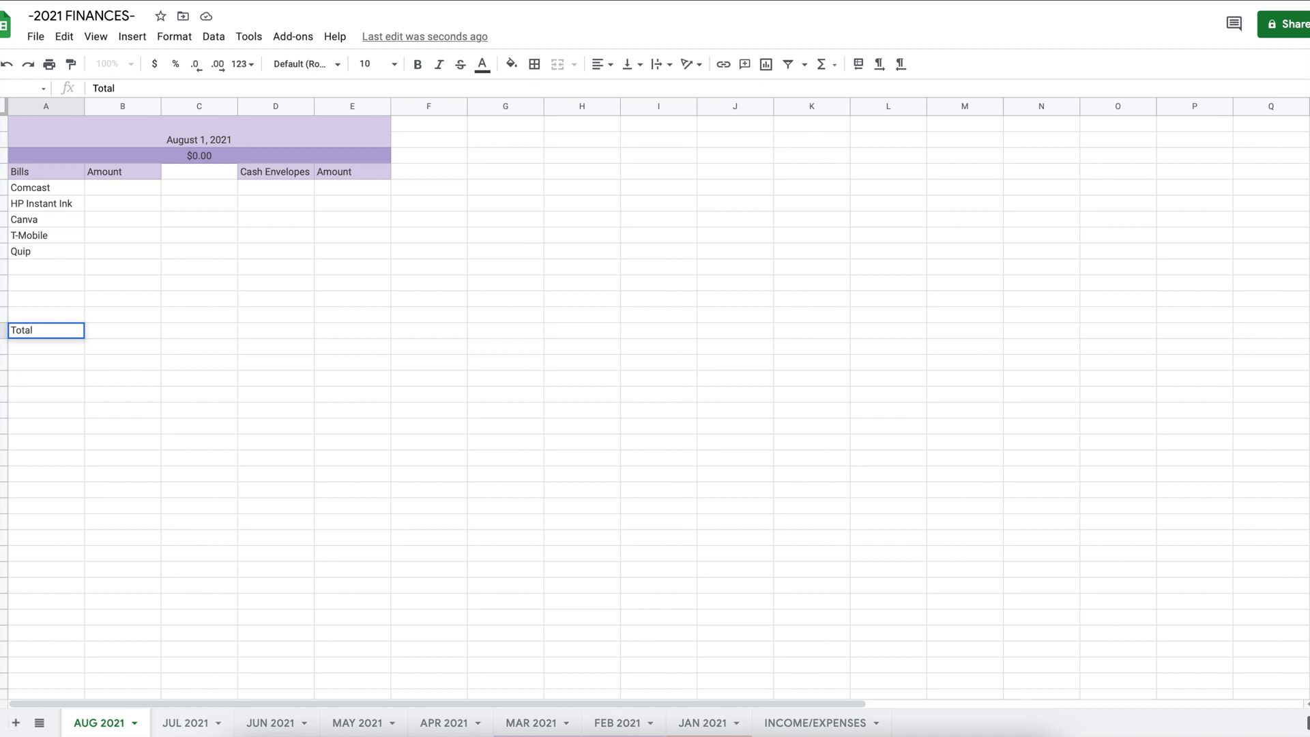
left_click(511, 63)
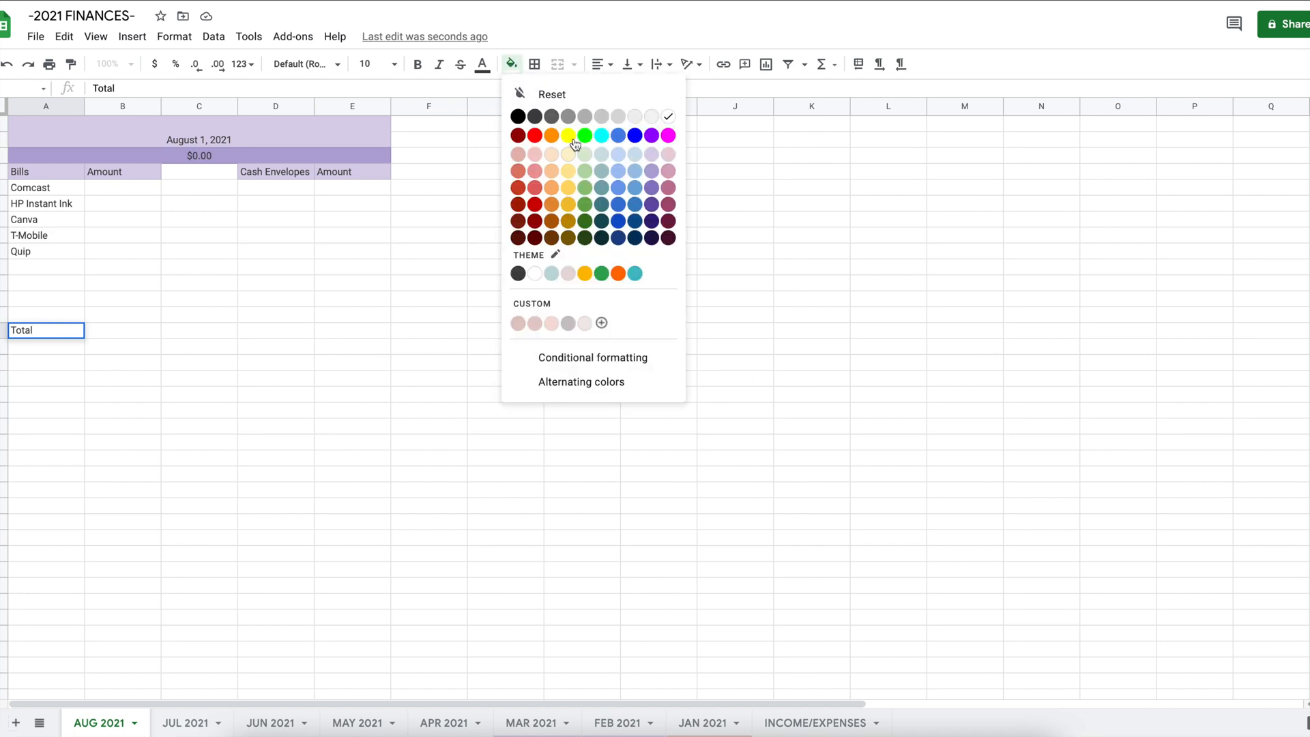
left_click(652, 155)
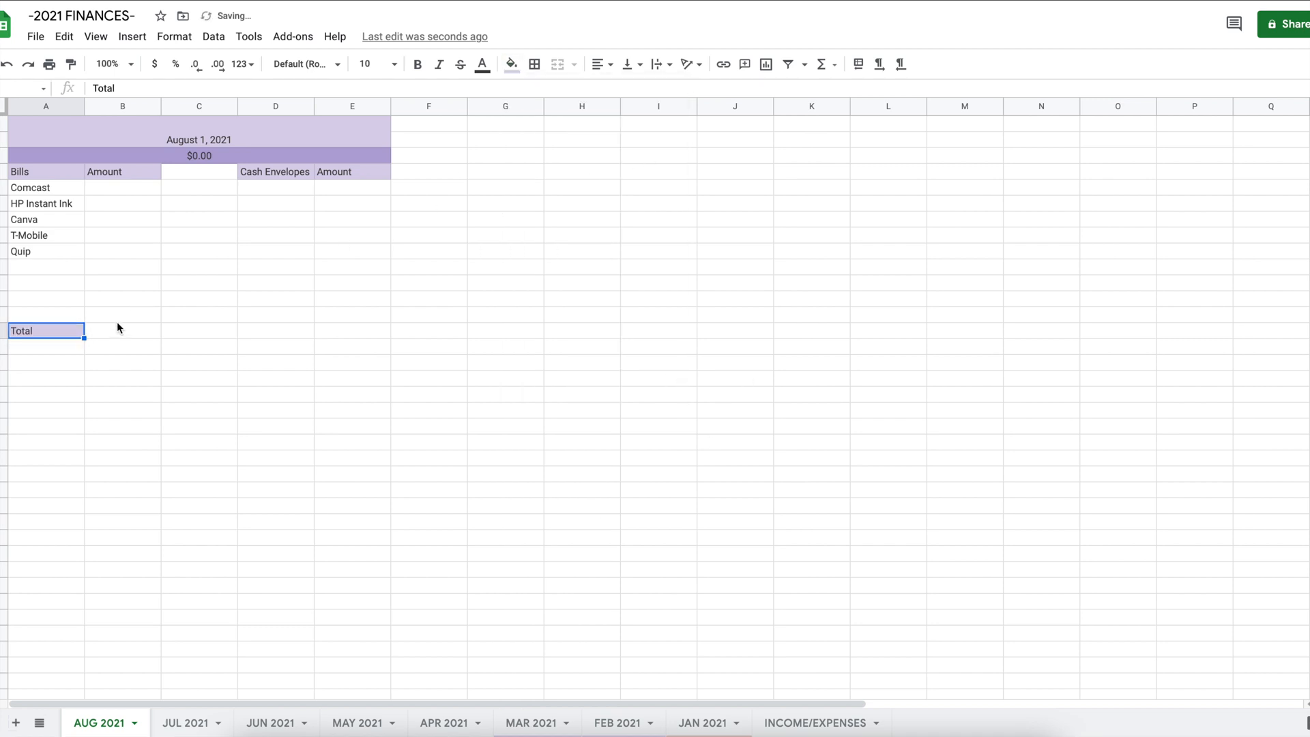
- Fill the amount cell B14 beside the bills Total label with light yellow
left_click(117, 328)
left_click(511, 64)
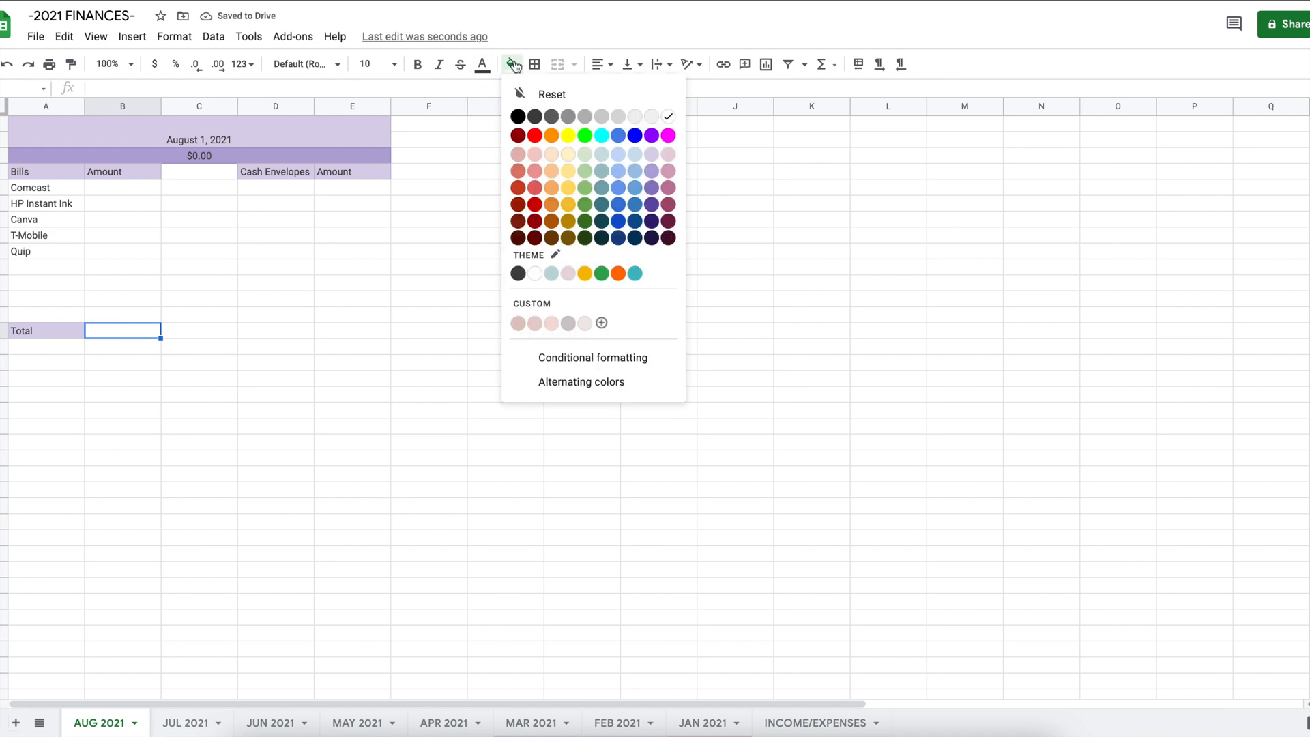
left_click(569, 155)
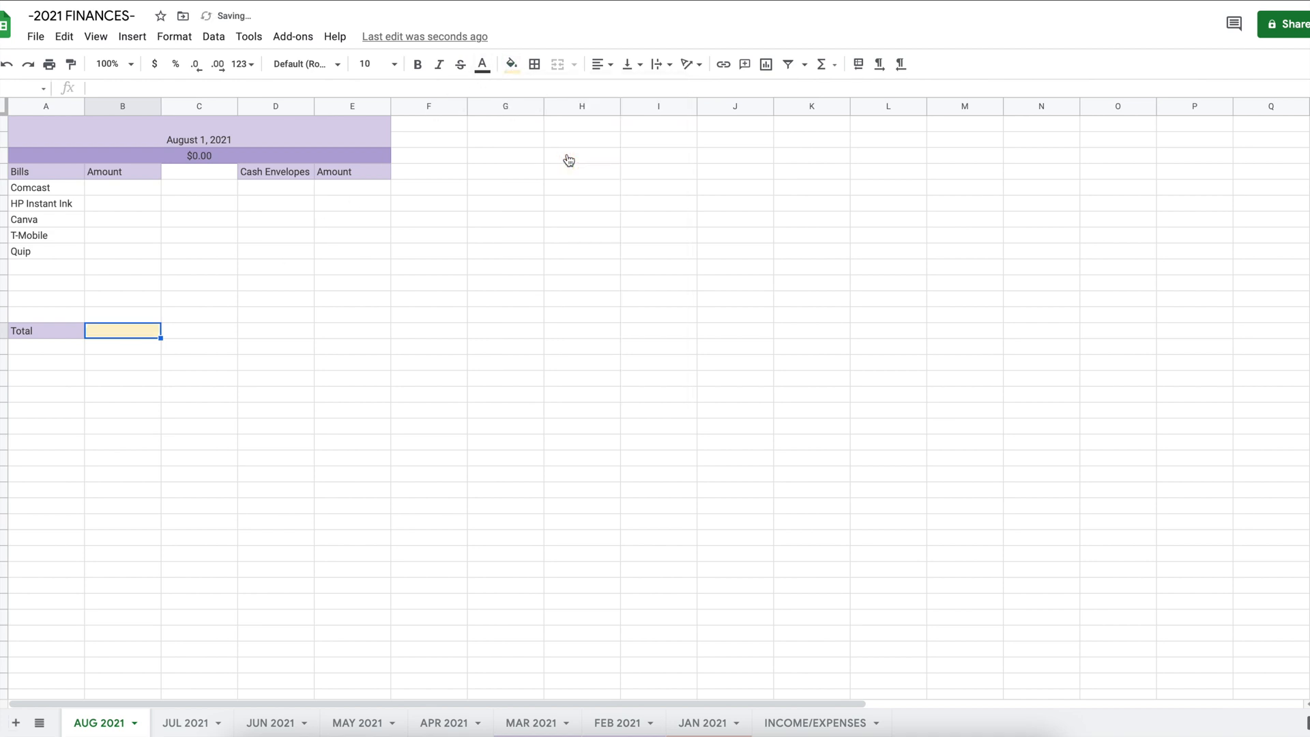
- Enter the section headers T&O in A16 and Amount in B16
left_click(43, 370)
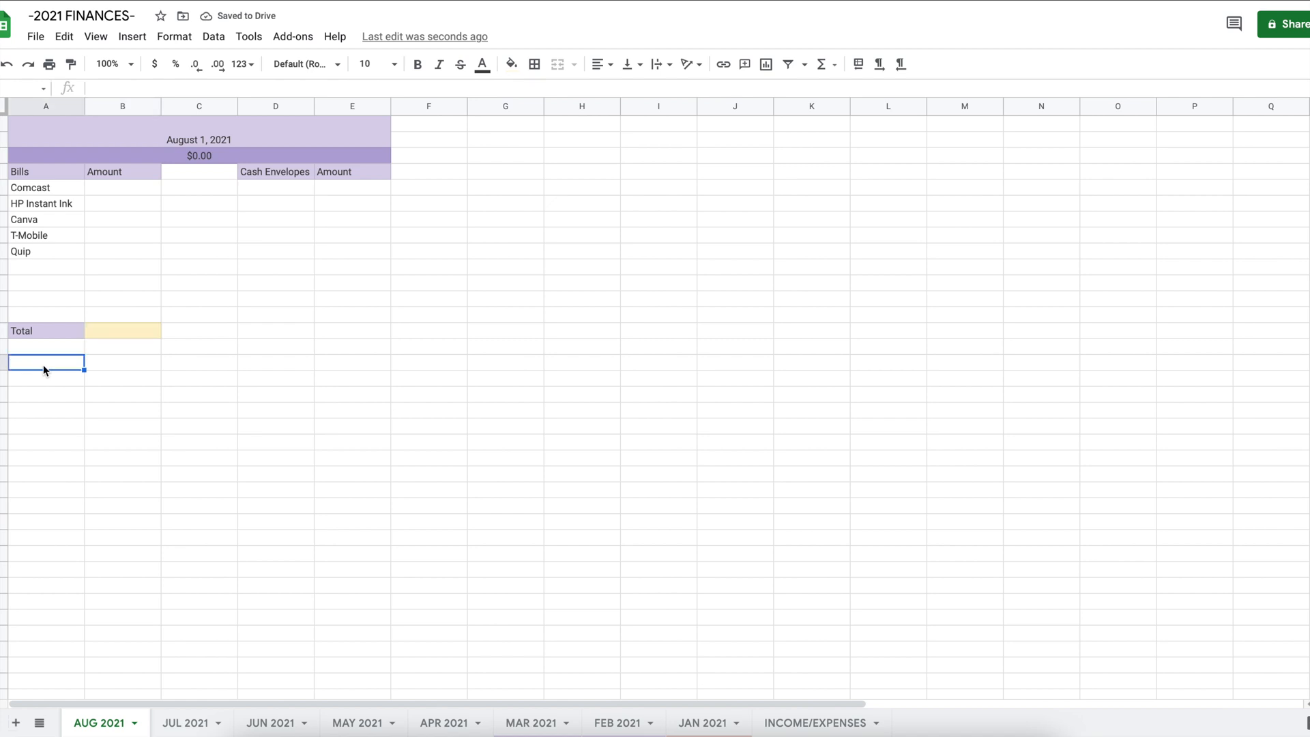
type("T&O")
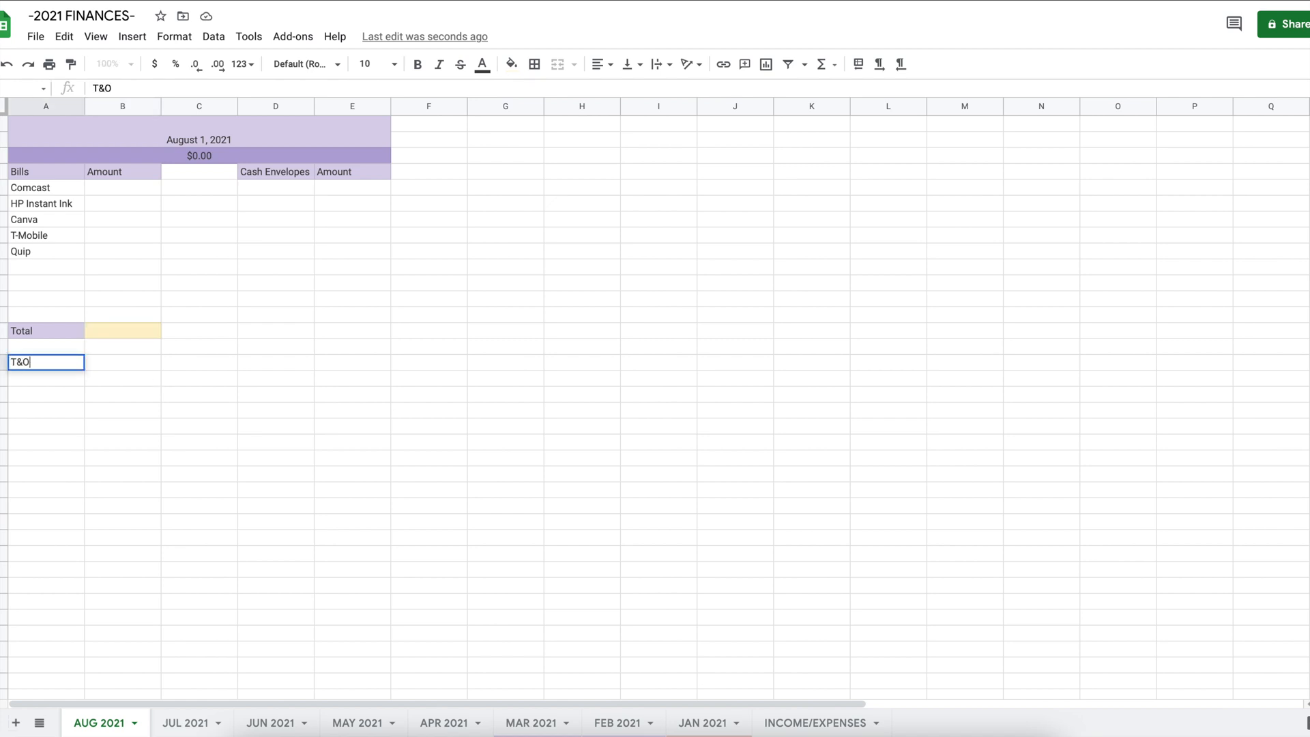
key("Tab")
type("Amoun")
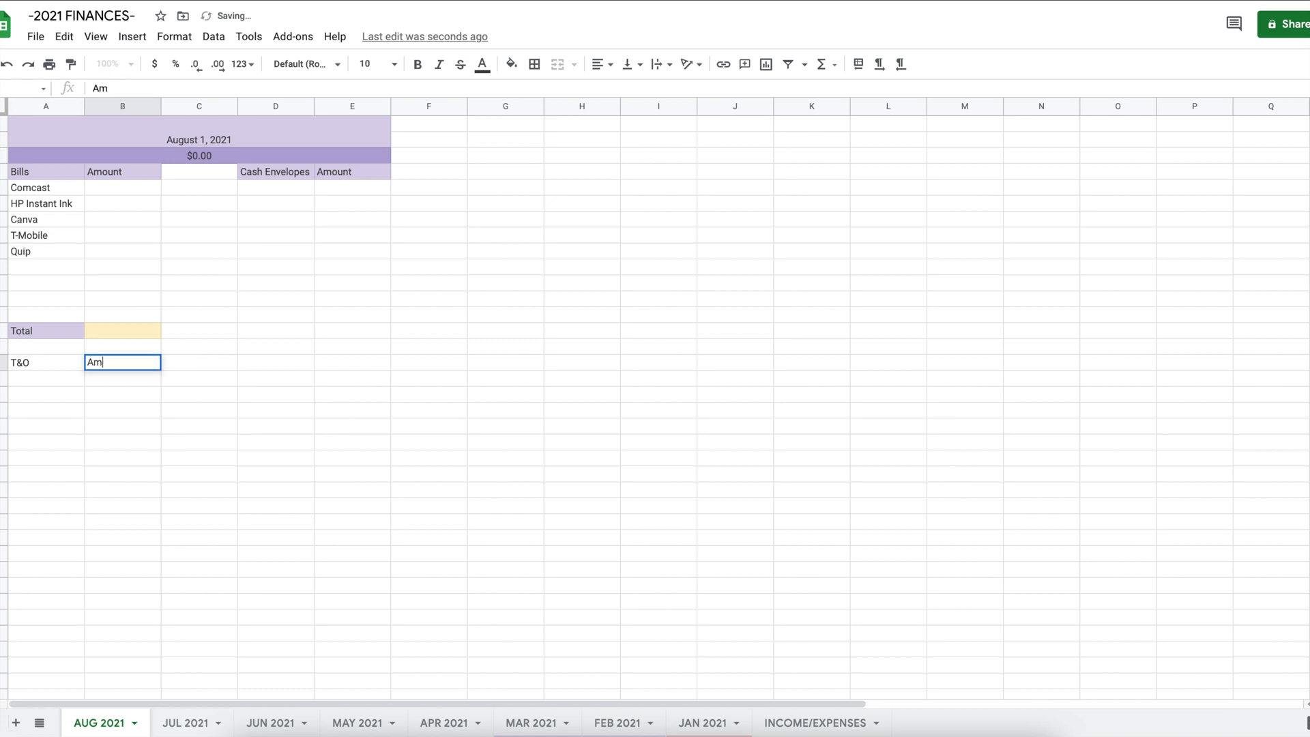
- List Tithes, Offering and Total in cells A17 to A19 under the T&O header
key("Left")
key("Down")
type("Tithes")
key("Return")
type("O")
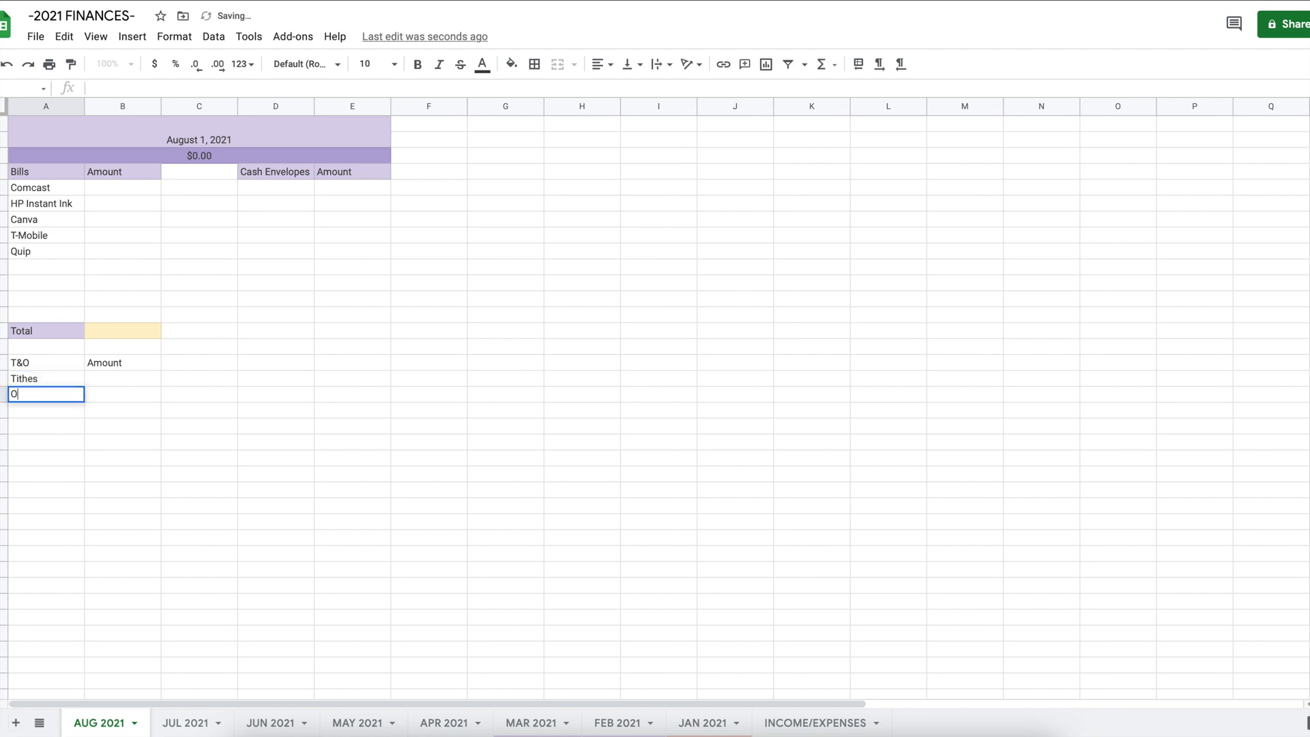
type("ffering")
key("Return")
type("Total")
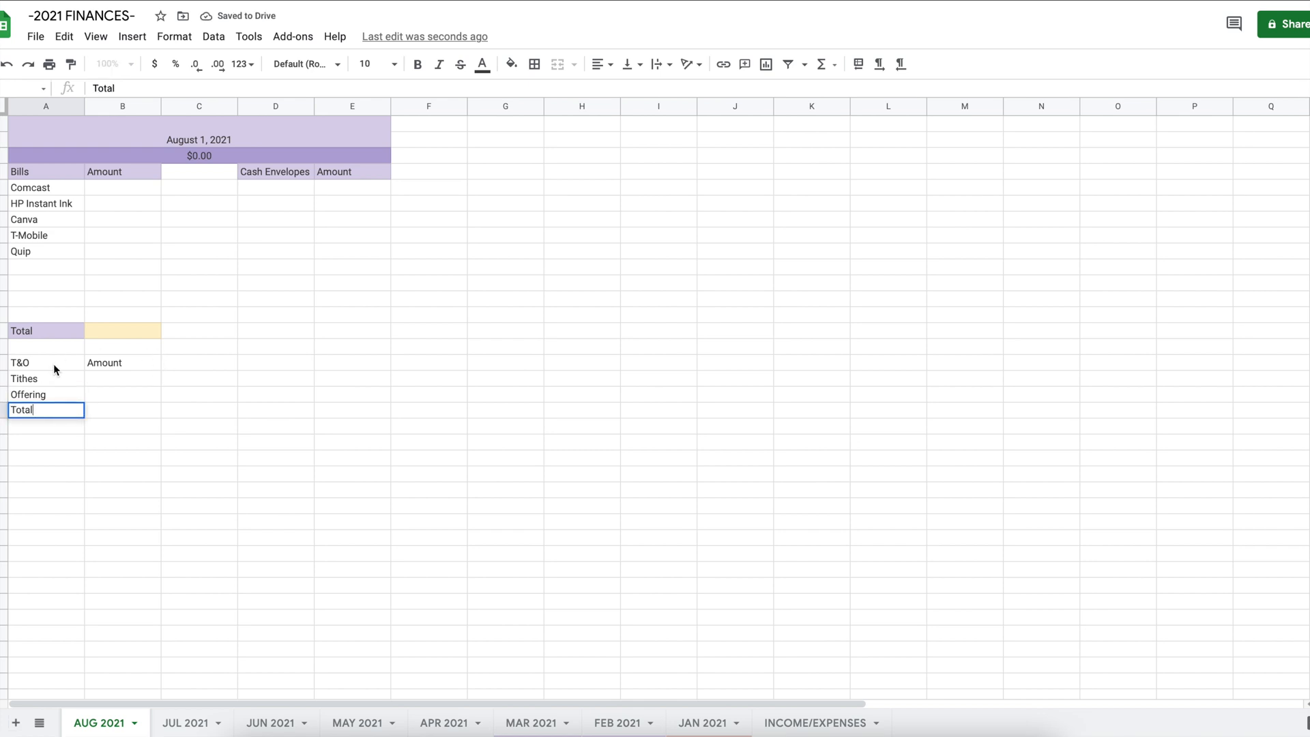
- Fill the T&O, Amount and Total cells of the T&O section with light purple
left_click_drag(53, 363, 135, 361)
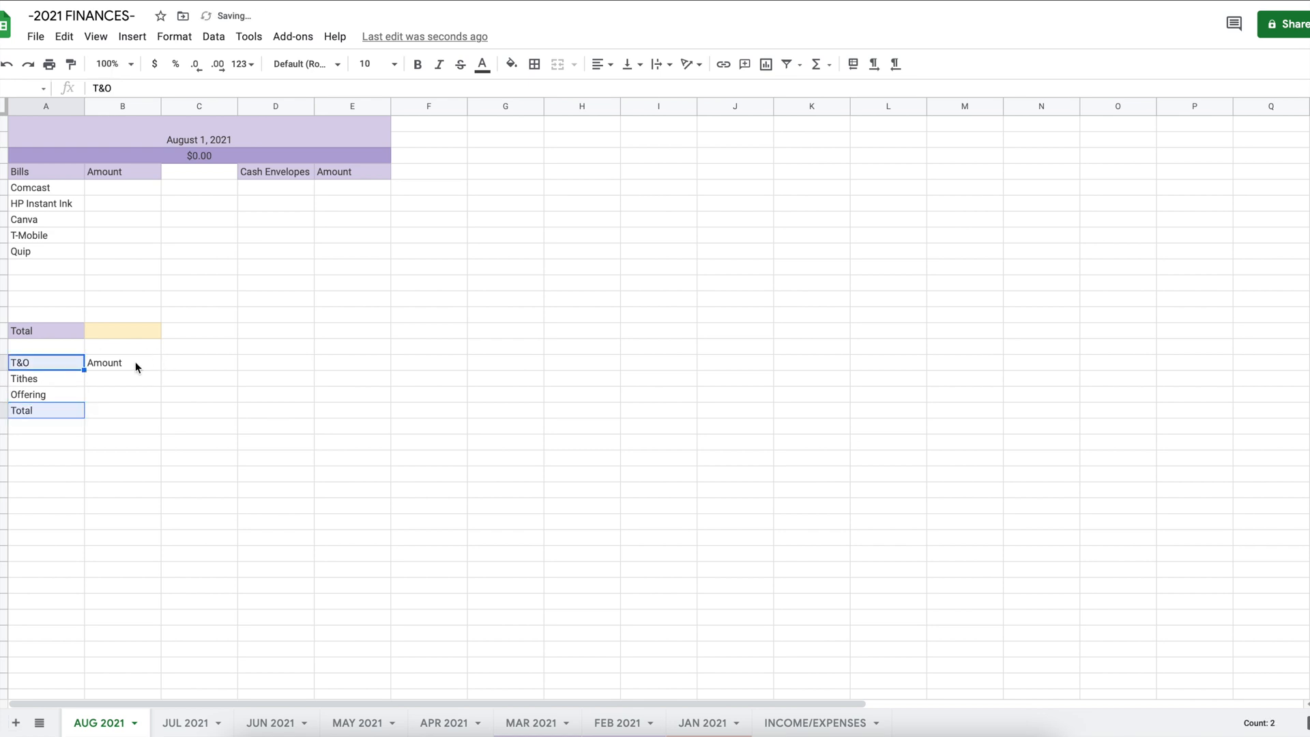
left_click(513, 67)
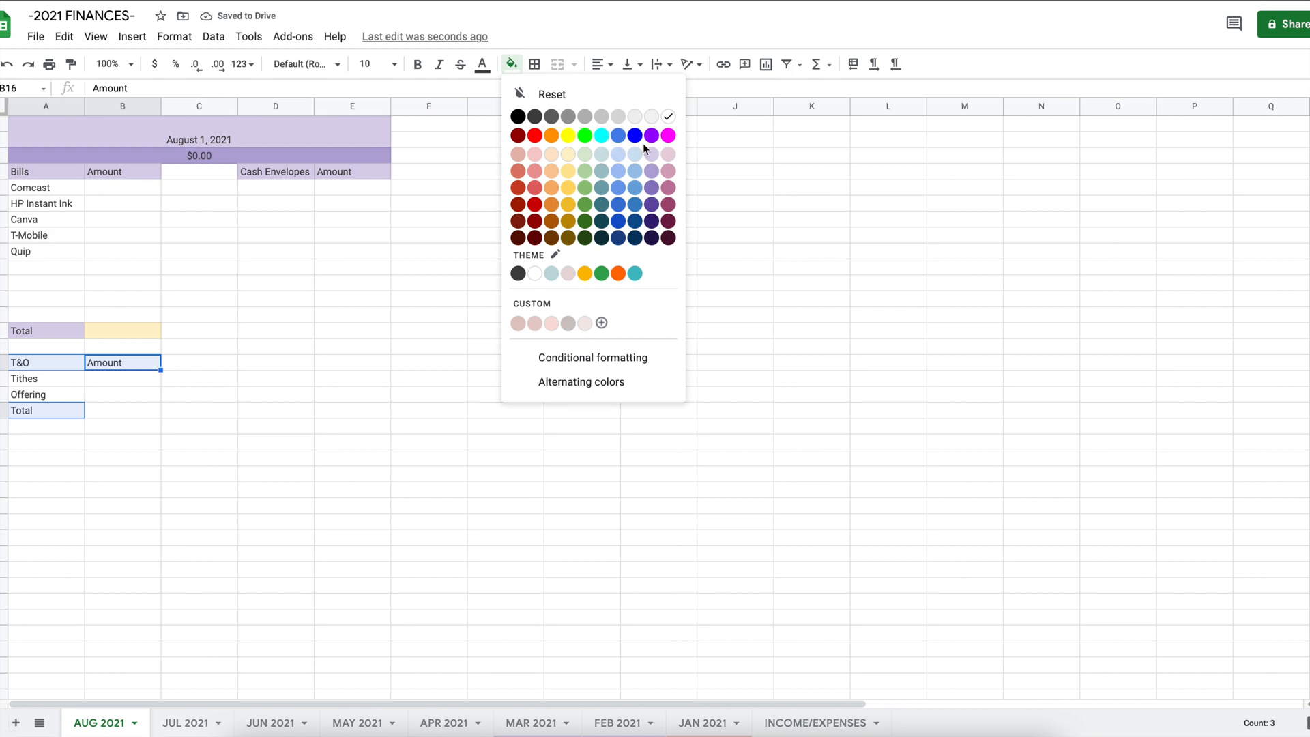
left_click(656, 163)
- Fill the amount cell B19 beside the T&O section's Total label with light yellow
left_click(142, 413)
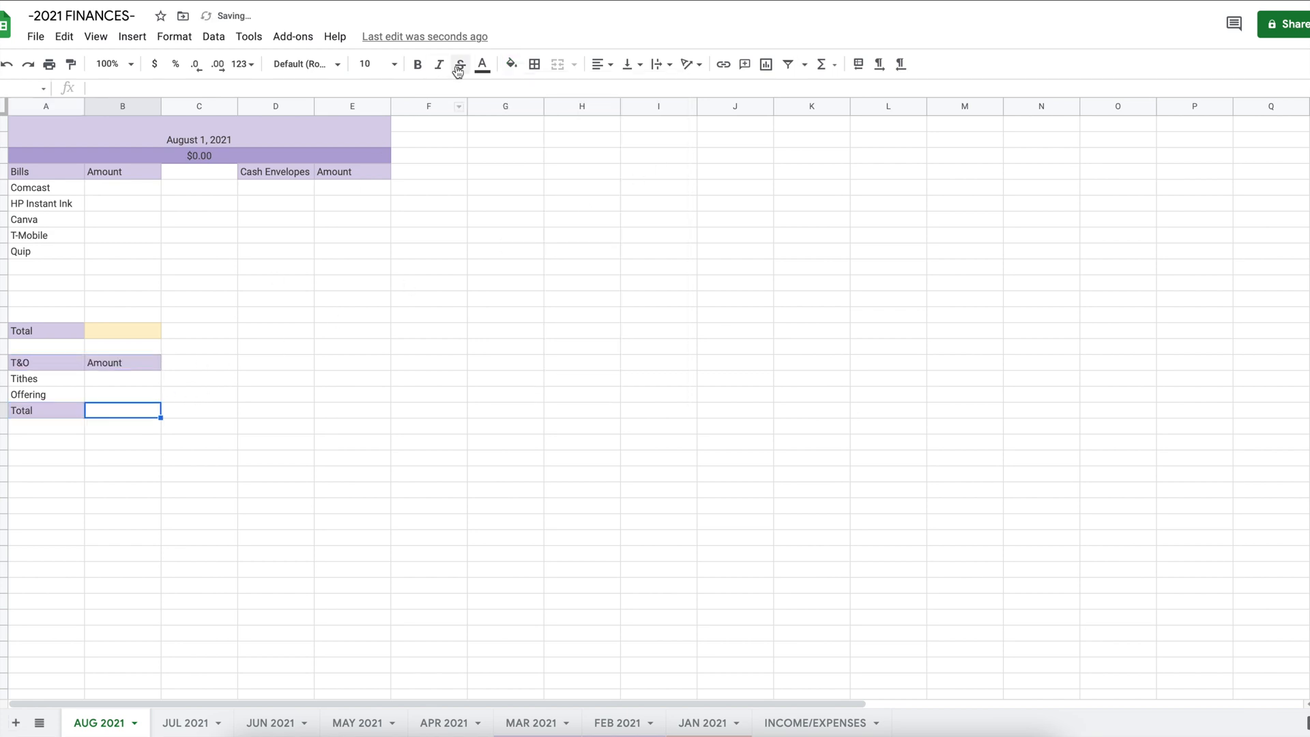
left_click(511, 64)
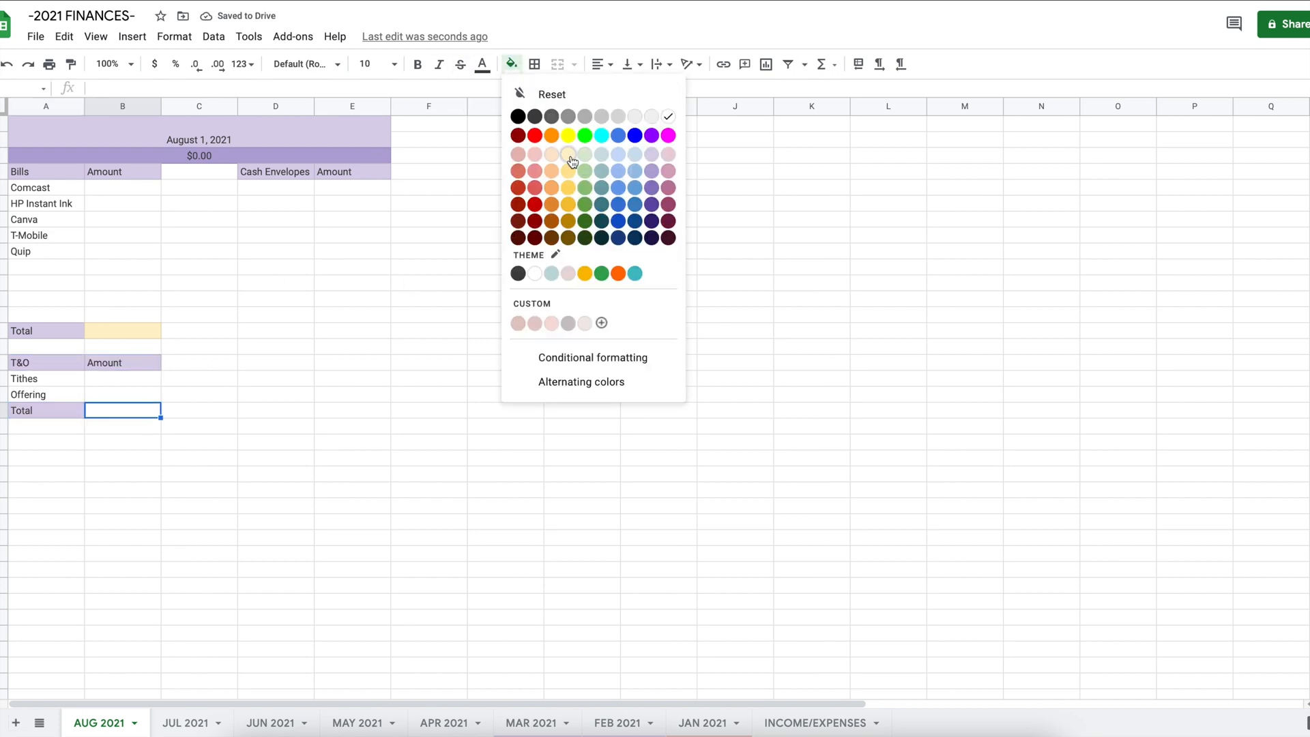
left_click(568, 155)
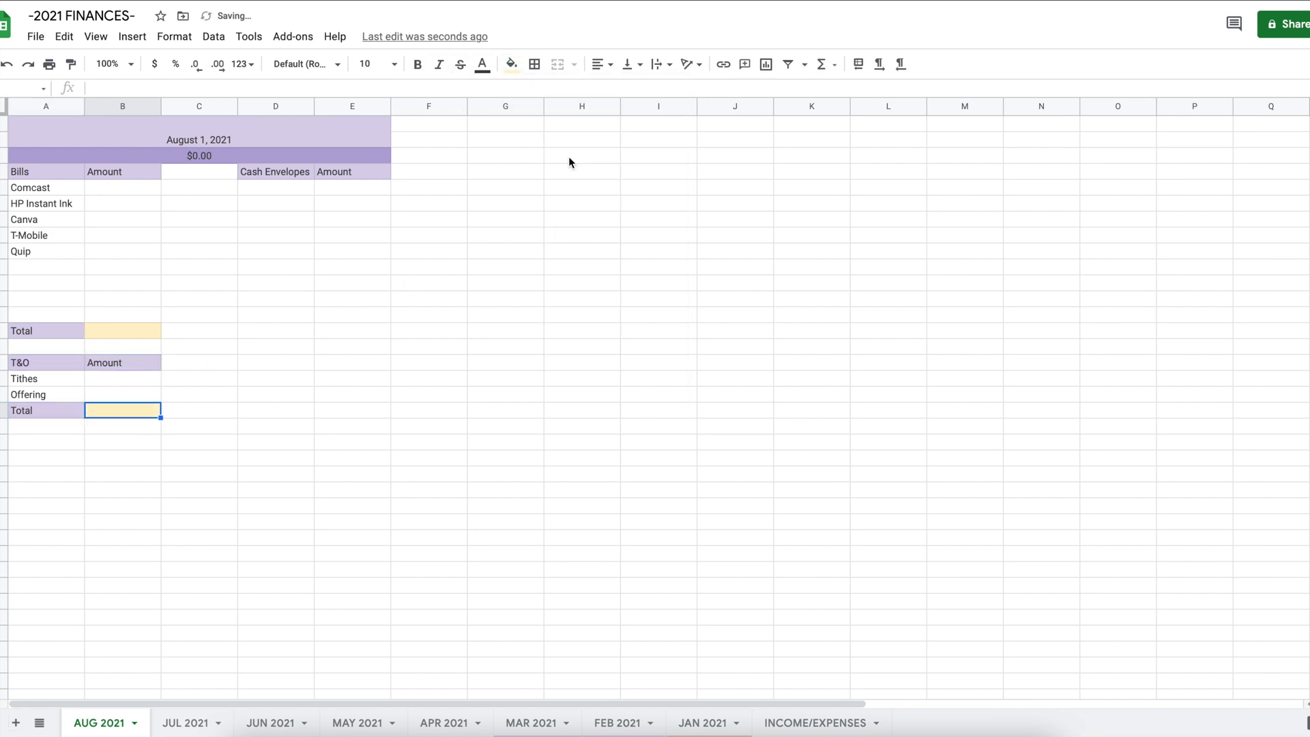
- Enter the section headers Savings in A21 and Amount in B21
left_click(55, 445)
type("Savings")
key("Tab")
type("Amoun")
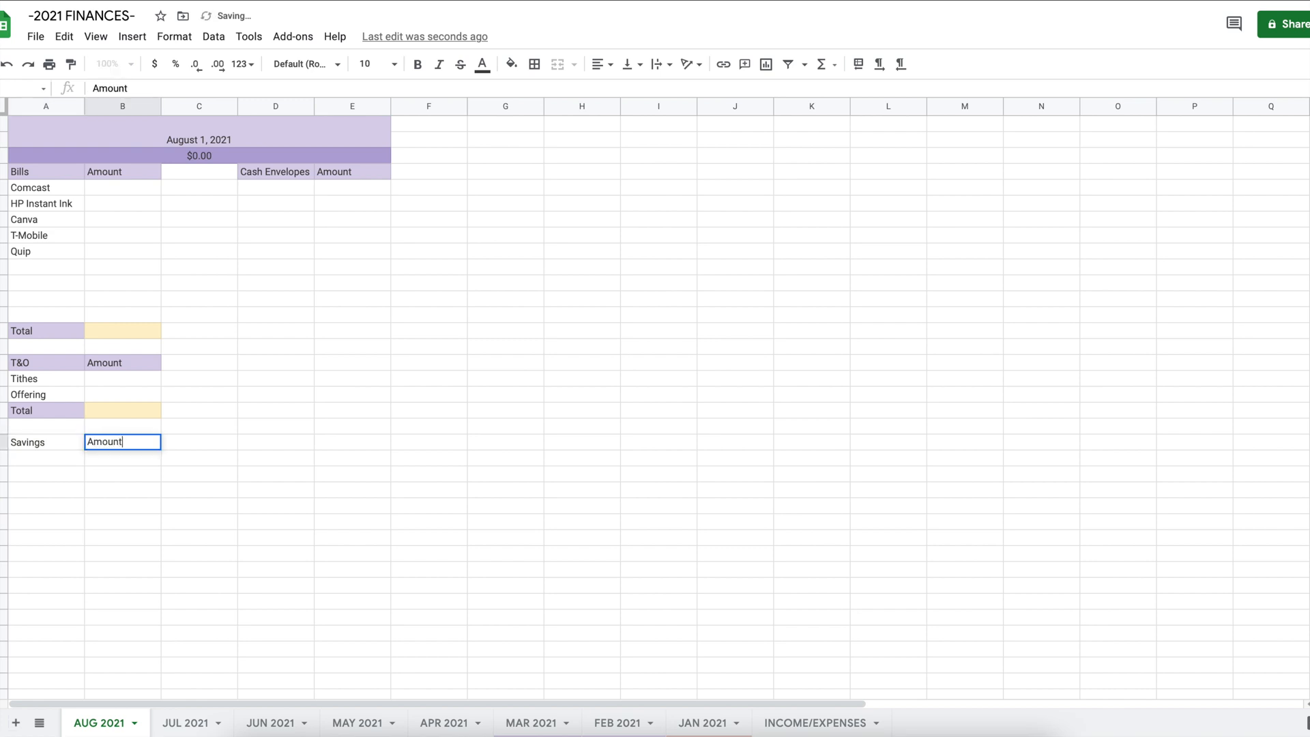
- List Emergency, House, Travel, Retirement, Tesla and Total in cells A22 to A27 under the Savings header
left_click(30, 464)
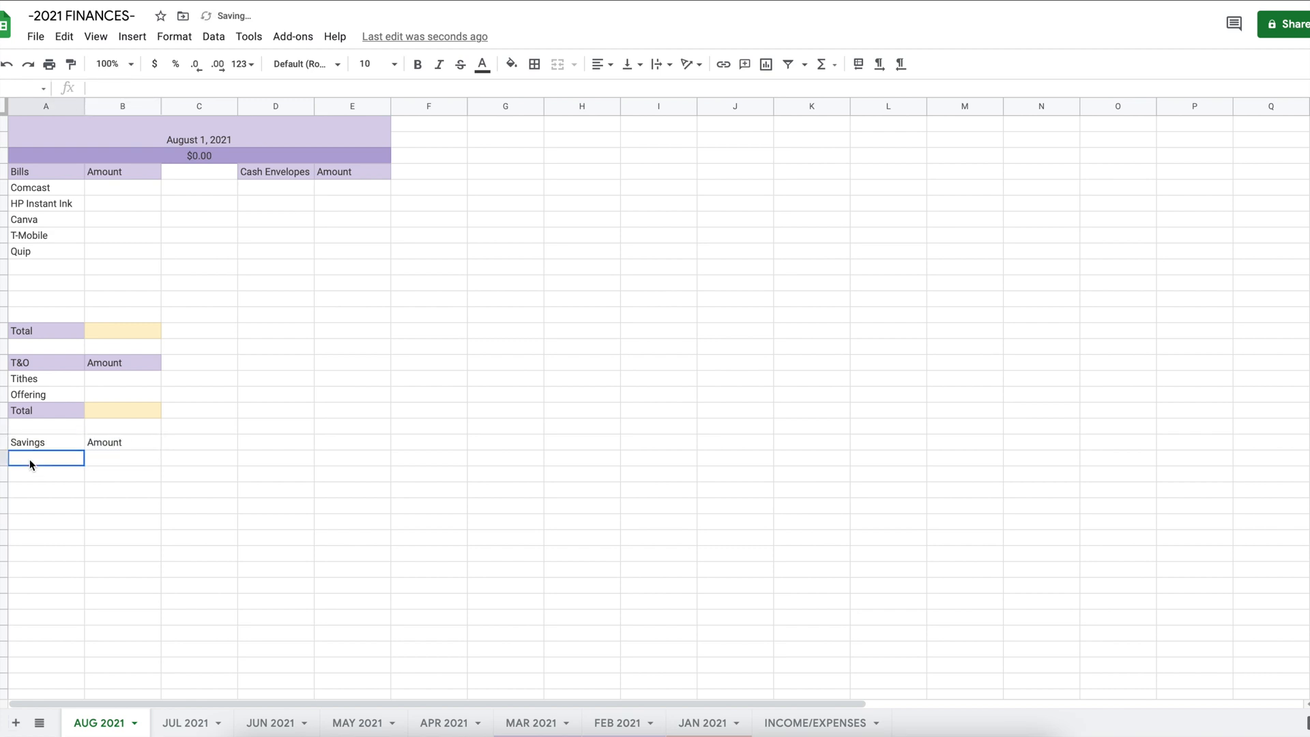
type("Emergency")
key("Return")
type("House")
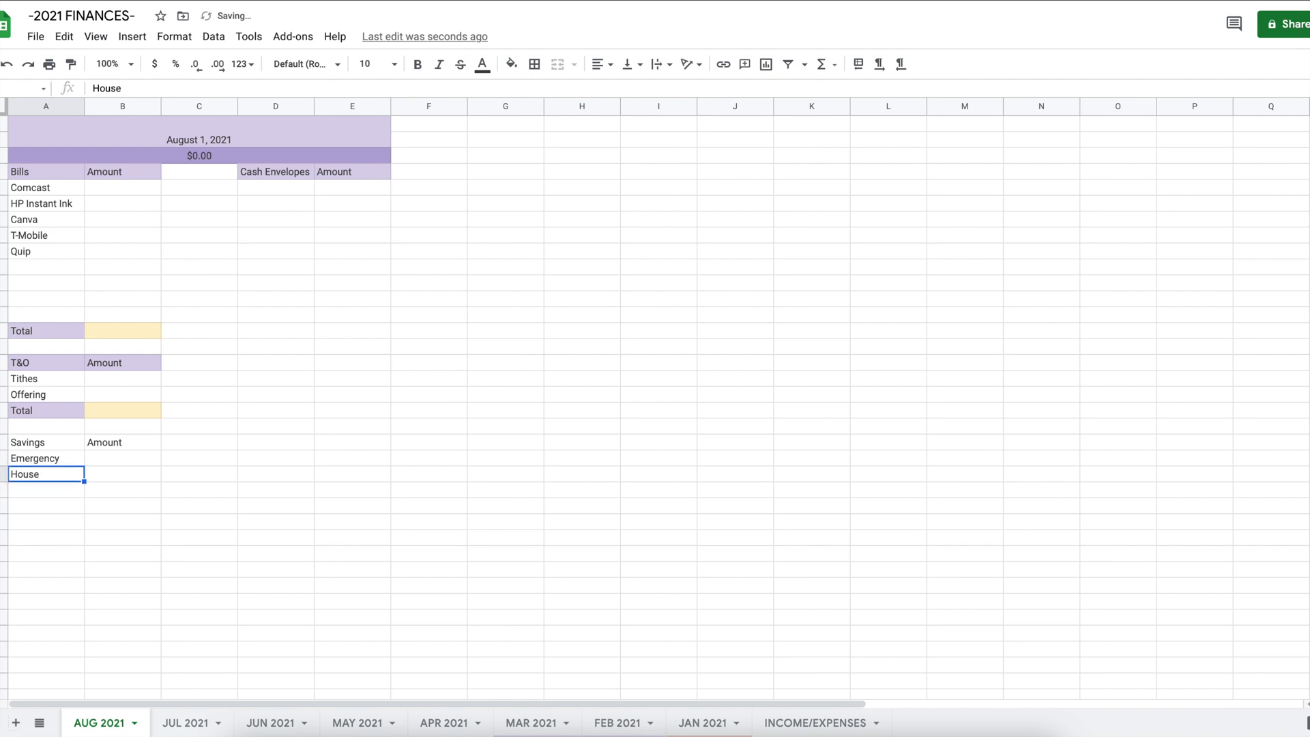
key("Return")
type("Travel")
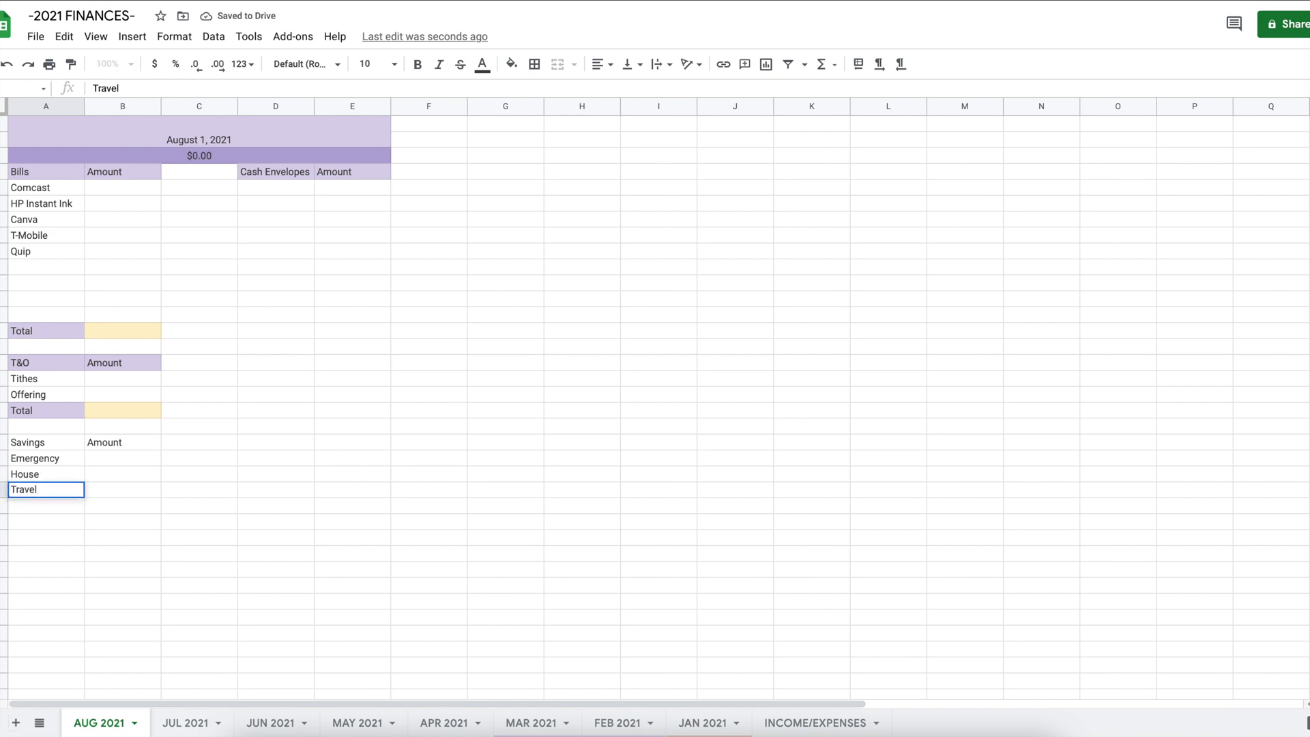
key("Return")
type("Retirement")
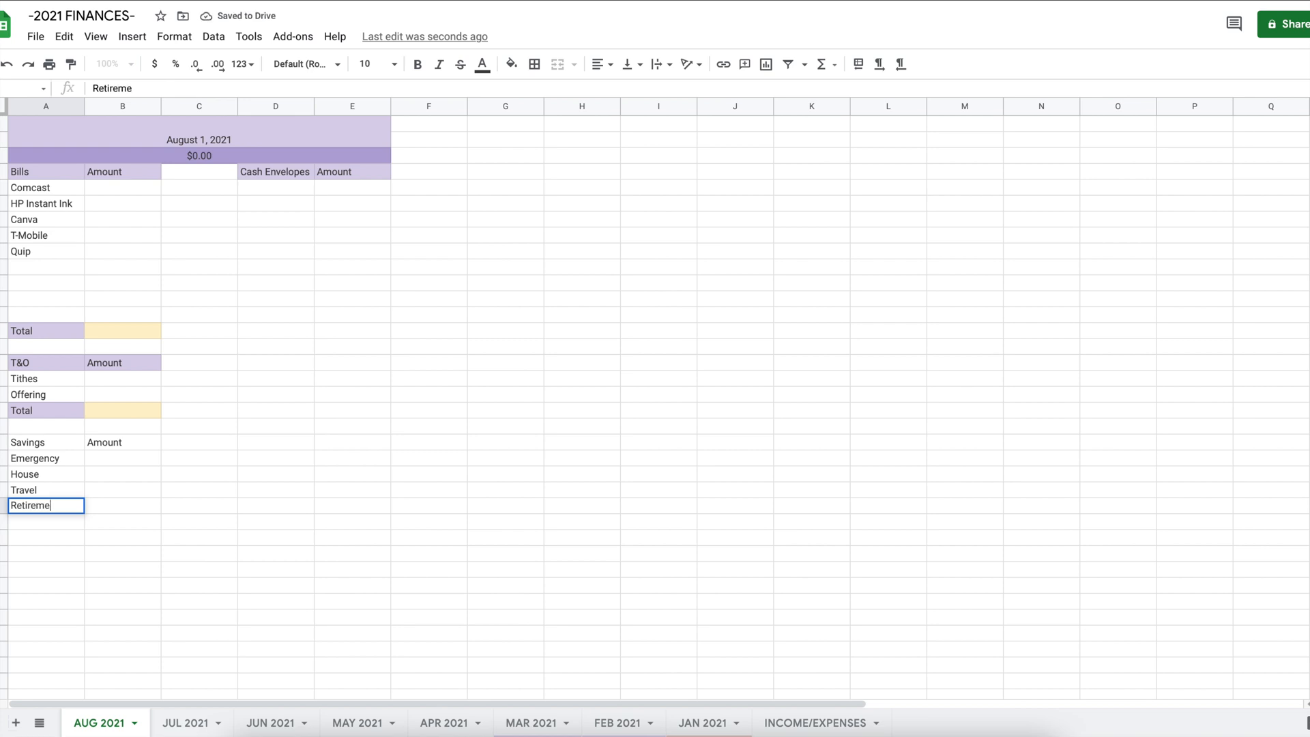
key("Return")
type("Tesla")
key("Return")
type("Total")
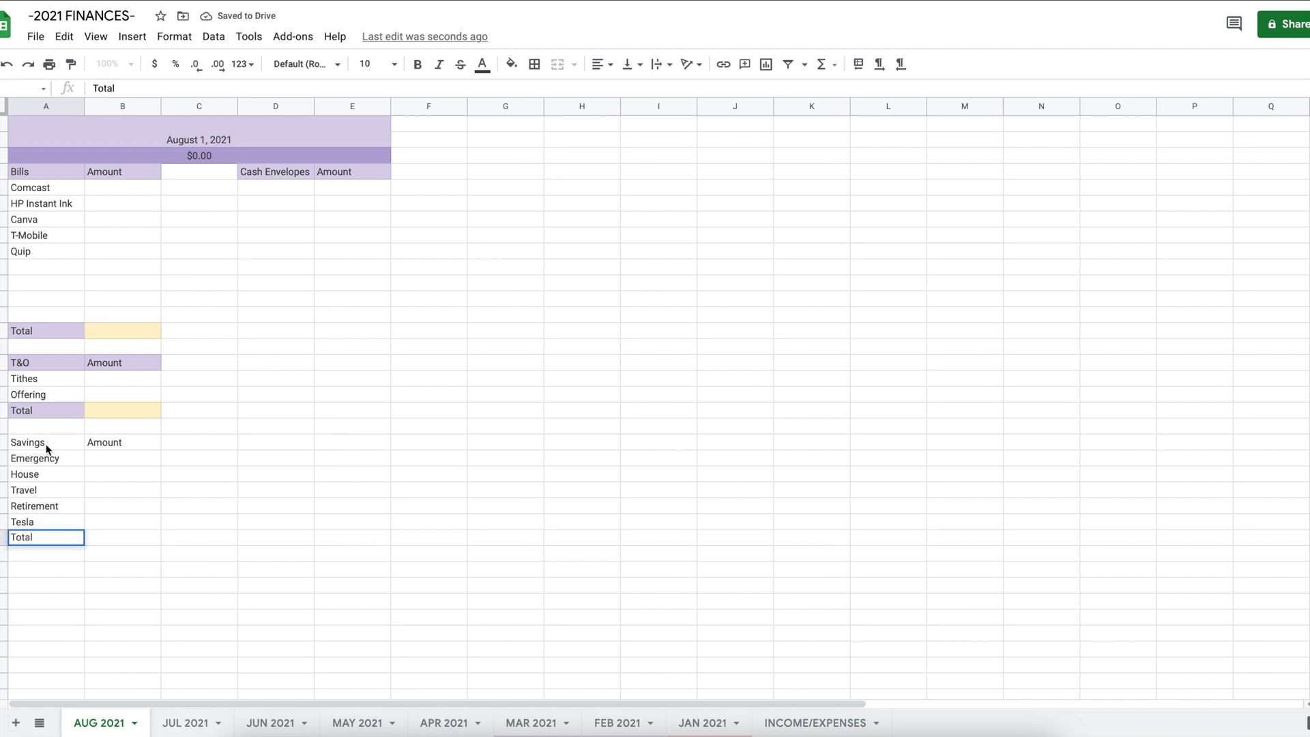
- Fill the Savings, Amount and Total label cells of the Savings section with light purple
left_click(45, 445, "ctrl")
left_click(108, 444, "ctrl")
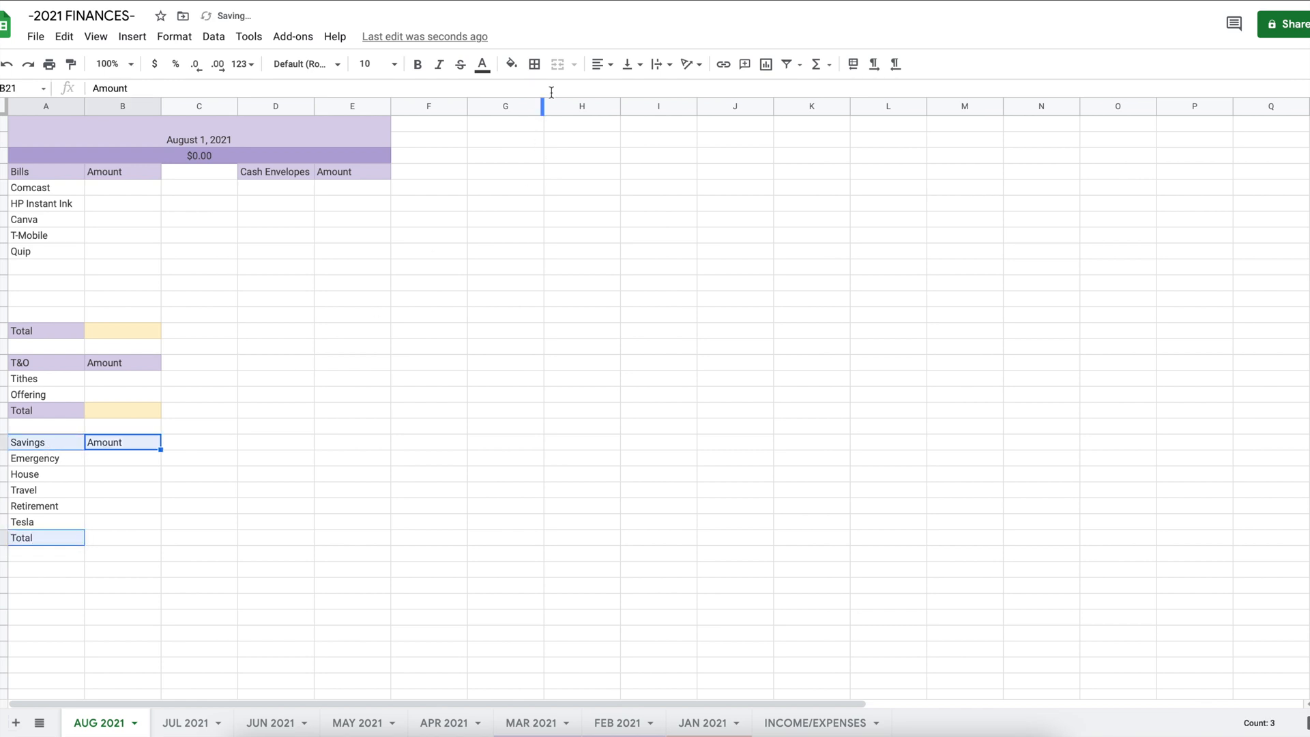
left_click(512, 64)
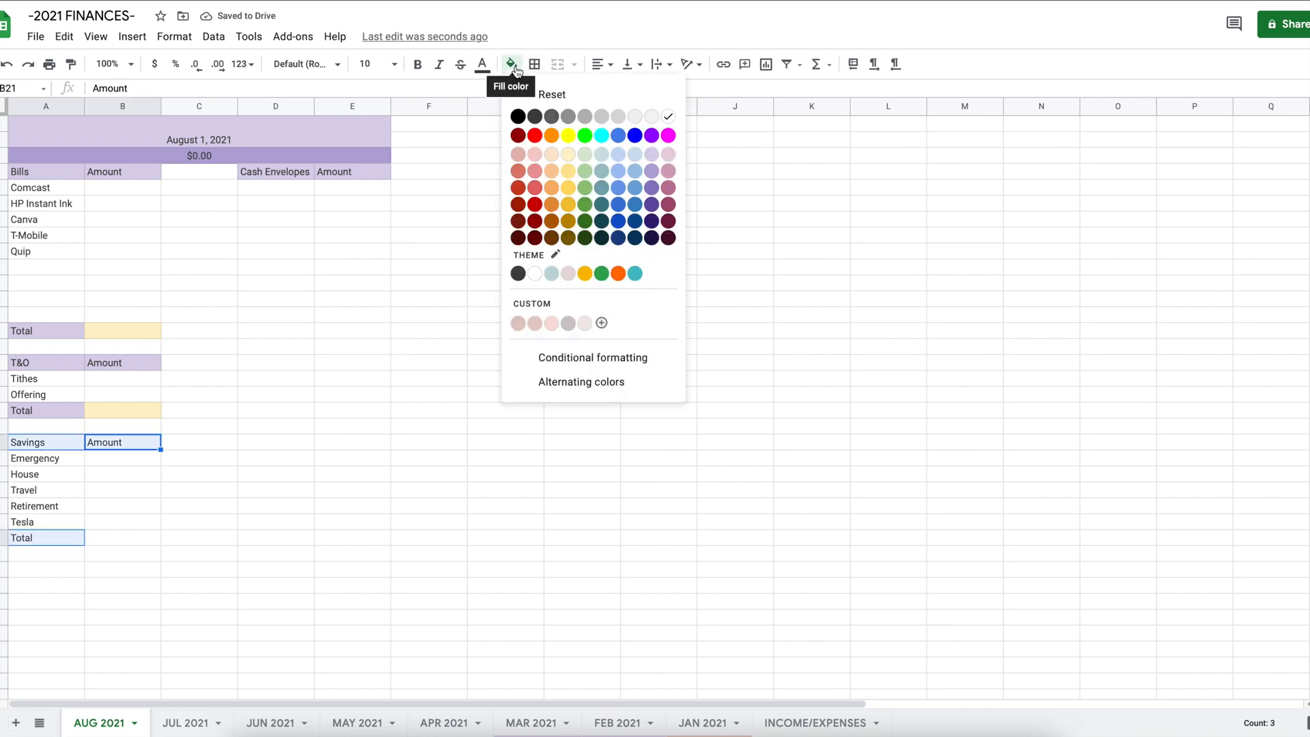
left_click(650, 165)
- Fill the amount cell B27 beside the Savings section's Total label with light yellow
left_click(133, 538)
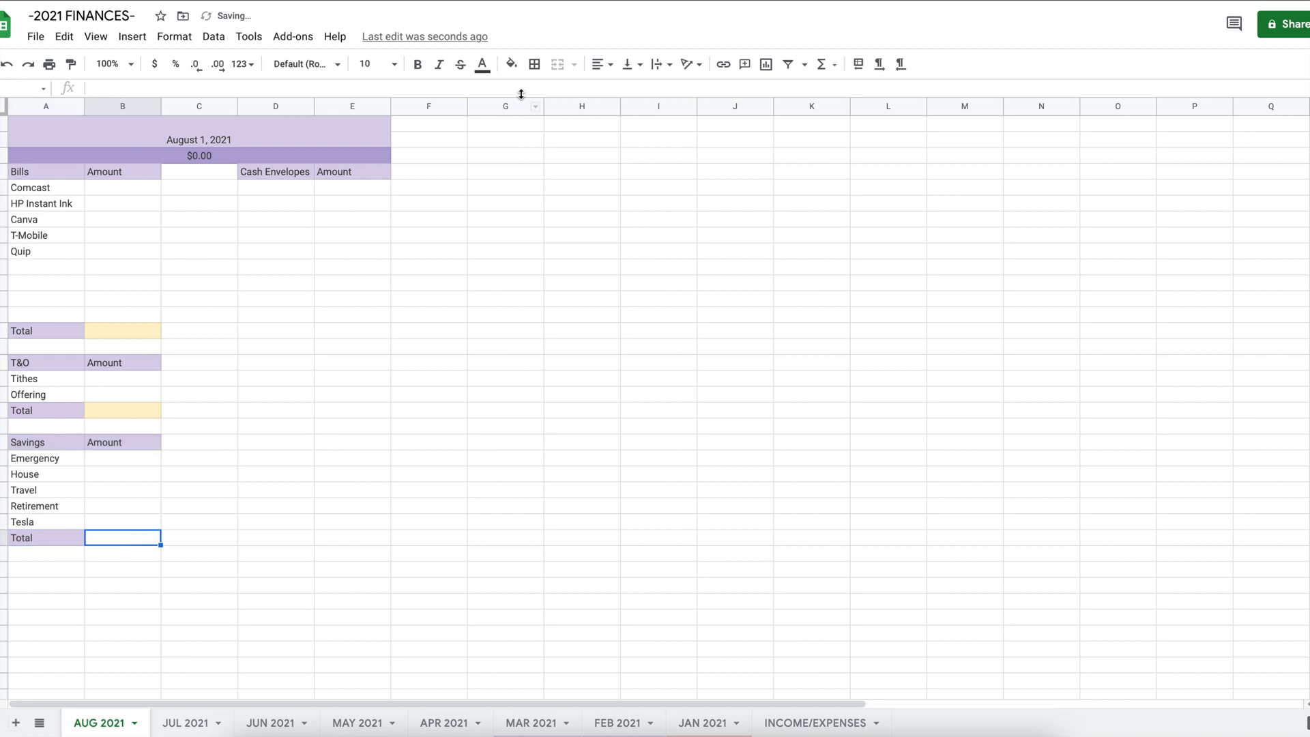
left_click(513, 65)
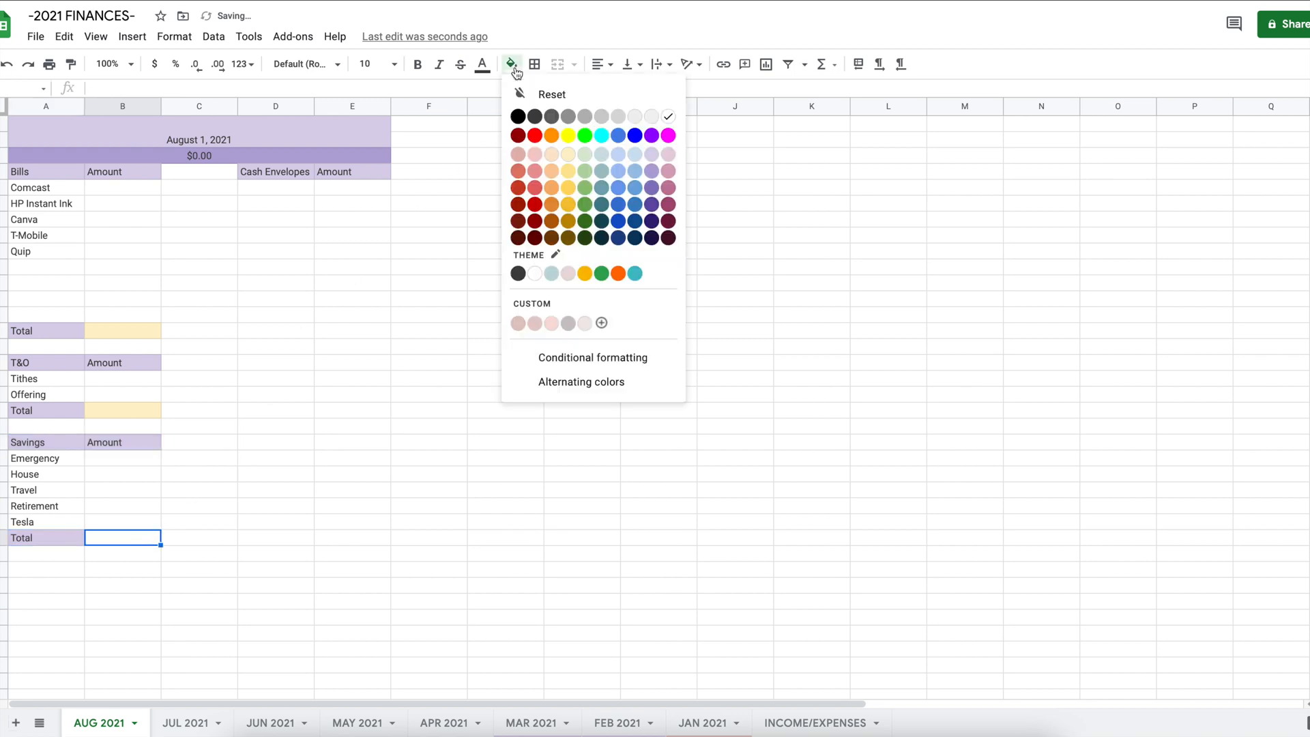
left_click(567, 156)
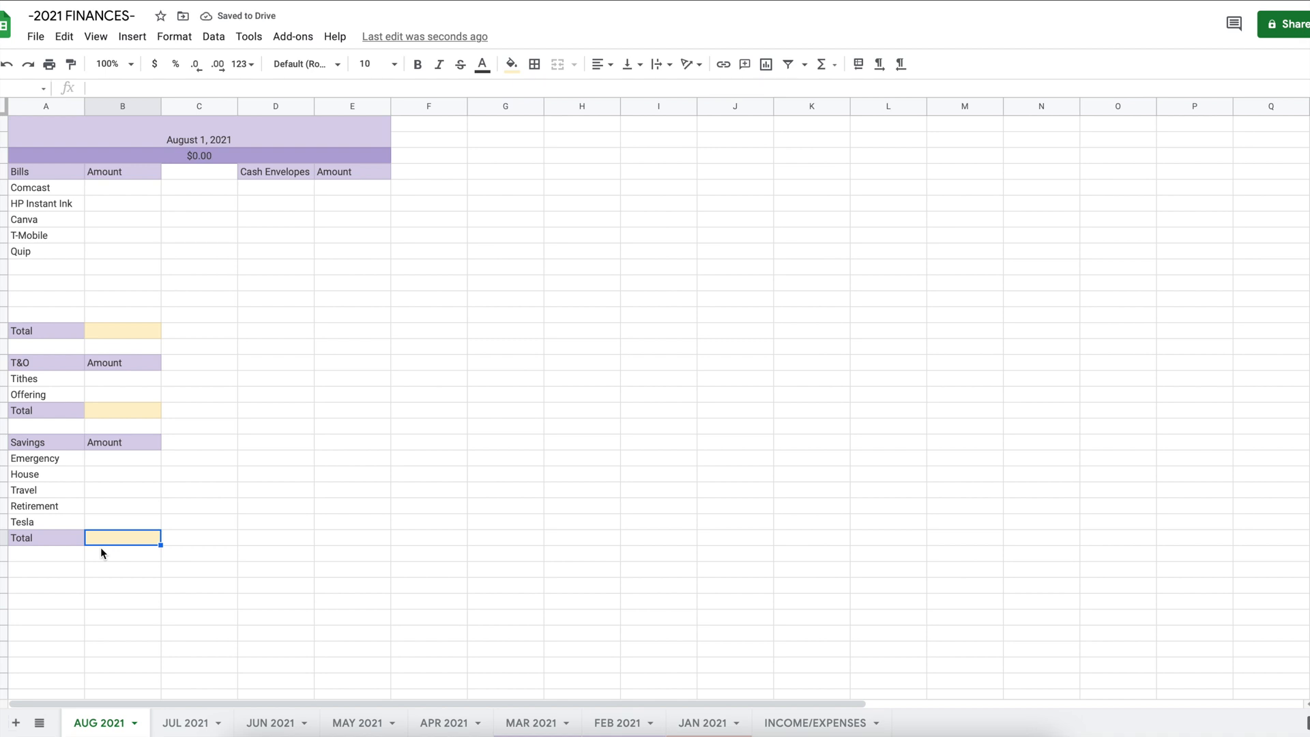
- Enter the section headers Etsy in A29 and Amount in B29
left_click(62, 577)
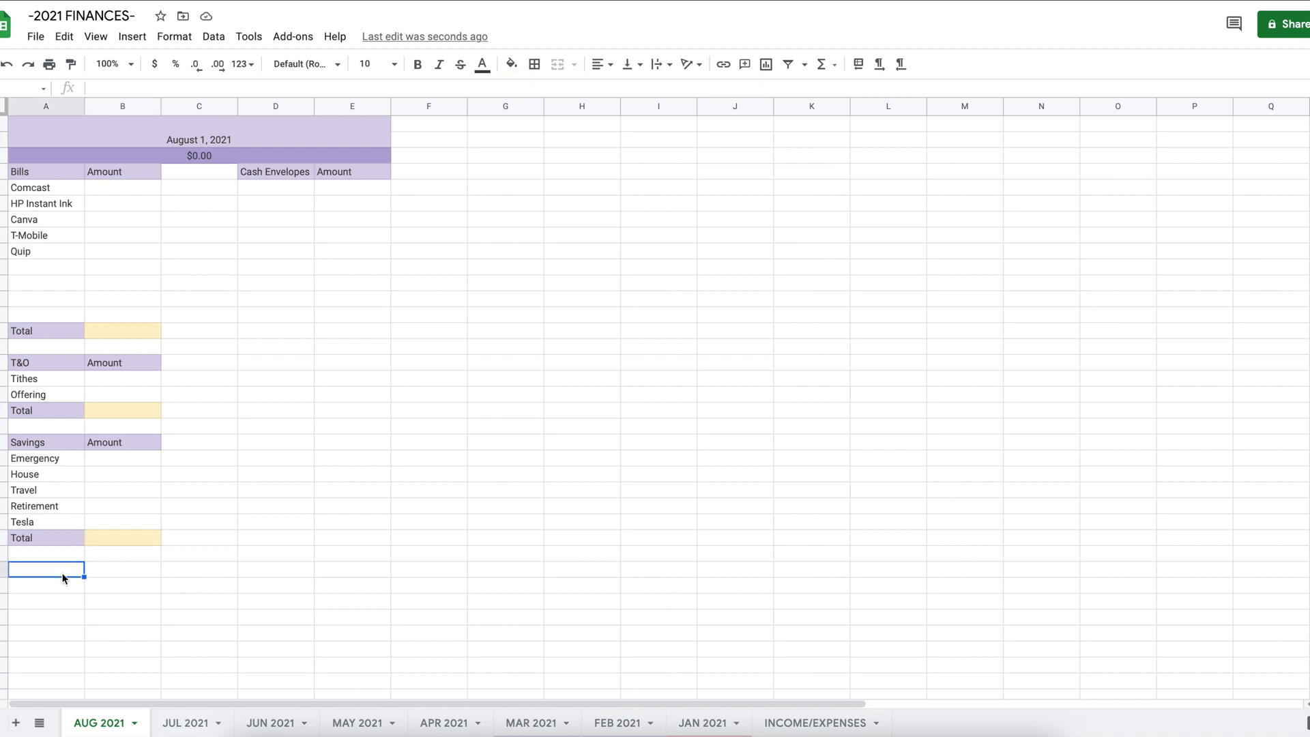
type("Etsy")
key("Tab")
type("A")
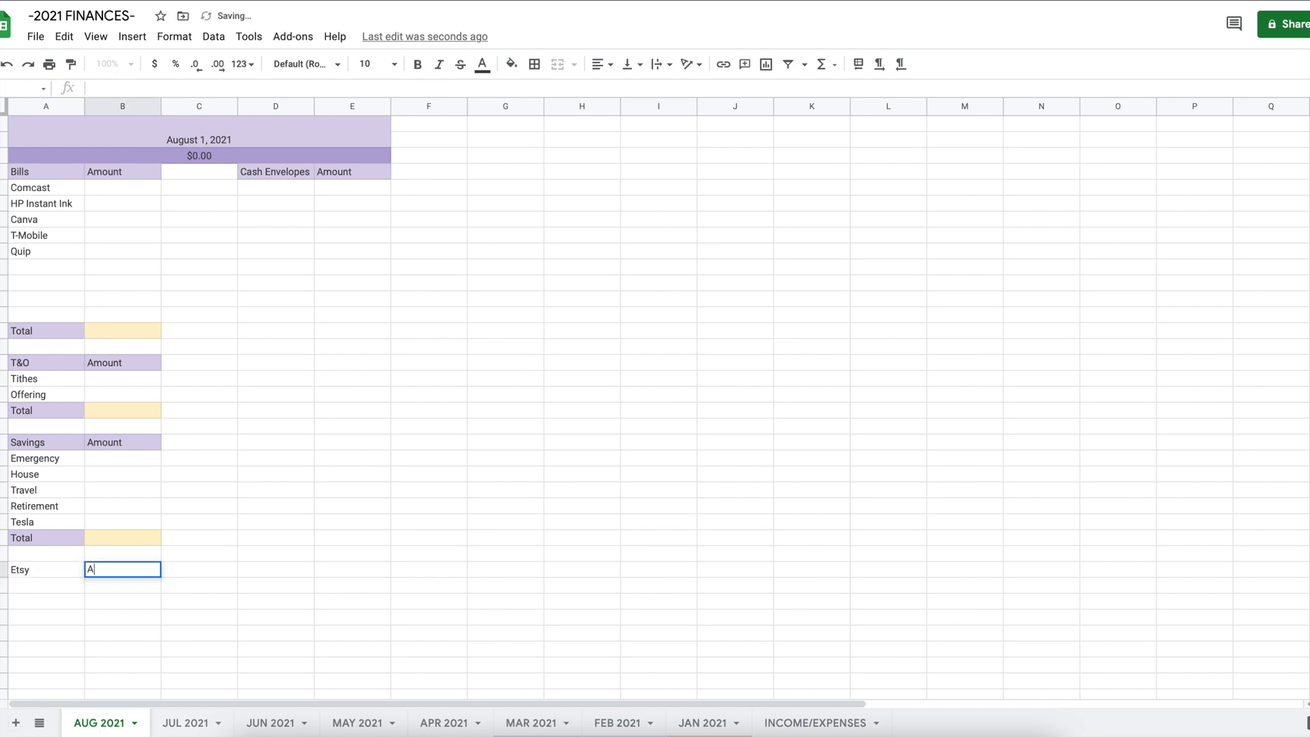
type("mouny")
key("BackSpace")
type("t")
key("Return")
- List Spending, Taxes and Total in cells A30 to A32 under the Etsy header
type("Spending")
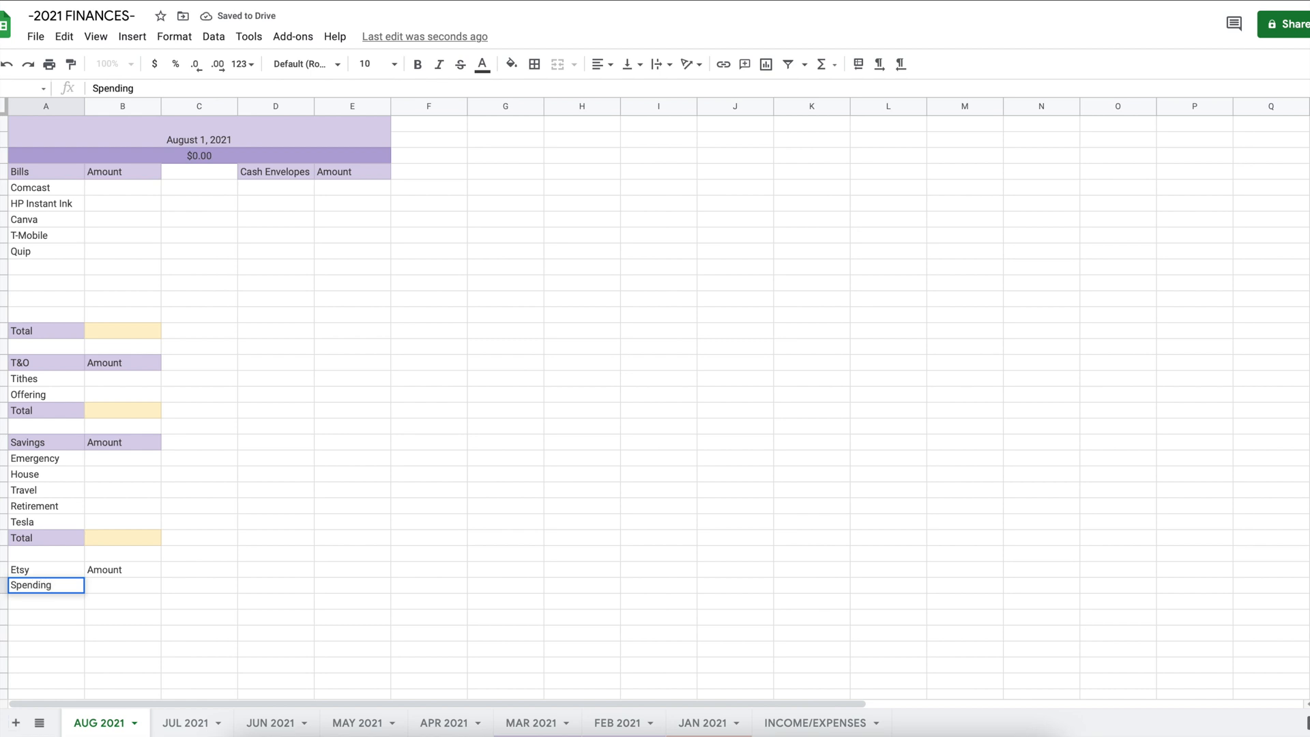
key("Return")
type("Taxes")
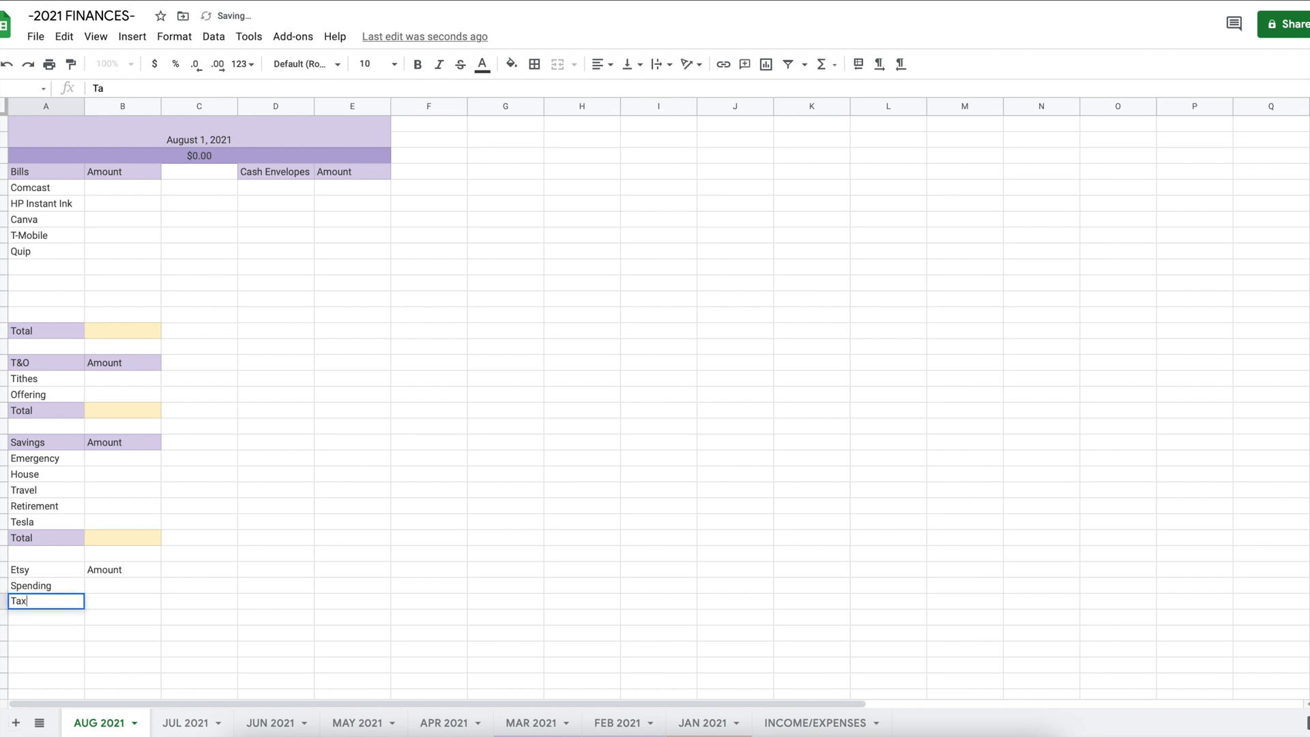
key("Return")
type("Total")
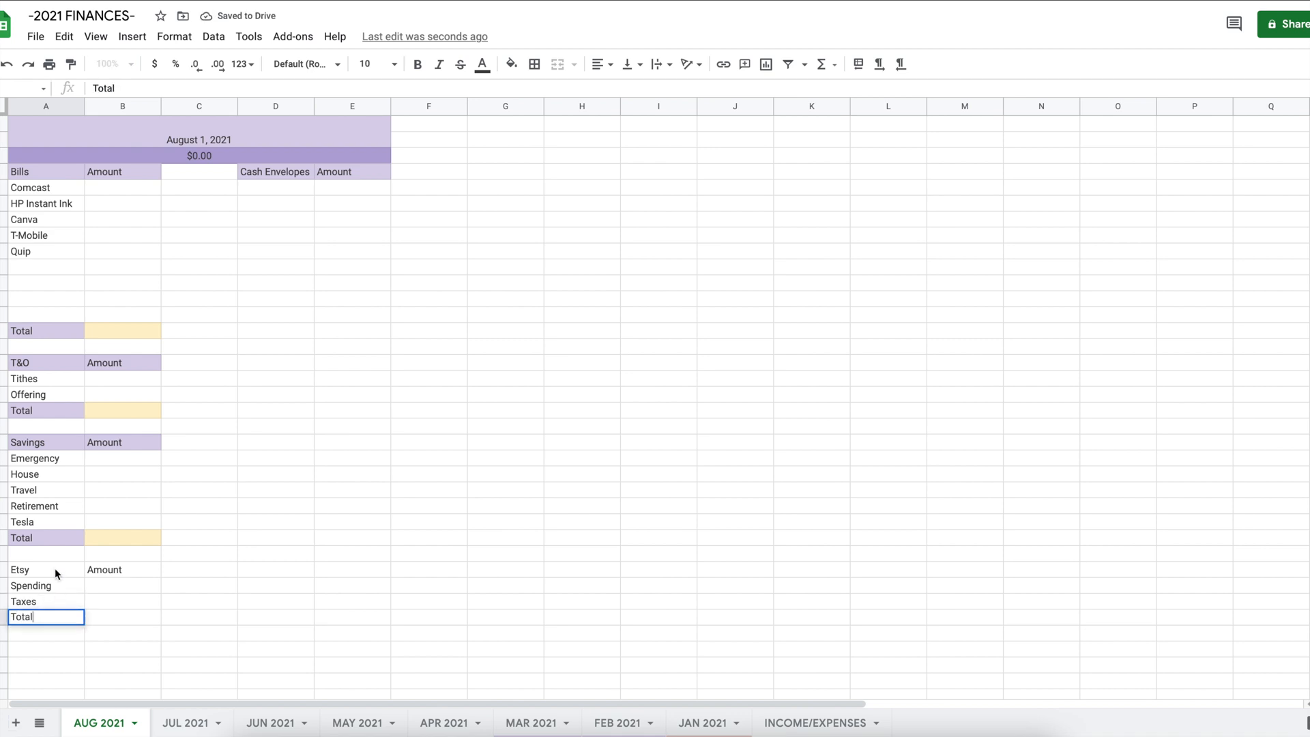
- Fill the Etsy, Amount and Total label cells of the Etsy section with light purple
left_click(55, 568, "super")
left_click(103, 571, "super")
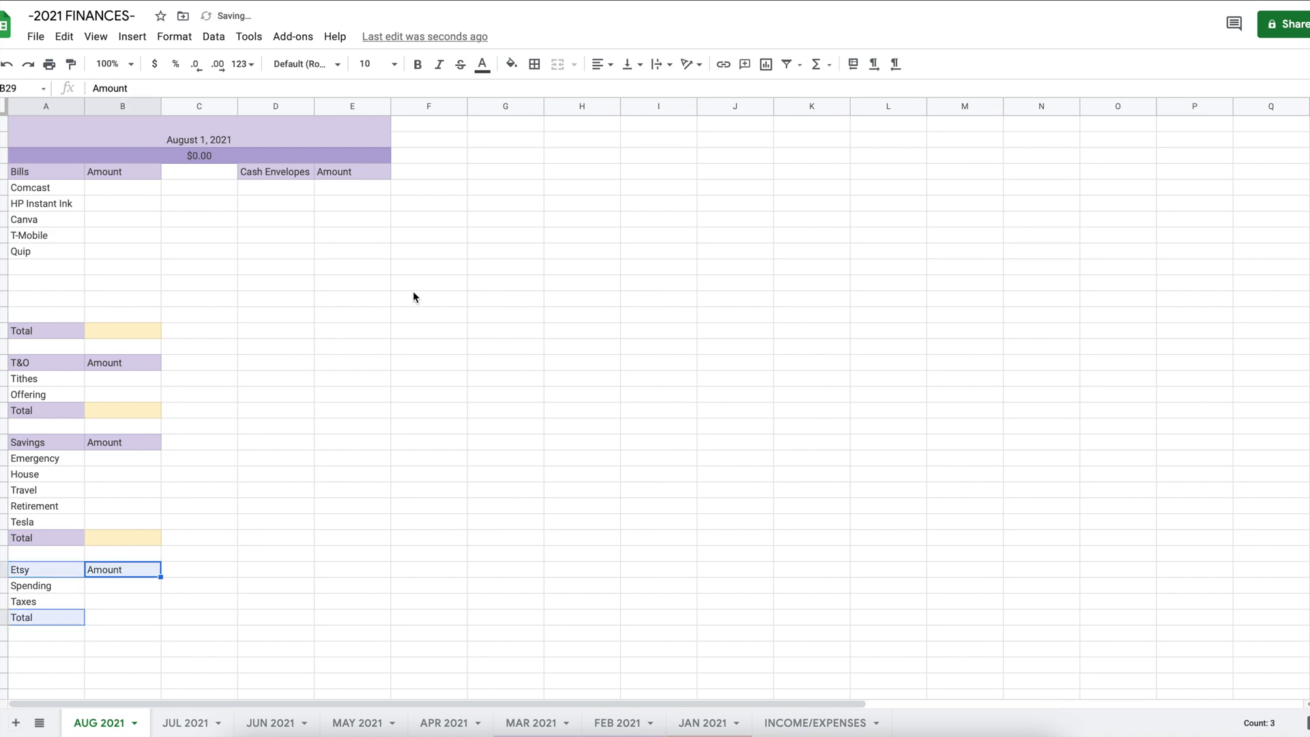
left_click(512, 63)
left_click(653, 159)
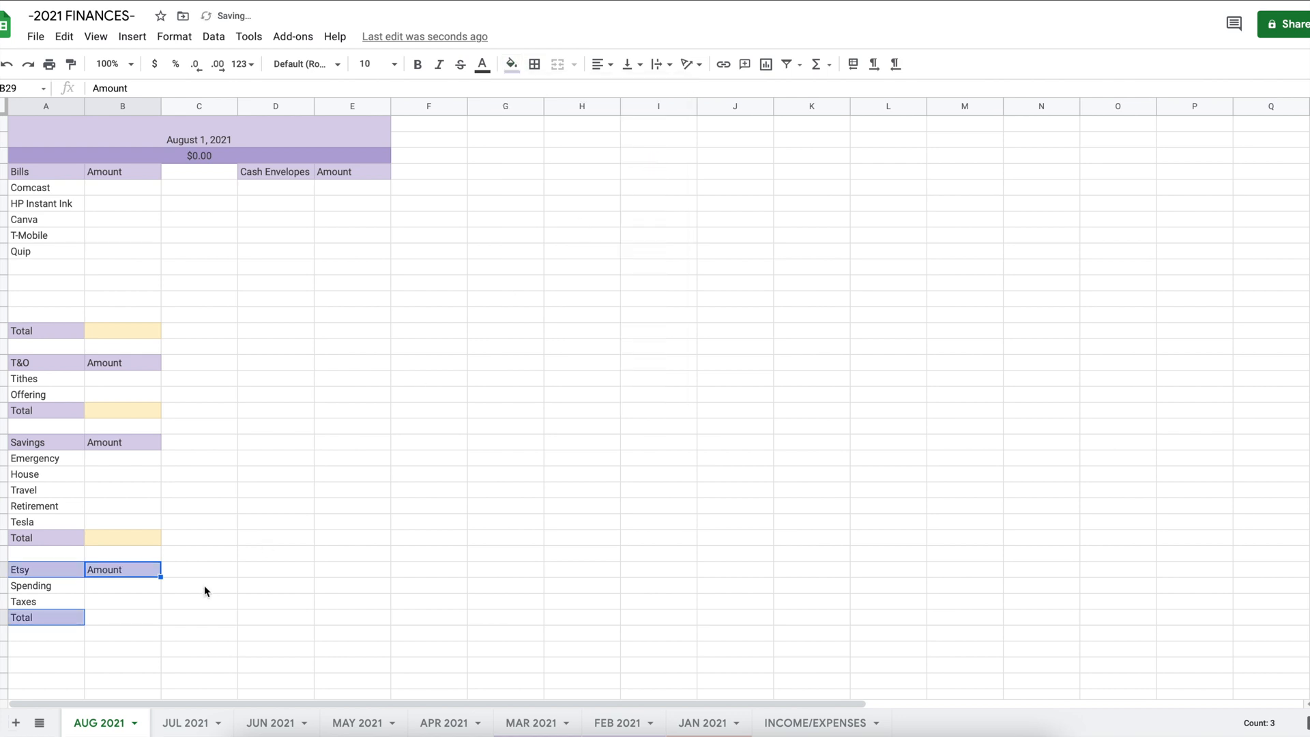
- Fill the amount cell B32 beside the Etsy section's Total label with light yellow
left_click(129, 621)
left_click(514, 68)
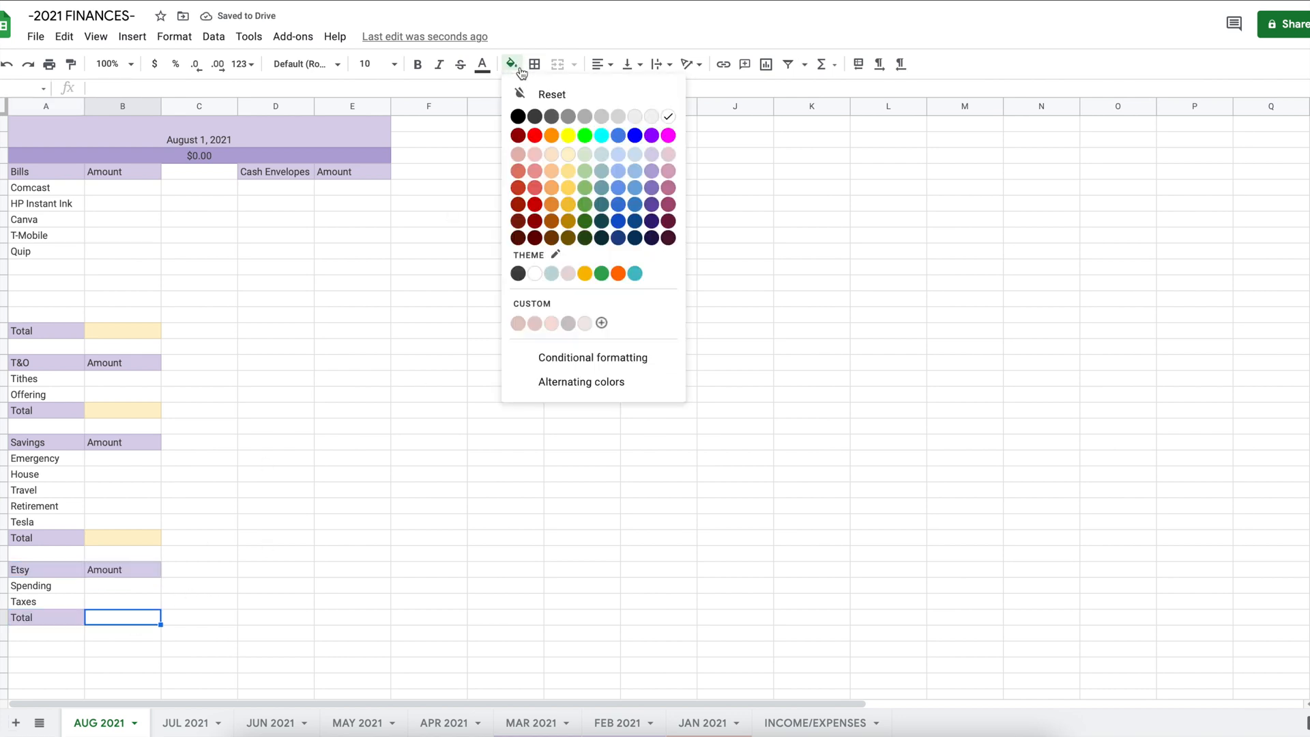
left_click(568, 156)
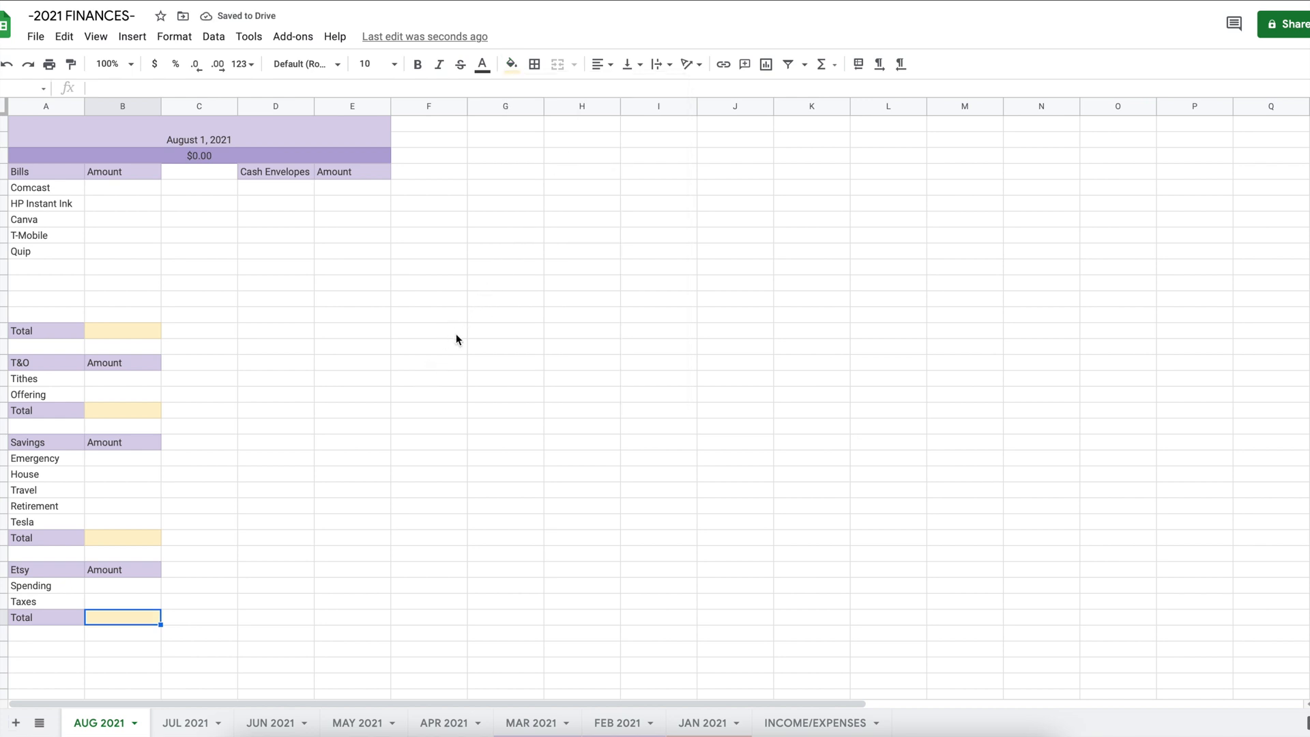
- List Groceries, Eating Out, Household, Gas and Beauty in cells D5 to D9 under the Cash Envelopes header
left_click(294, 191)
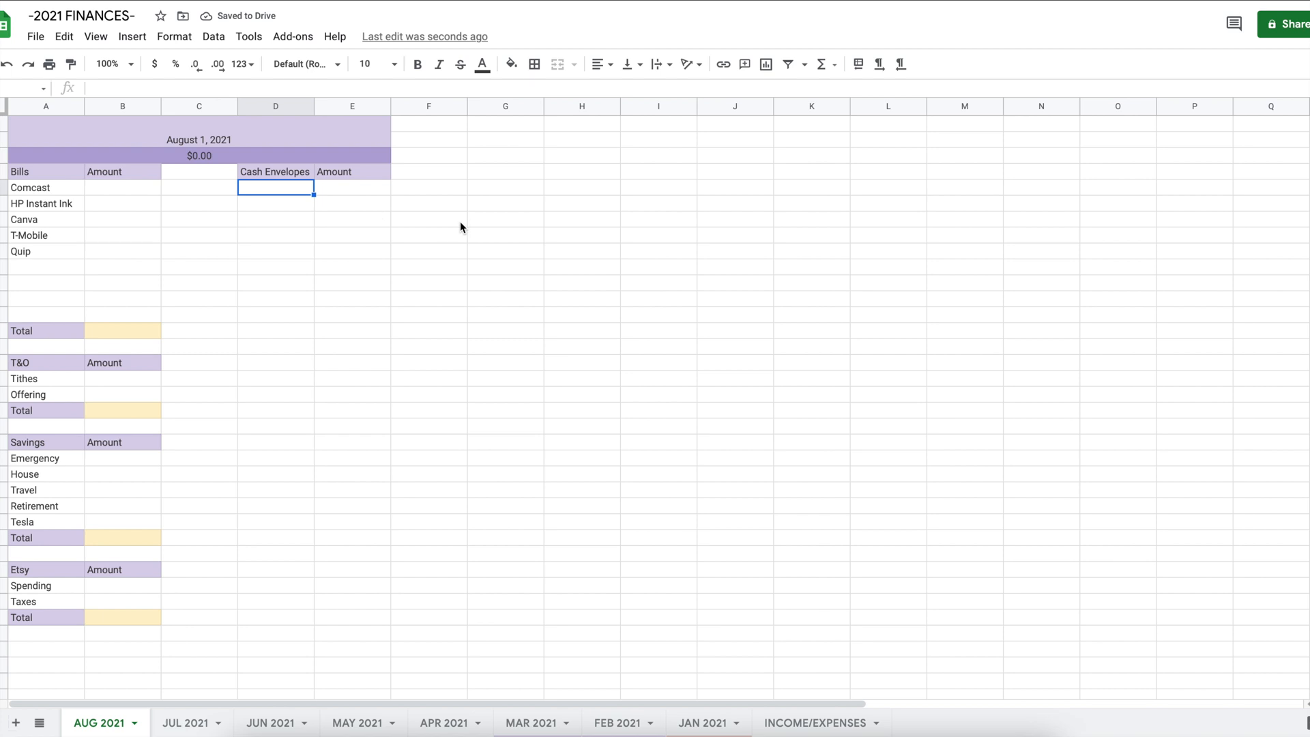
type("Groceries")
key("Return")
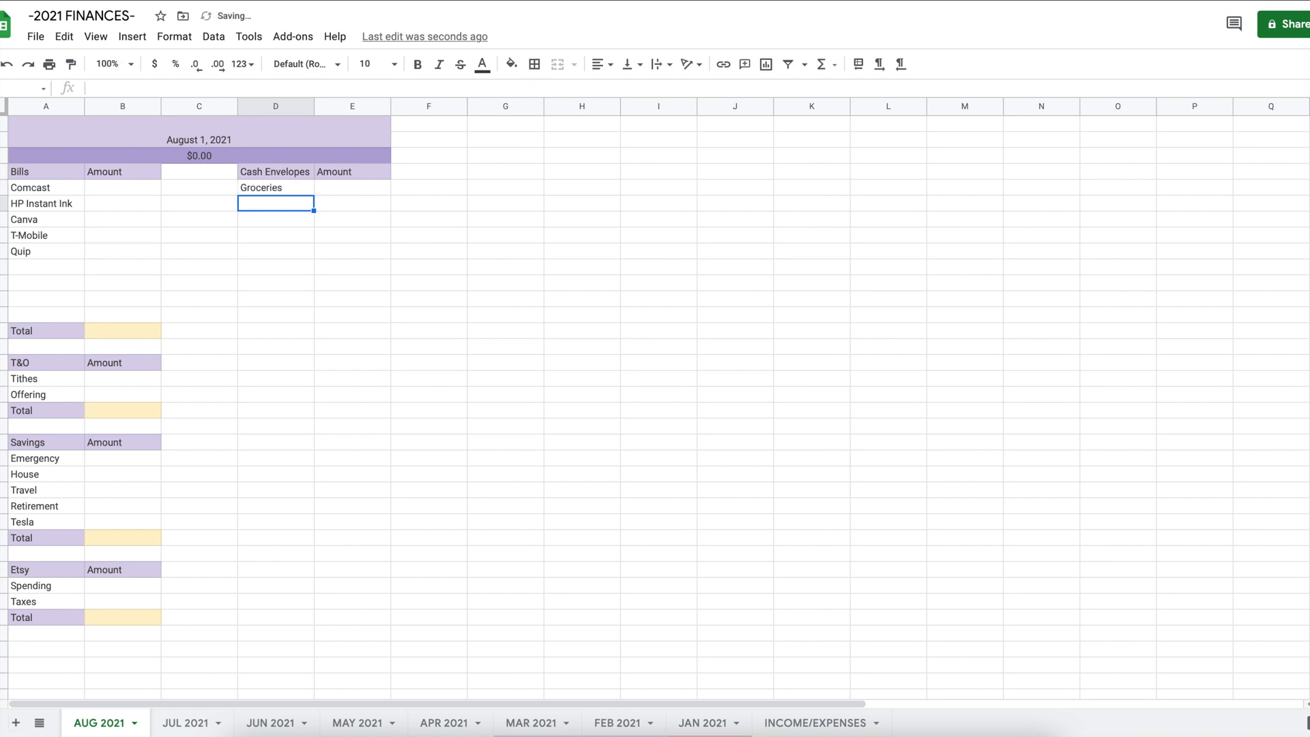
type("Eating Out")
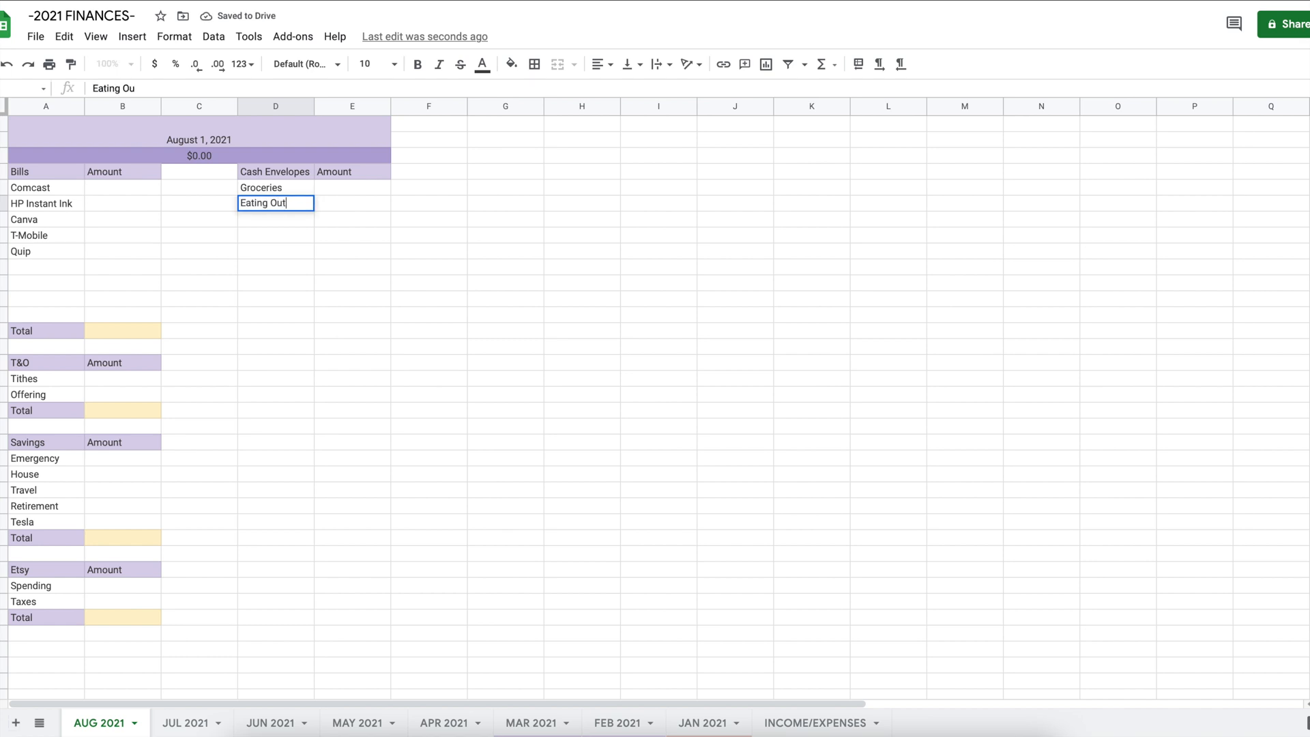
key("Return")
type("Hous")
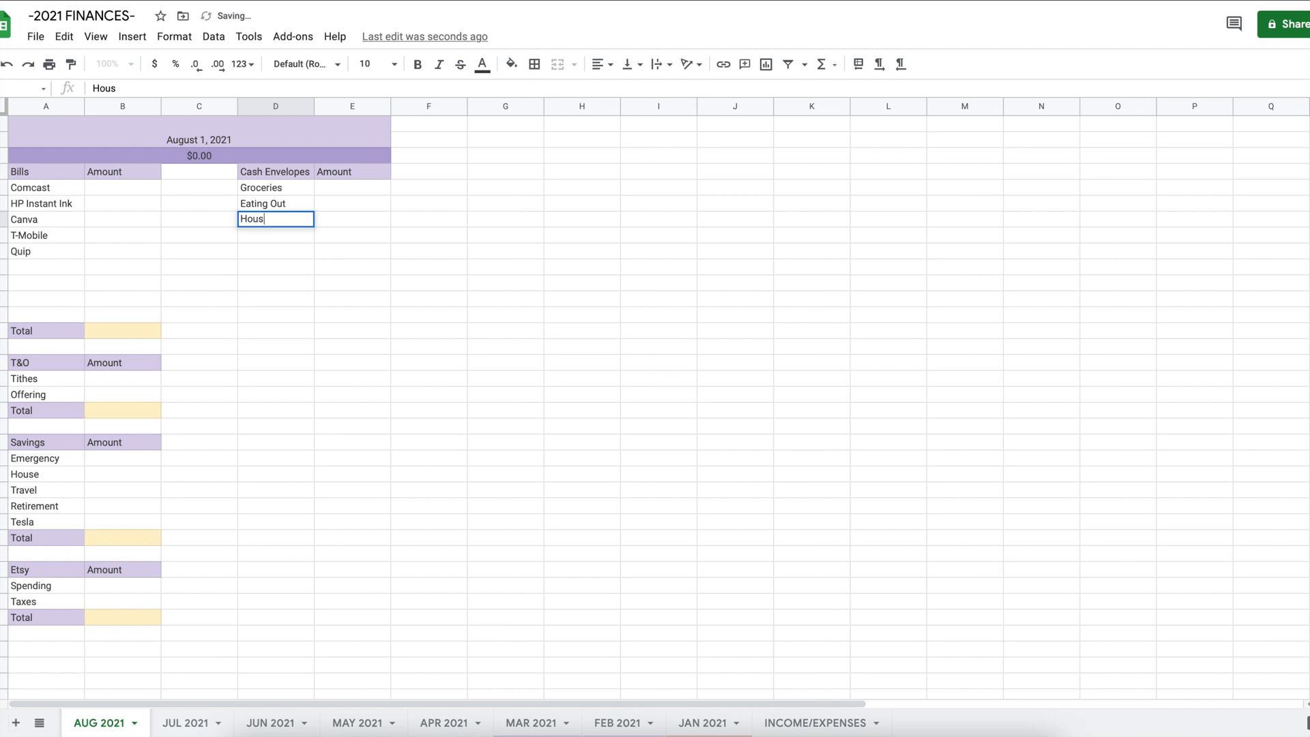
type("ehold")
key("Return")
type("Gas")
key("Return")
type("Beauty")
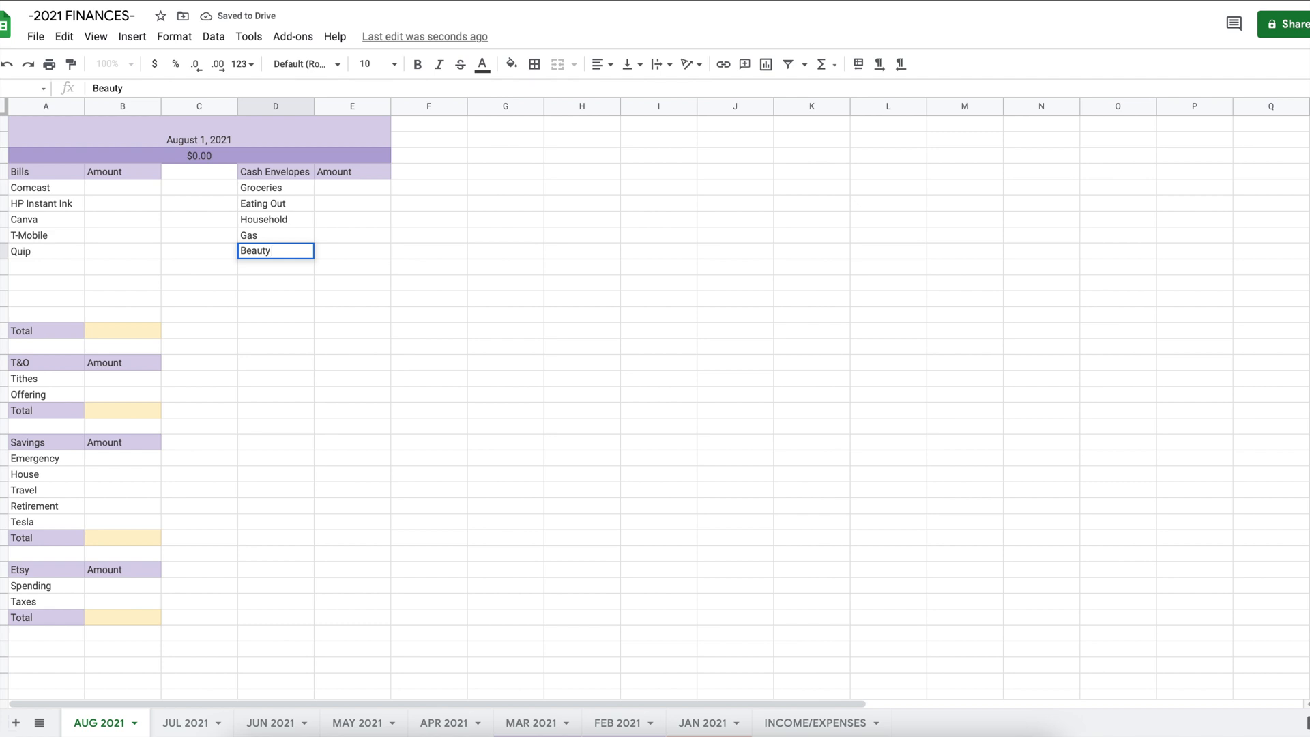
key("Return")
- Continue the Cash Envelopes list with Misc, Healing, Clothes, Home Decor and Treat Yo Self in cells D10 to D14
type("Misc")
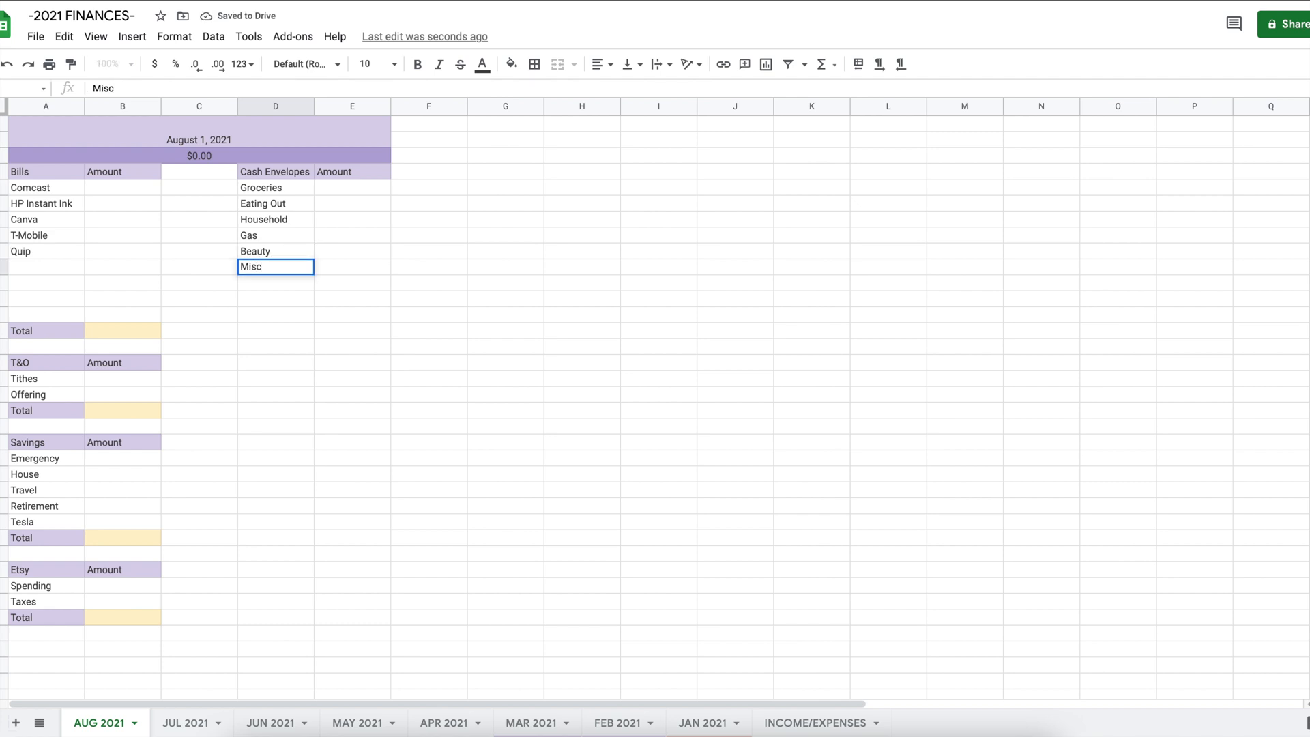
key("Return")
type("Healing")
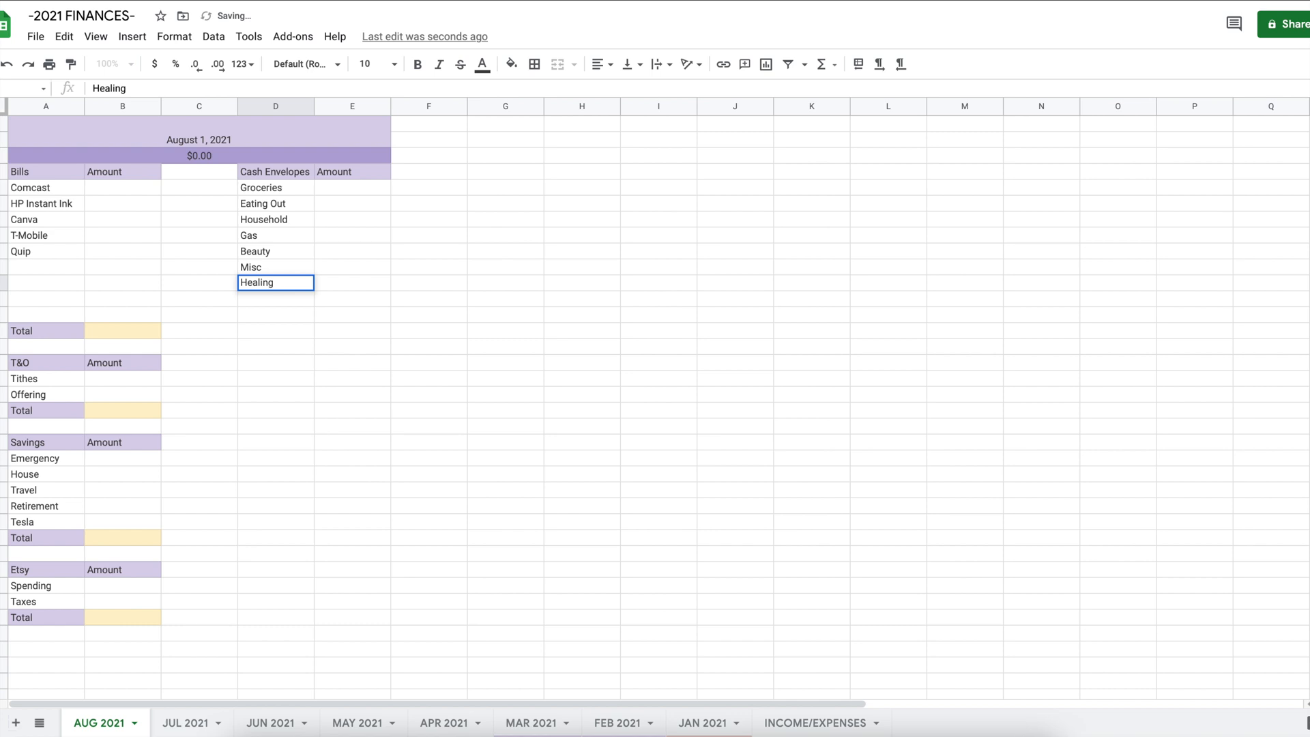
key("Return")
type("Cl")
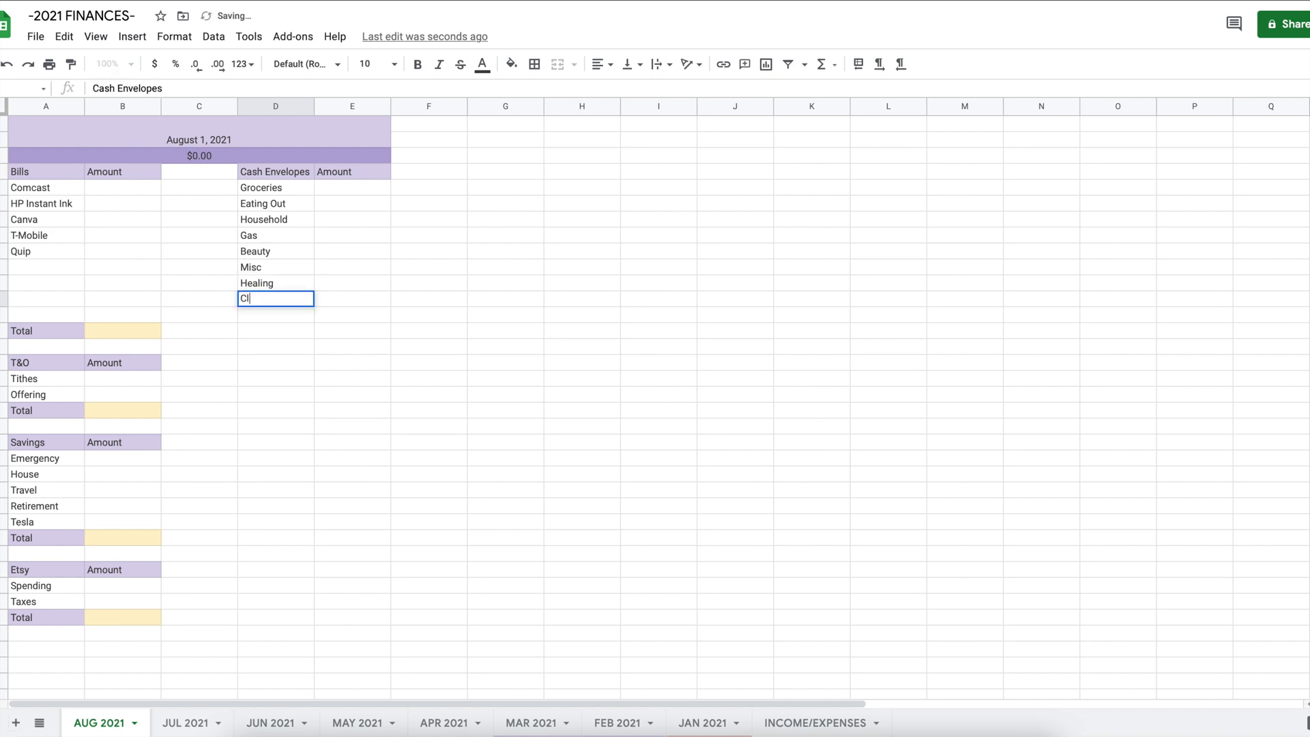
type("othes")
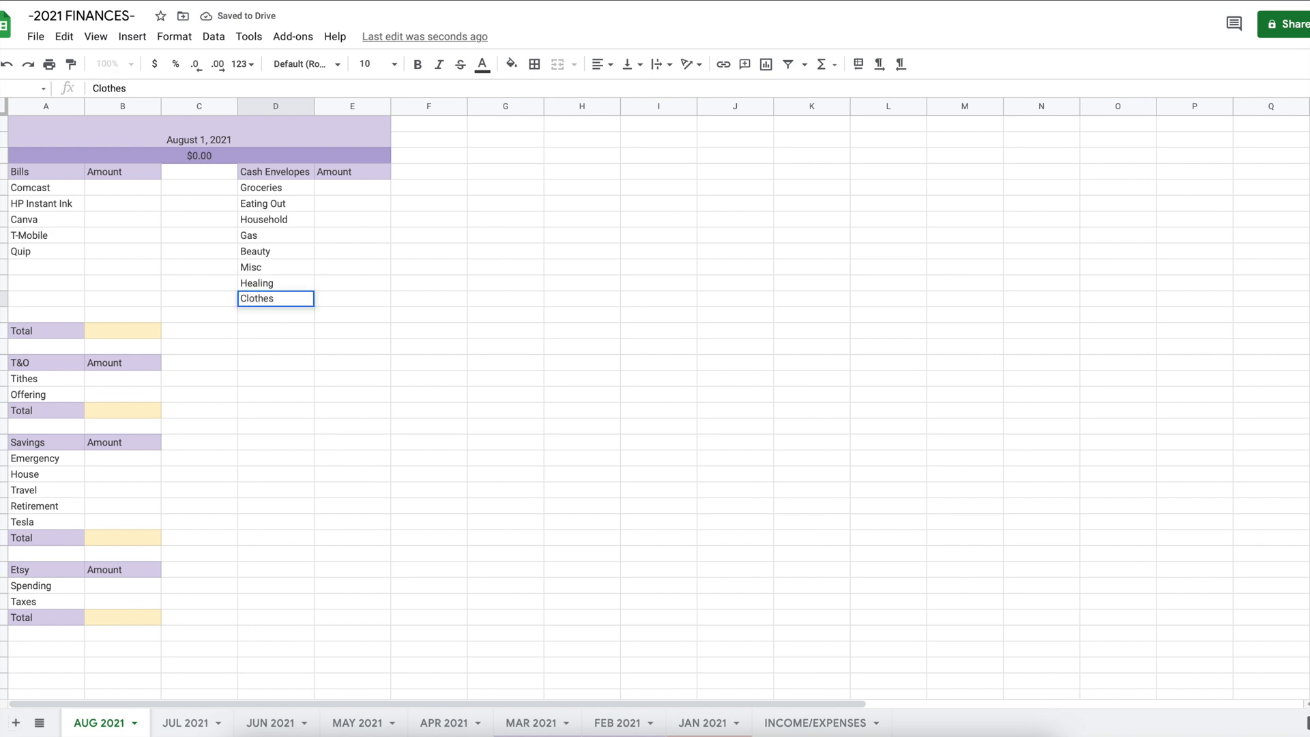
key("Return")
type("Home ")
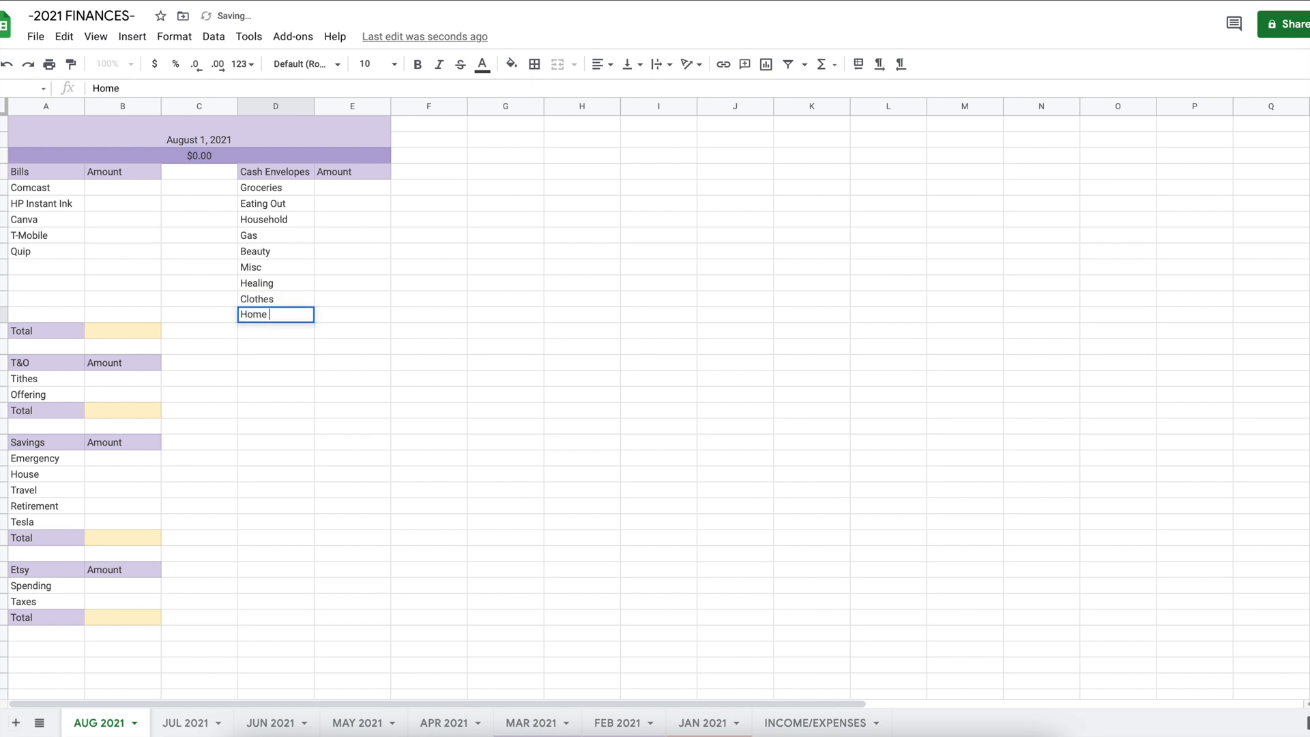
type("Decor")
key("Return")
type("Treat Yo Self")
key("Return")
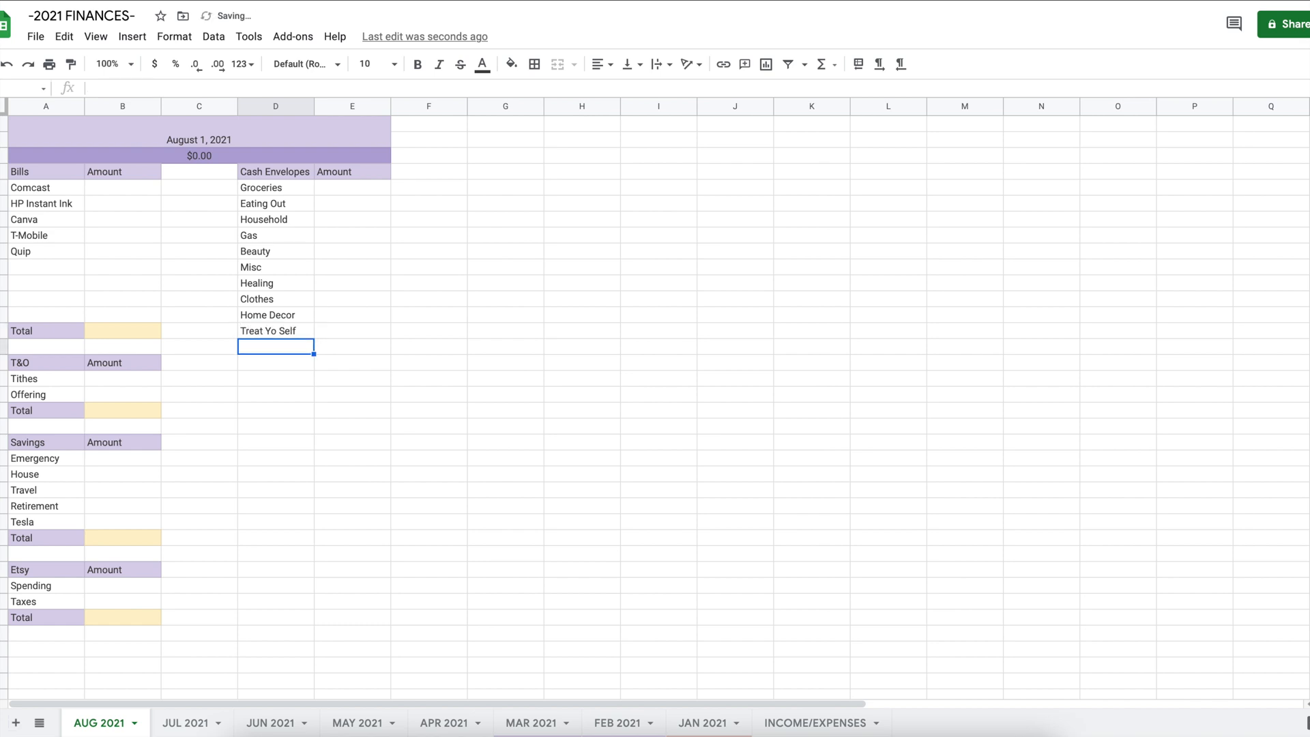
- Add Laundry, an envelope labelled with a first name, Car and Medical to the Cash Envelopes list in cells D15 to D18
type("L")
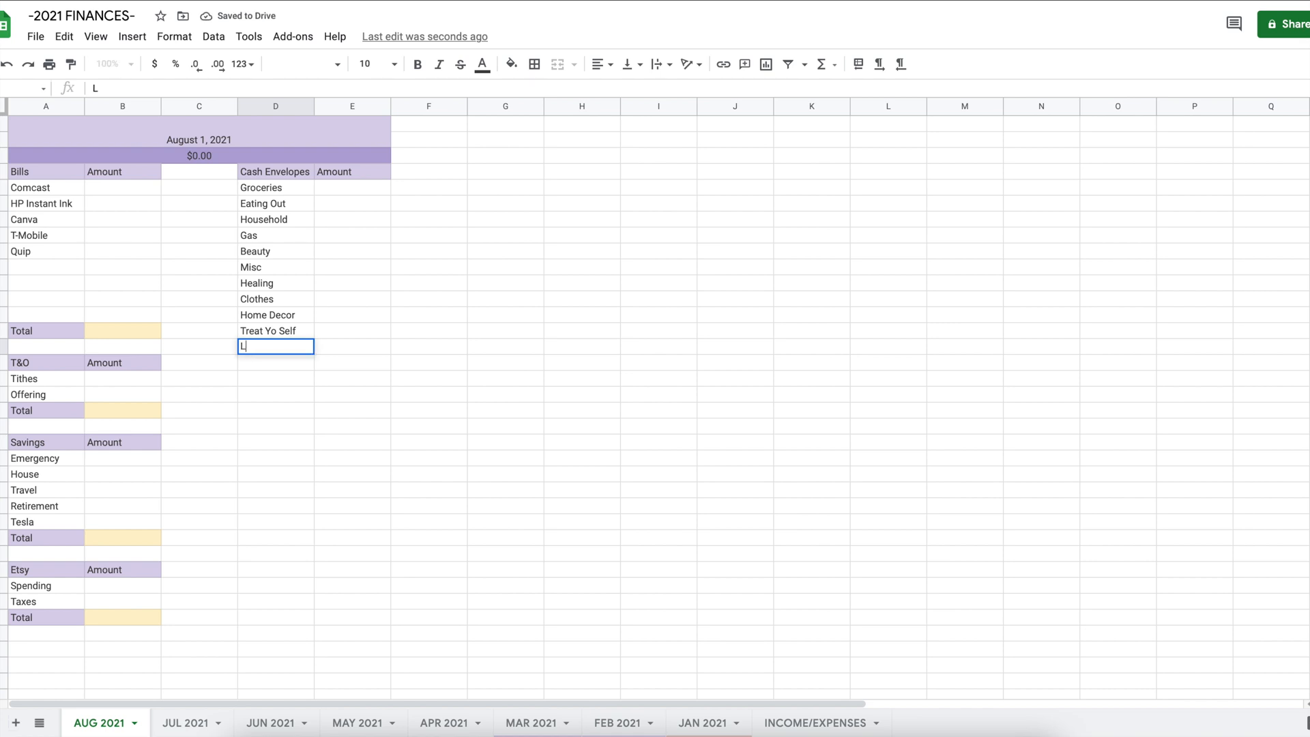
type("aundry")
key("Return")
type("Lola")
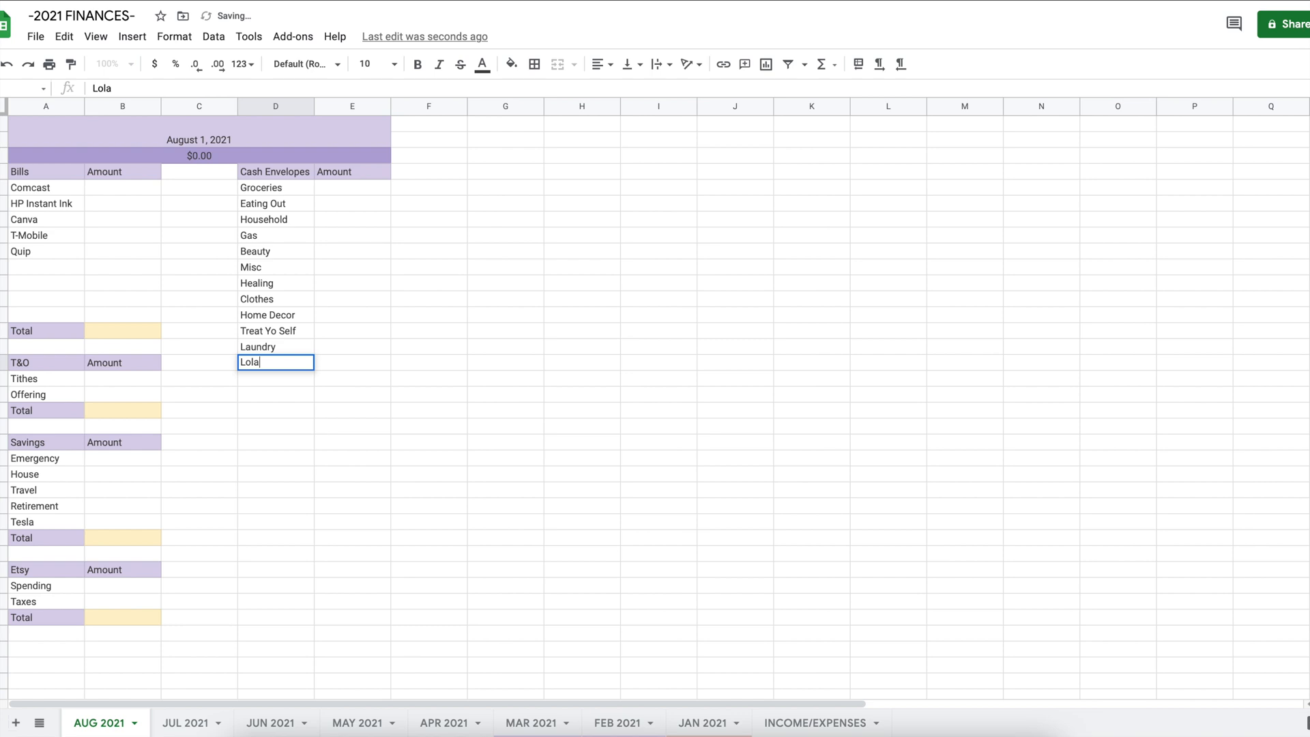
key("Return")
type("Car")
key("Return")
type("Medical")
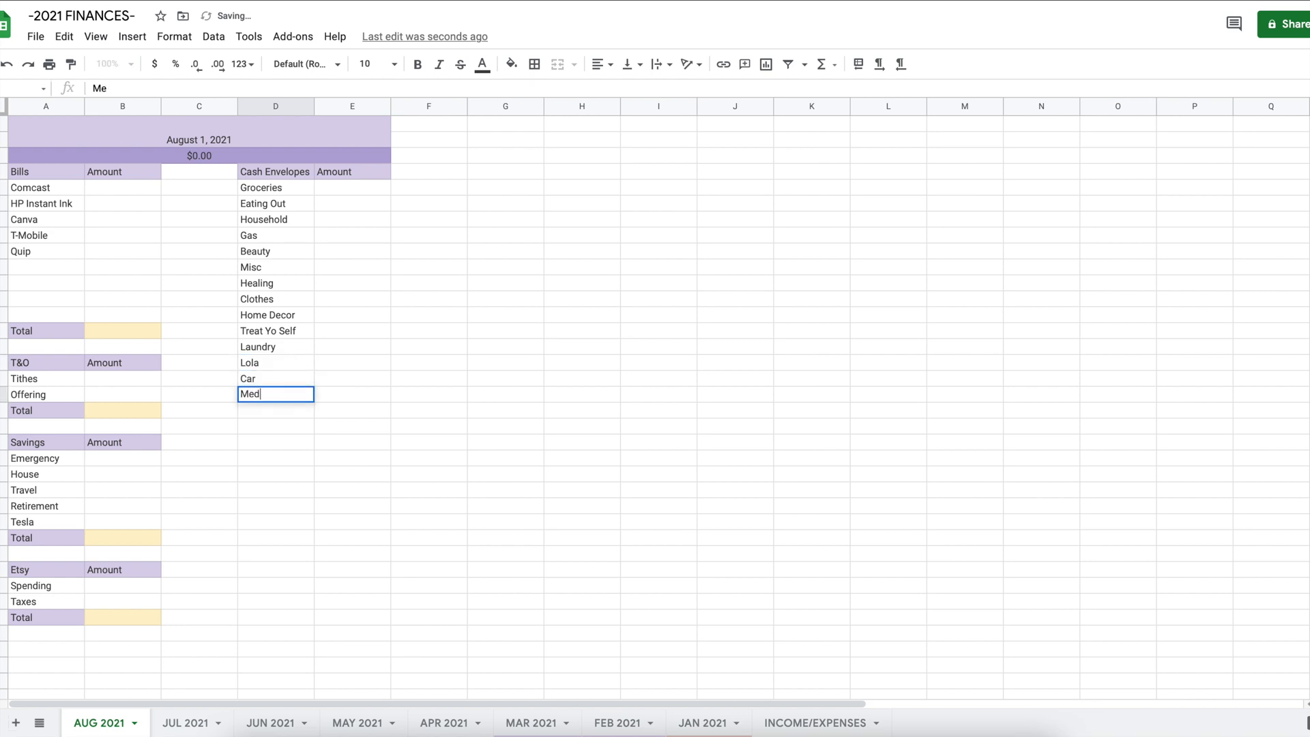
key("Return")
- Add Gifts and Christmas to the Cash Envelopes list in cells D19 and D20
type("Gifts")
key("BackSpace")
key("BackSpace")
key("BackSpace")
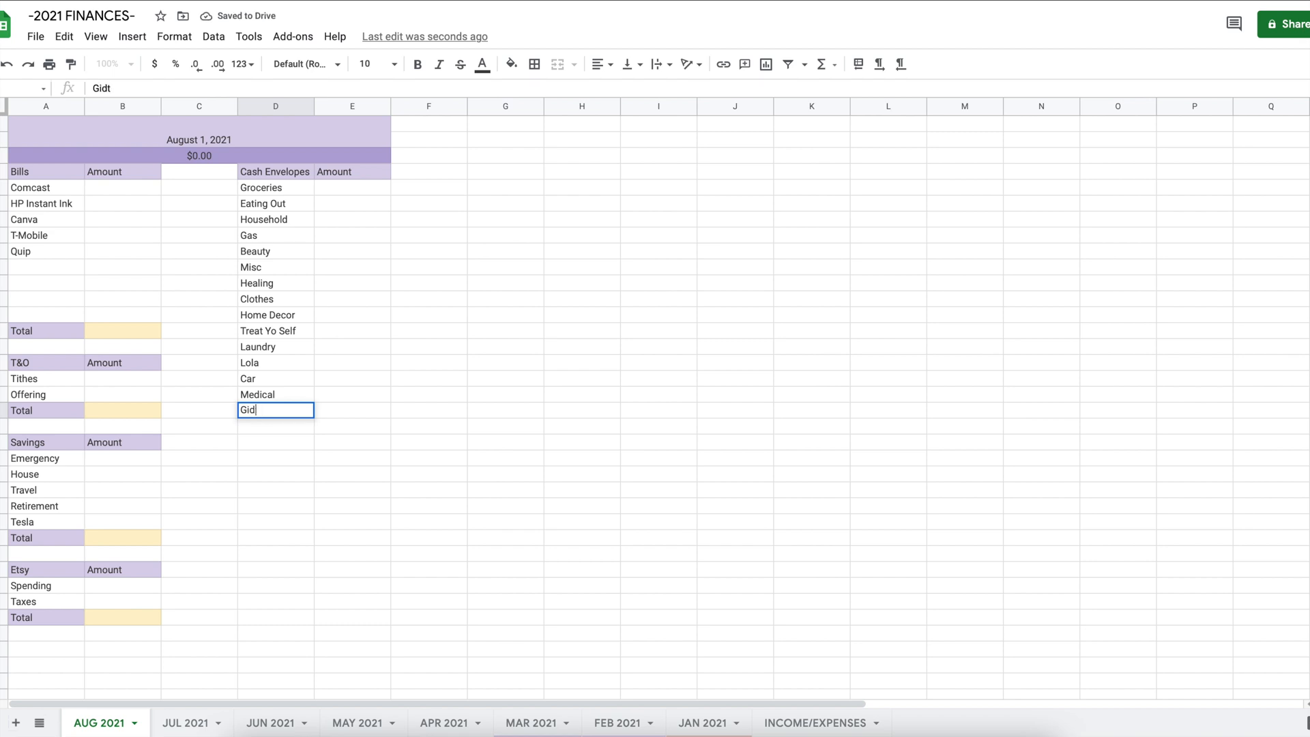
type("ft")
key("BackSpace")
type("ts")
key("Return")
type("Chris")
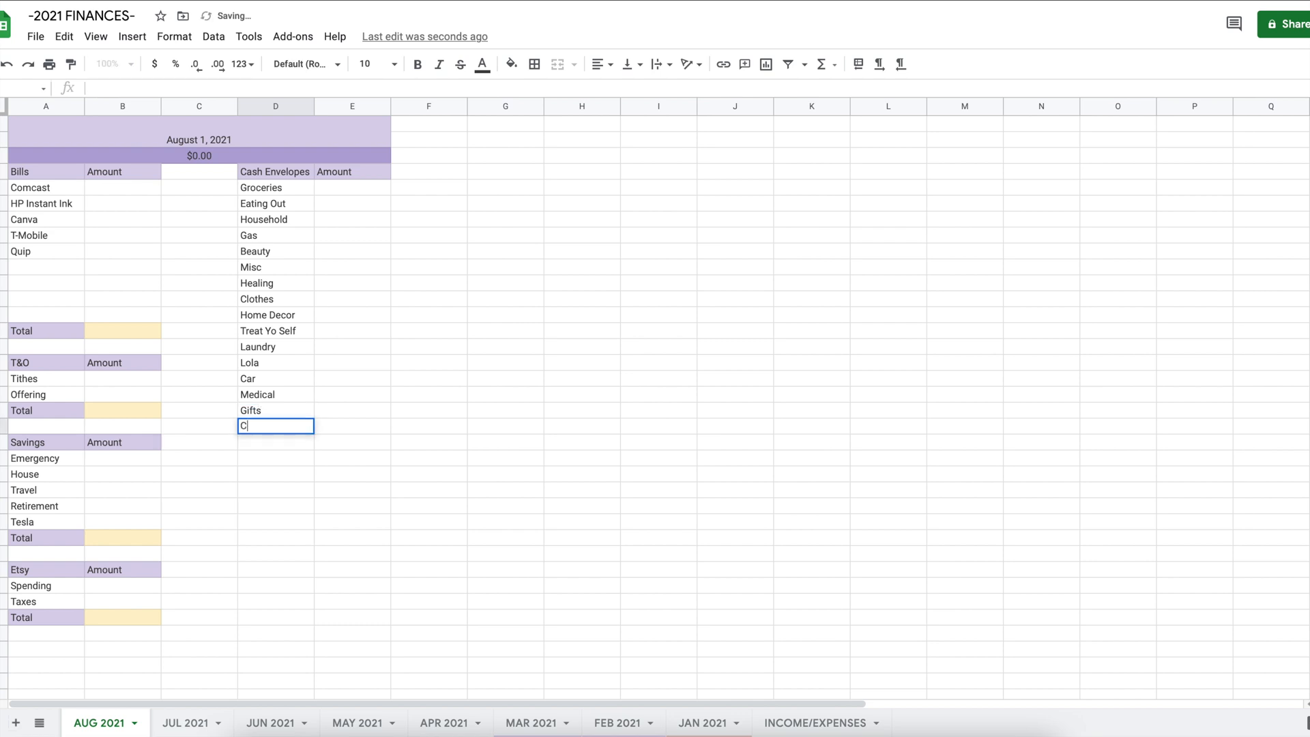
type("stmas")
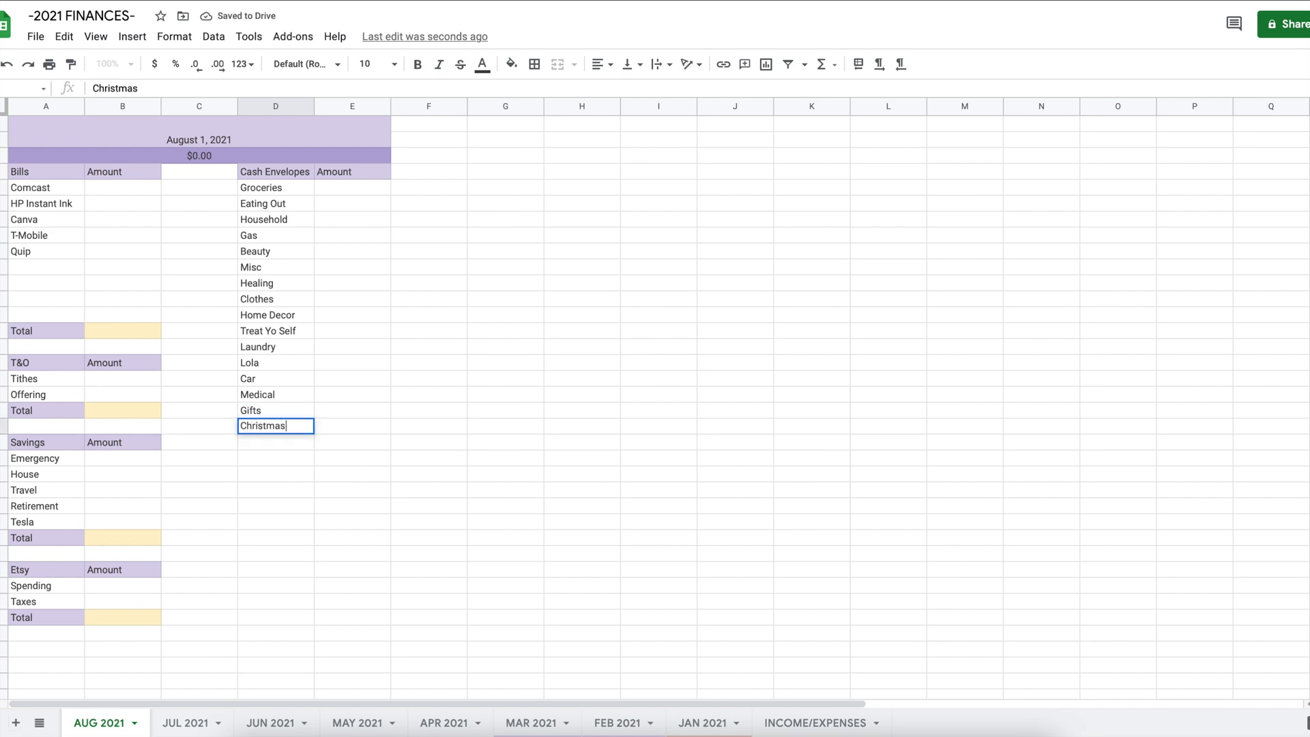
key("Return")
- Finish the Cash Envelopes list with Amazon, Geico, Bills and Total in cells D21 to D24
type("A")
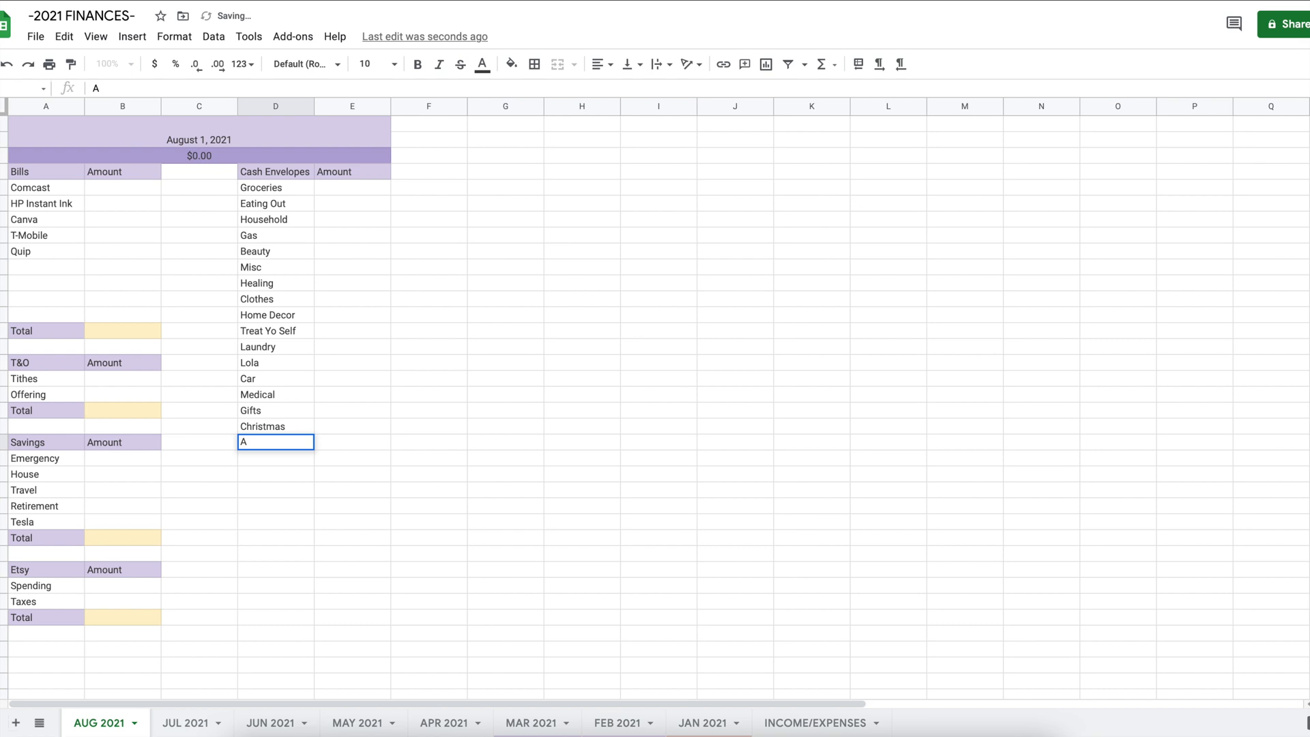
type("mazon")
key("Return")
type("Geico")
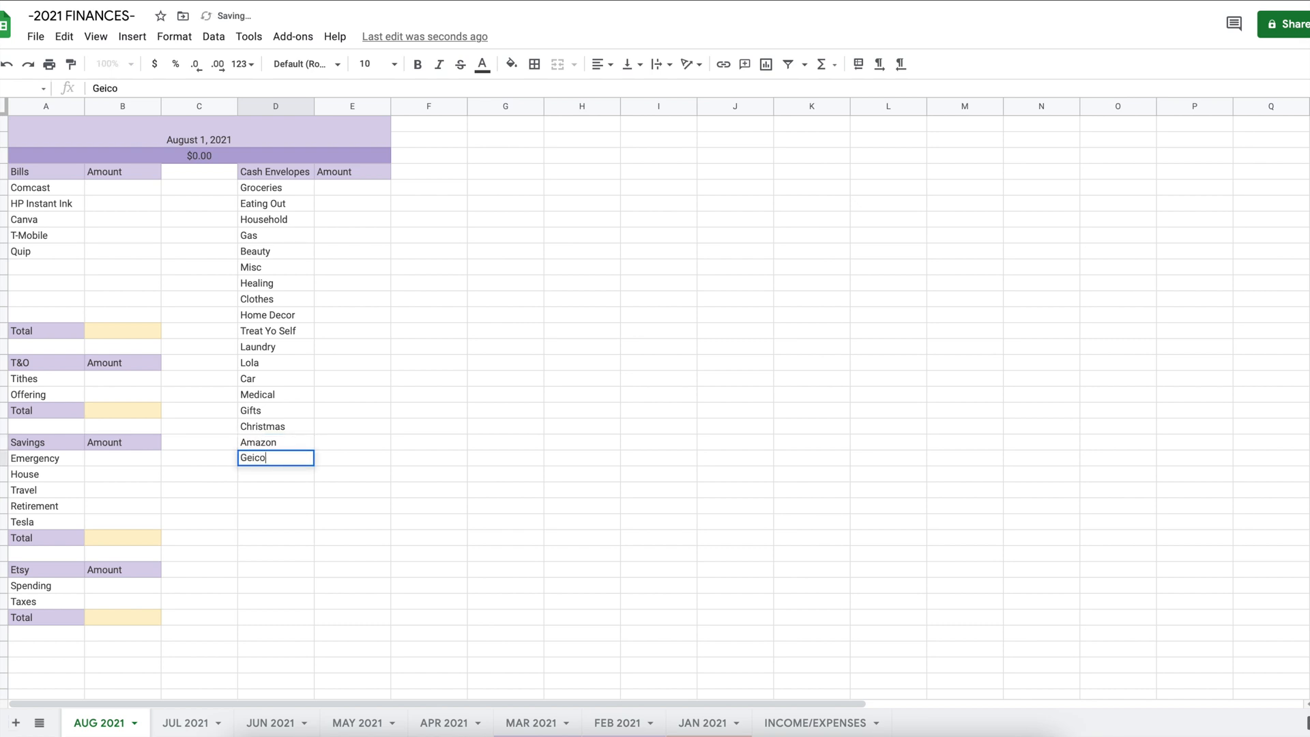
key("Return")
type("Bills")
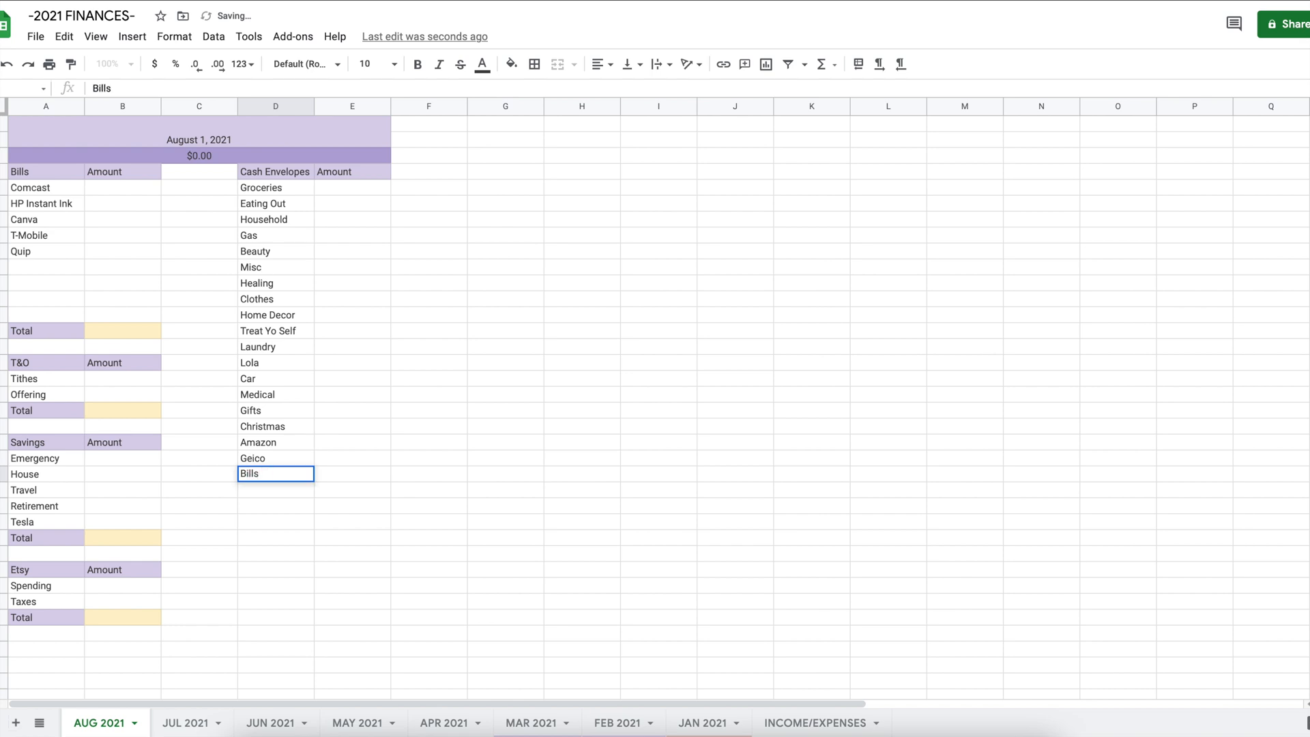
key("Return")
type("Total")
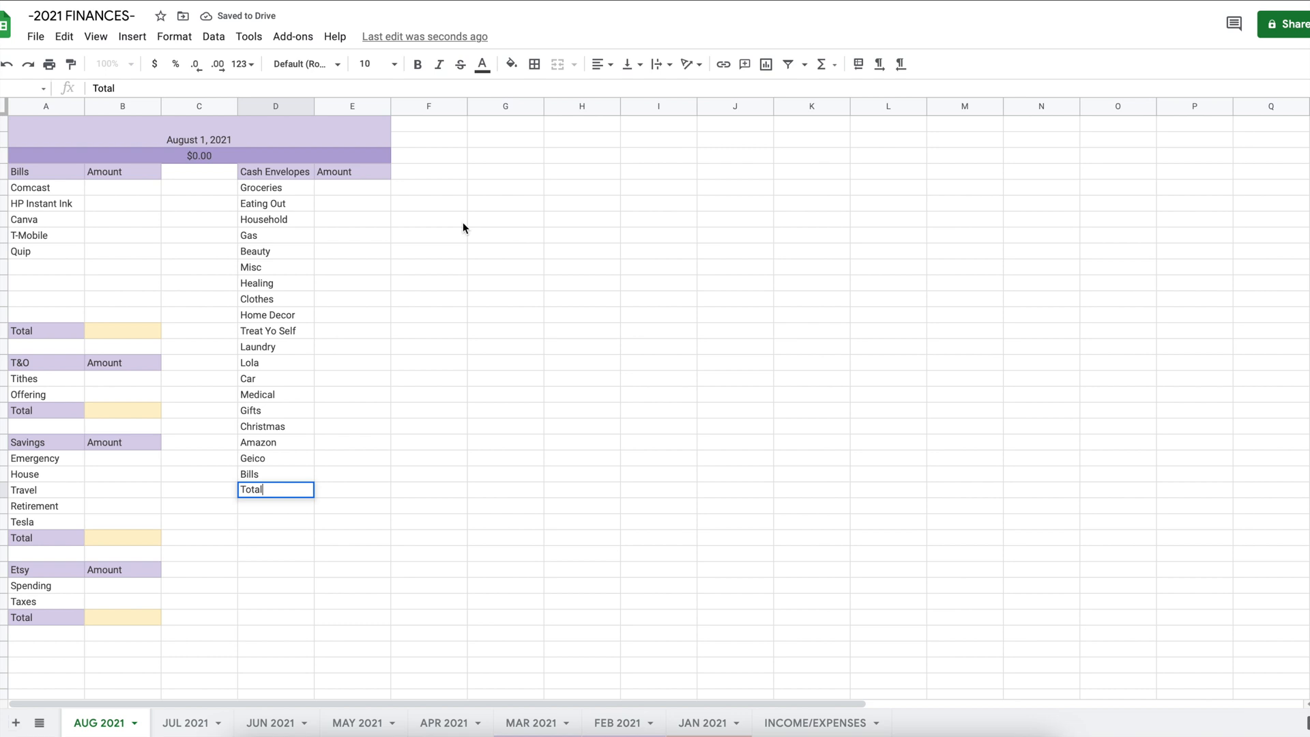
- Fill the Cash Envelopes Total label in D24 with light purple and its amount cell E24 with light yellow
left_click(280, 504)
left_click(284, 492)
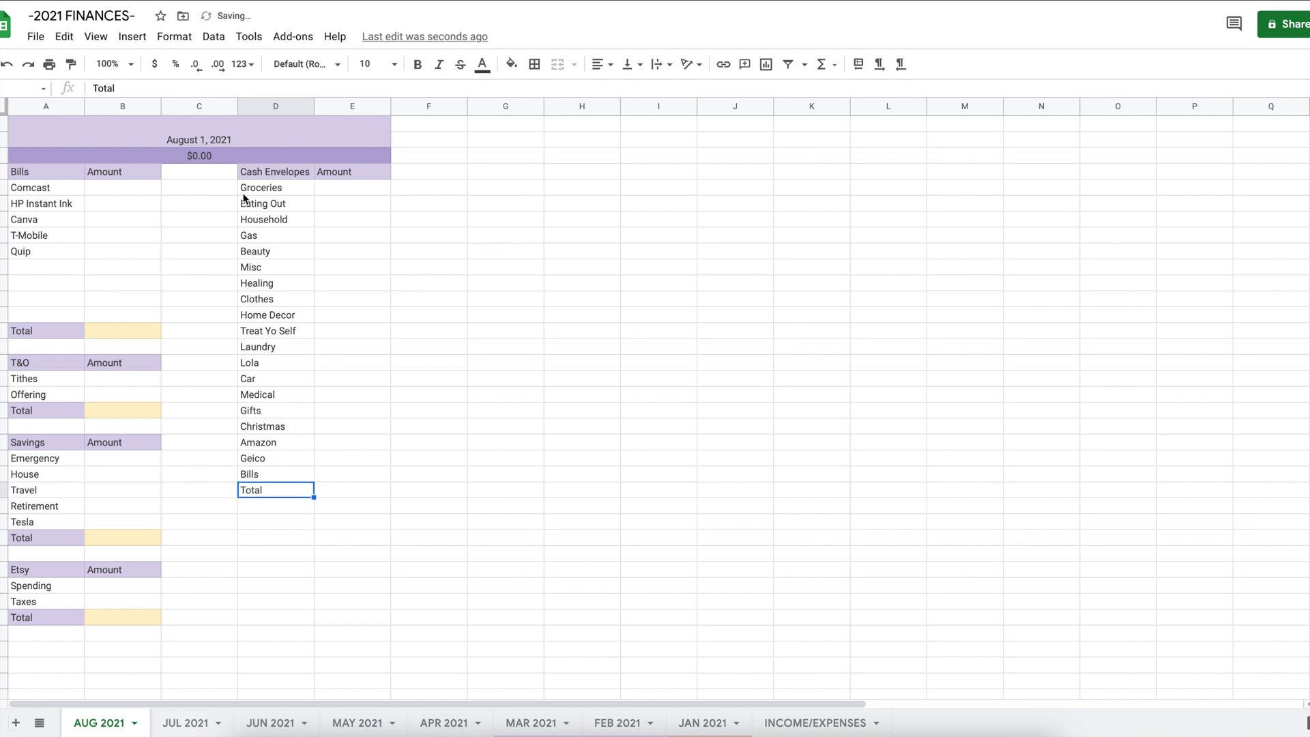
left_click(510, 66)
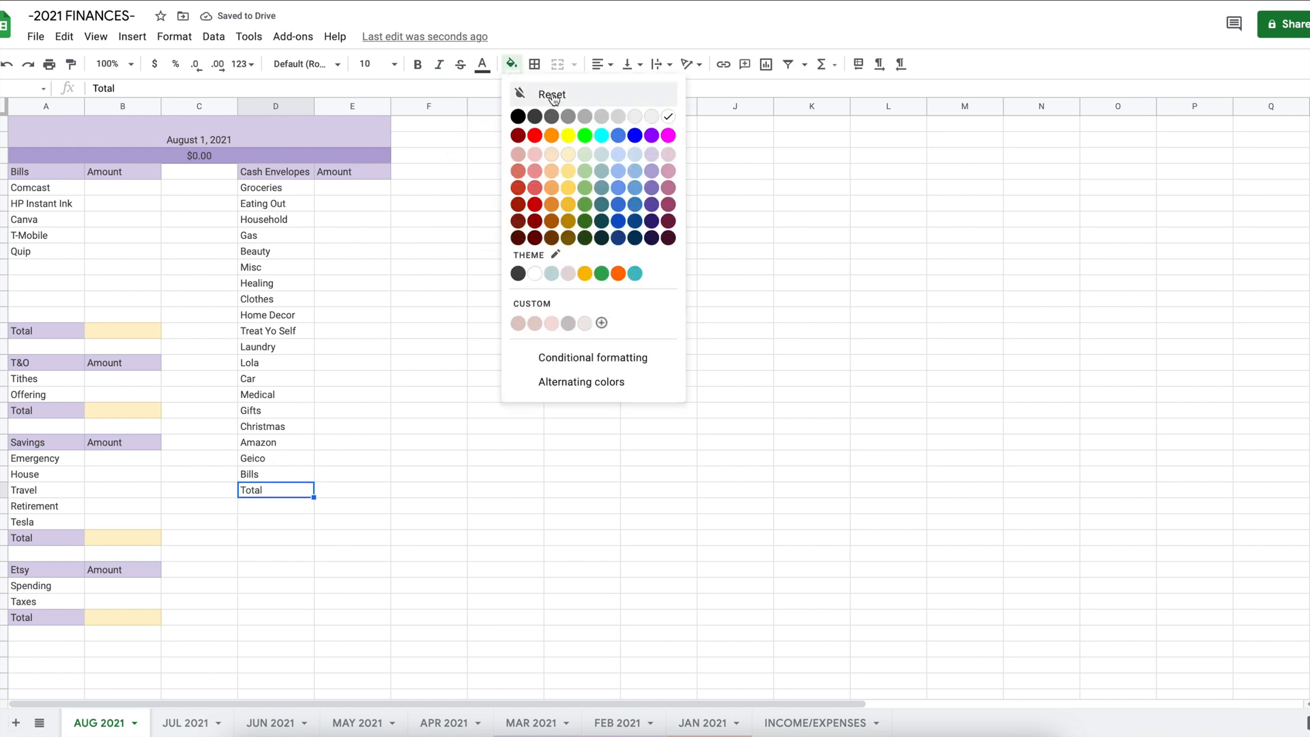
left_click(655, 161)
left_click(355, 498)
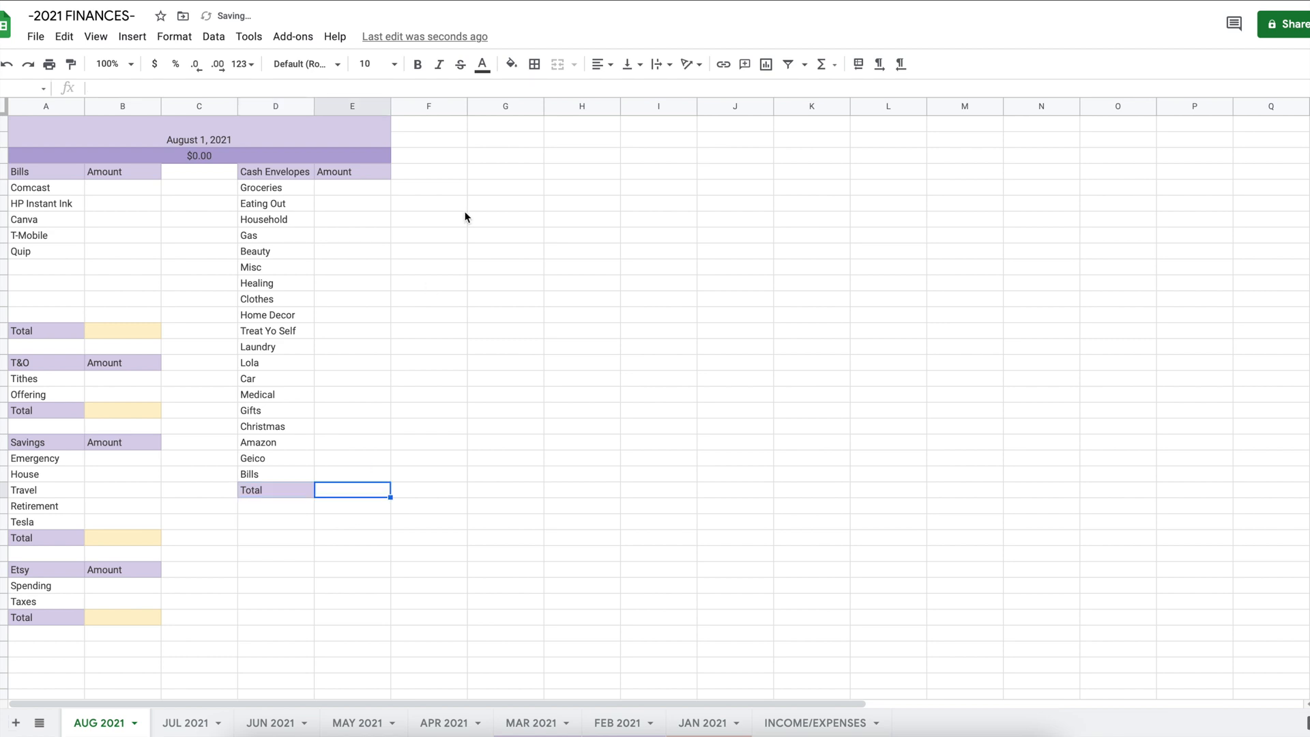
left_click(511, 64)
left_click(567, 154)
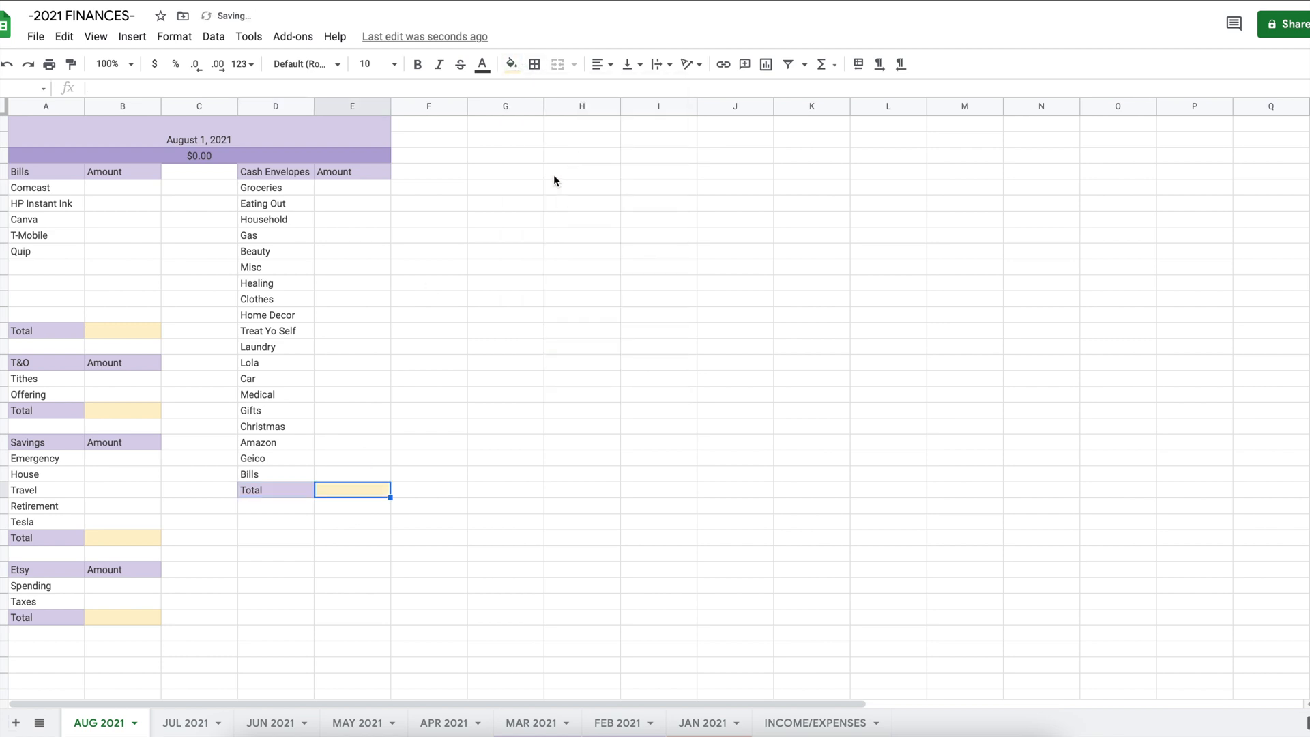
- Start an Other section with the headers Other in D26 and Amount in E26, and a Total label in D29
left_click(284, 523)
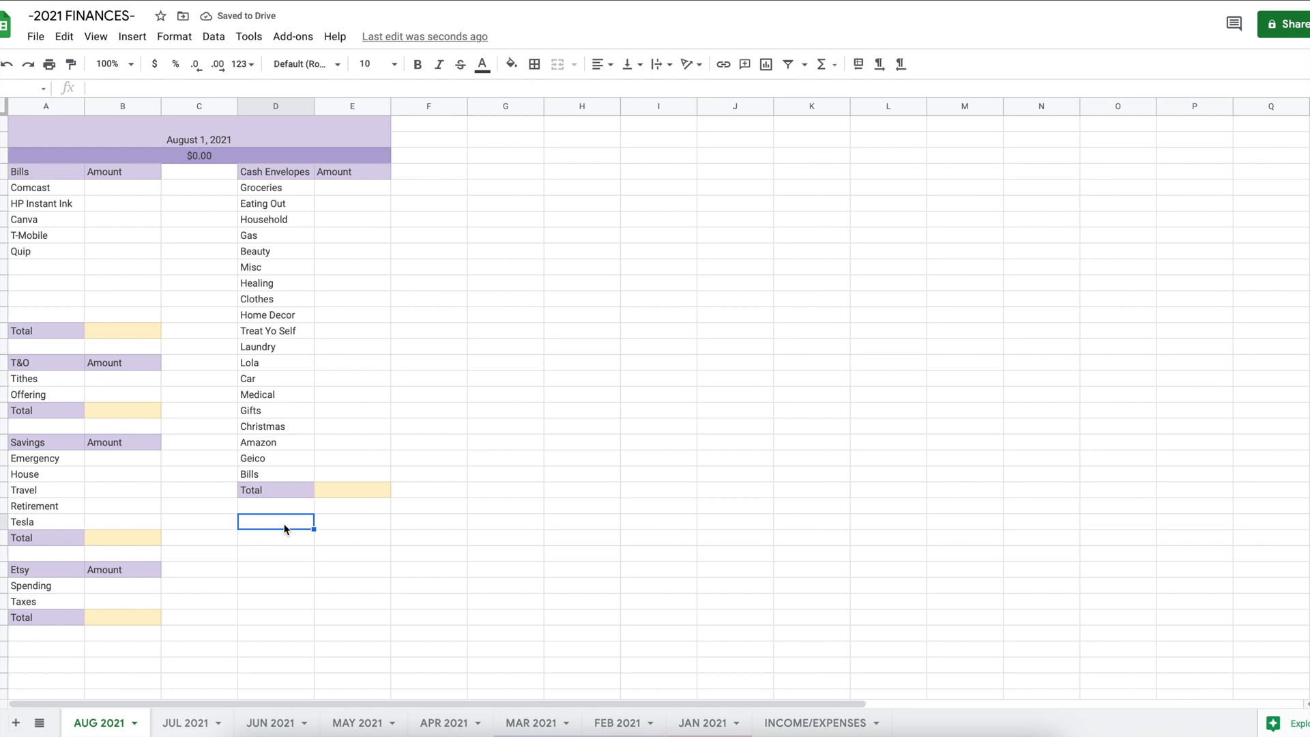
type("Other")
key("Tab")
type("A")
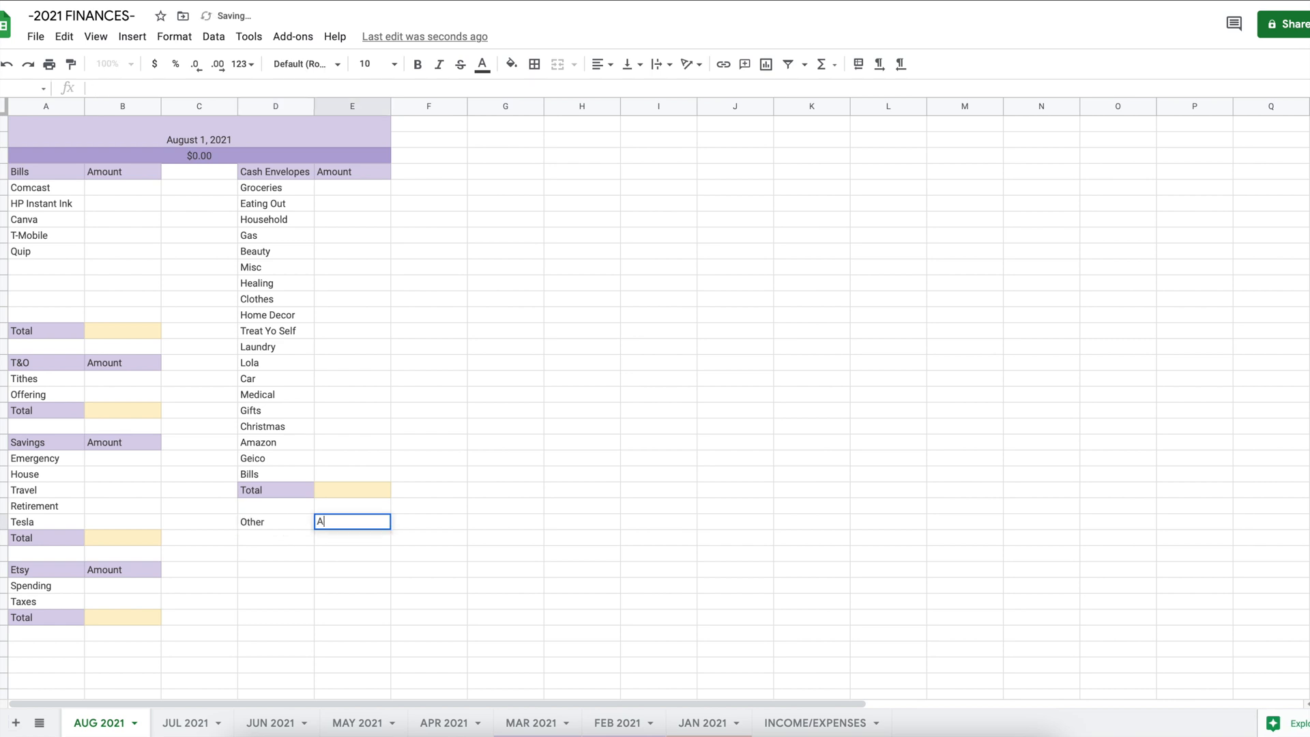
type("mount")
left_click(272, 578)
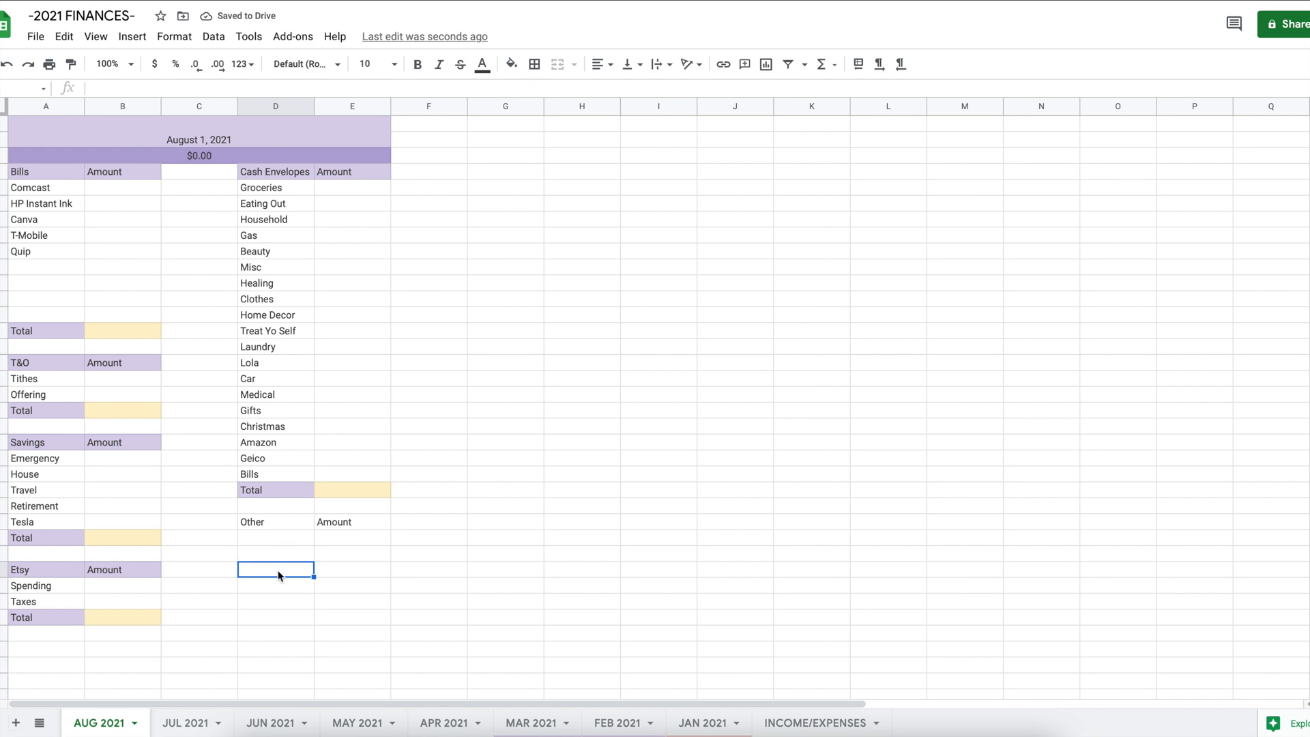
type("T")
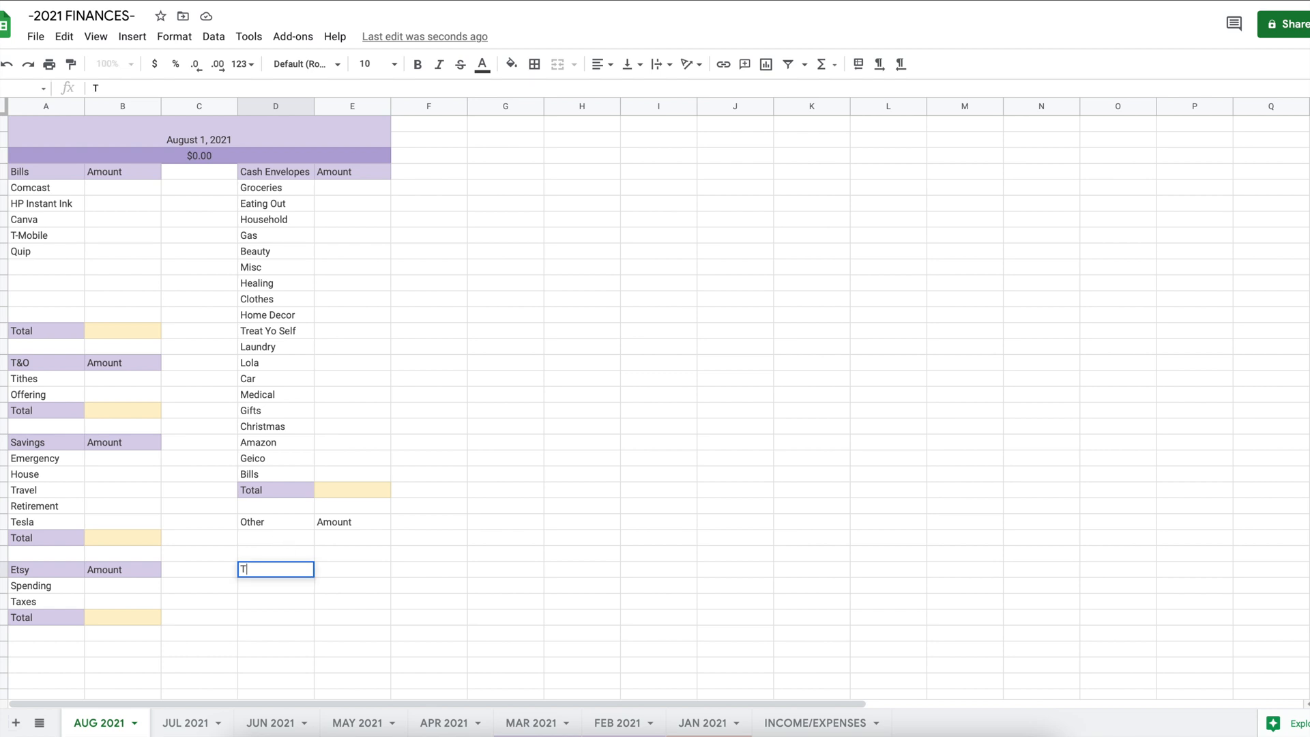
type("otal")
- Fill the Other, Amount and Total labels of the Other section with light purple and the total amount cell E29 with light yellow
left_click(277, 523, "ctrl")
left_click(355, 522, "ctrl")
left_click(511, 64)
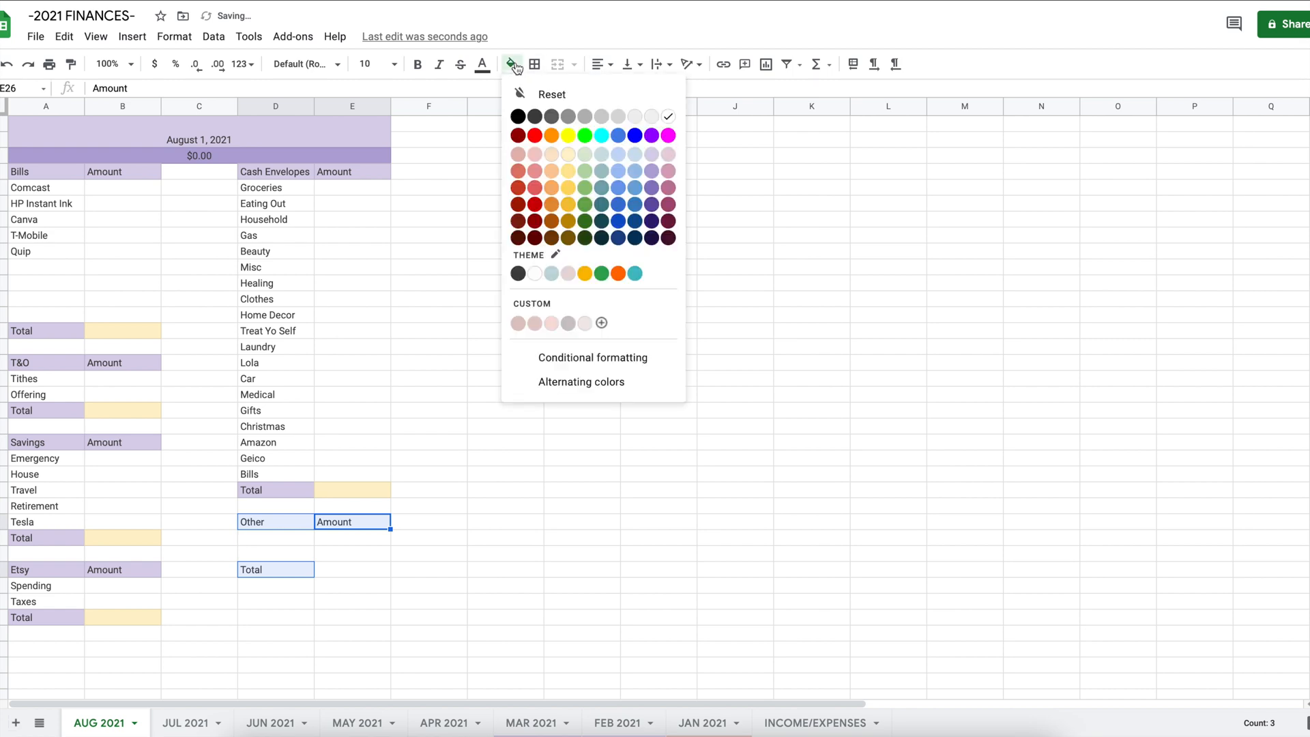
left_click(652, 155)
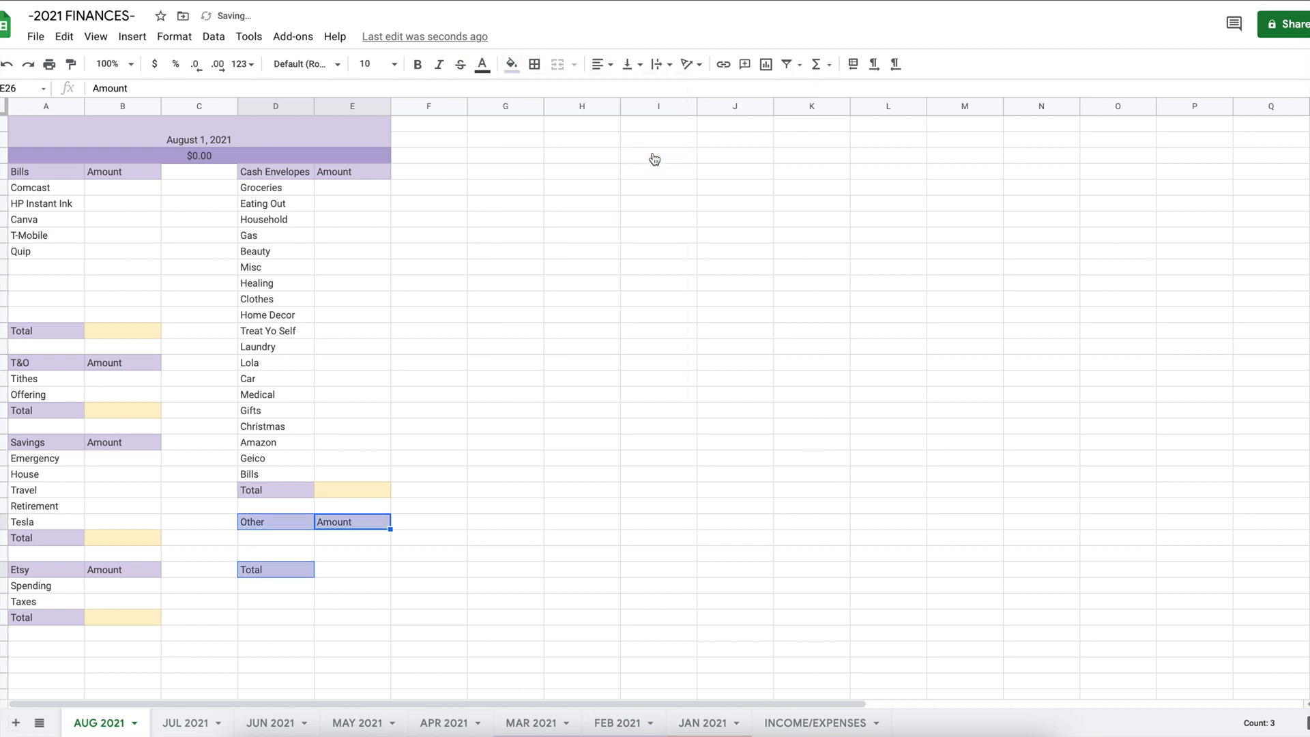
left_click(347, 568)
left_click(511, 64)
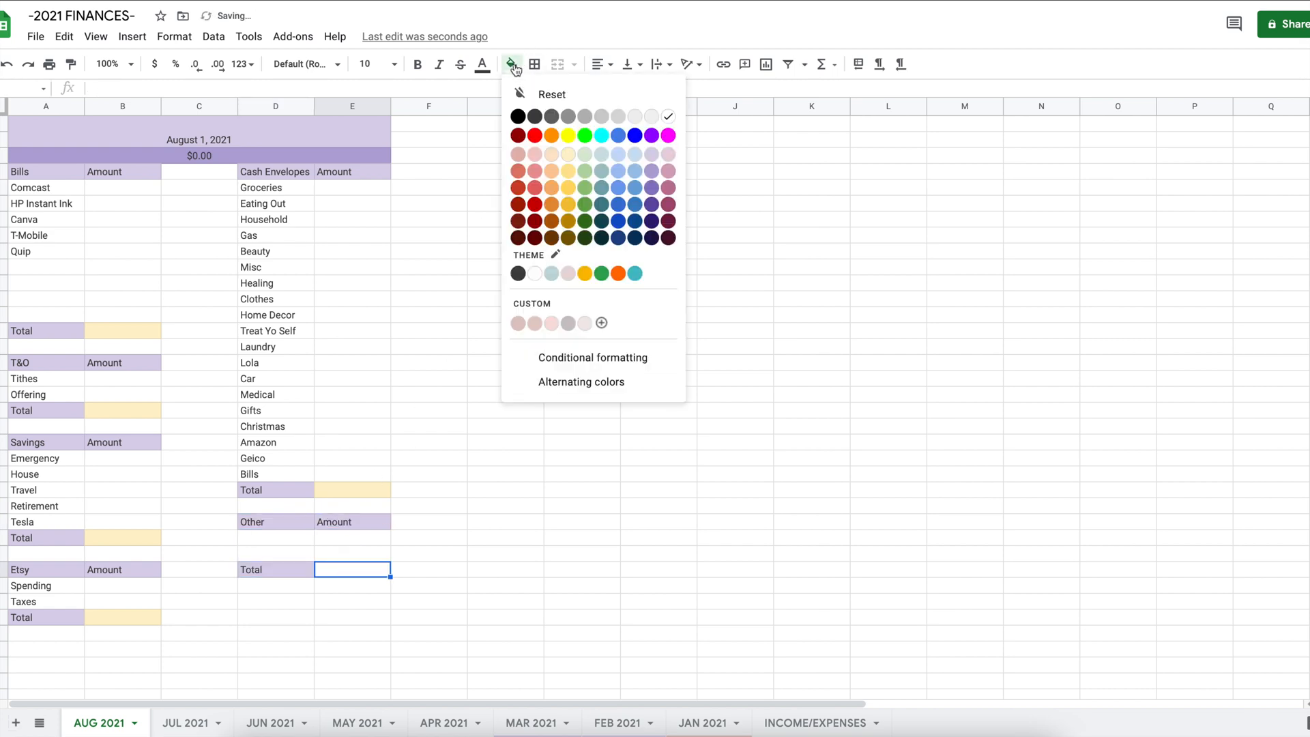
left_click(572, 155)
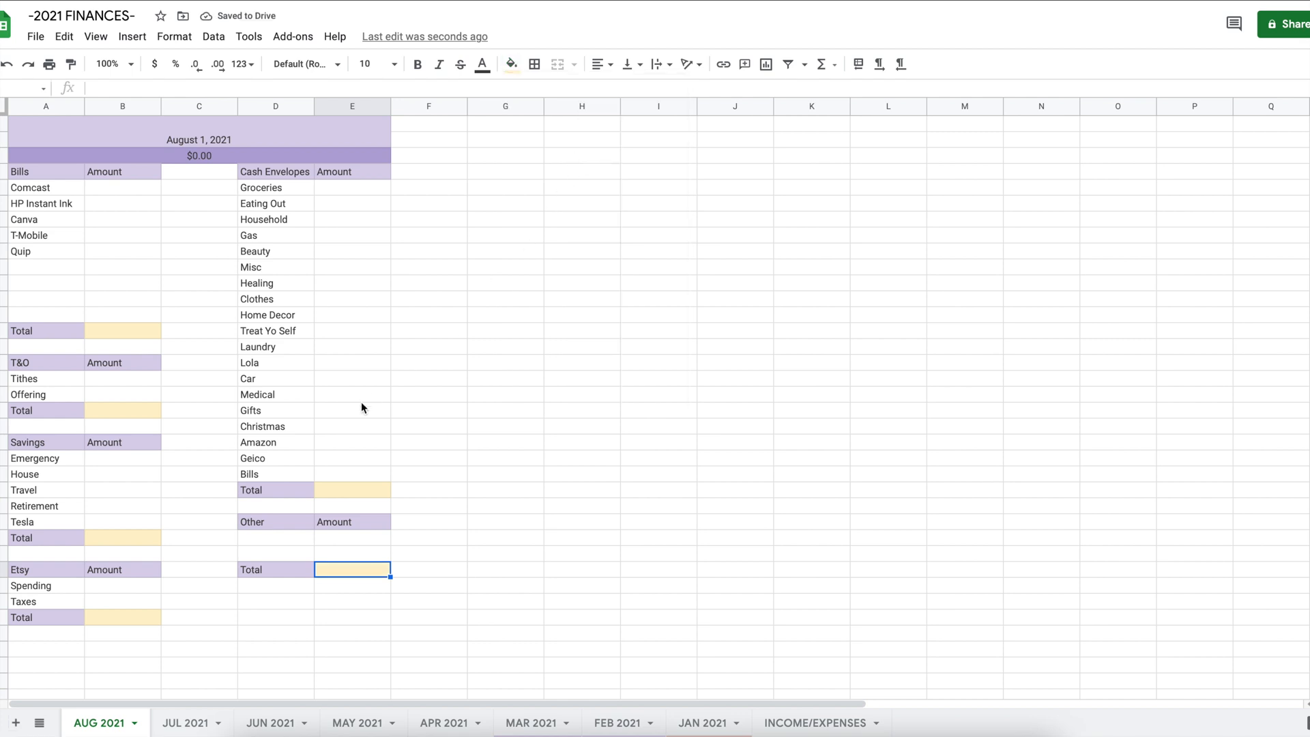
- Enter the label Grand Total in cell D31 below the Other section
left_click(280, 607)
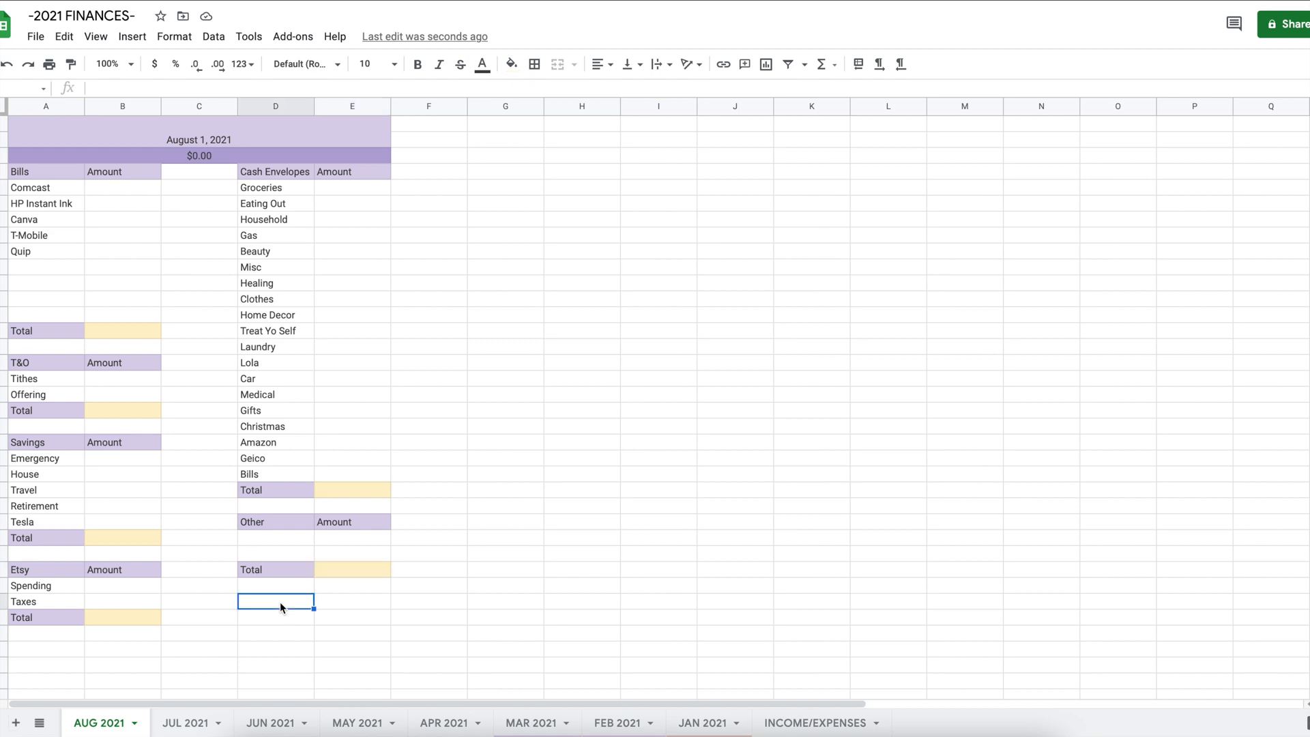
type("Grand Total")
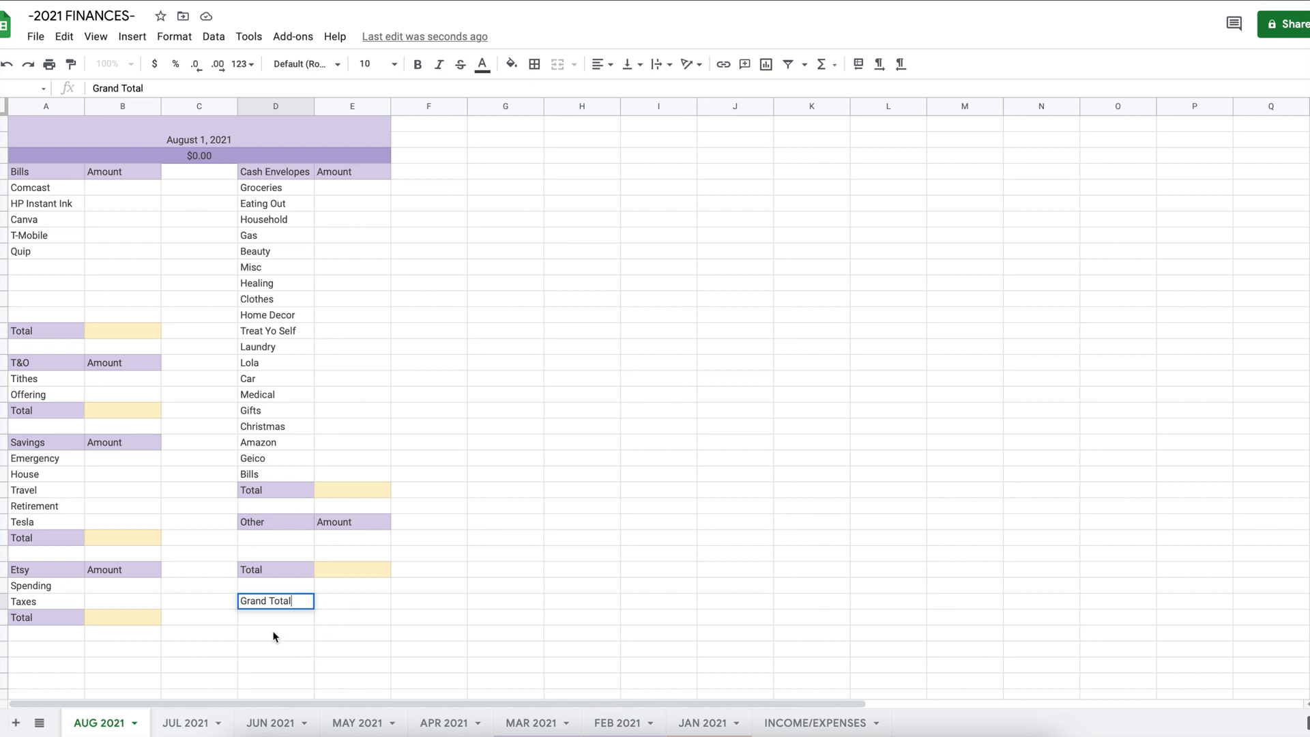
key("Return")
type("Total")
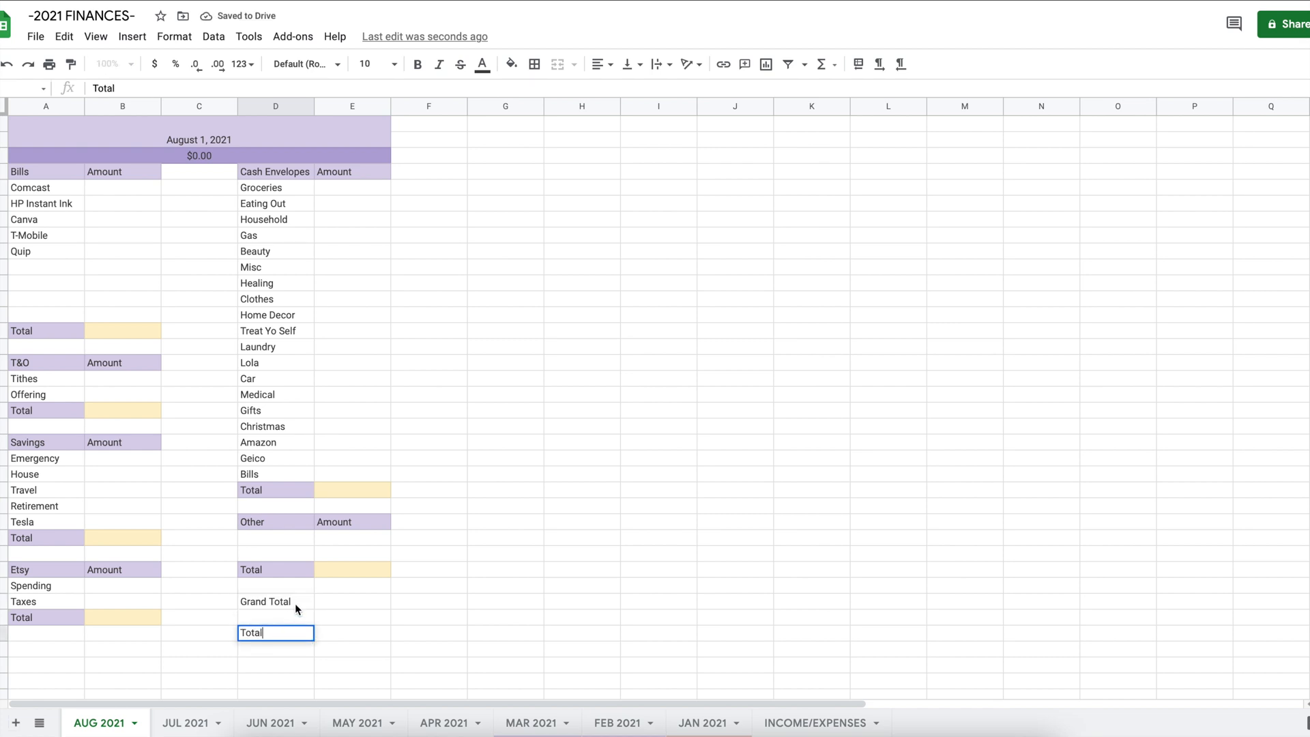
left_click(297, 599, "ctrl")
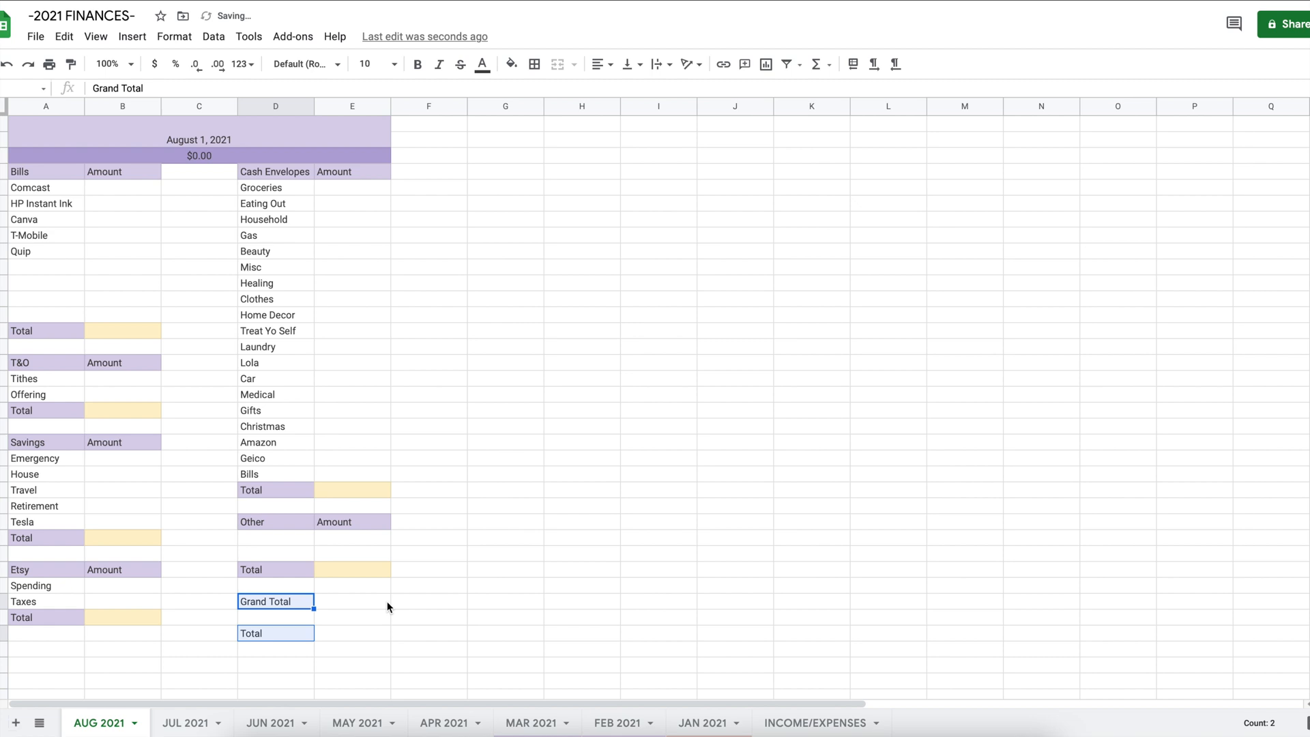
left_click(511, 65)
left_click(568, 155)
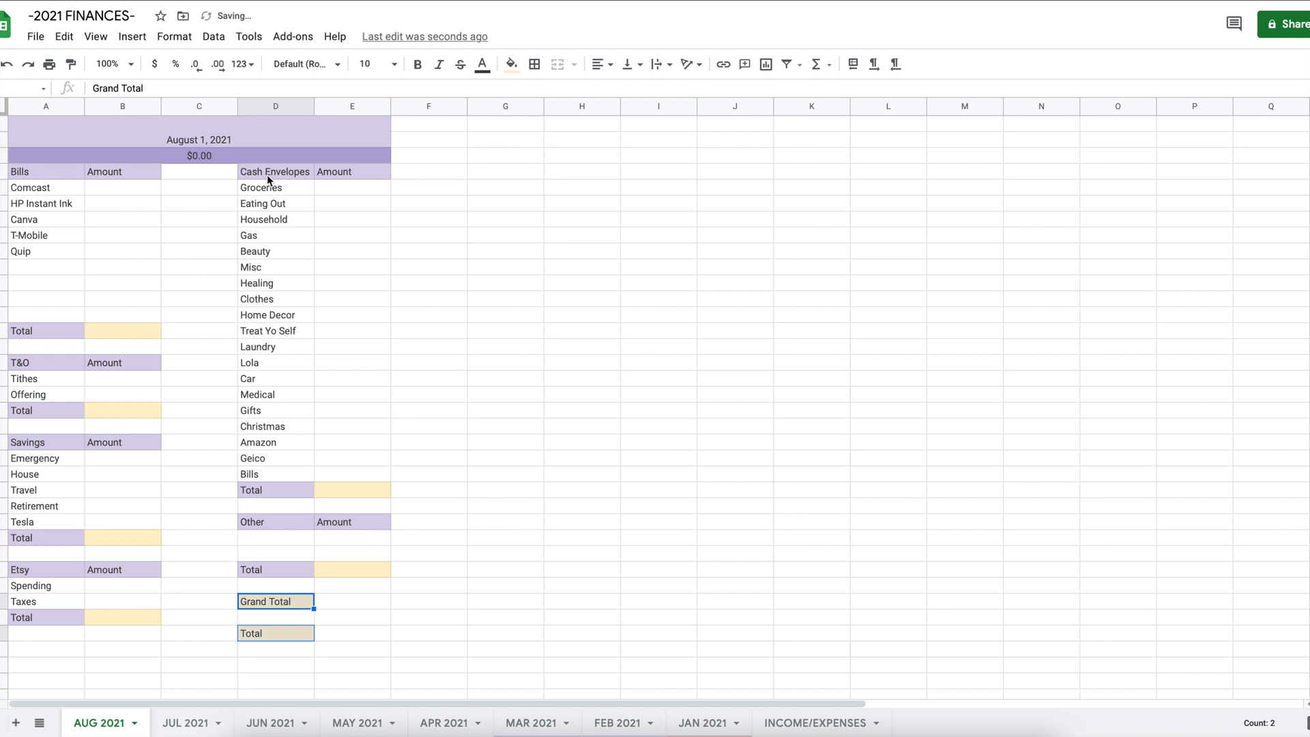
left_click(6, 66)
left_click(6, 66)
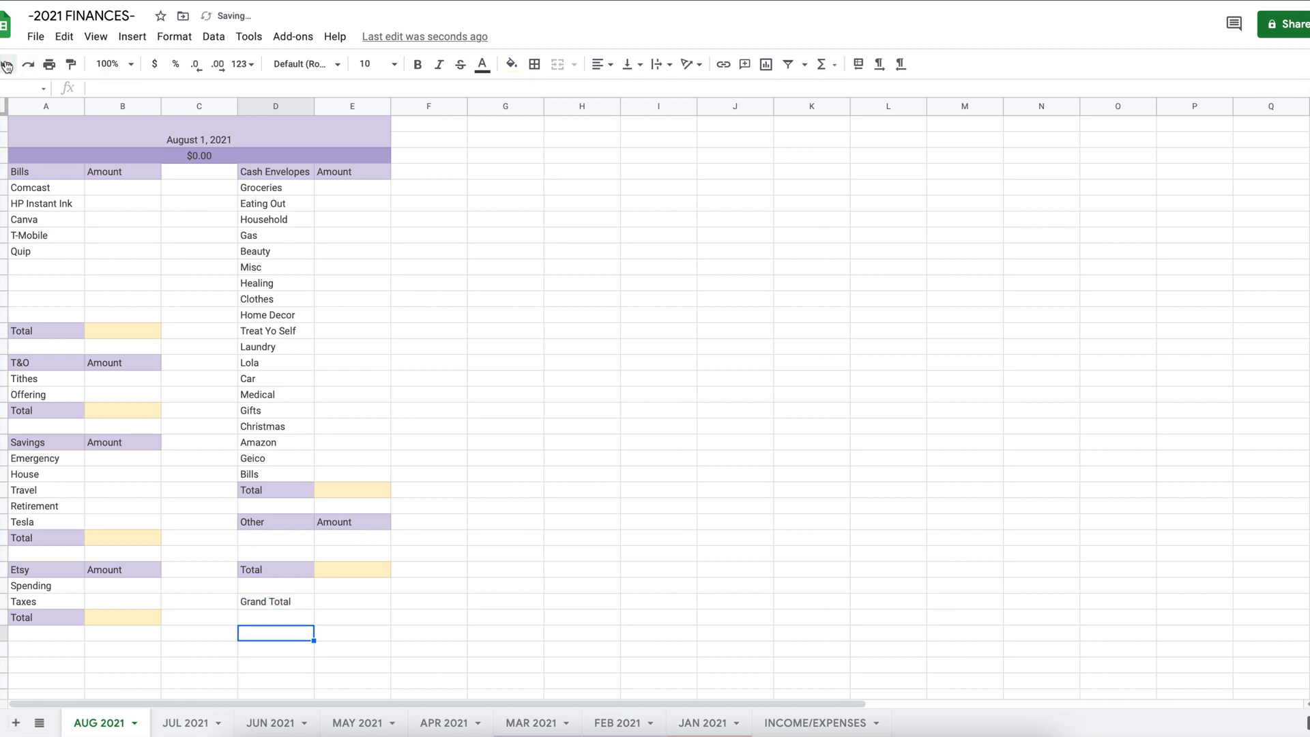
- Enter the label Balance in D33 and fill both the Grand Total and Balance labels with light purple
type("Balan")
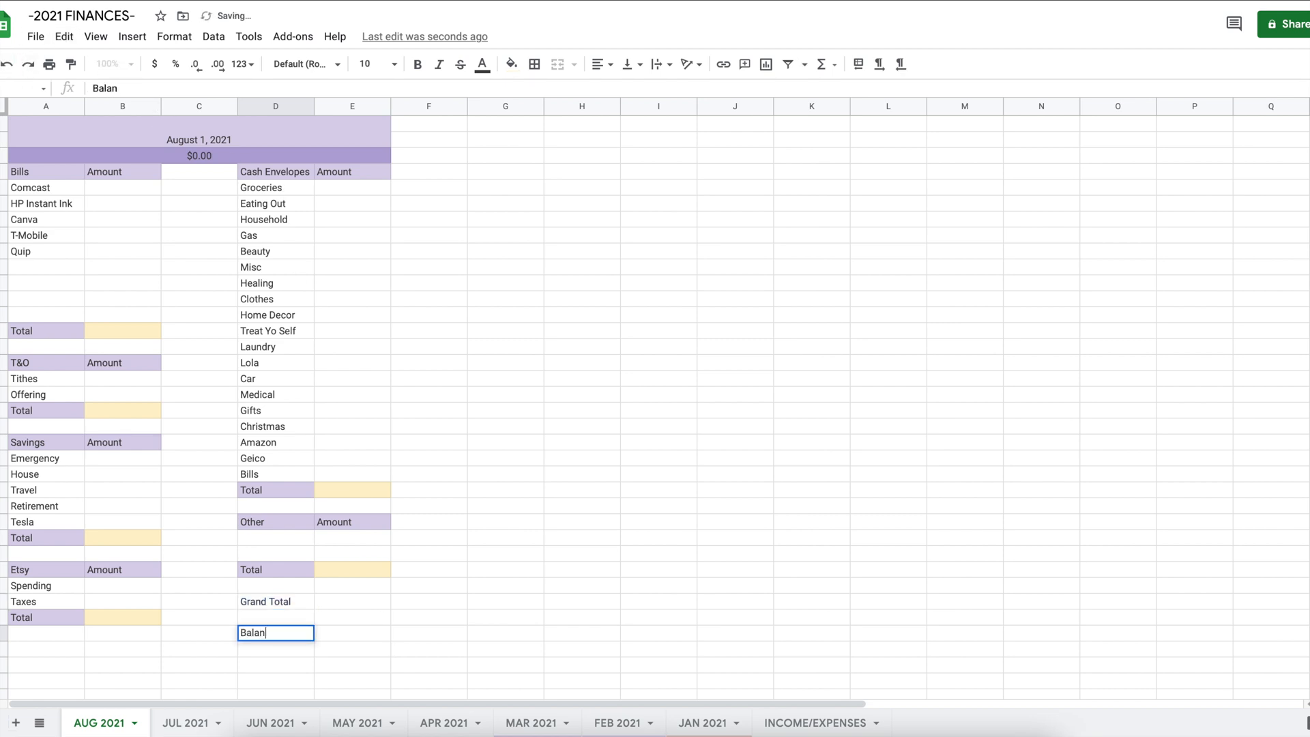
type("ce")
left_click(285, 602, "ctrl")
left_click(512, 64)
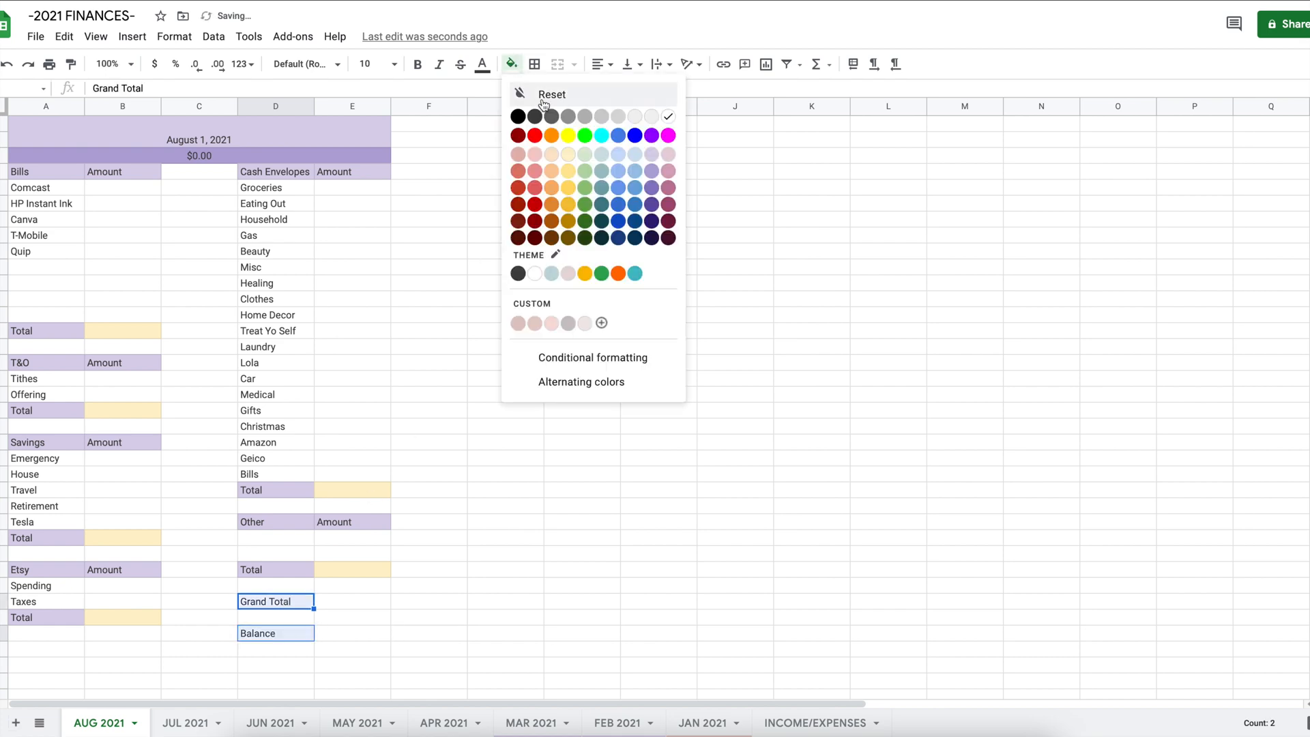
left_click(656, 160)
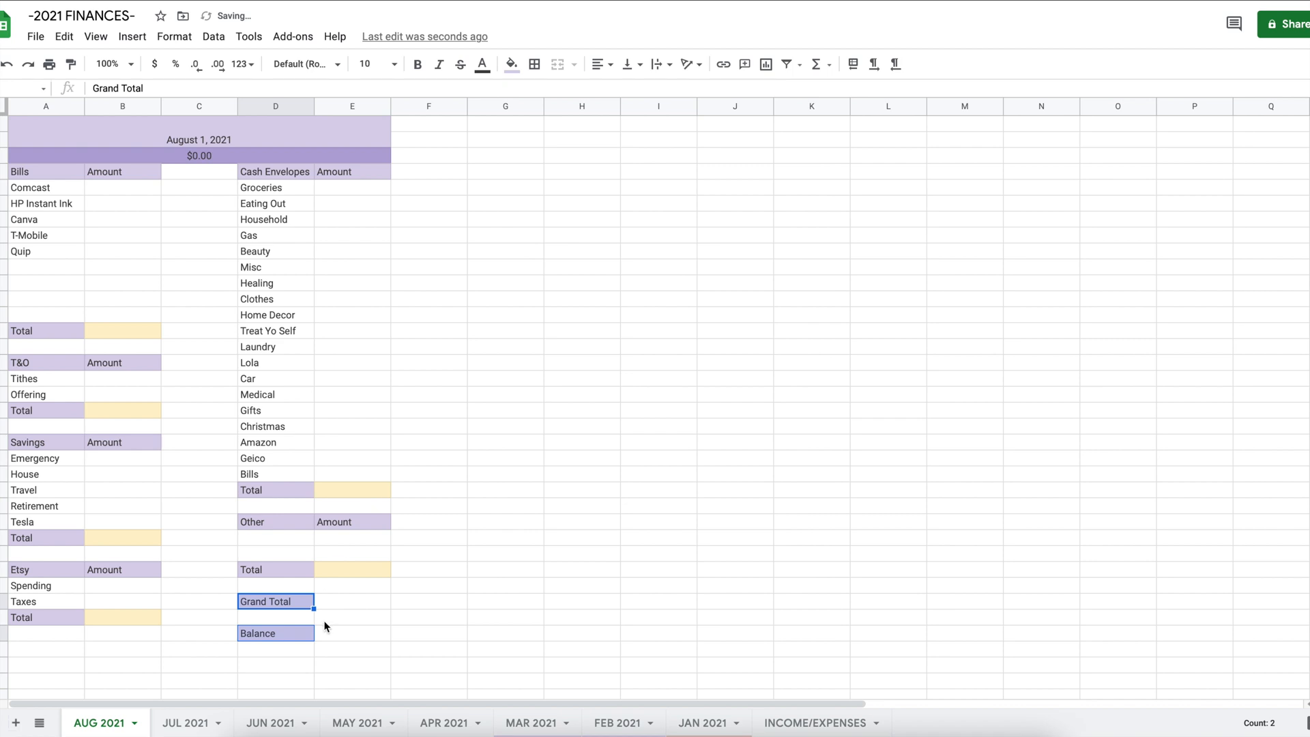
- Fill the Grand Total and Balance amount cells, E31 and E33, with light yellow
left_click(347, 605)
left_click(361, 644, "ctrl")
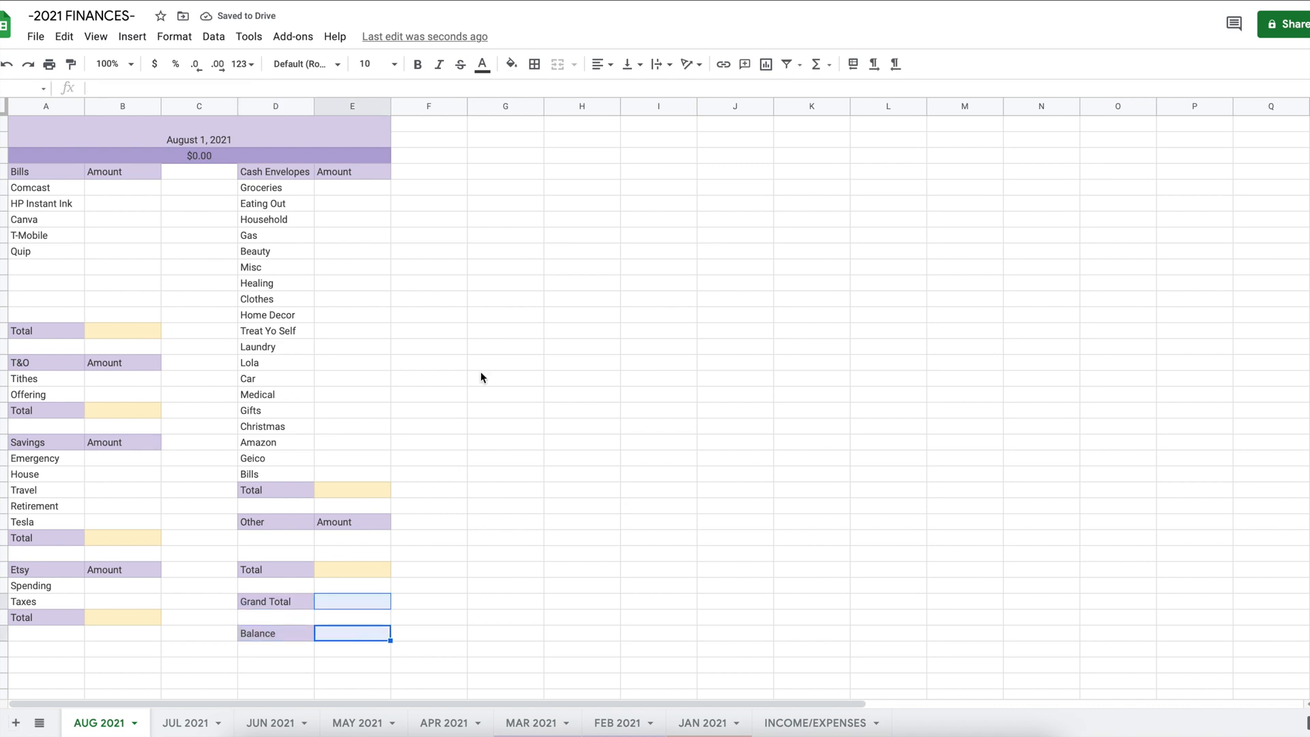
left_click(512, 64)
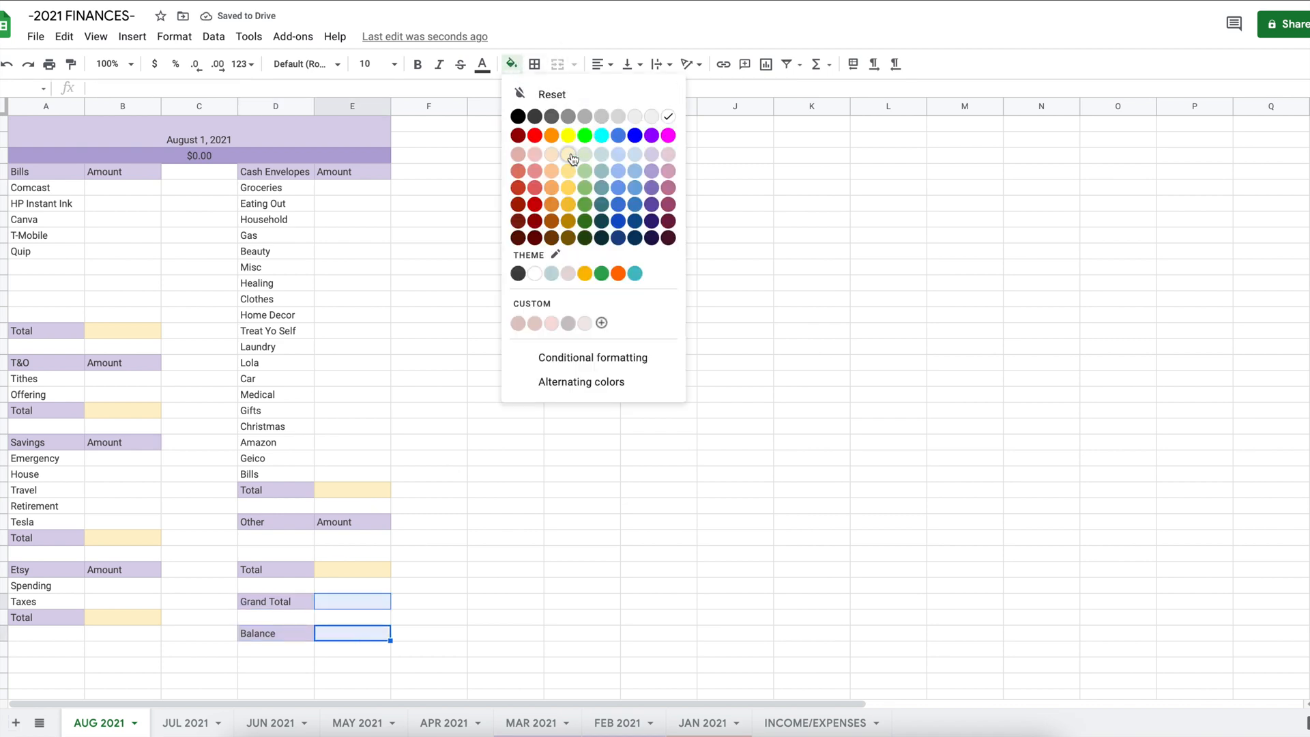
left_click(571, 155)
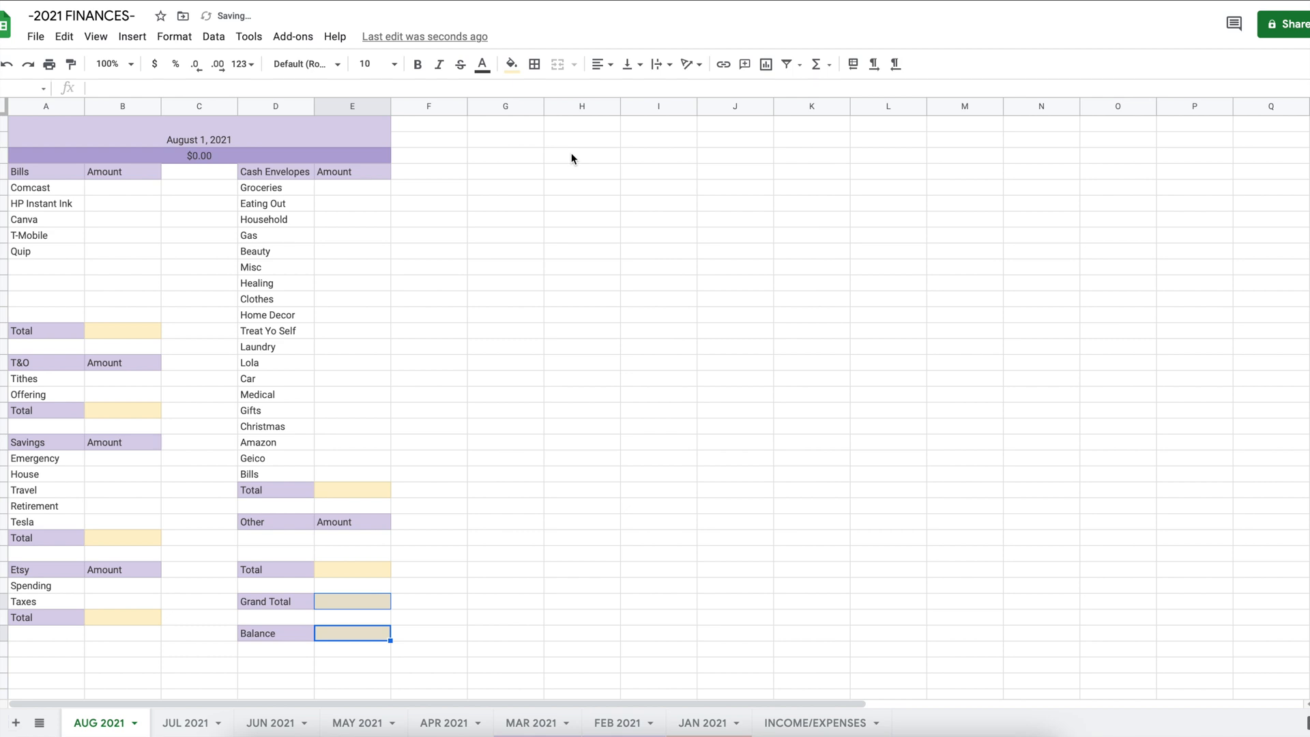
- Insert a blank row below Tesla in the Savings list and reset the fill color of cells D27 and E27
left_click(58, 522)
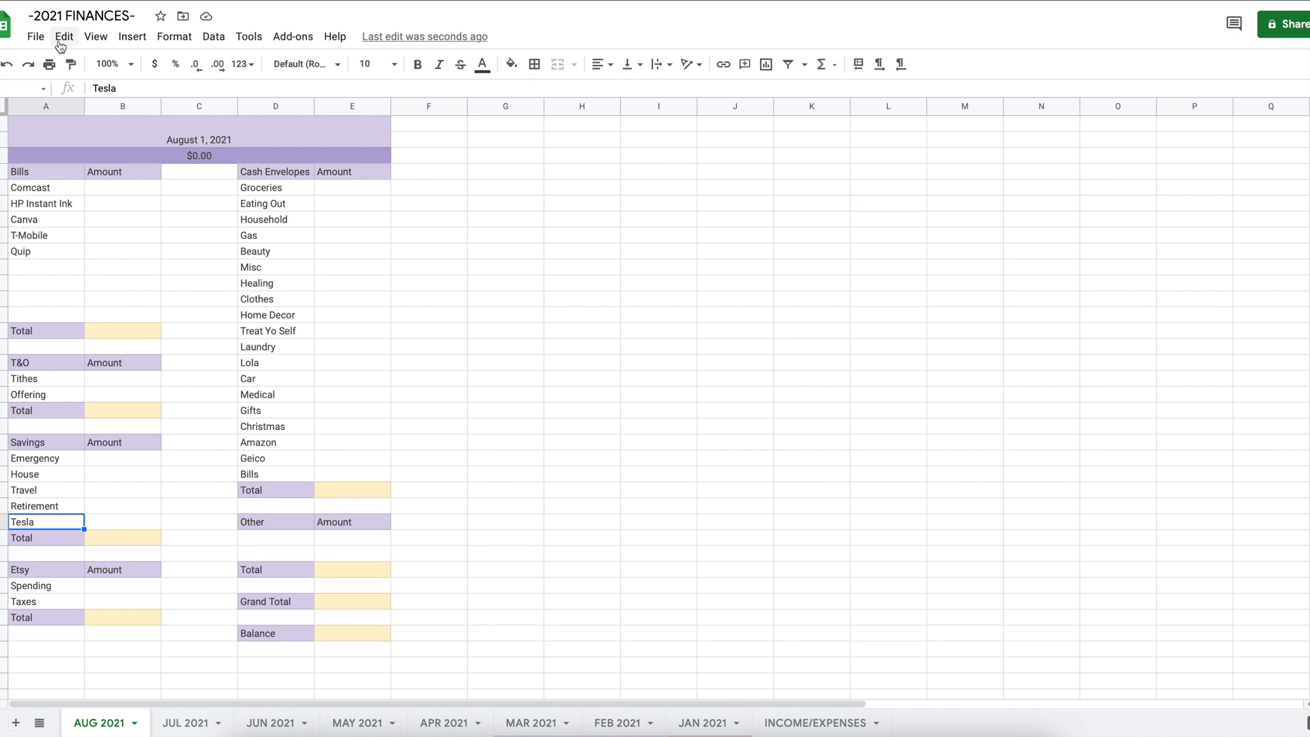
left_click(132, 37)
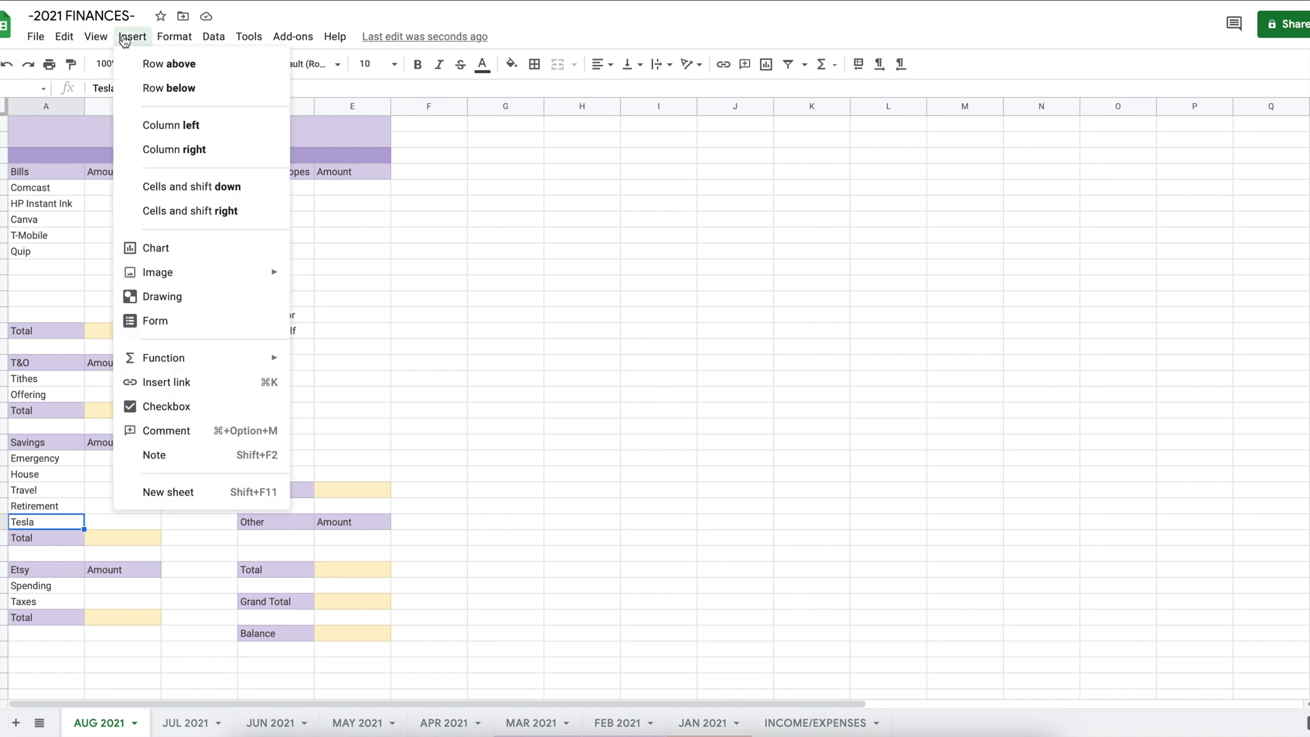
left_click(174, 94)
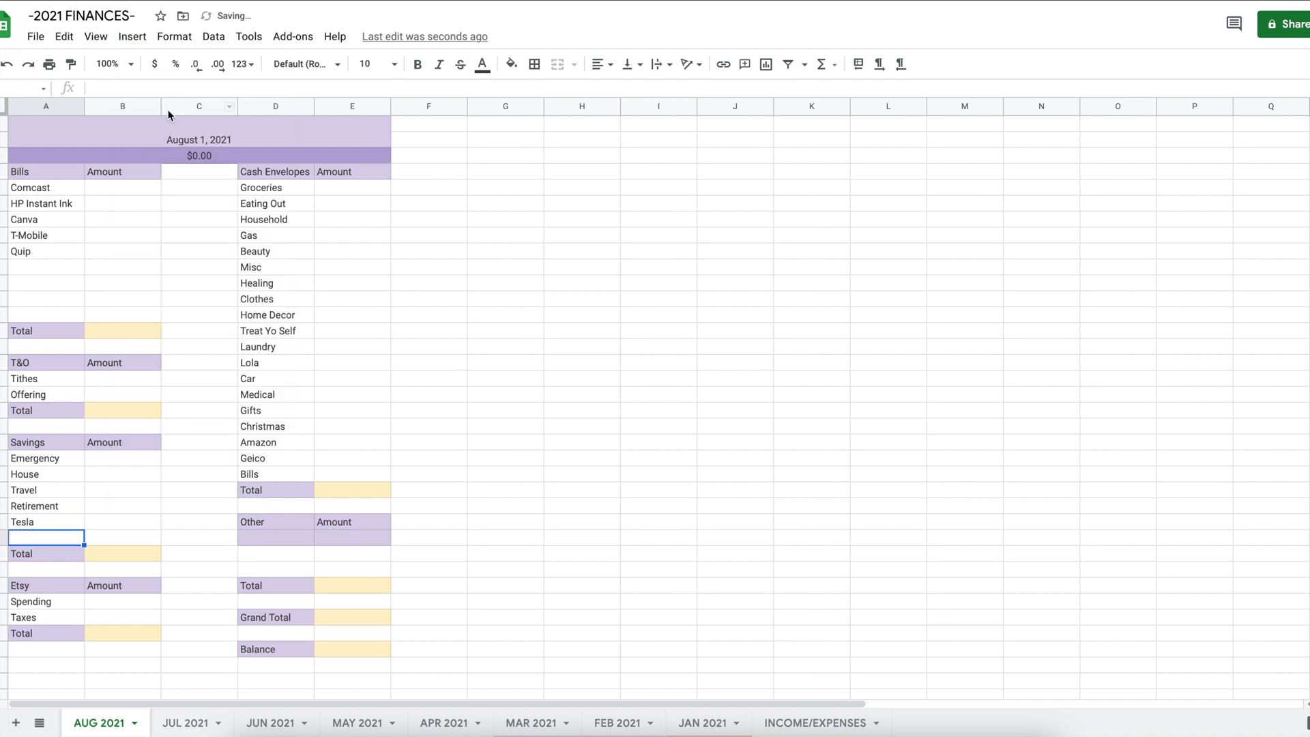
left_click(300, 544)
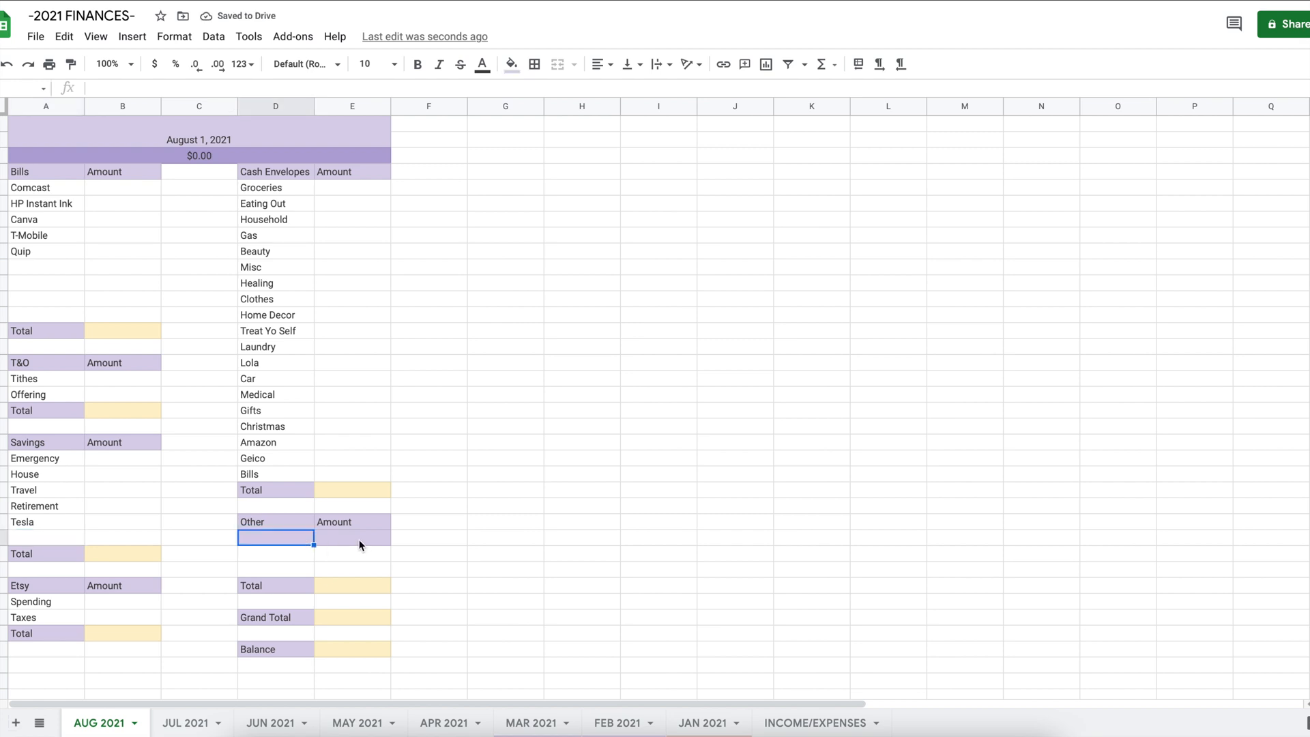
left_click(361, 544, "shift")
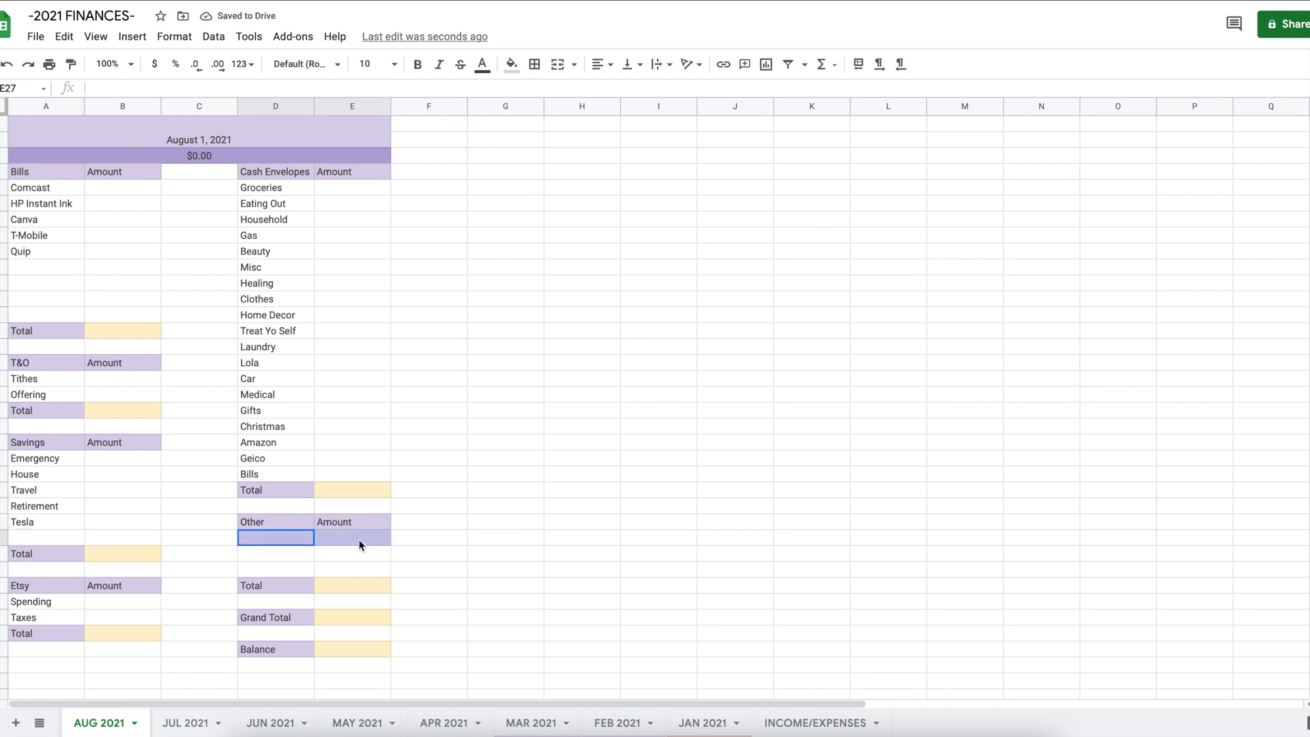
left_click(515, 67)
left_click(546, 96)
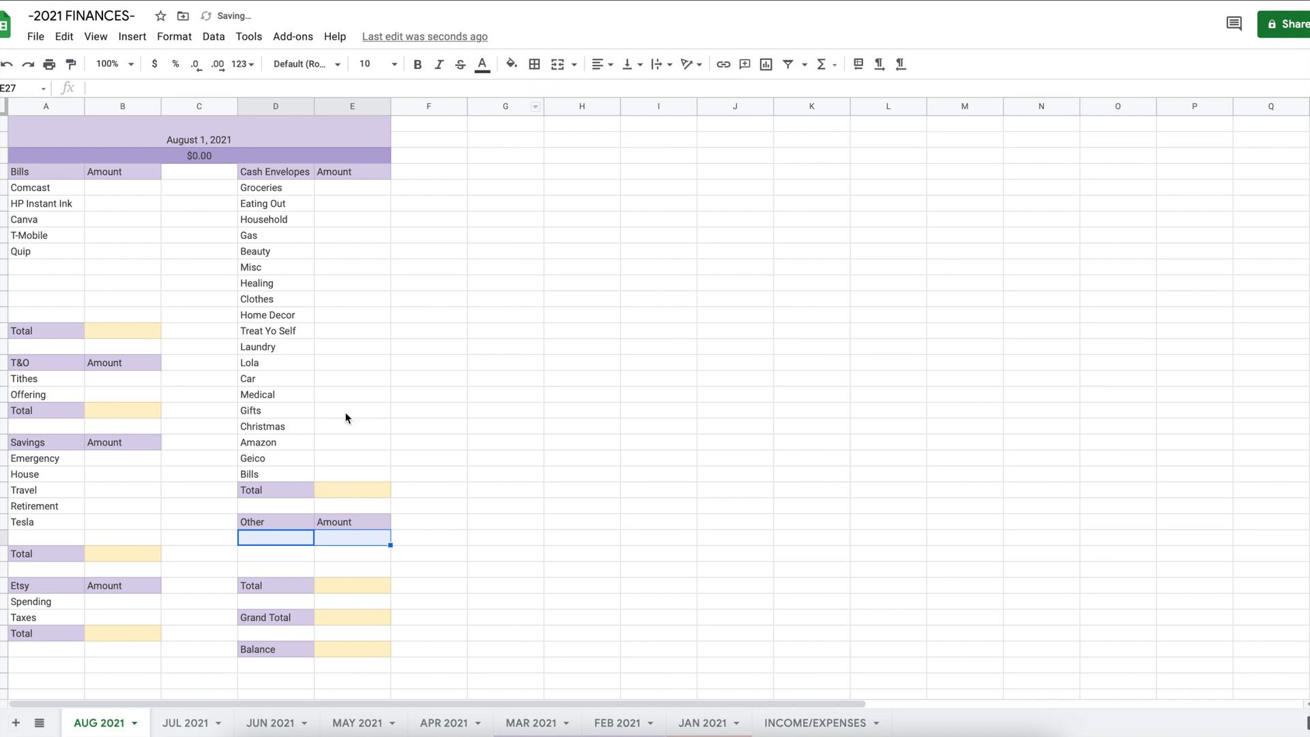
- Clear the Total, Grand Total and Balance labels in D30 to E34 and reset the fill color of that range
left_click(262, 571)
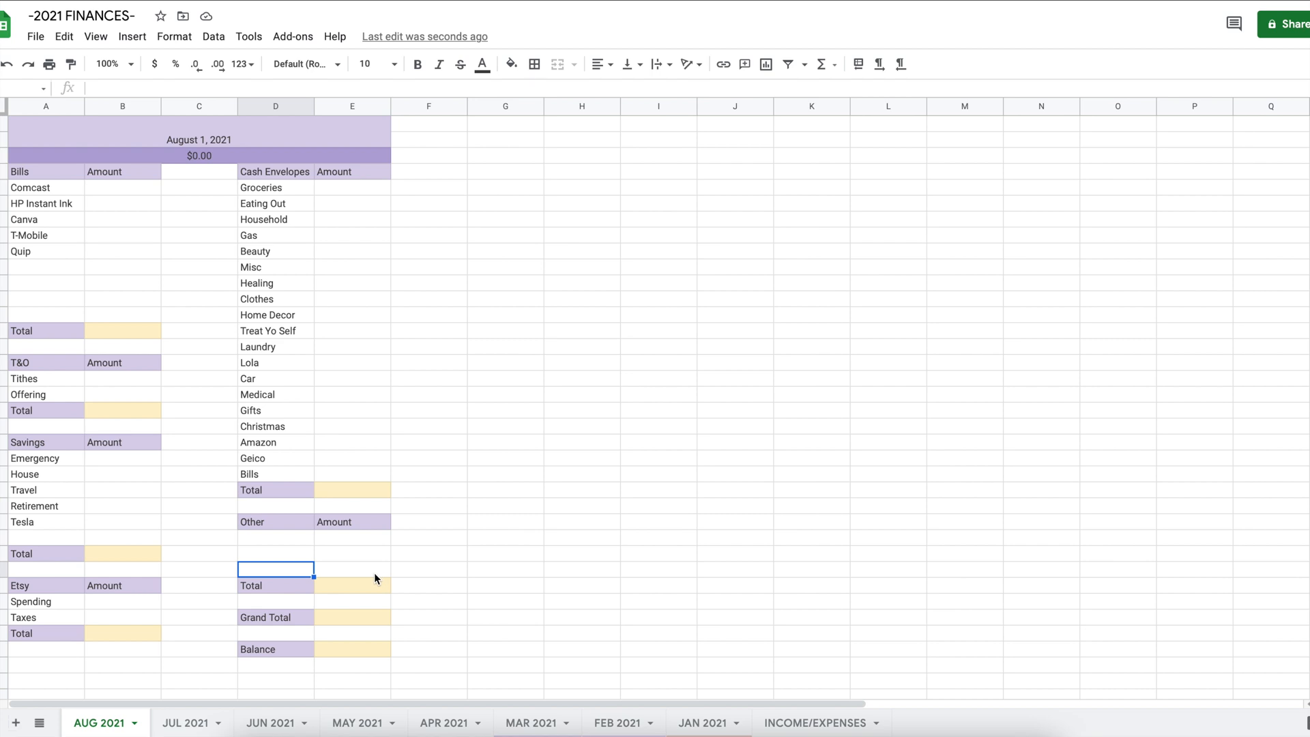
left_click(281, 587)
left_click(370, 653, "shift")
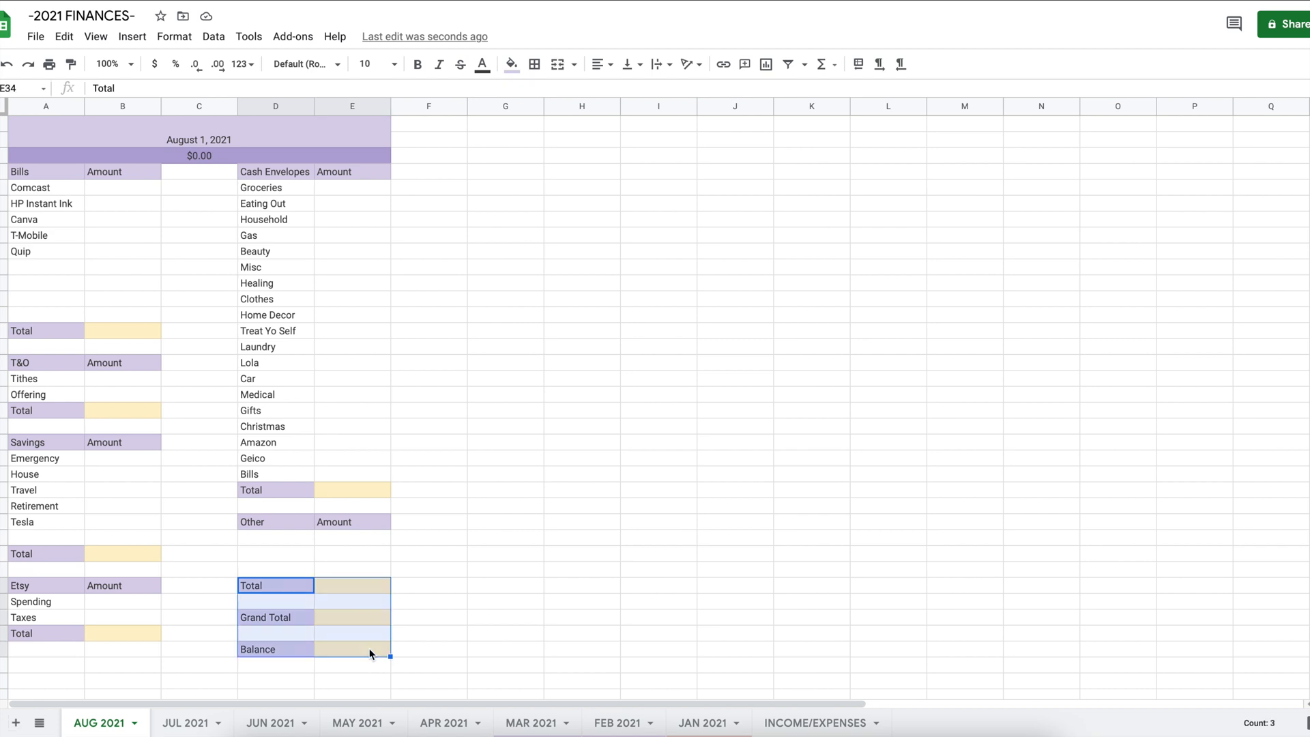
key("Delete")
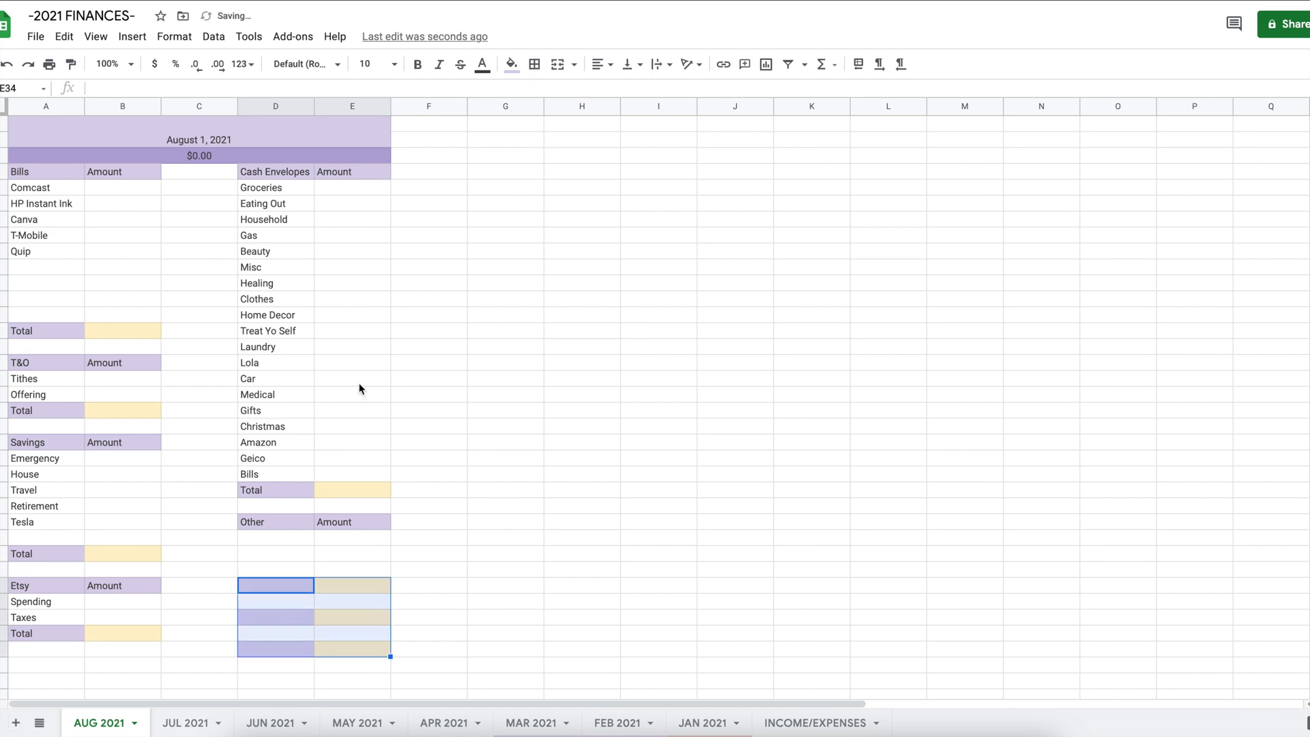
left_click(511, 63)
left_click(539, 93)
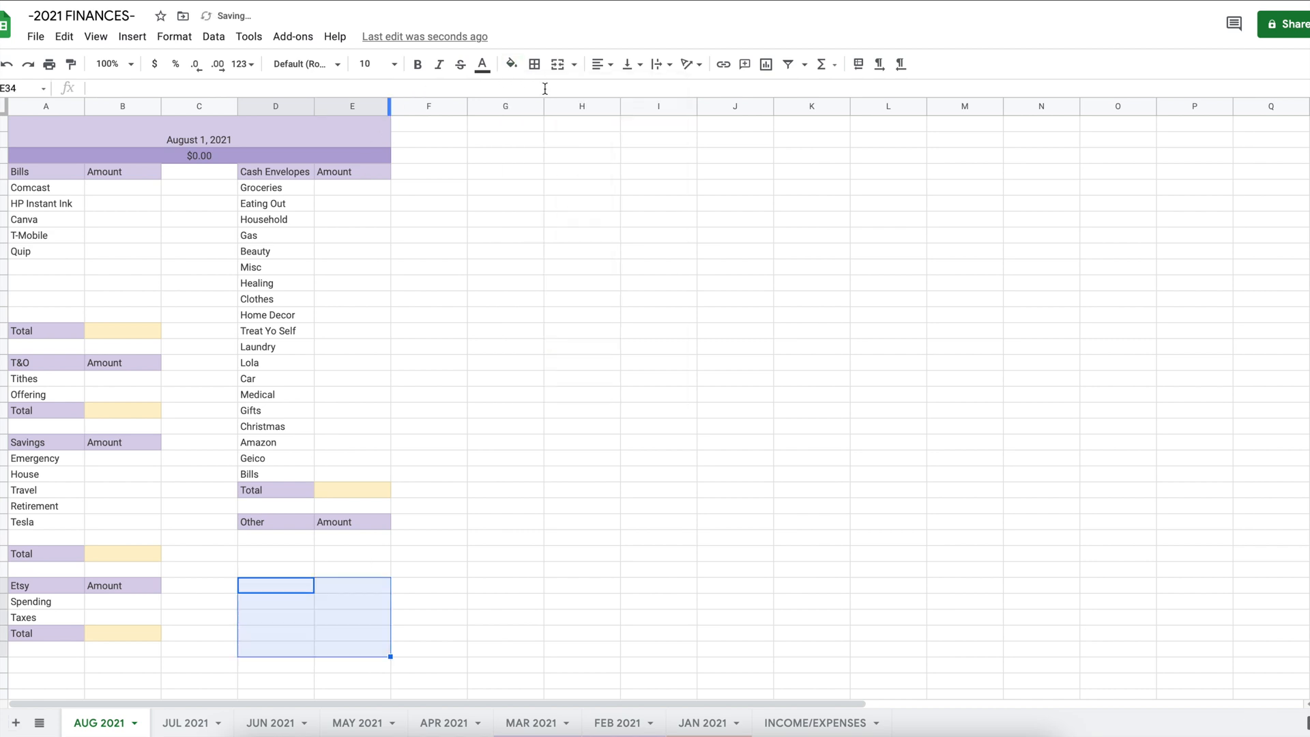
- Enter the labels Total, Grand Total and Balance in D29, D31 and D33, below the Other header
left_click(267, 570)
type("Total")
key("Return")
key("Down")
type("Grand Total")
key("Return")
key("Down")
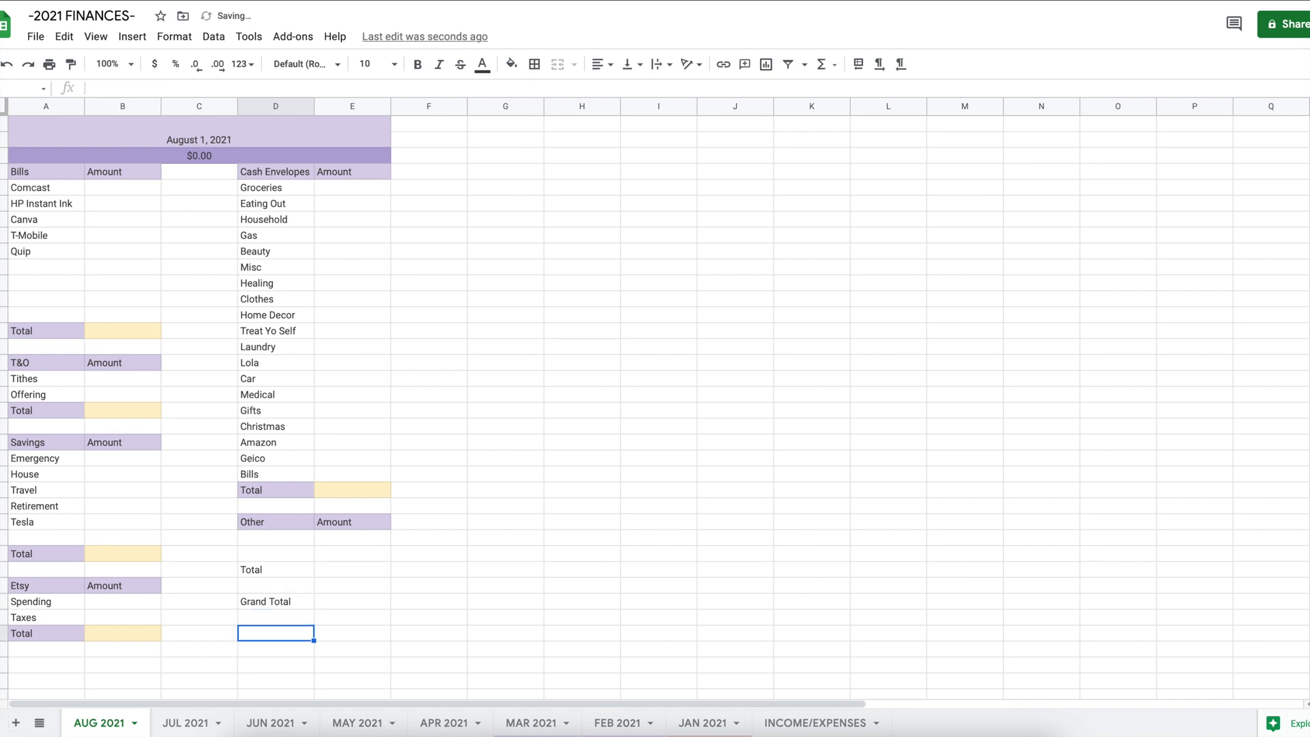
type("Balance")
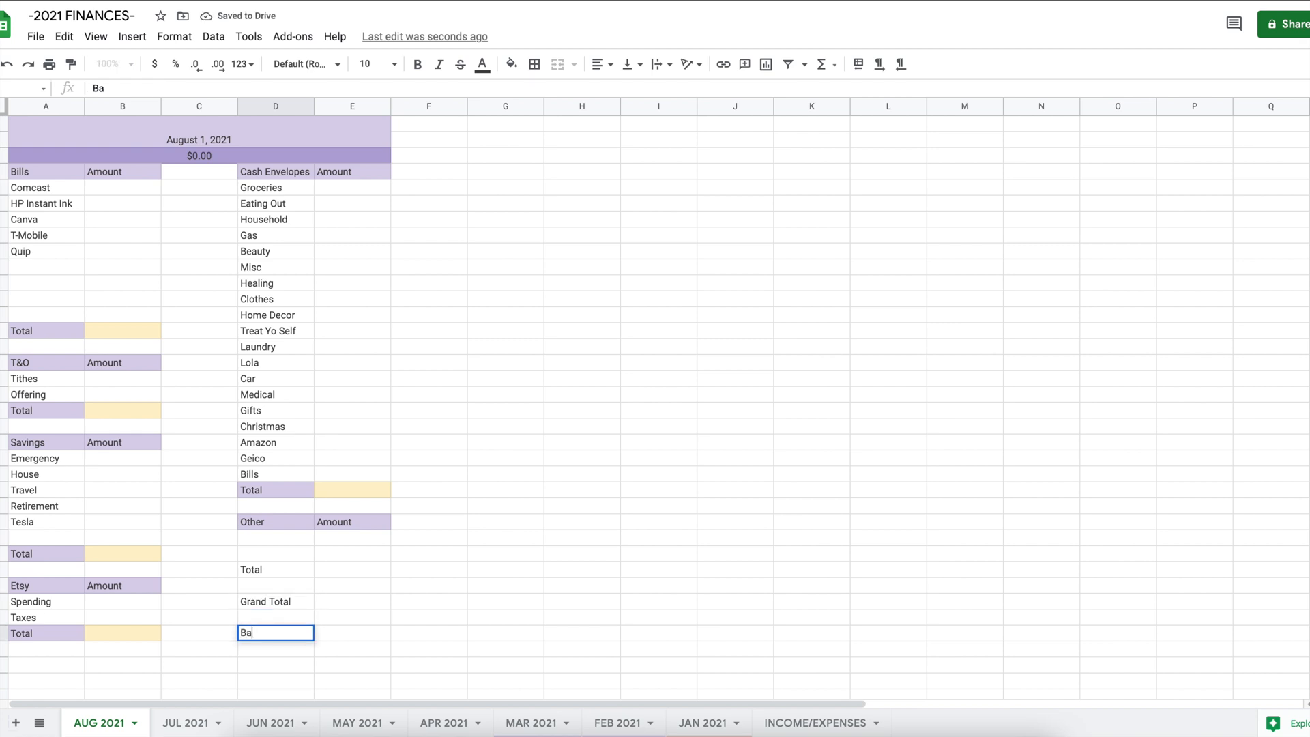
- Fill the Total, Grand Total and Balance label cells below the Other header with light purple
left_click(289, 600)
left_click(276, 633, "ctrl")
left_click(289, 571, "ctrl")
left_click(512, 64)
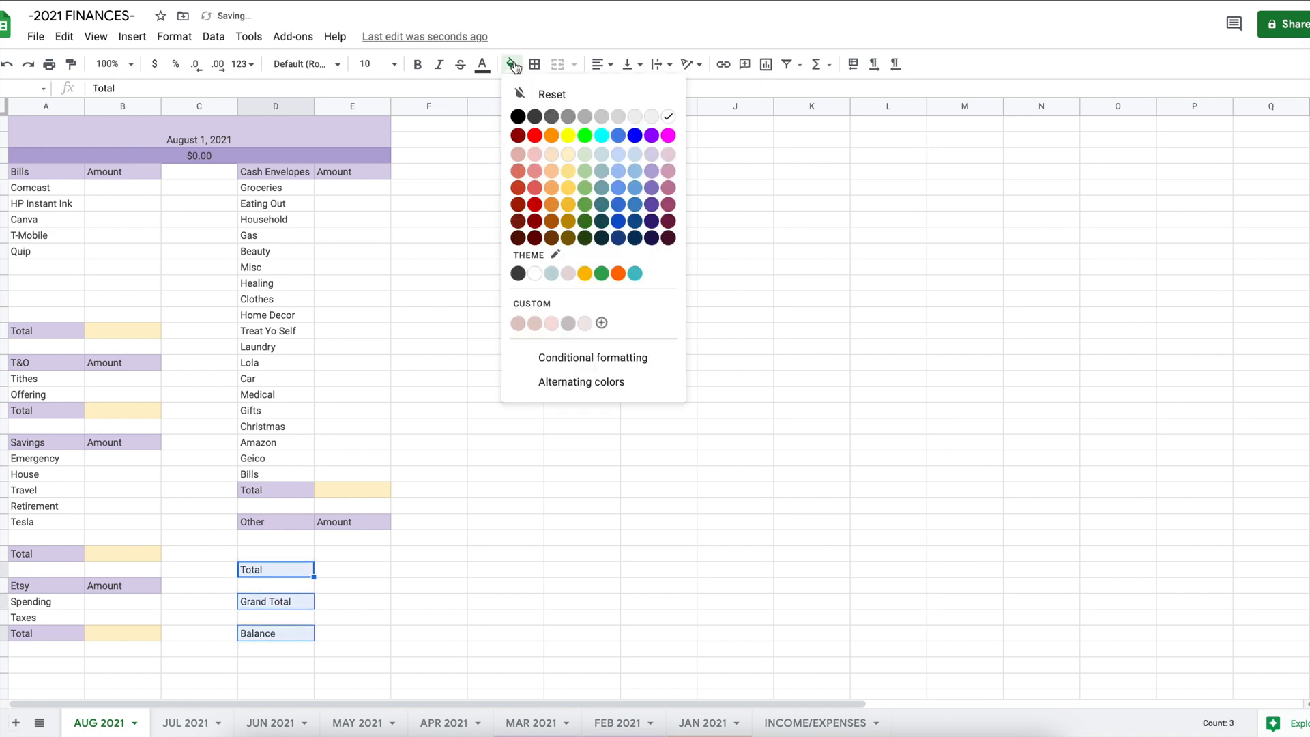
left_click(651, 155)
- Fill the amount cells beside the Other section's Total, Grand Total and Balance with light yellow
left_click(345, 575)
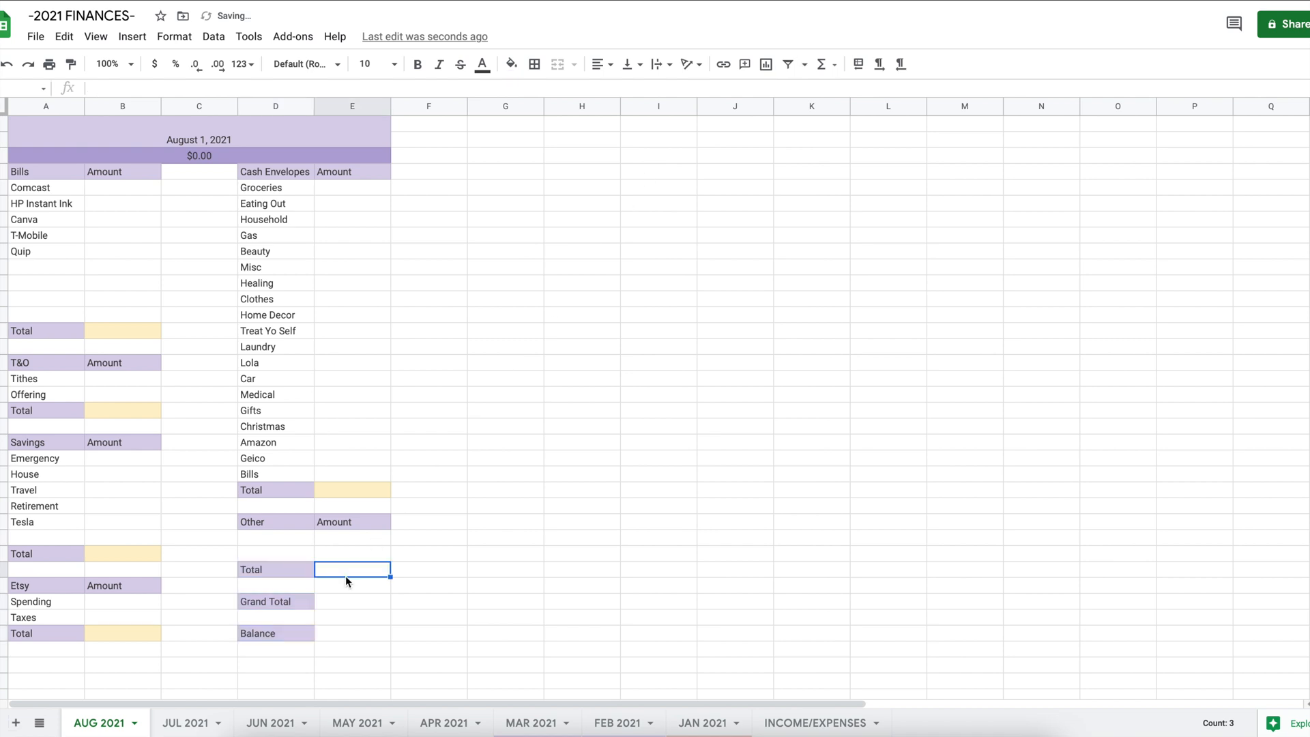
left_click(354, 600, "ctrl")
left_click(354, 635, "ctrl")
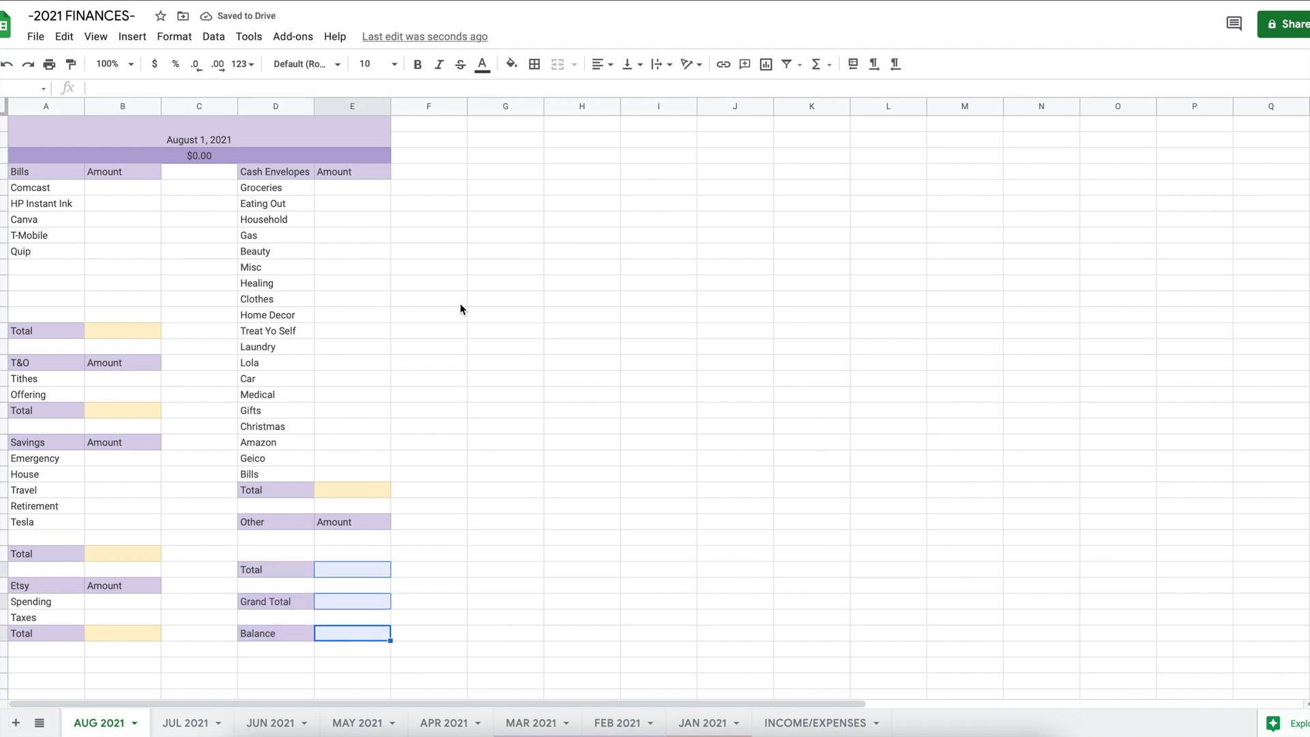
left_click(511, 64)
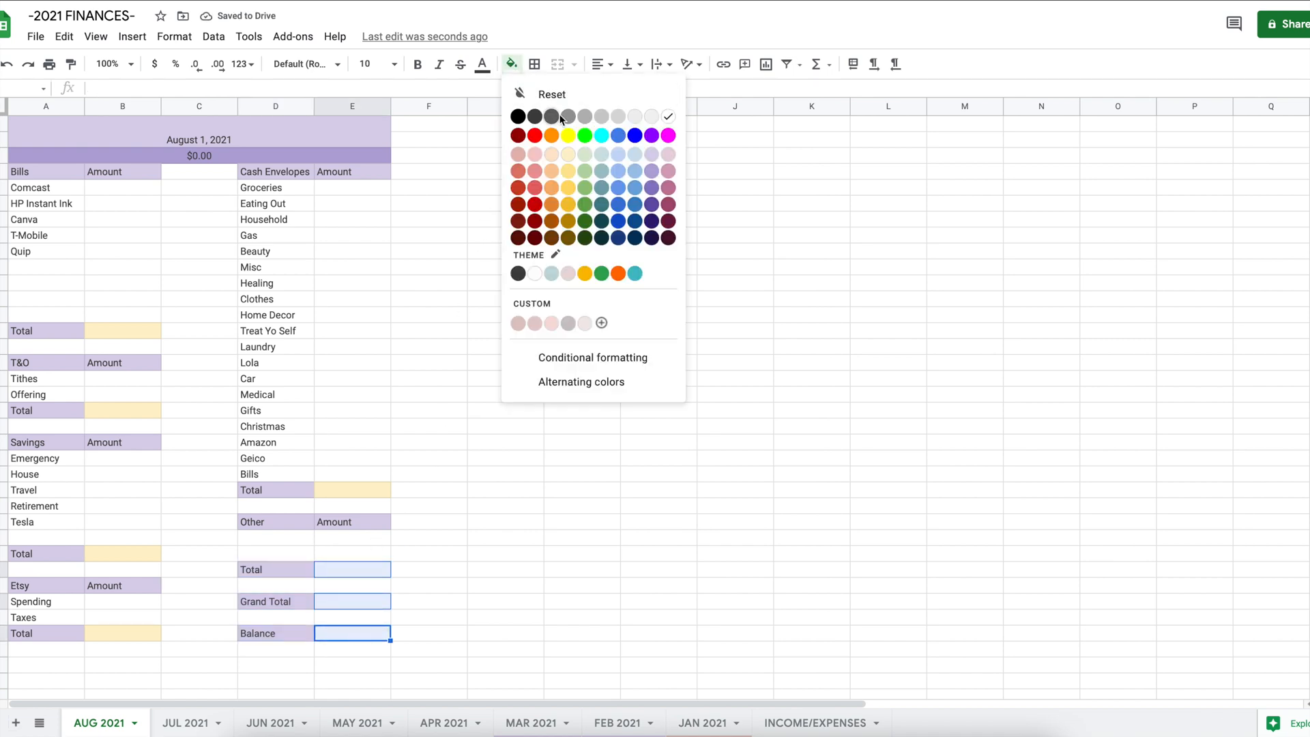
left_click(569, 154)
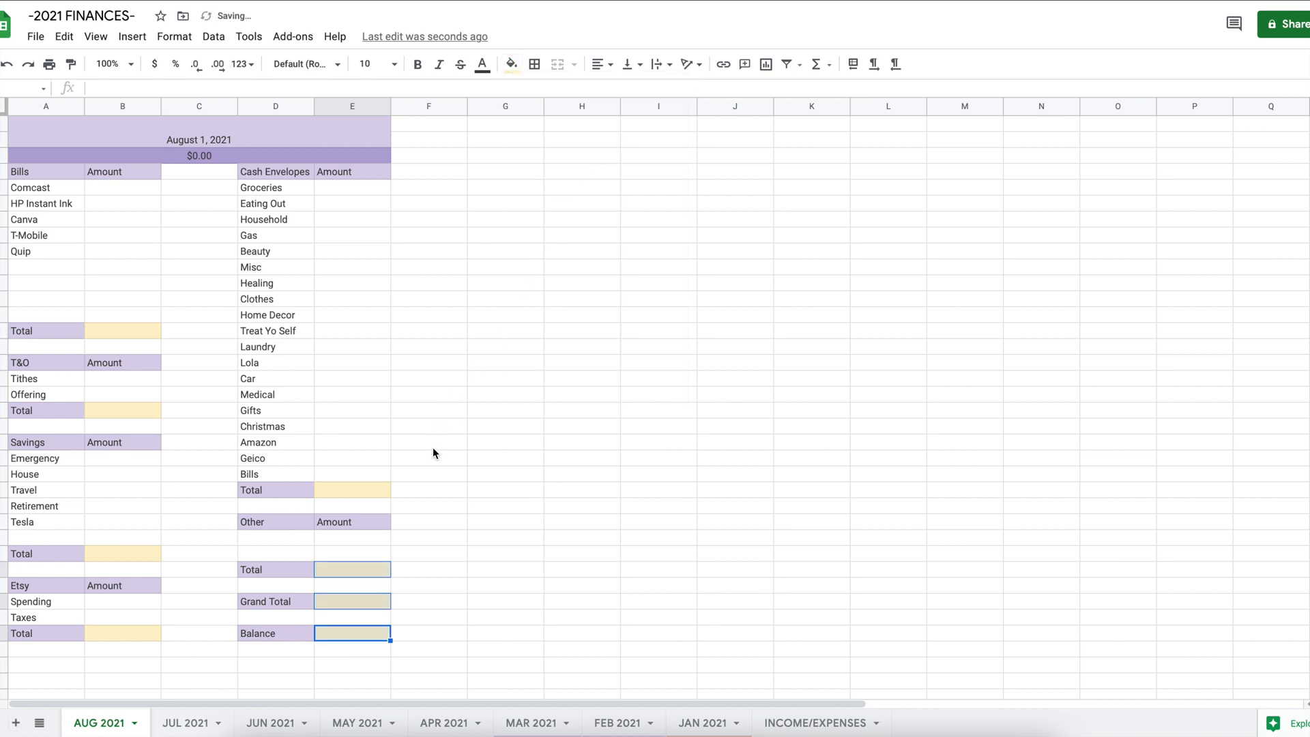
left_click(505, 442)
- Enter 0 as the amount for every bill from Comcast to Quip
left_click(104, 191)
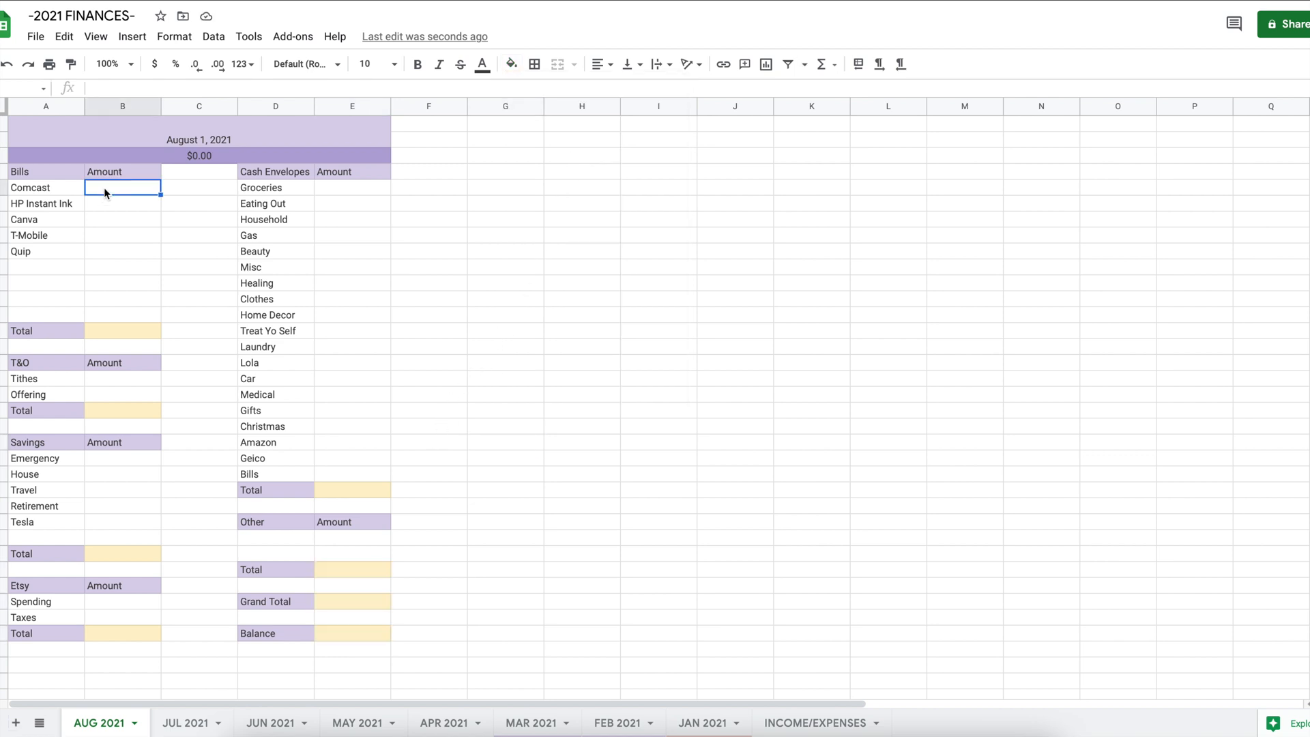
type("0")
key("Return")
type("0")
key("Return")
type("0")
key("Return")
type("0")
key("Return")
type("0")
key("Return")
- Enter 0 as the amount for Tithes and Offering in the T&O section
key("Return")
key("Return")
key("Return")
key("Return")
key("Return")
key("Return")
key("Return")
type("0")
key("Return")
type("0")
key("Return")
- Enter 0 as the amount for each Savings item from Emergency to Tesla and for Etsy Spending and Taxes
key("Return")
key("Return")
key("Return")
type("0 0 0 0 0")
key("Return")
key("Return")
key("Return")
key("Return")
key("Return")
type("0")
key("Return")
type("0")
- Enter 0 as the amount for every cash envelope from Groceries to Bills
left_click(367, 190)
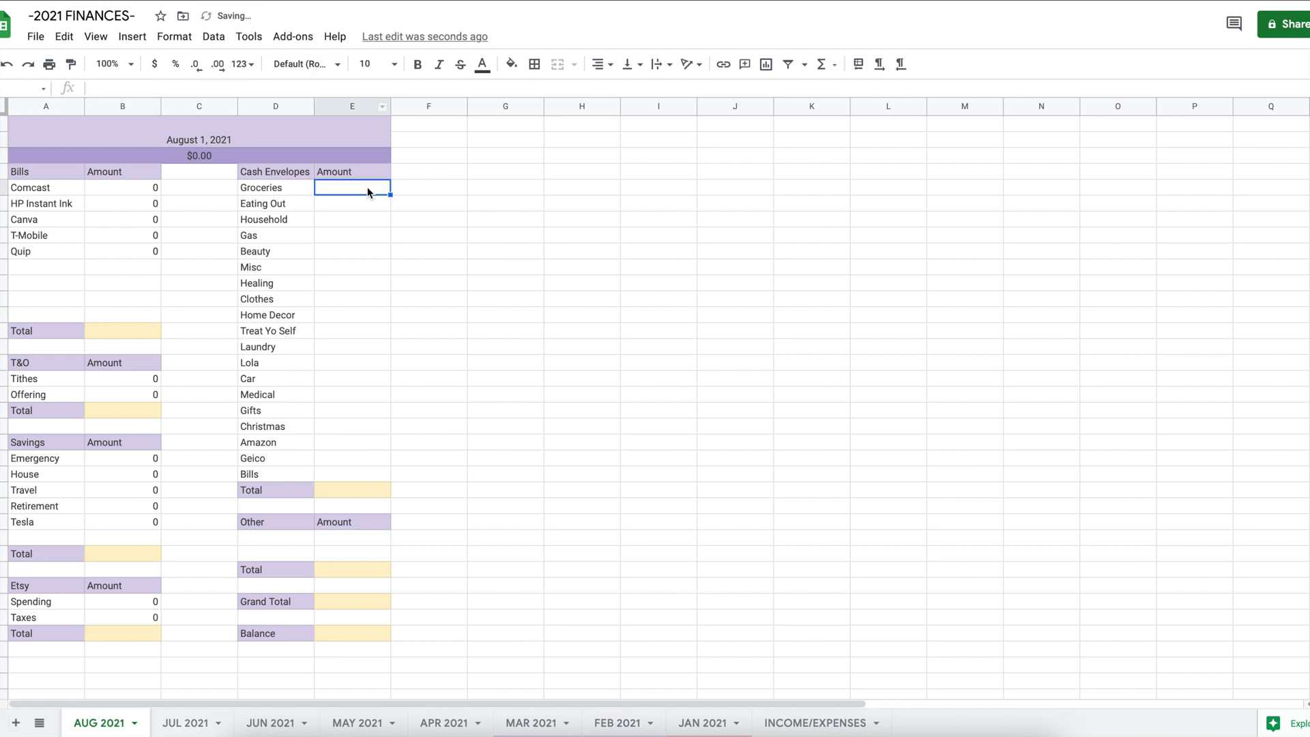
type("0 0 0 0 0 0 0 0 0 0 0 0 0 0 0 0 0 0")
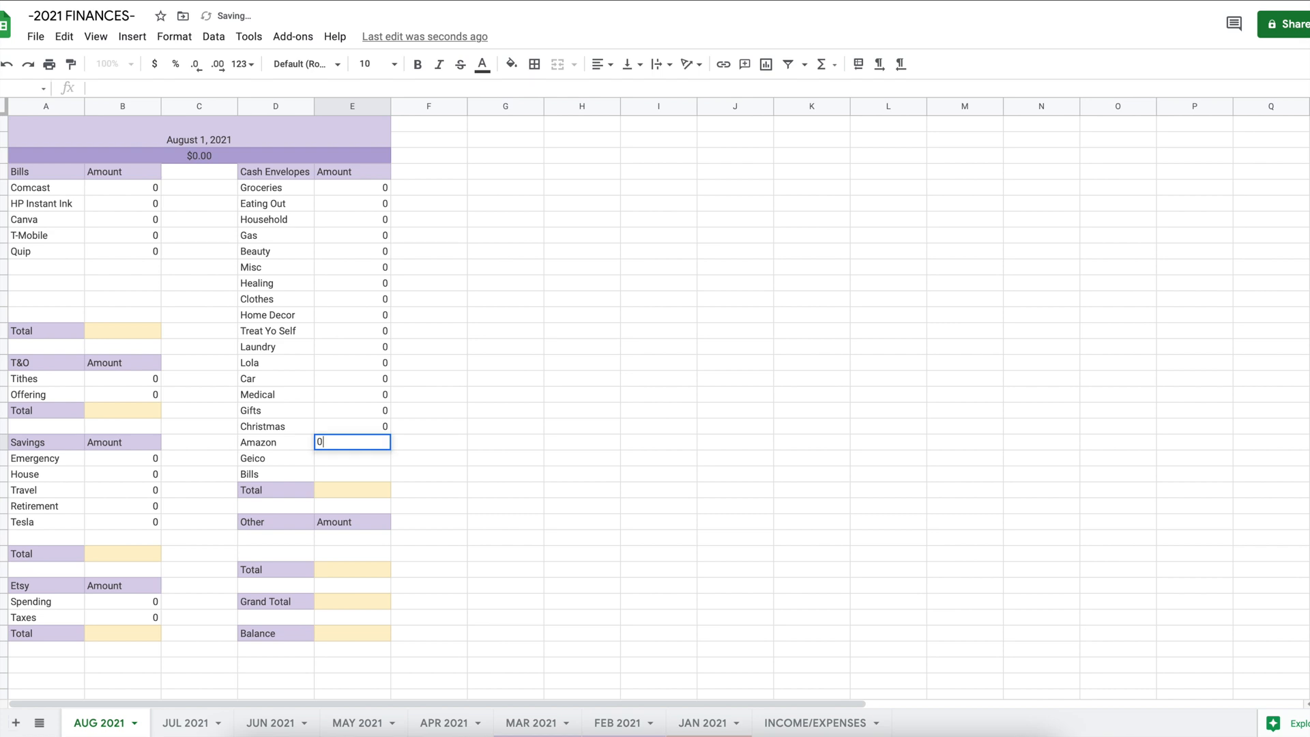
key("Return")
type("0")
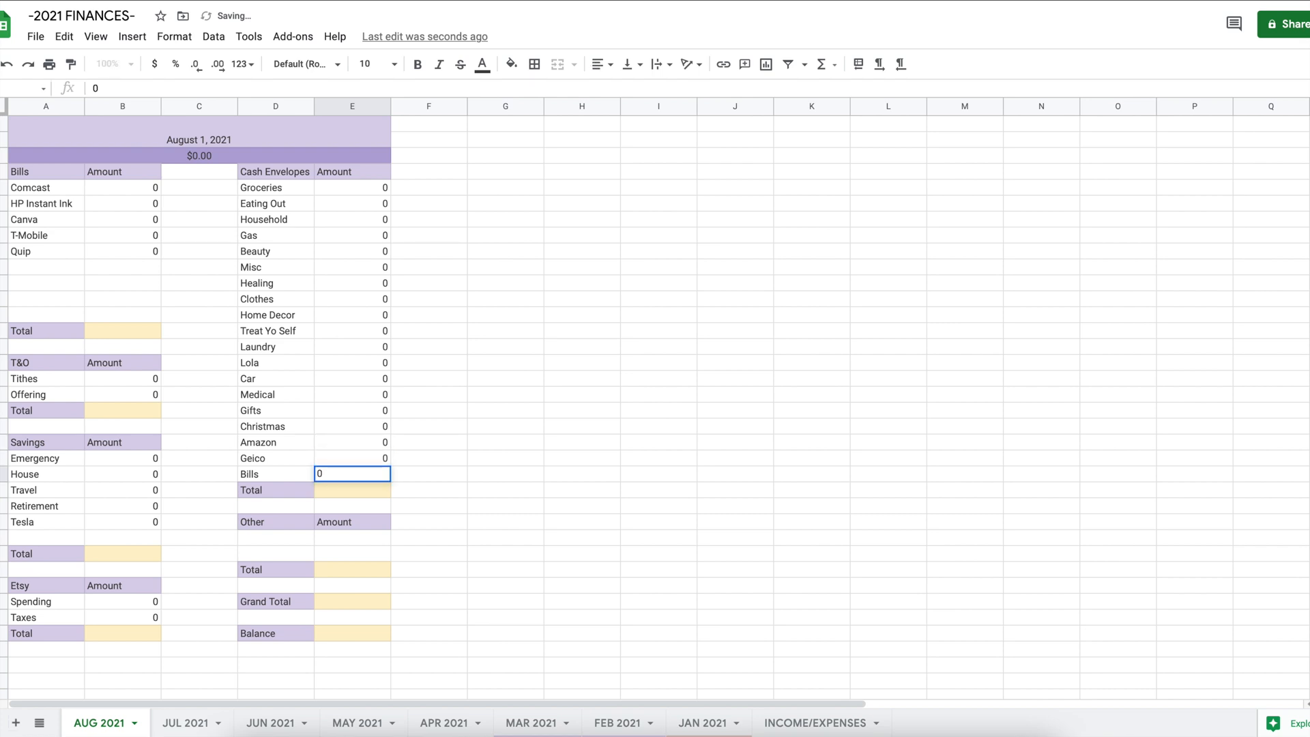
- Format the Cash Envelopes amounts and the Bills amounts from Comcast to Quip as currency
left_click(358, 189, "shift")
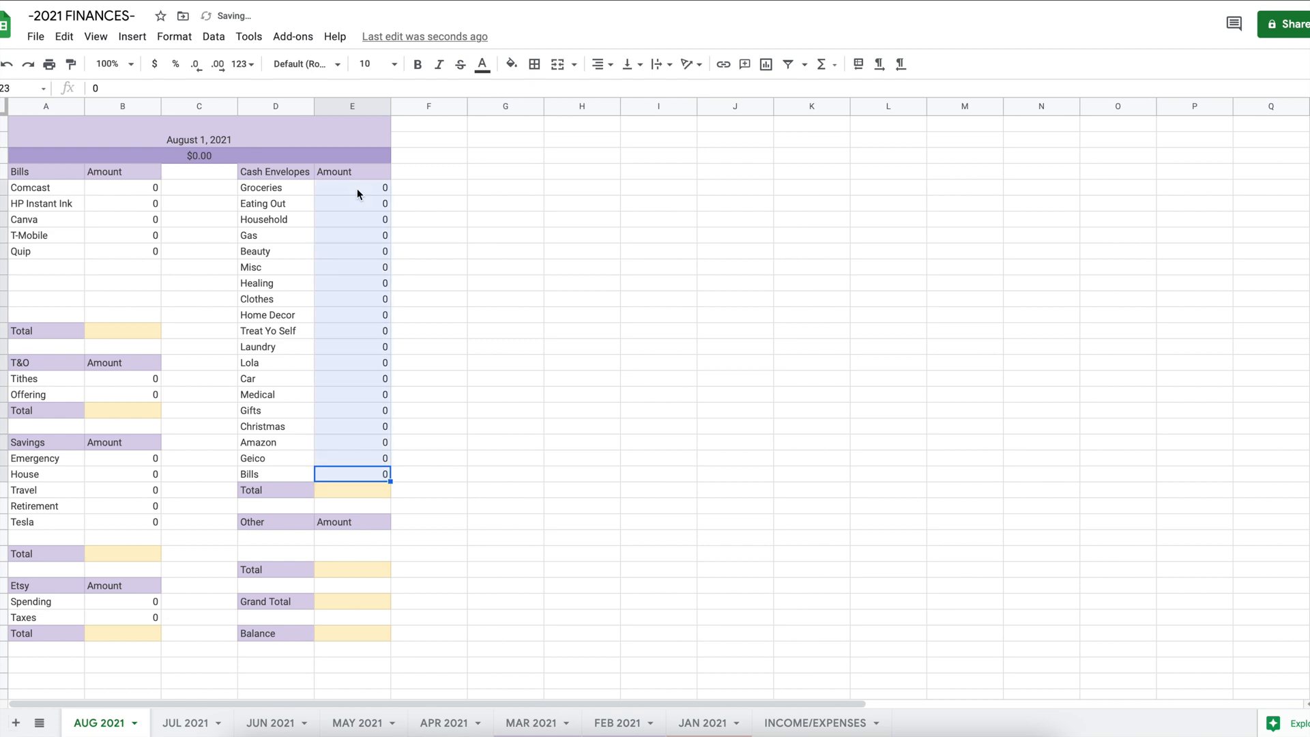
left_click(154, 64)
left_click(133, 190)
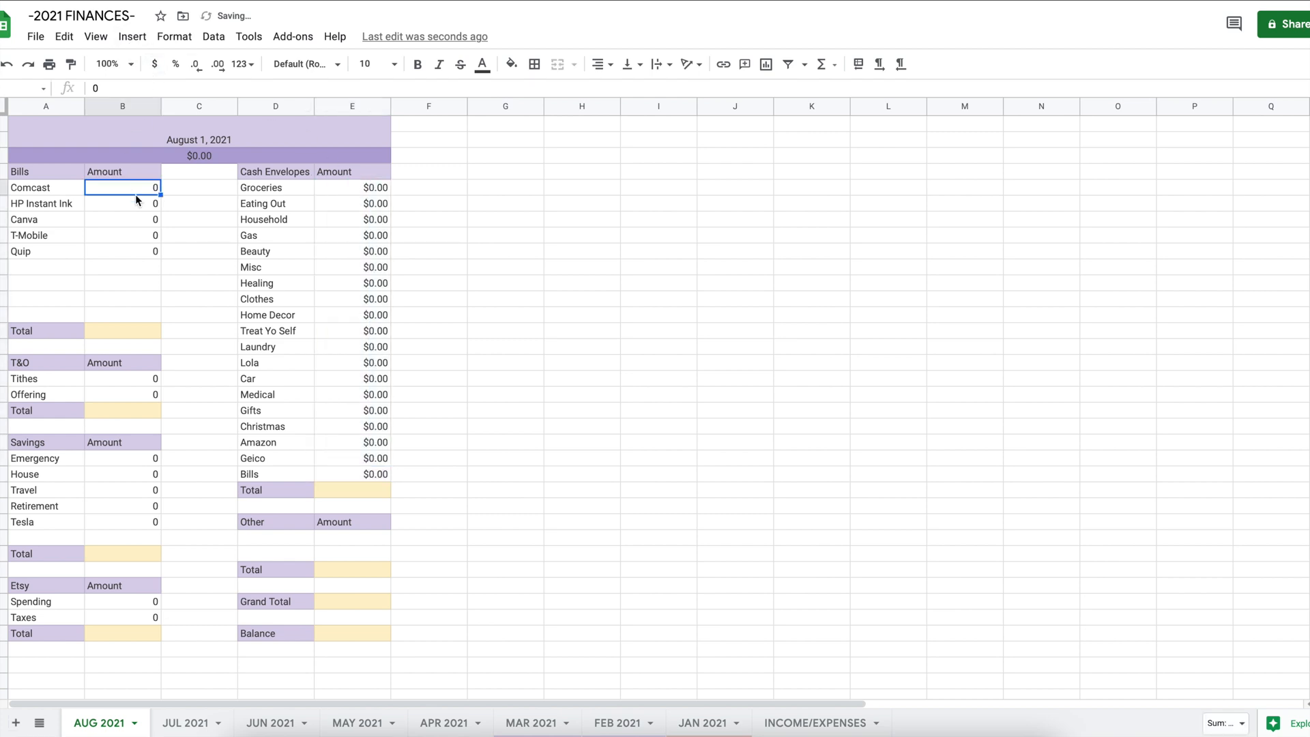
left_click(149, 254, "shift")
left_click(154, 65)
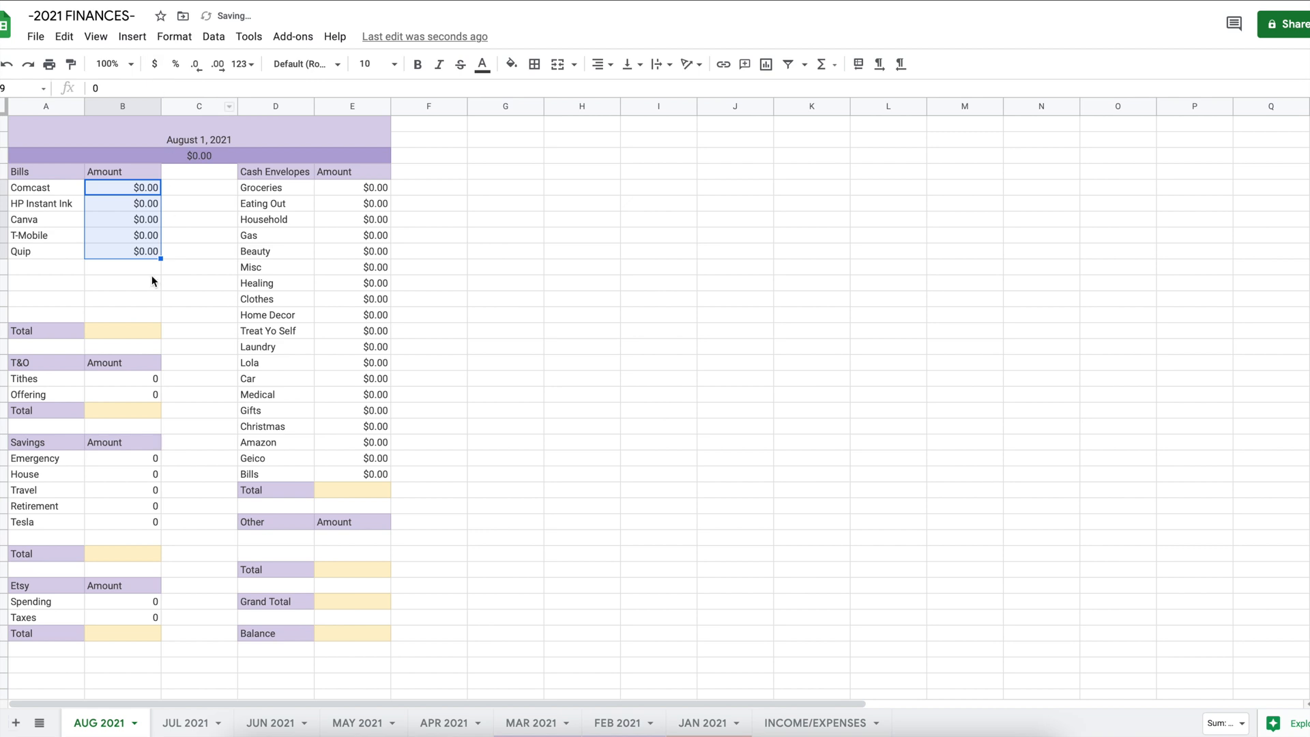
- Format the T&O, Savings and Etsy amounts as currency
left_click(139, 380)
left_click(148, 396, "shift")
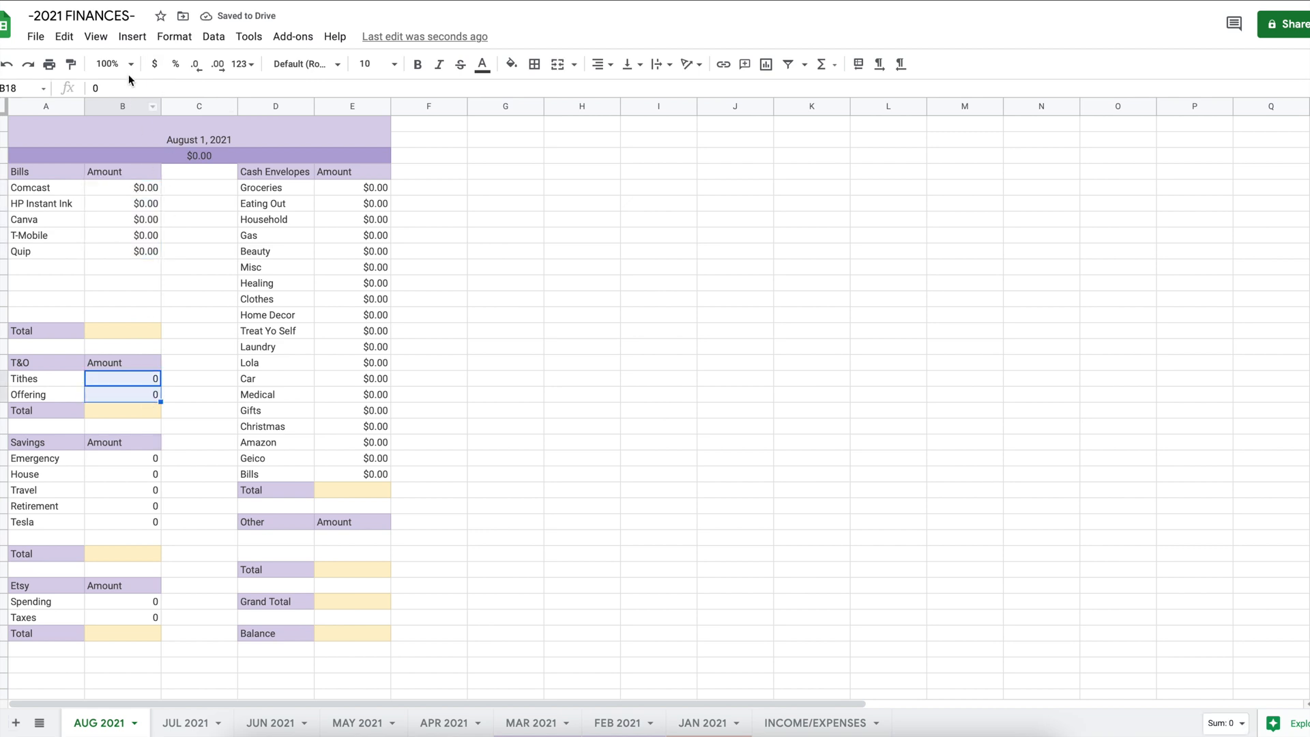
left_click(154, 66)
left_click(135, 460)
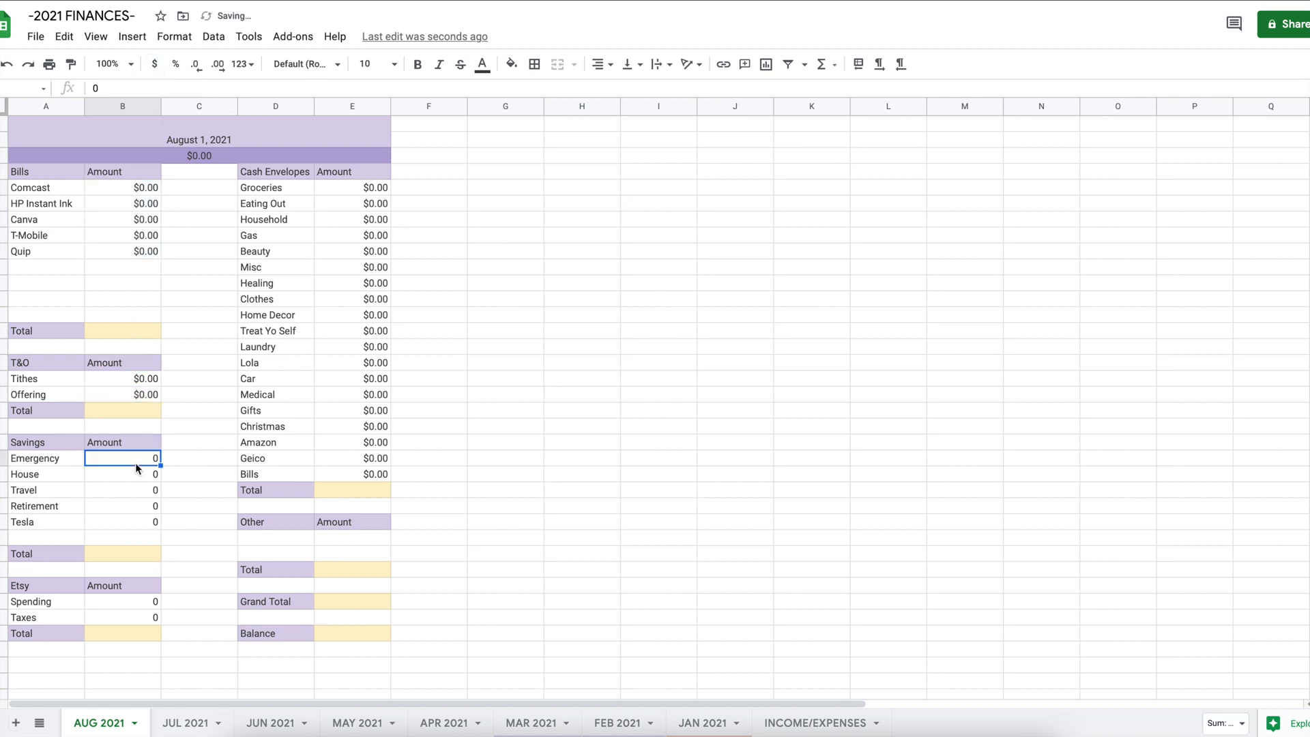
left_click(144, 523, "shift")
left_click(155, 65)
left_click(135, 598)
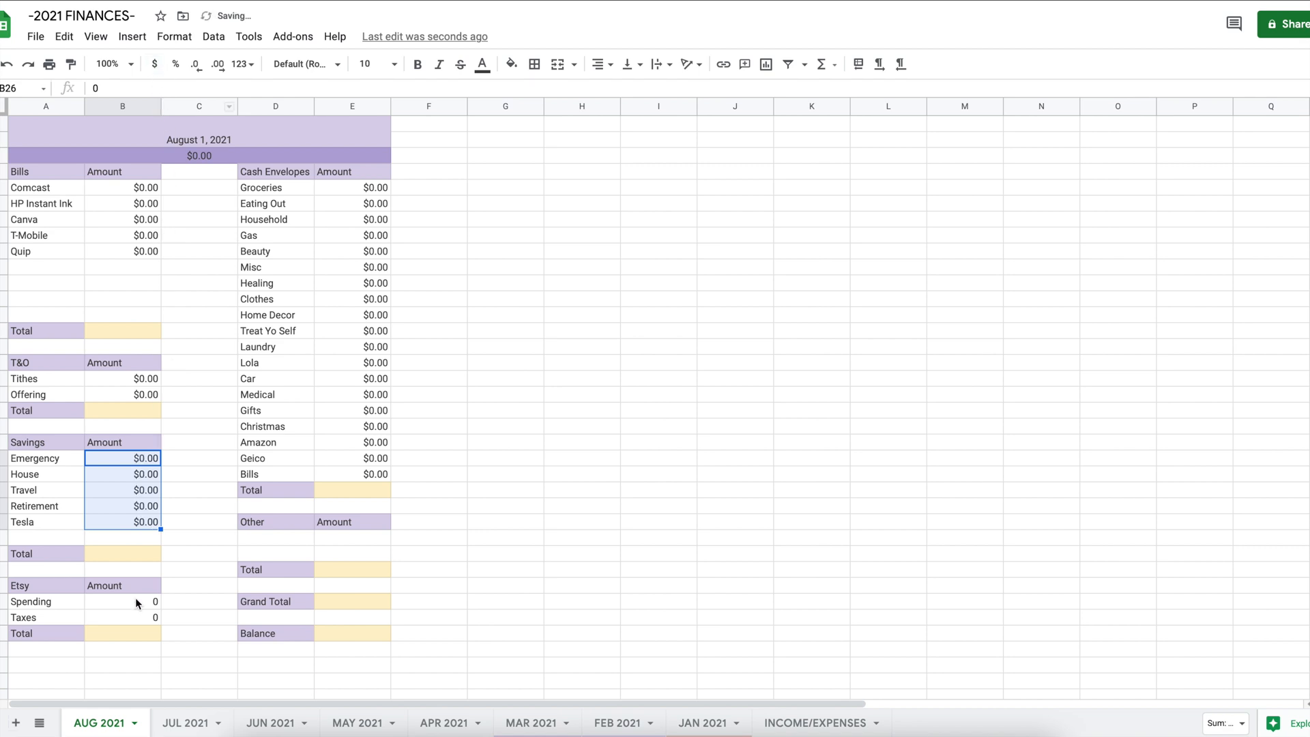
left_click(145, 621, "shift")
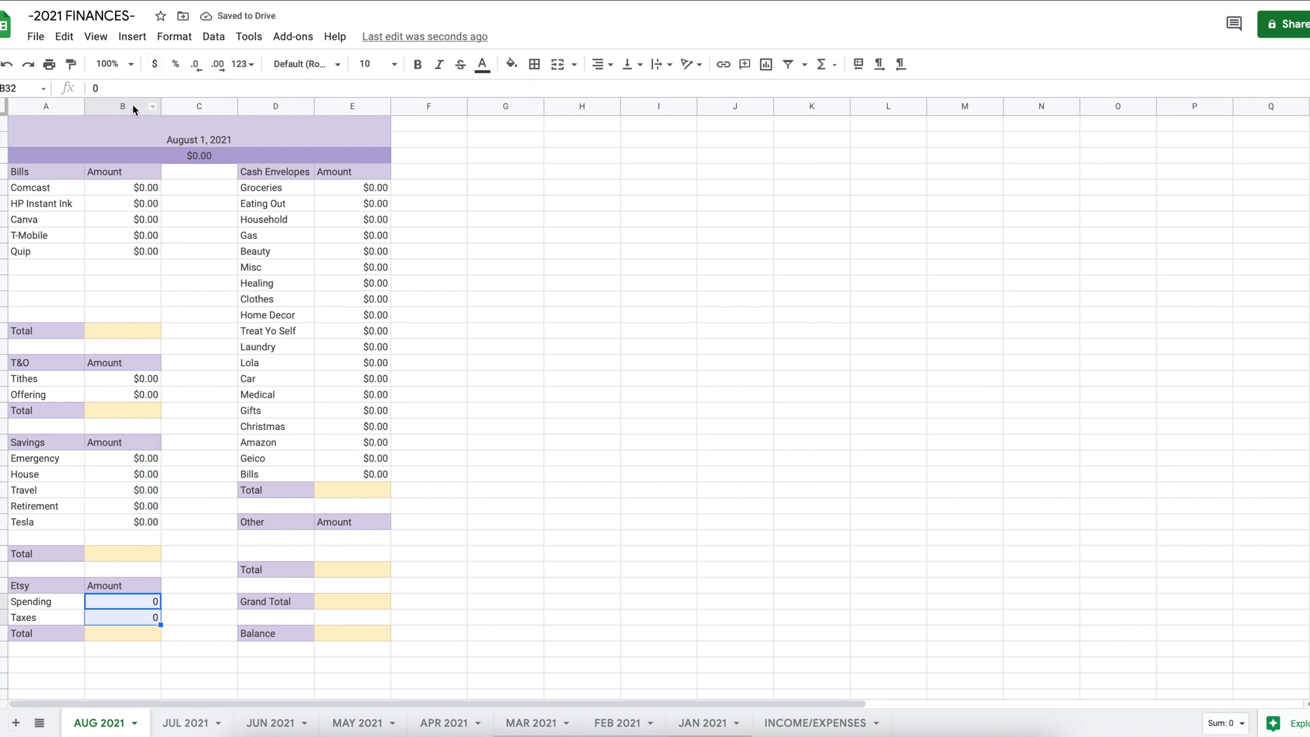
left_click(155, 66)
- Apply the currency format to all light yellow total cells in columns B and E, including Grand Total and Balance
left_click(346, 490)
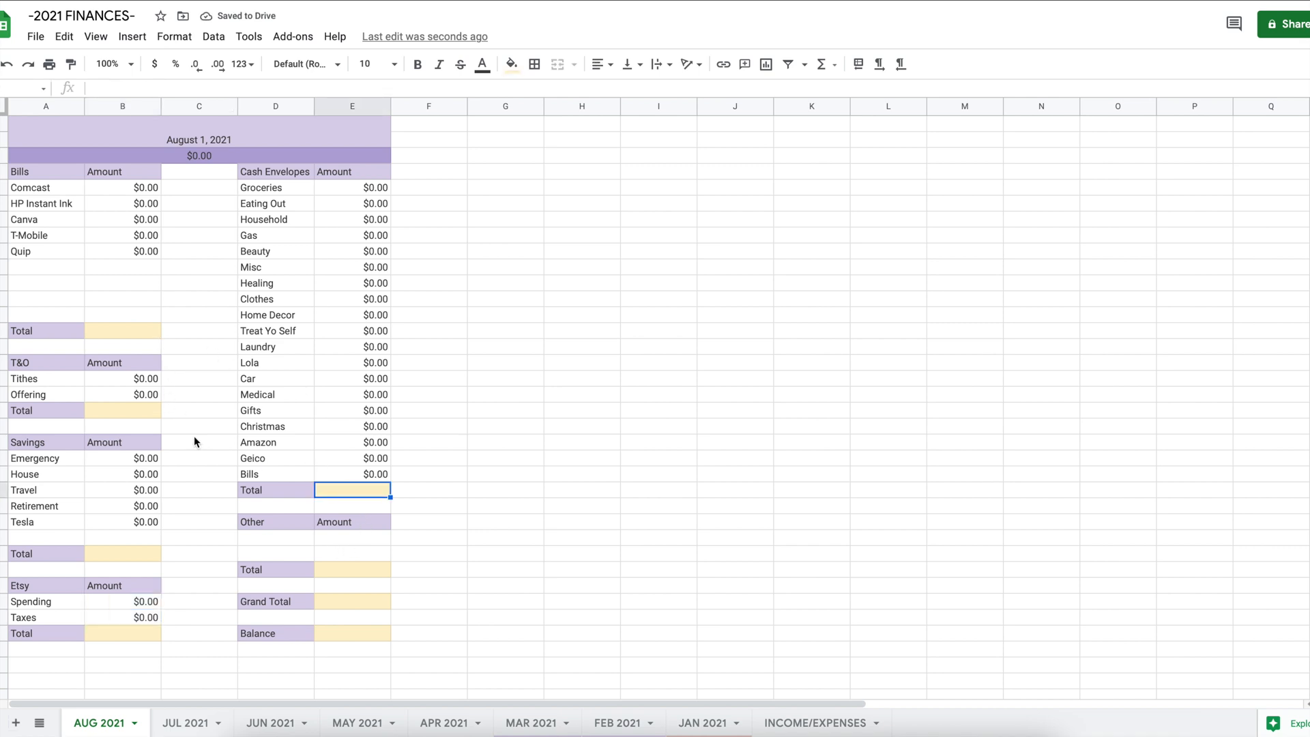
left_click(153, 334)
left_click(157, 66)
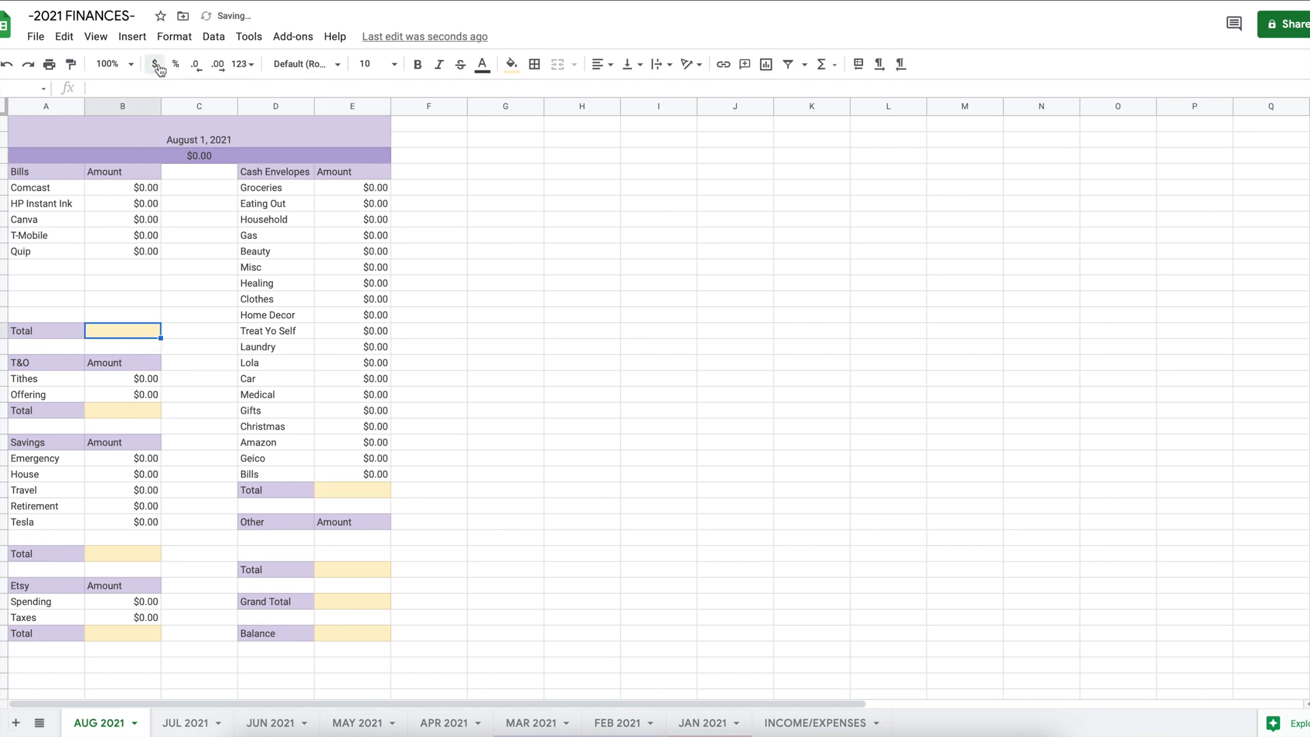
left_click(145, 409, "ctrl")
left_click(140, 554, "ctrl")
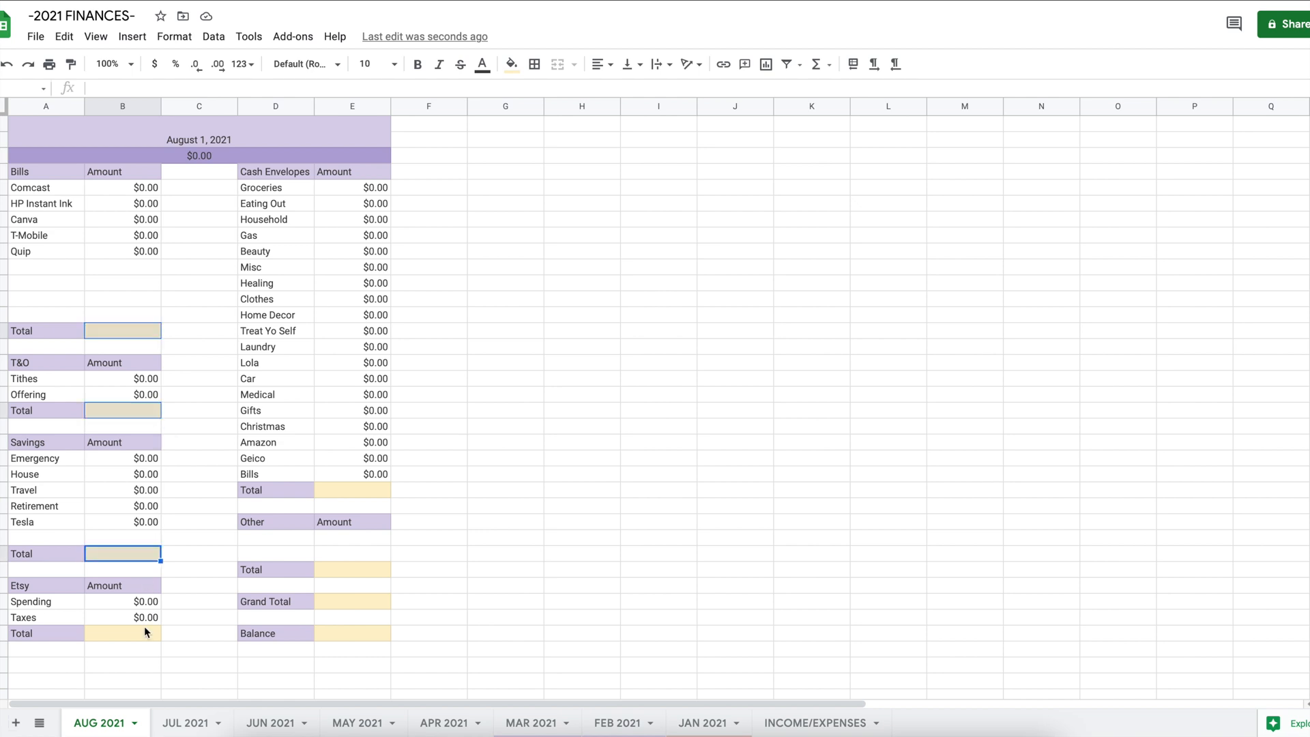
left_click(139, 632, "ctrl")
left_click(337, 636, "ctrl")
left_click(338, 603, "ctrl")
left_click(336, 566, "ctrl")
left_click(337, 494, "ctrl")
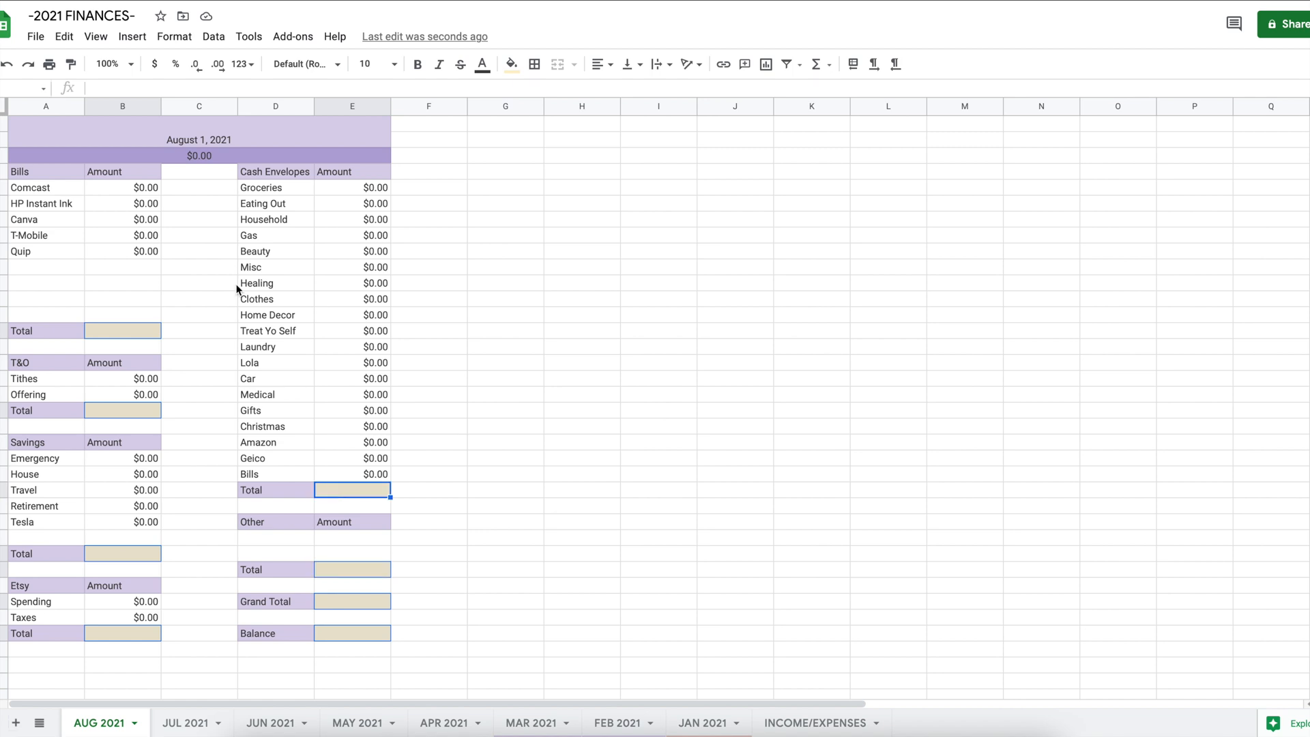
left_click(155, 67)
left_click(423, 284)
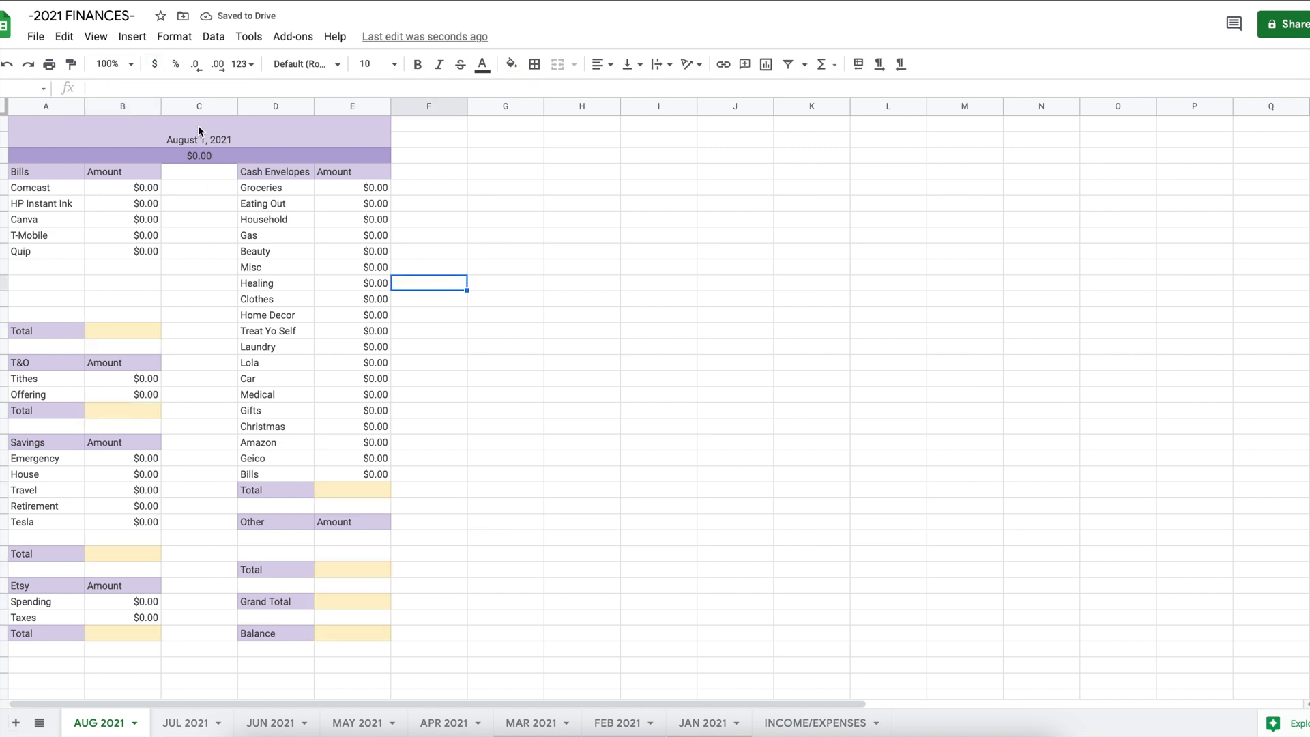
- Format the August 1, 2021 title in bold Montserrat at size 18
left_click(206, 142)
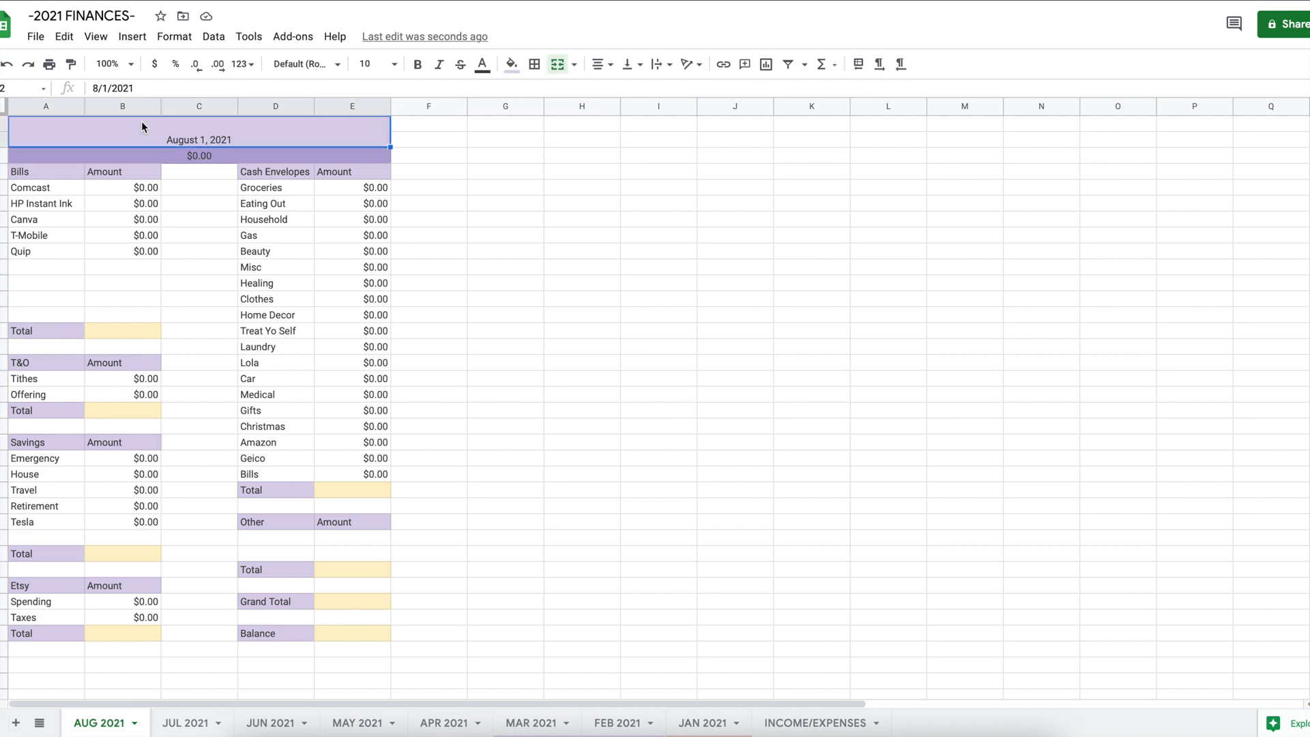
left_click(338, 64)
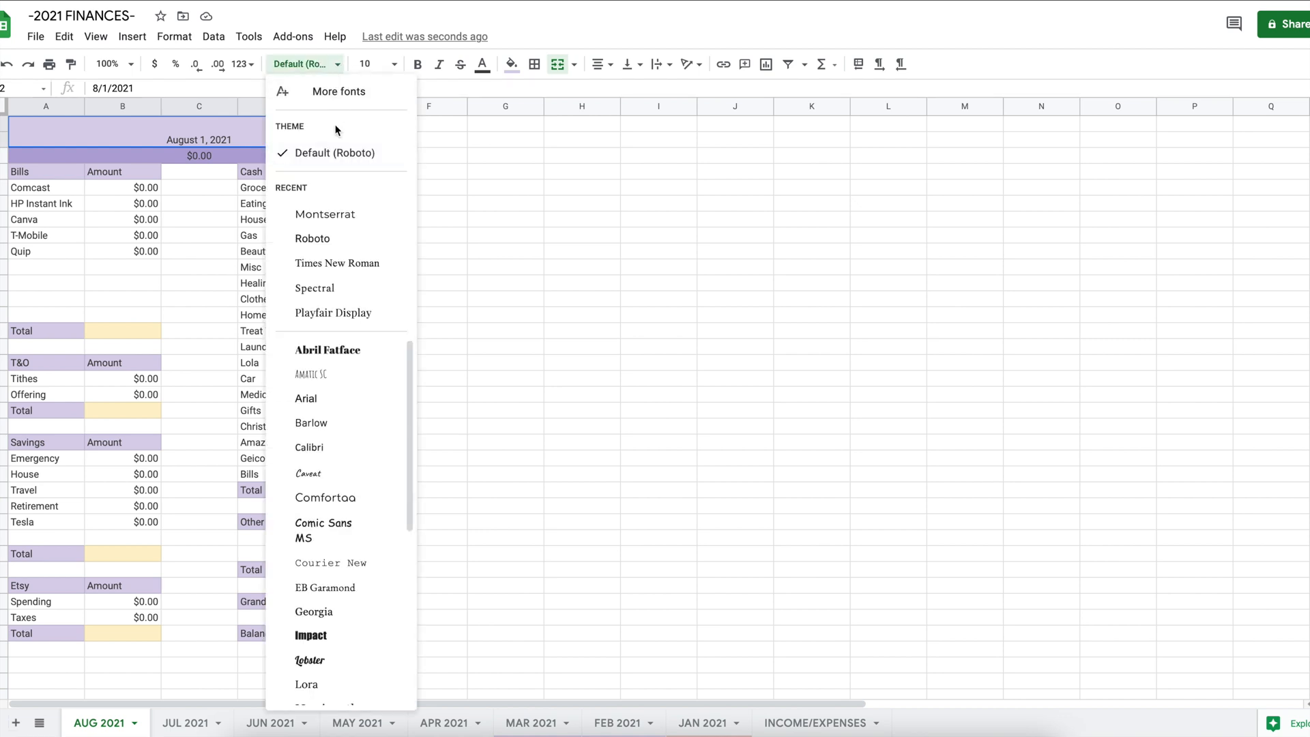
left_click(339, 216)
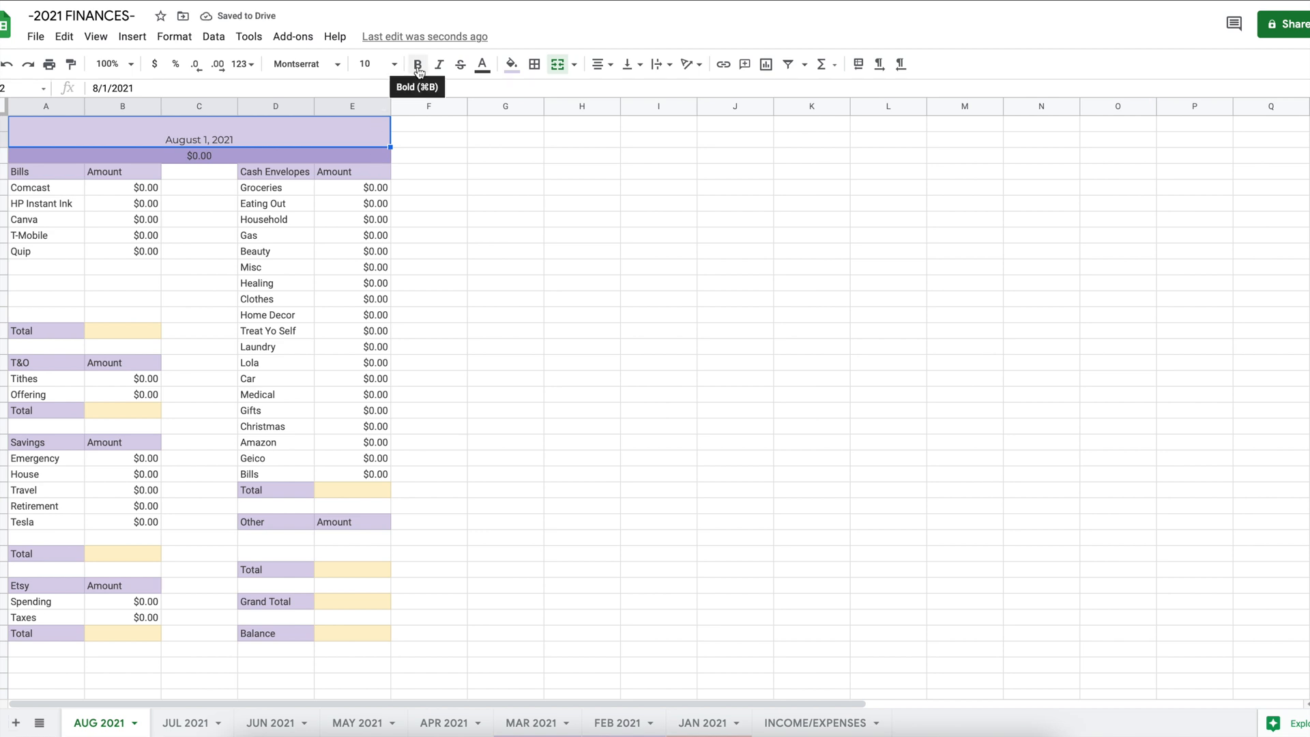
left_click(374, 64)
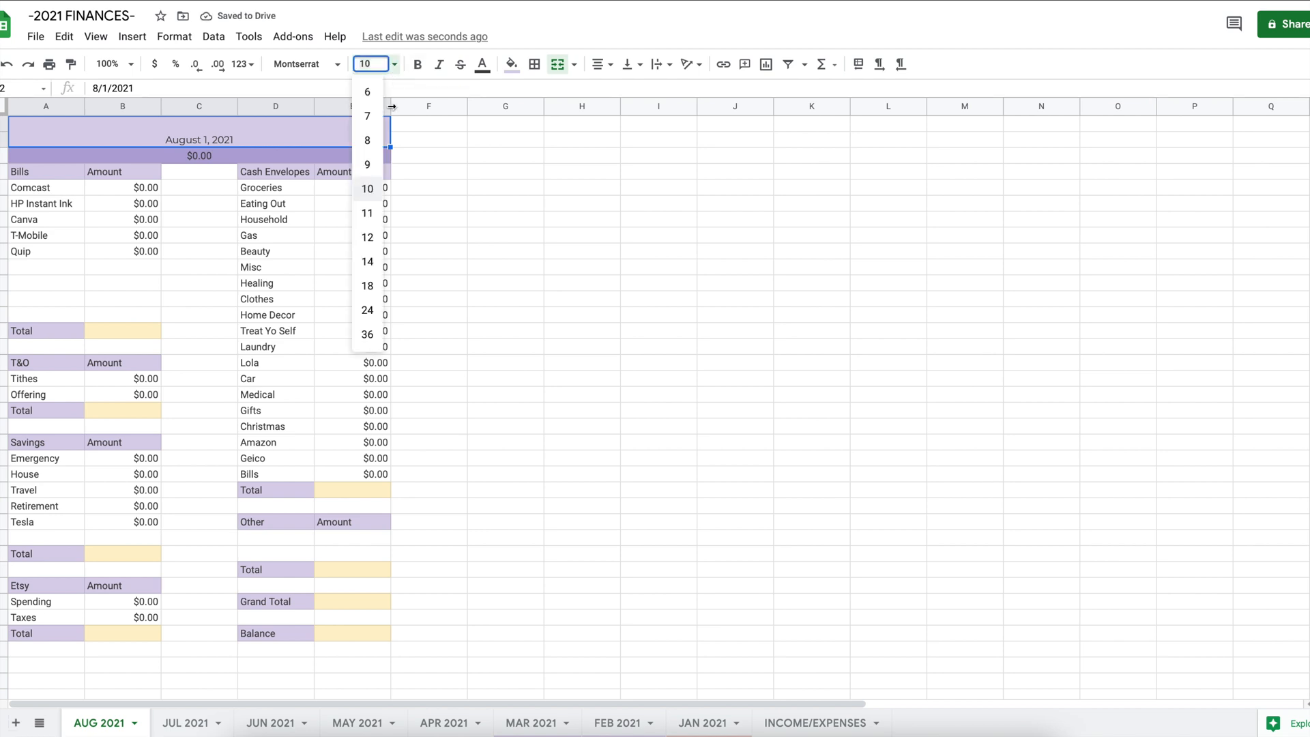
left_click(368, 263)
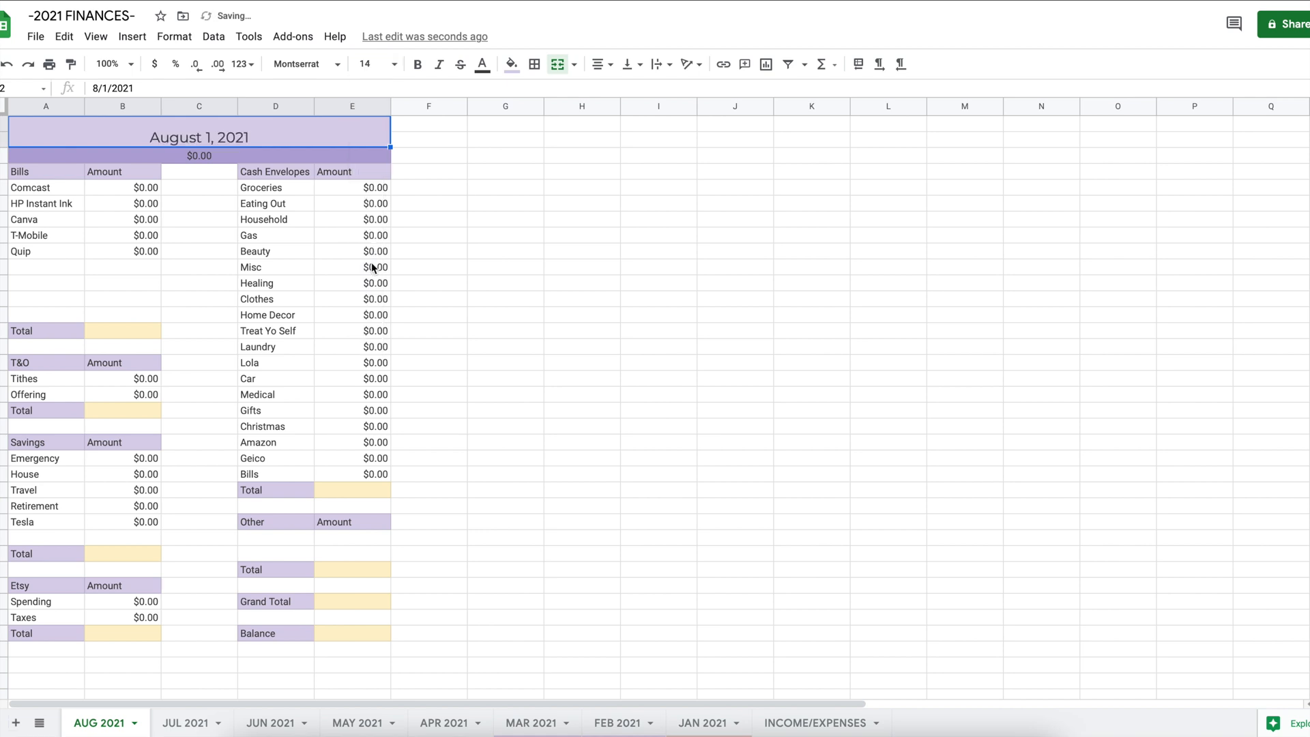
left_click(417, 65)
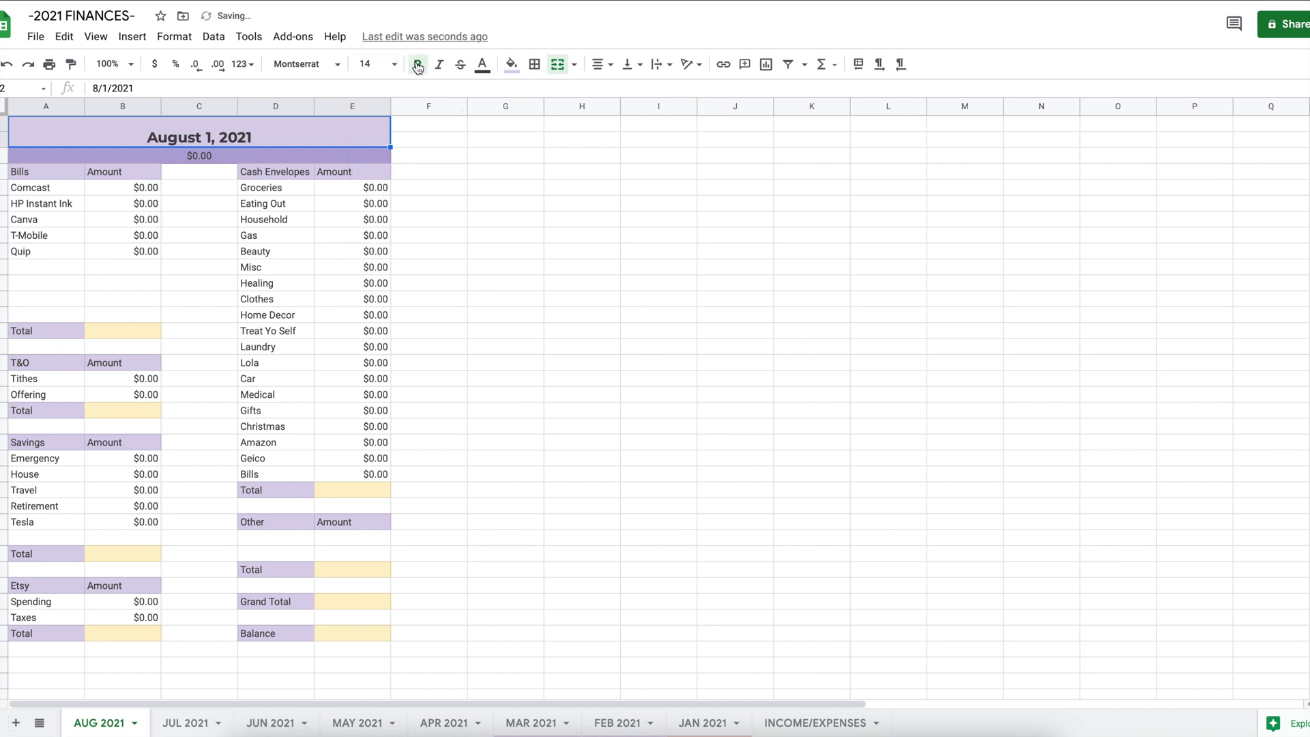
left_click(372, 64)
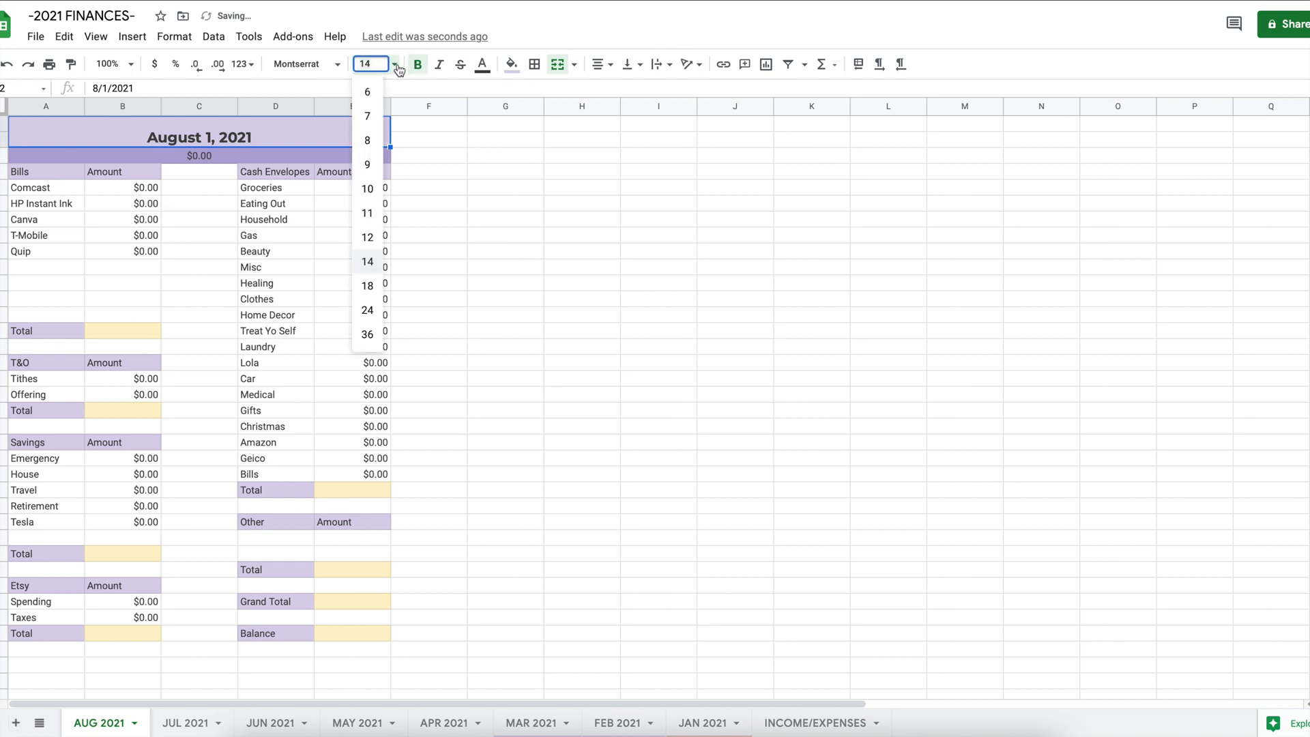
left_click(368, 286)
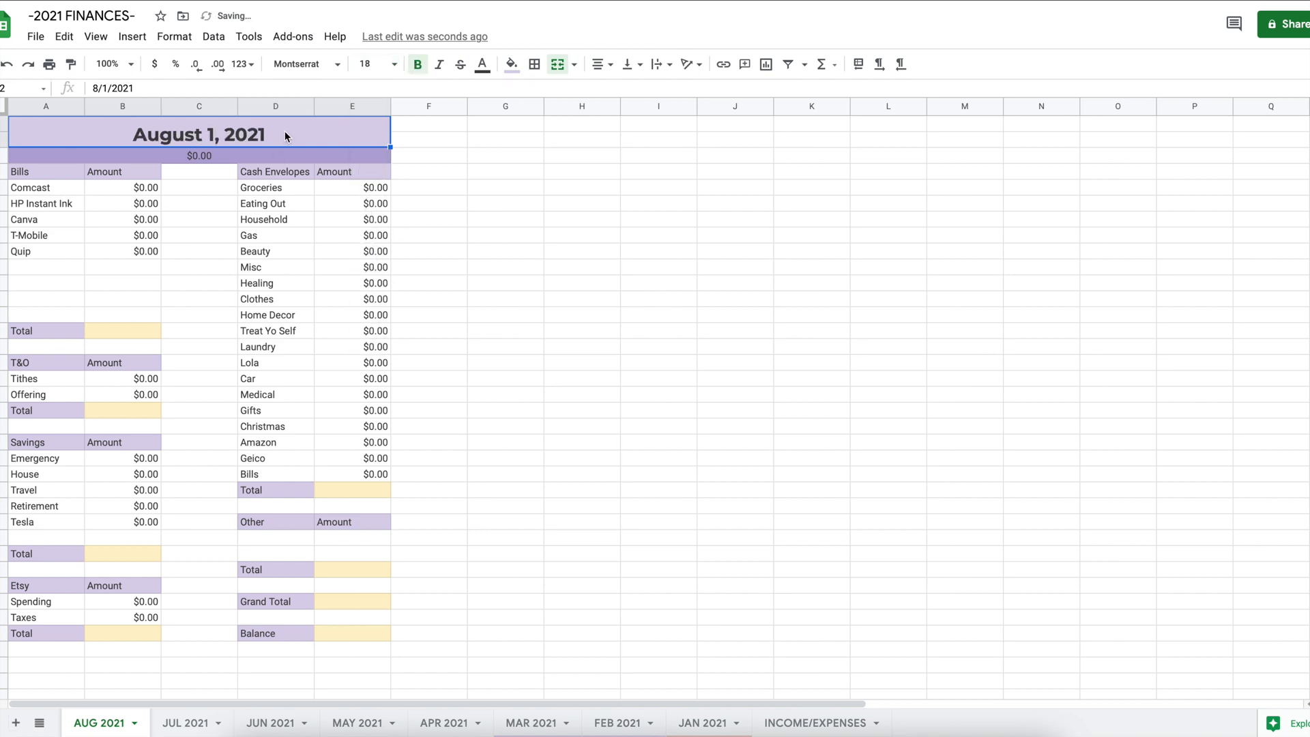
- Replace the sheet title's date with the letter-spaced, all-caps text "A U G U S T 1, 2 0 2 1"
left_click(155, 88)
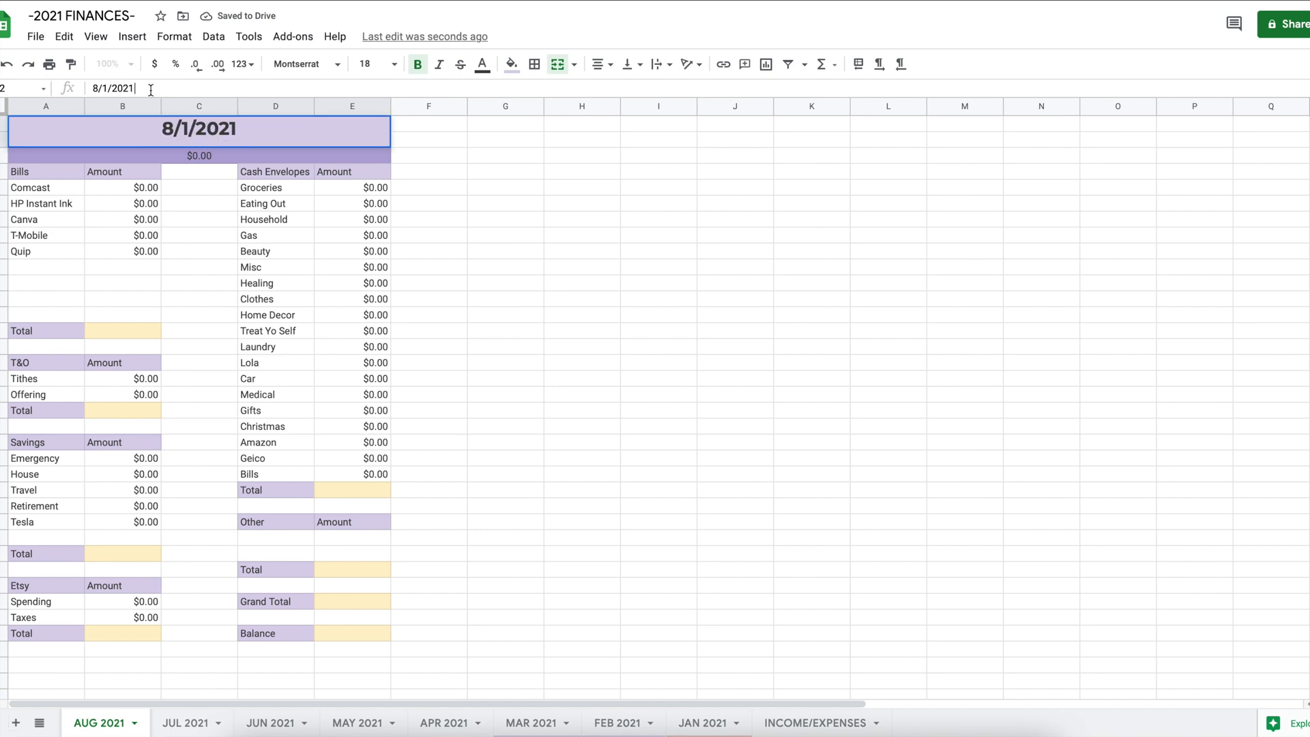
left_click_drag(157, 89, 49, 88)
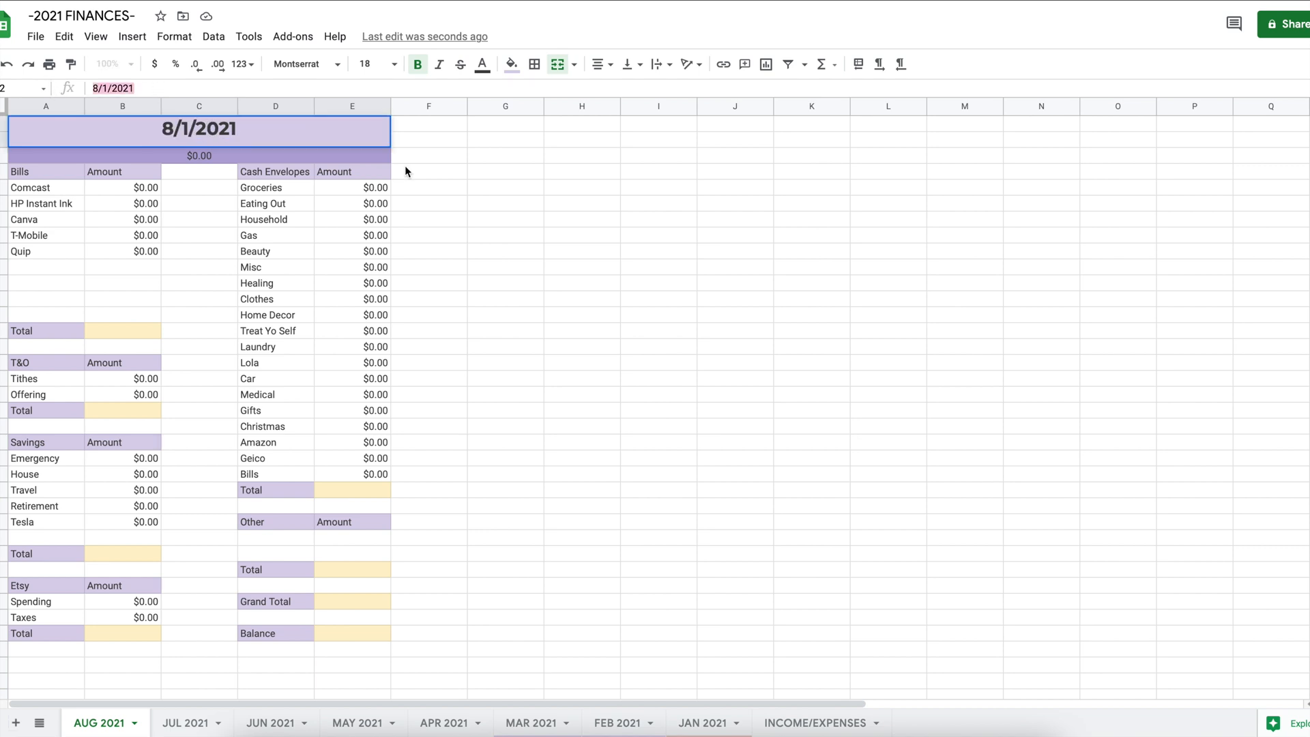
type("A U")
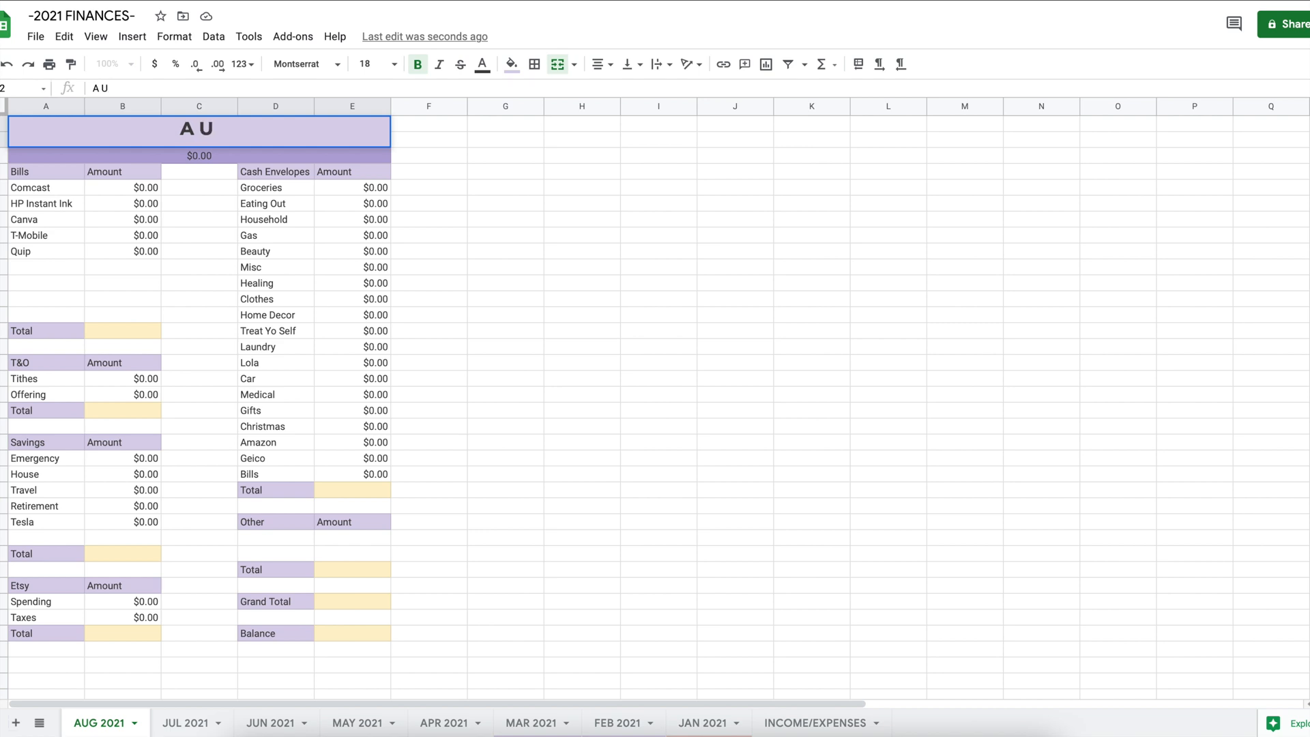
type(" G U S T  1,")
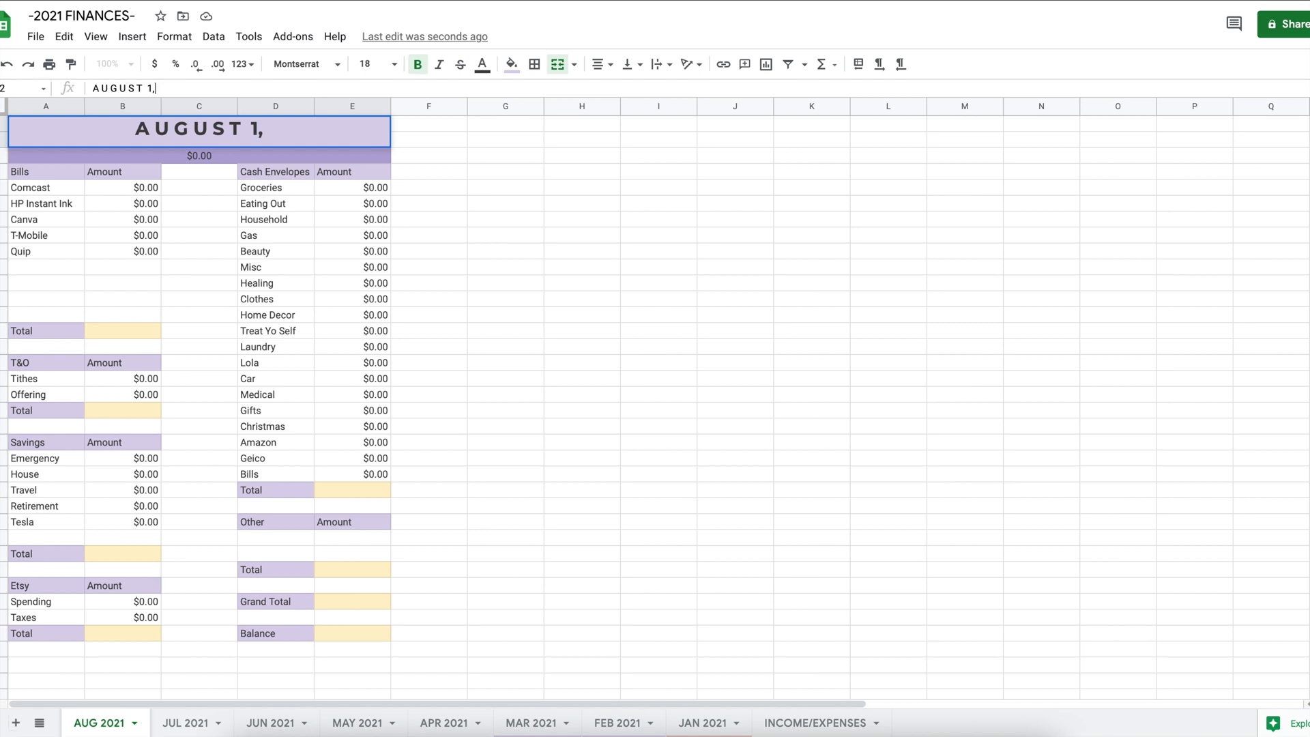
key("BackSpace")
type(", ")
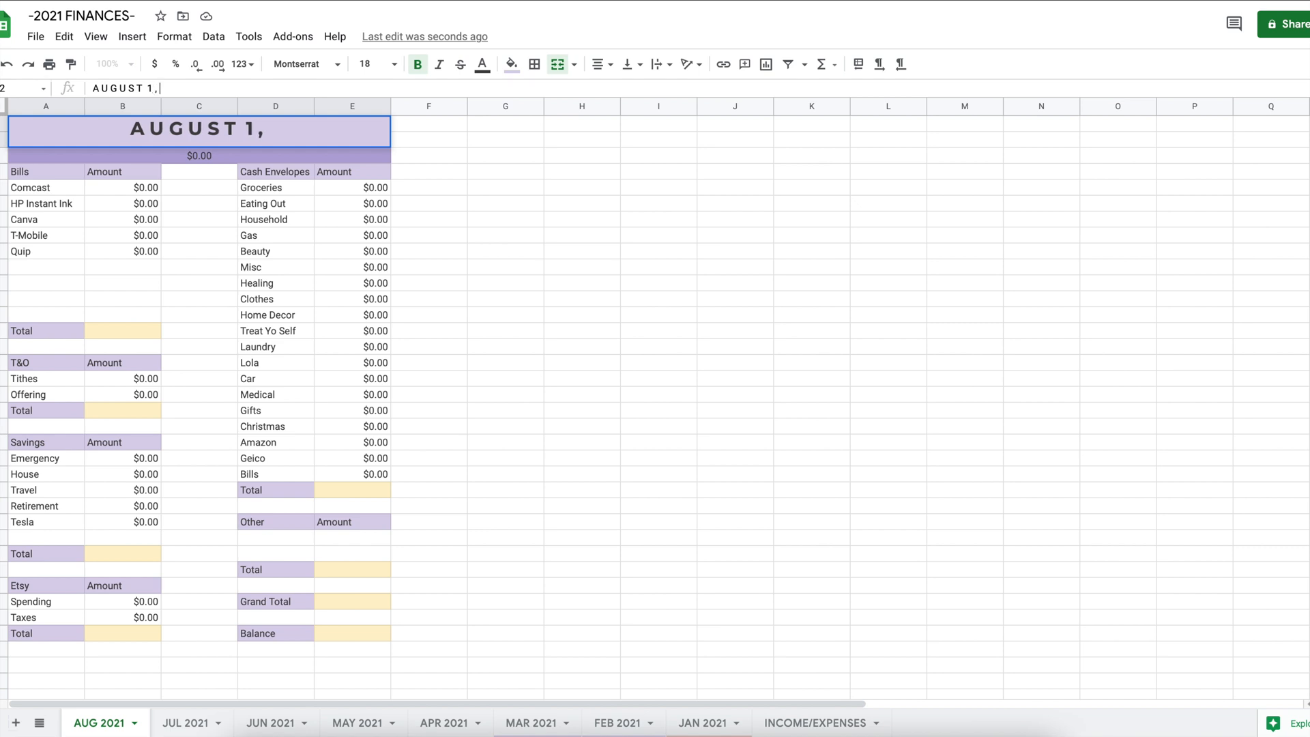
type("  2 0 2")
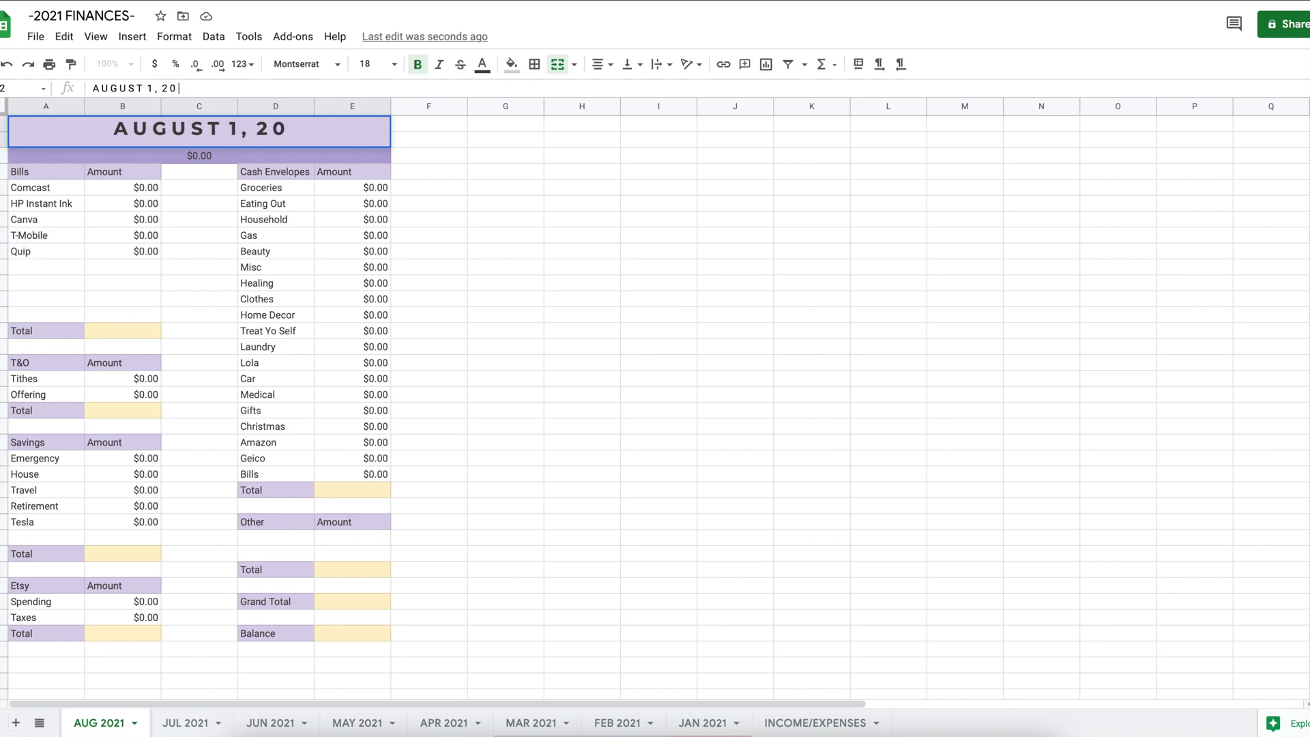
type(" 1")
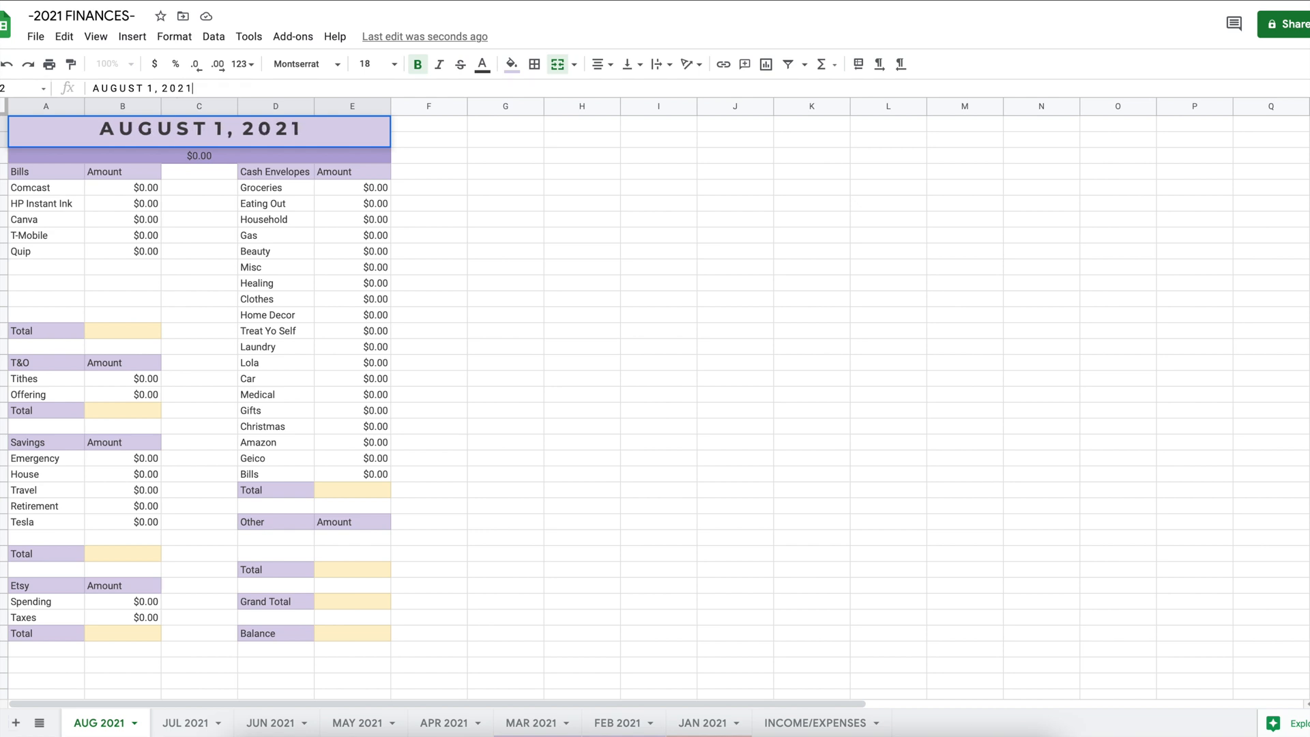
left_click(217, 130)
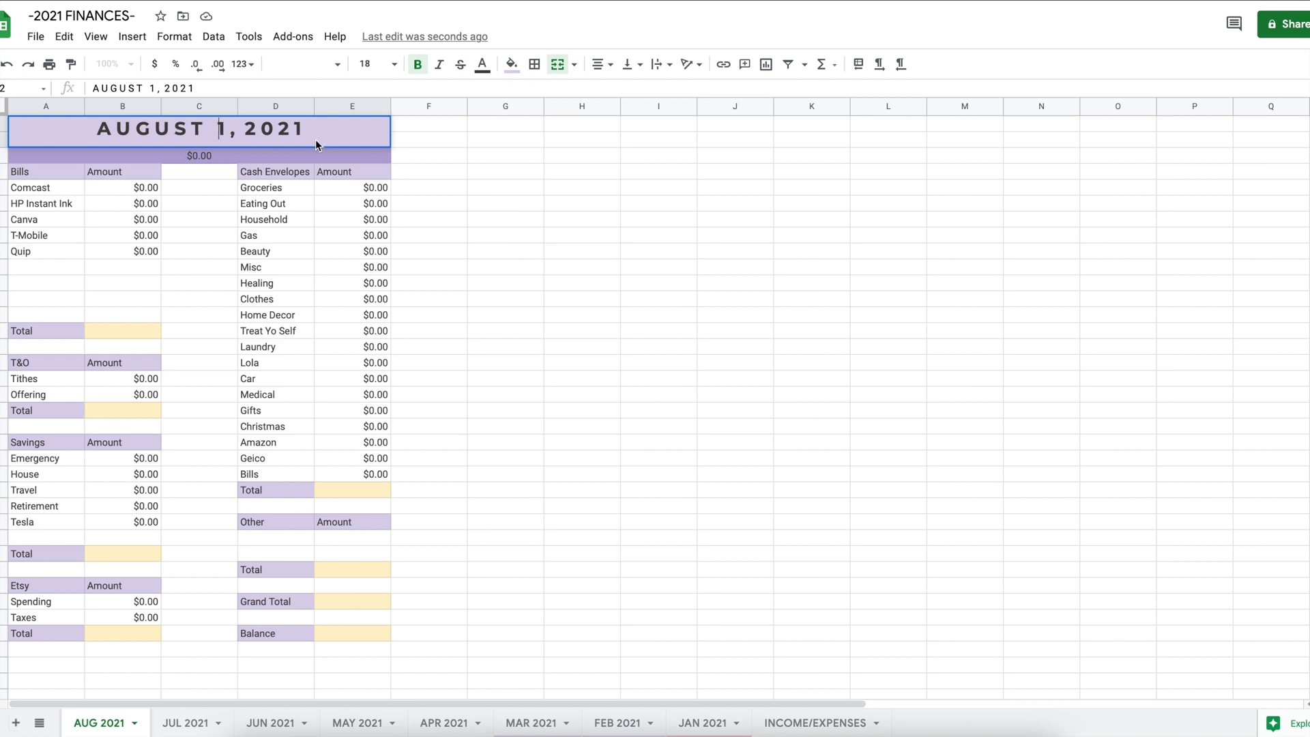
left_click(423, 186)
- Bold the amount row below the title and all light yellow total cells in columns B and E, including Grand Total and Balance
left_click(266, 157)
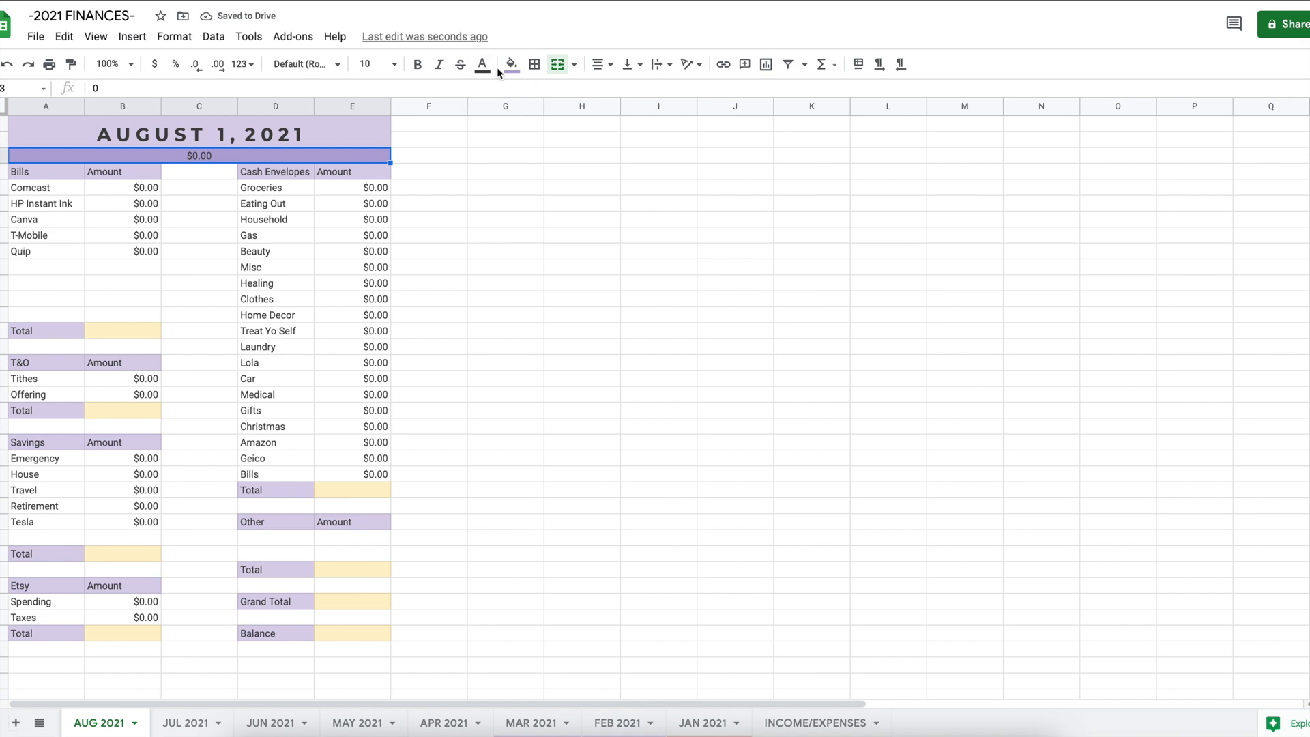
left_click(418, 65)
left_click(115, 331)
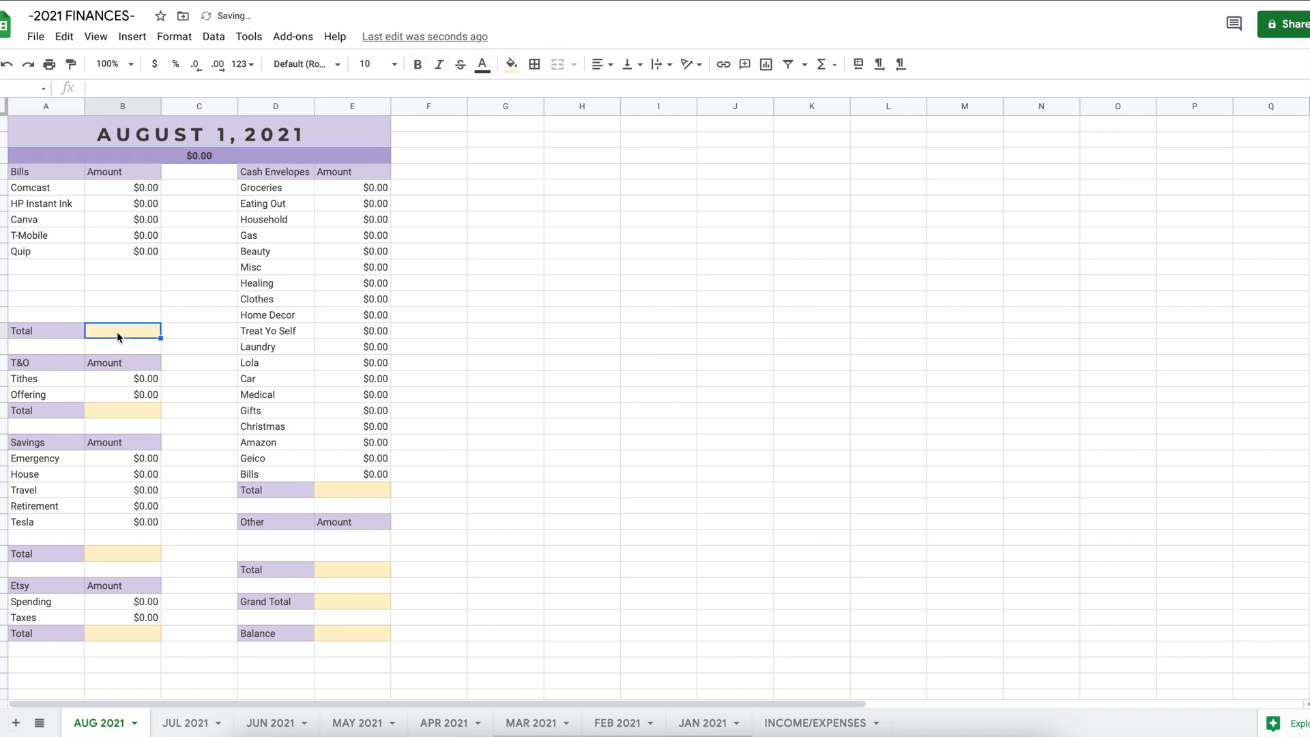
left_click(138, 411, "super")
left_click(137, 553, "super")
left_click(145, 633, "super")
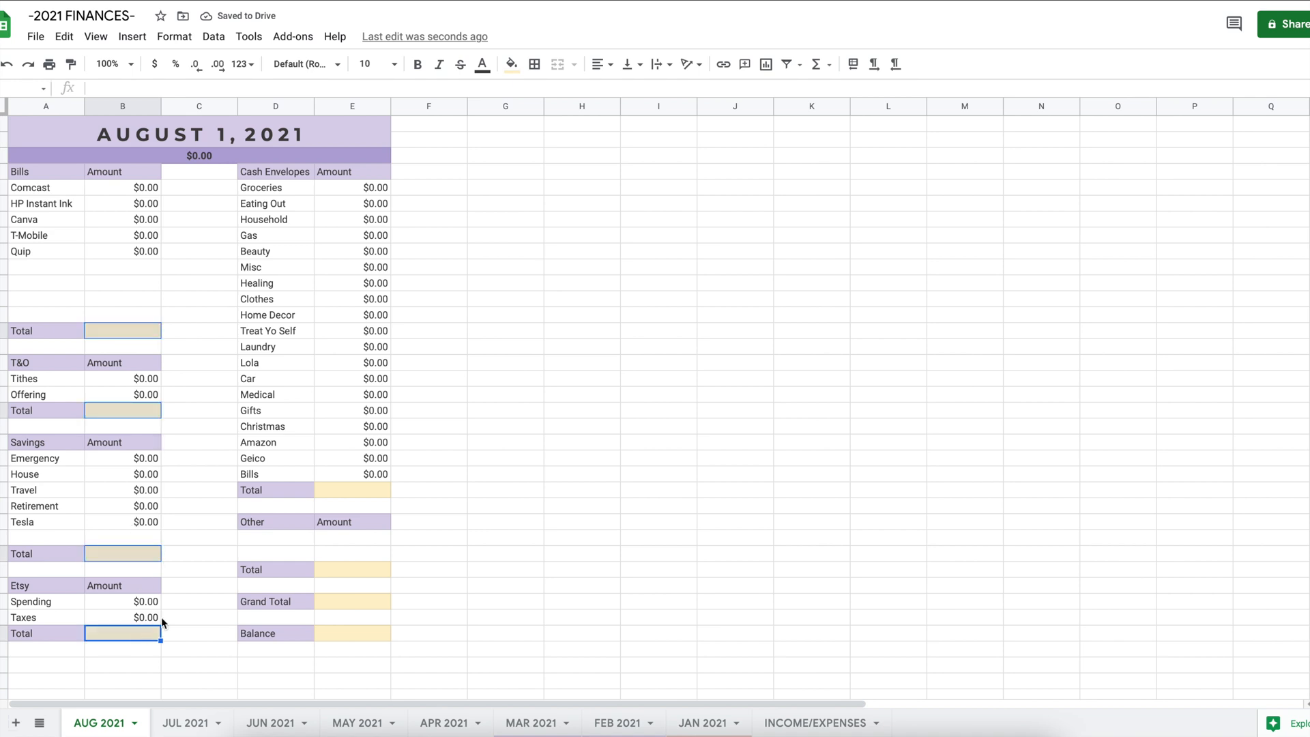
left_click(333, 489, "super")
left_click(345, 569, "super")
left_click(338, 604, "super")
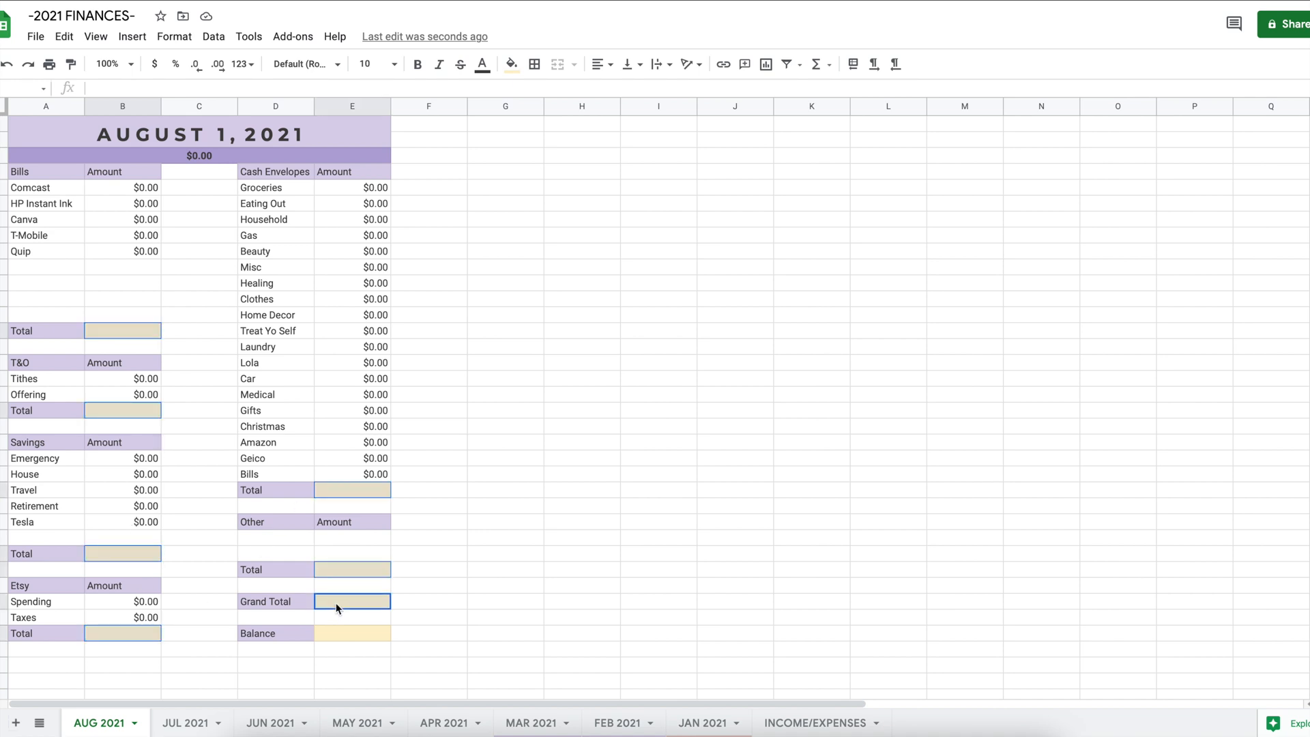
left_click(333, 639, "super")
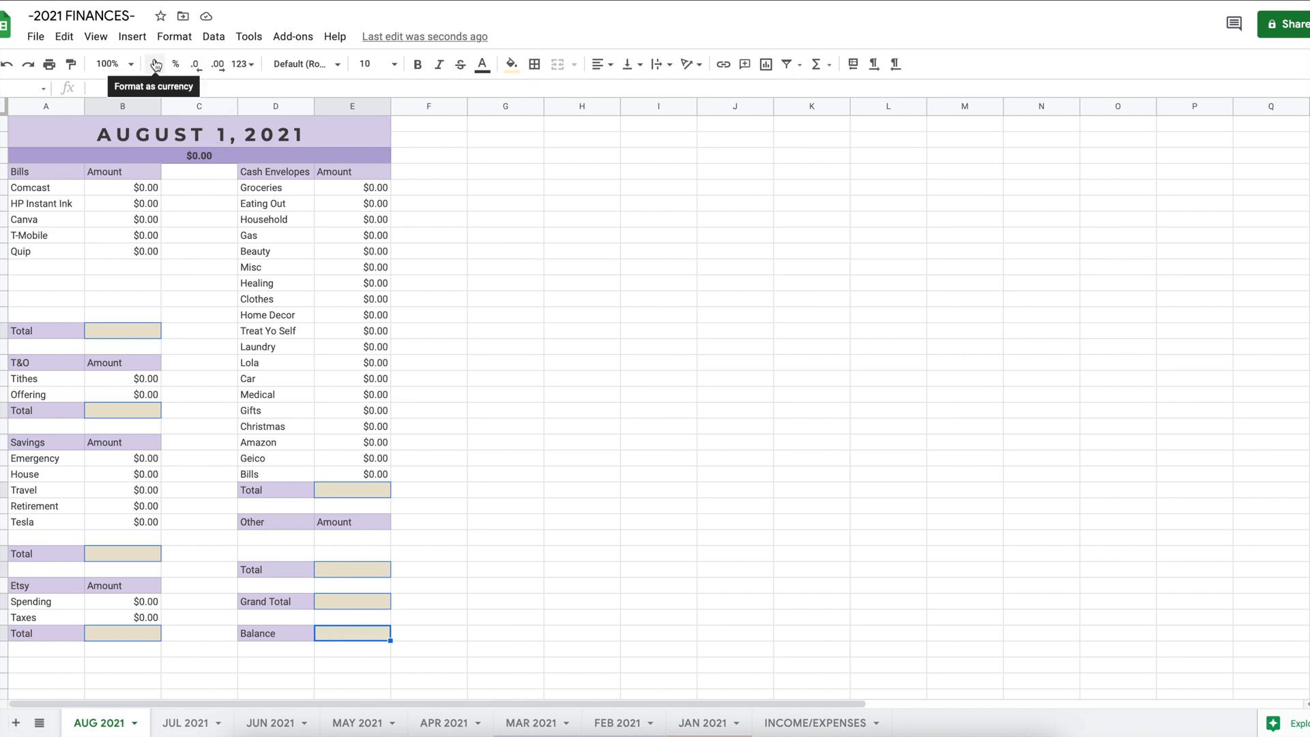
left_click(417, 64)
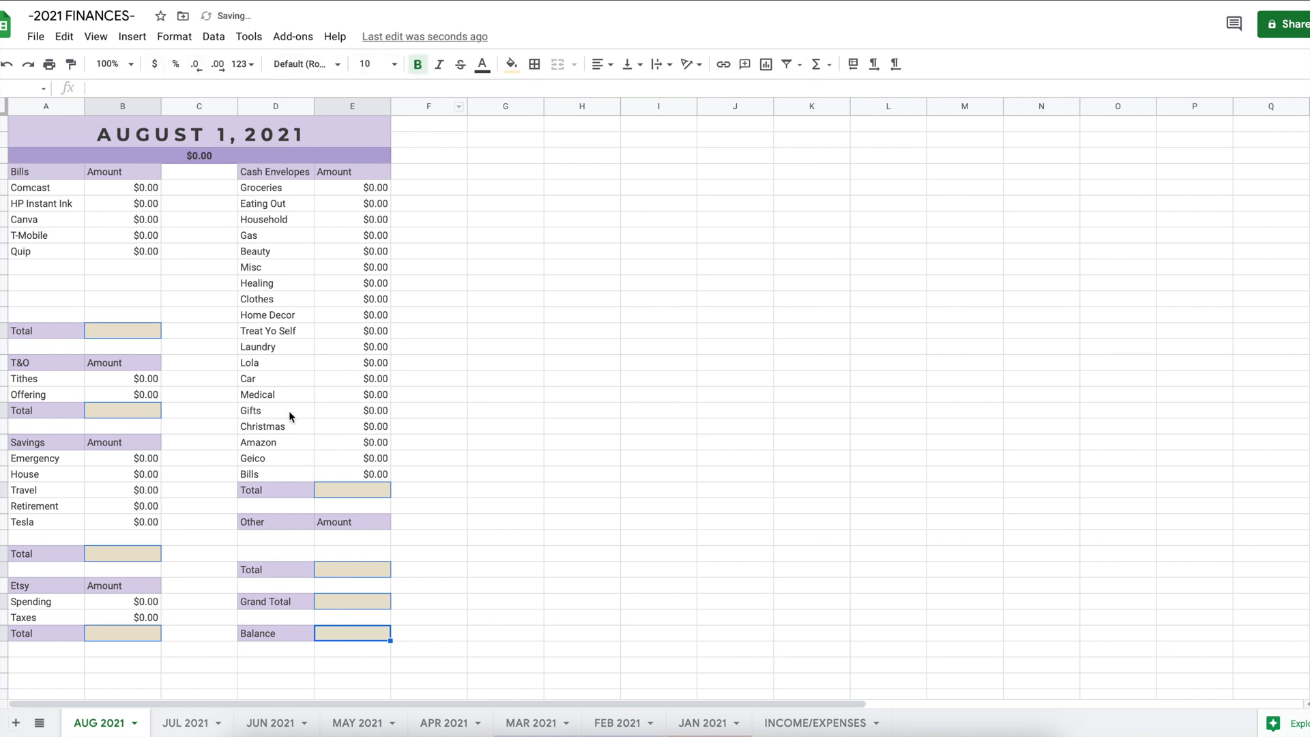
left_click(210, 363)
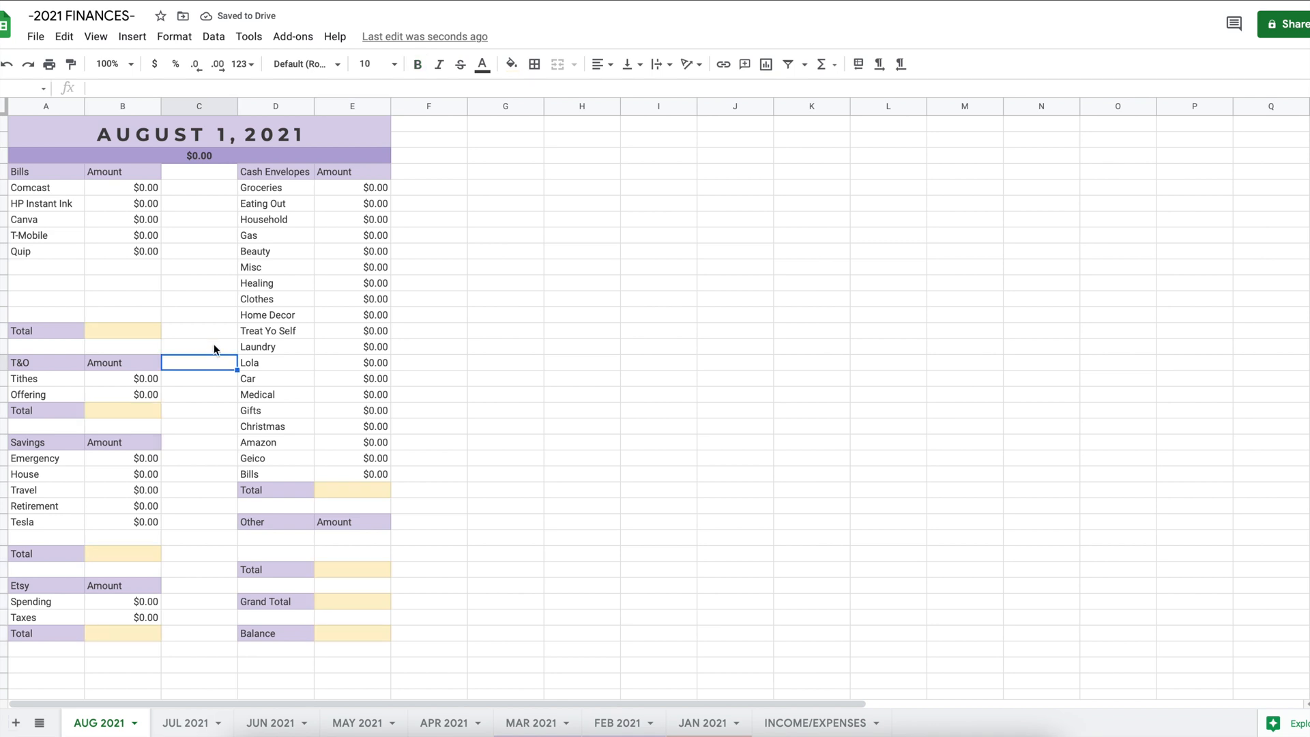
- Add a SUM function over B5:B13 to the Bills Total cell
left_click(149, 329)
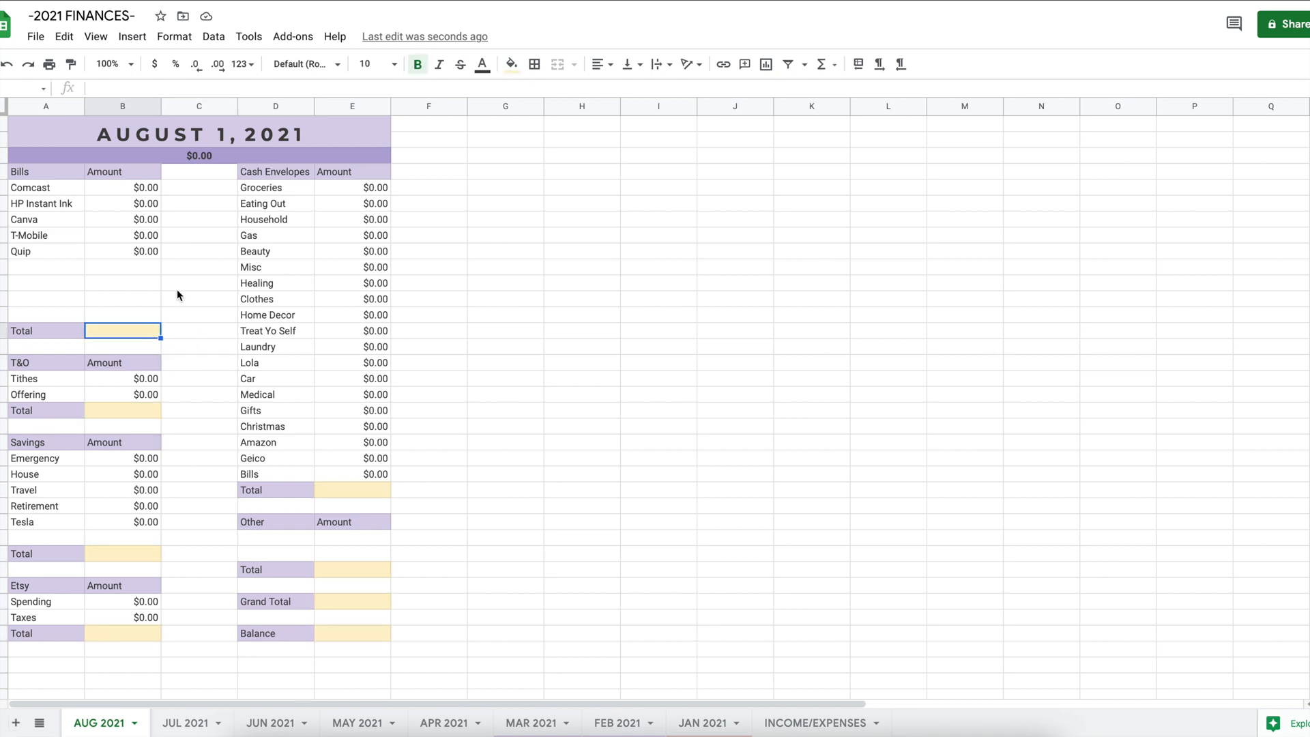
left_click(171, 37)
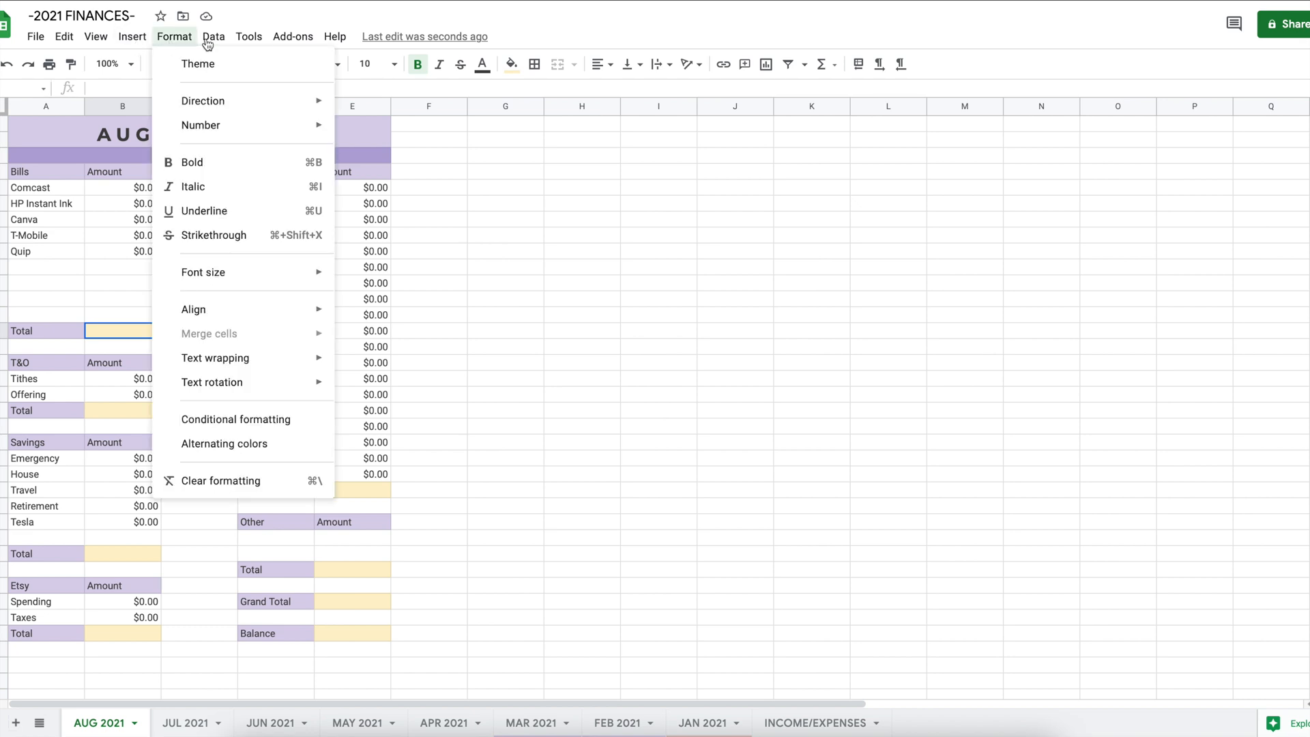
mouse_move(229, 44)
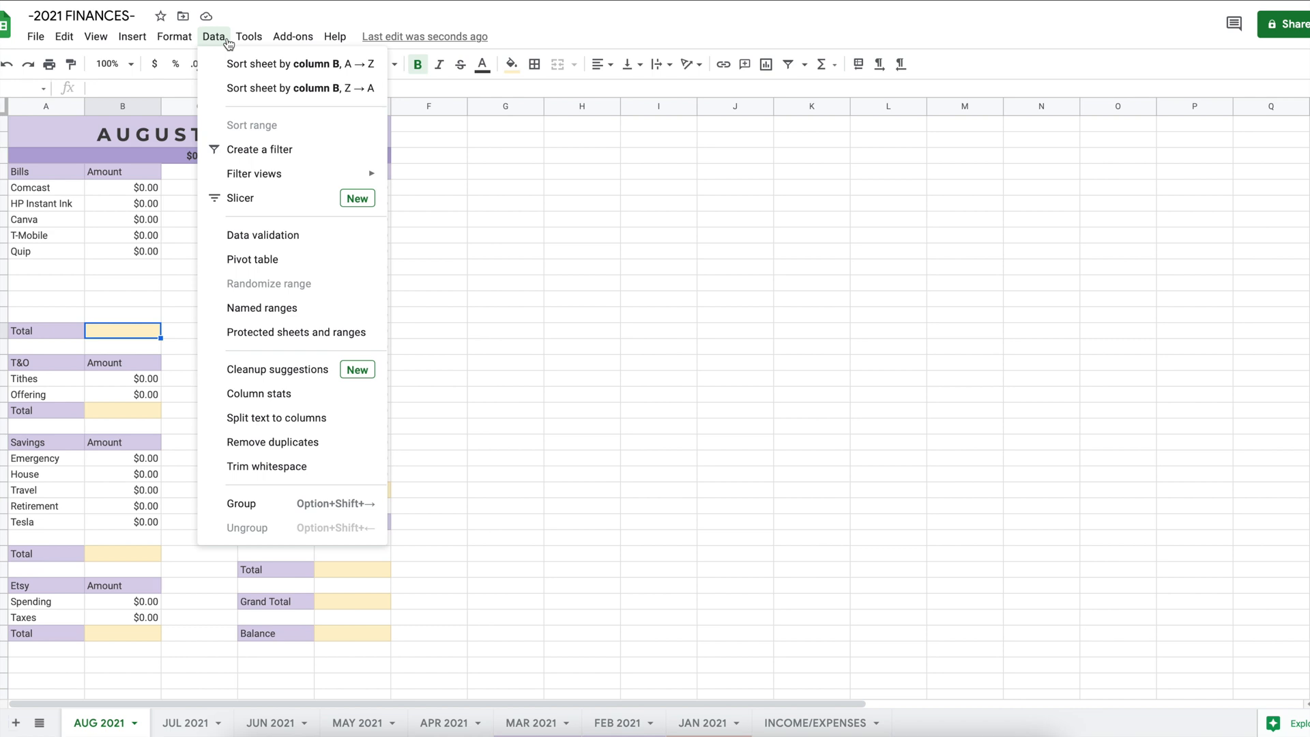
mouse_move(140, 44)
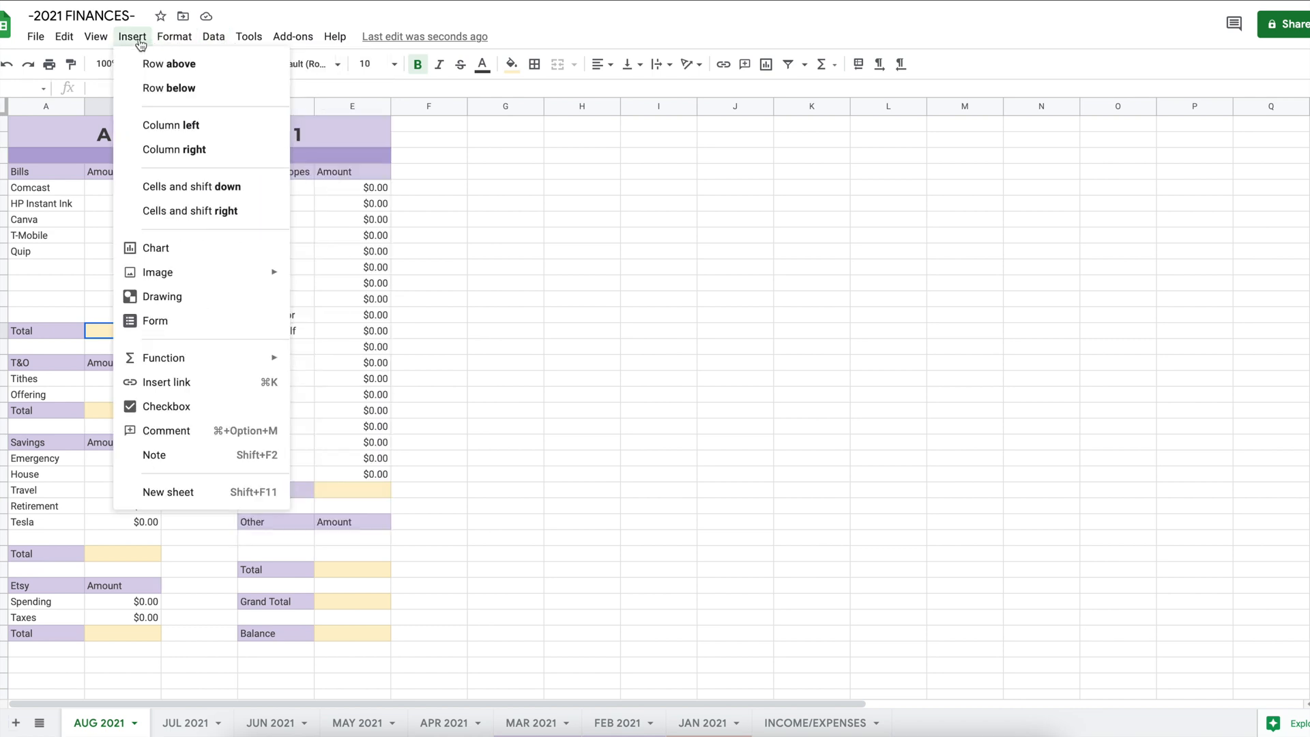
mouse_move(179, 361)
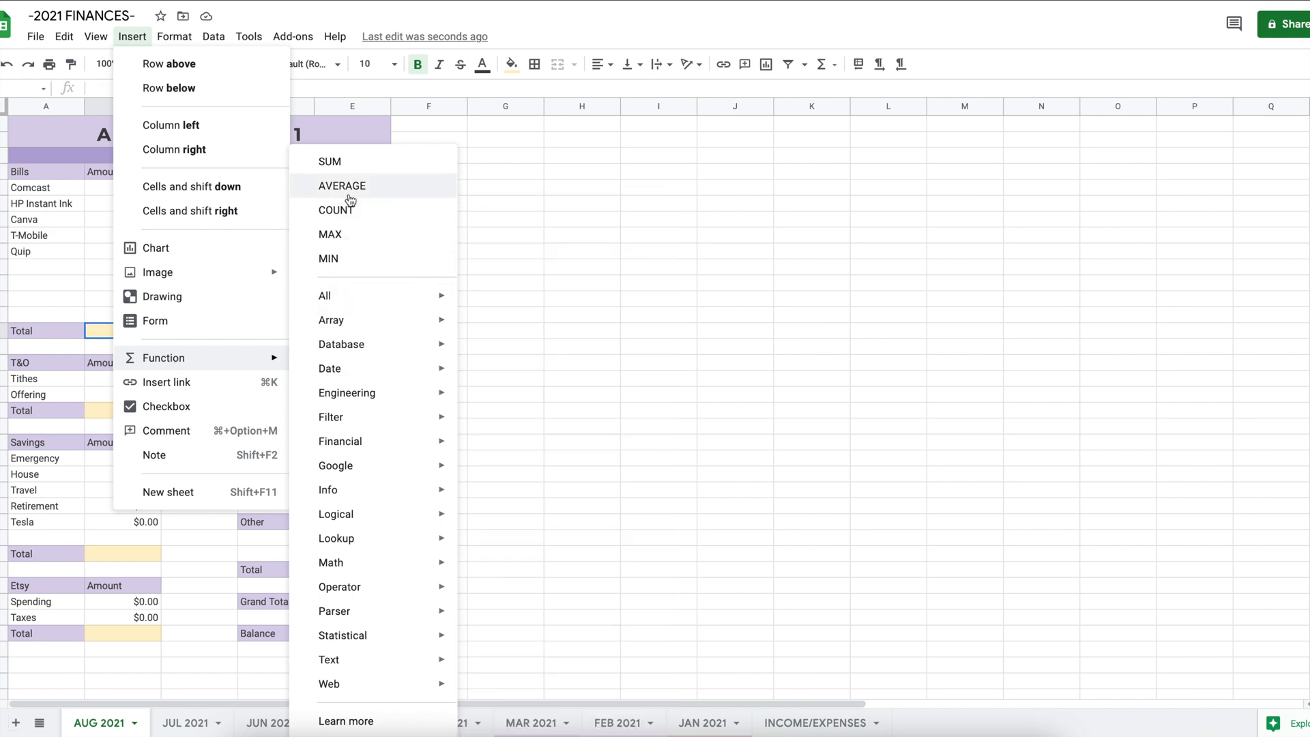
left_click(330, 163)
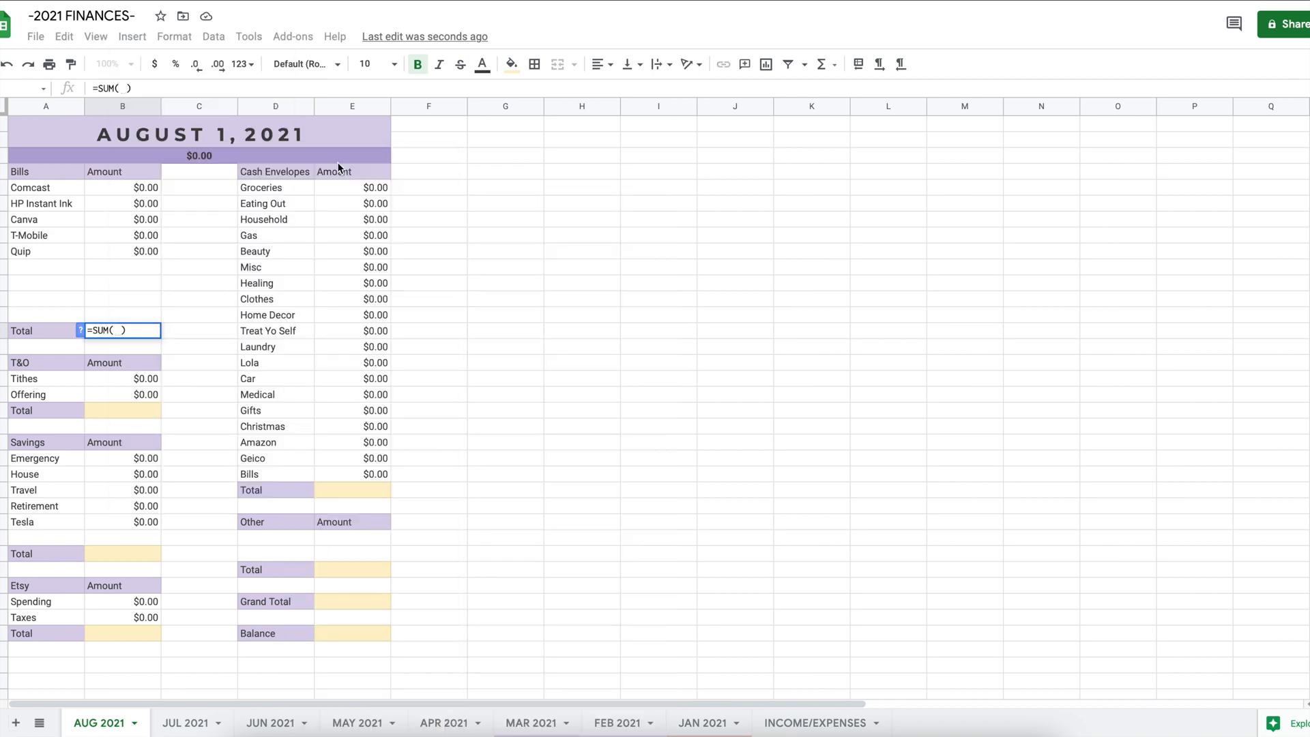
left_click(143, 194)
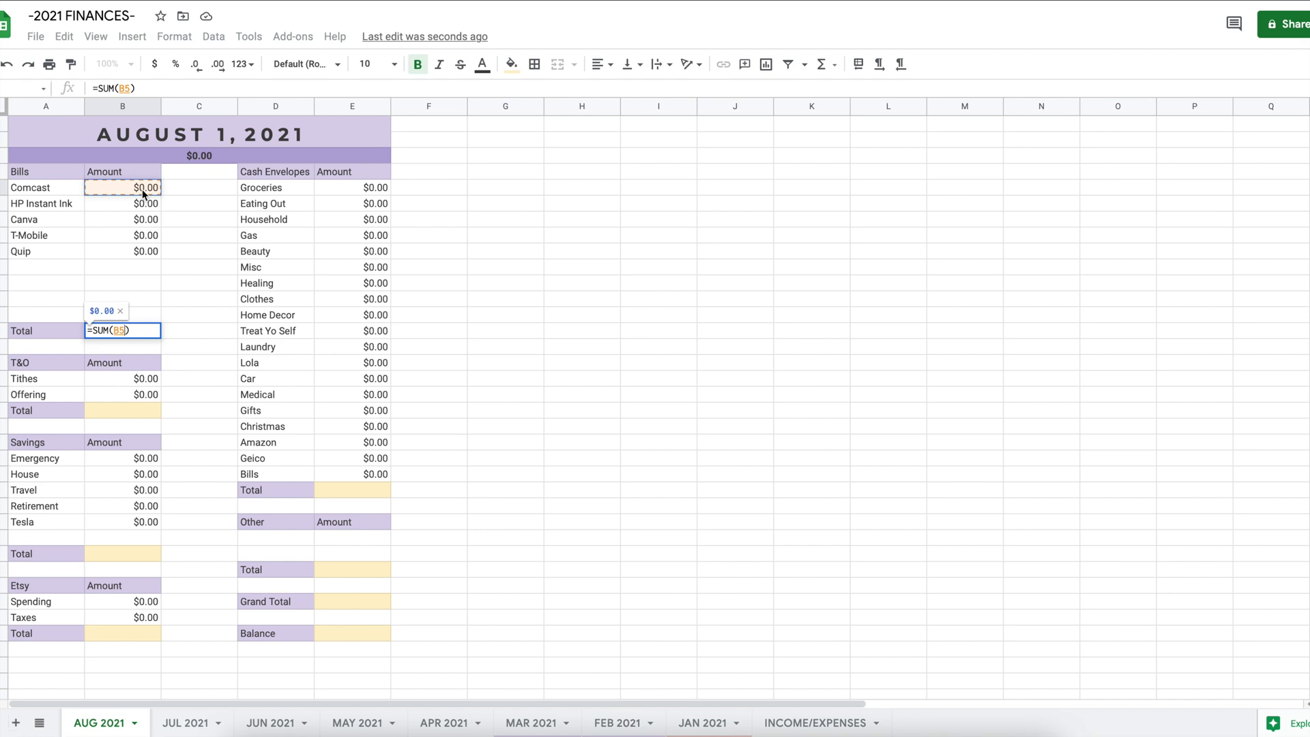
left_click(149, 314, "shift")
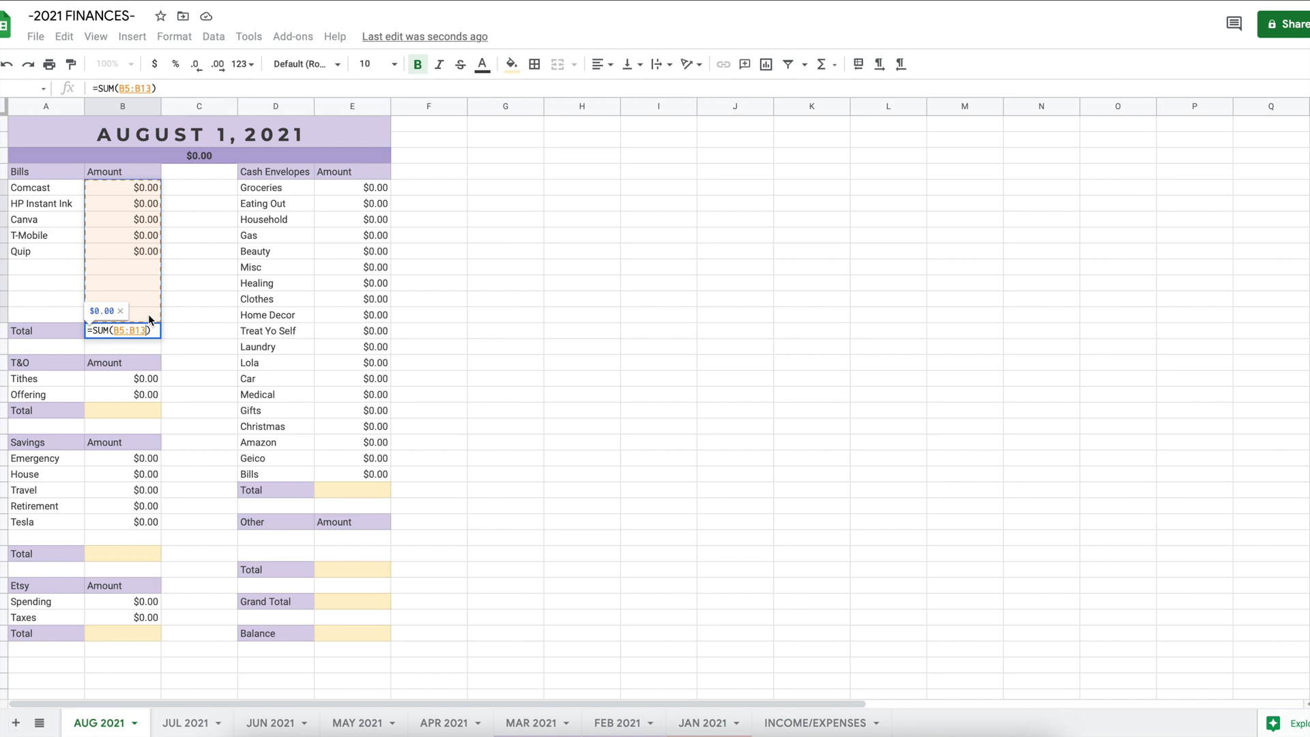
key("Return")
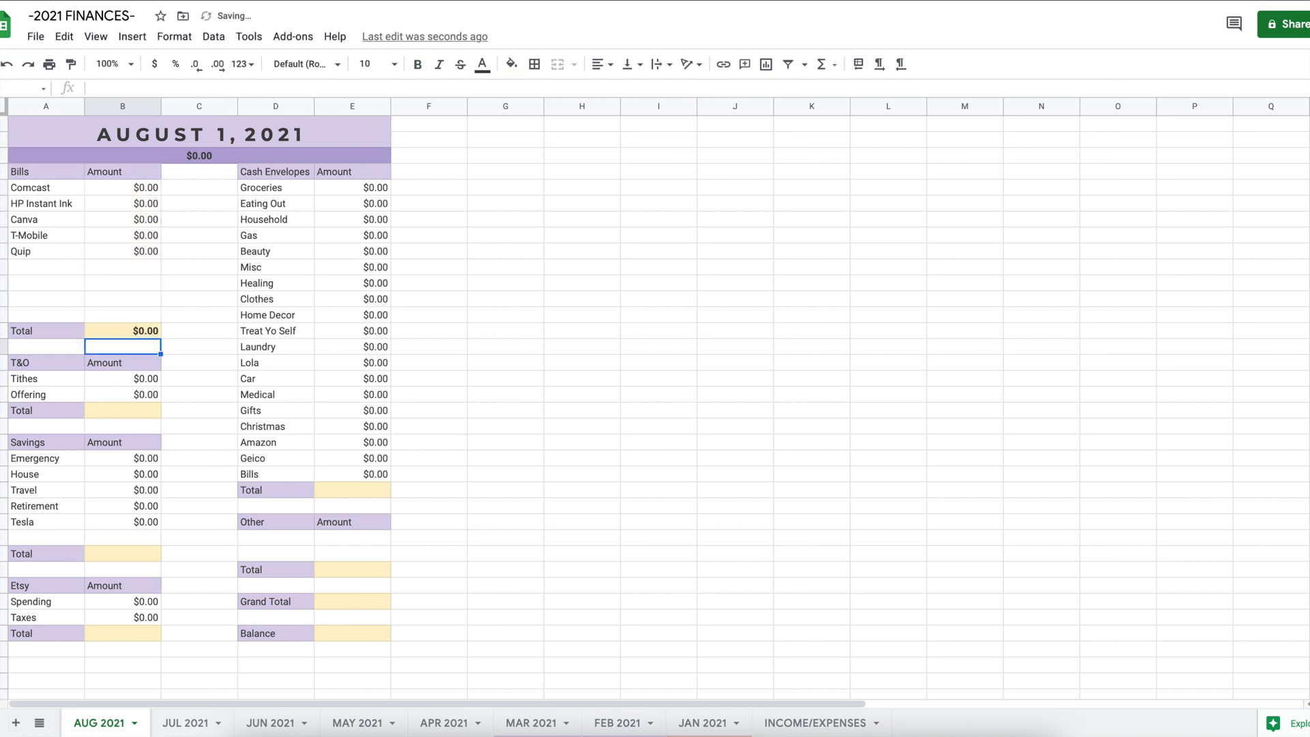
- Add a SUM function over the Tithes and Offering amounts to the T&O Total cell
left_click(144, 410)
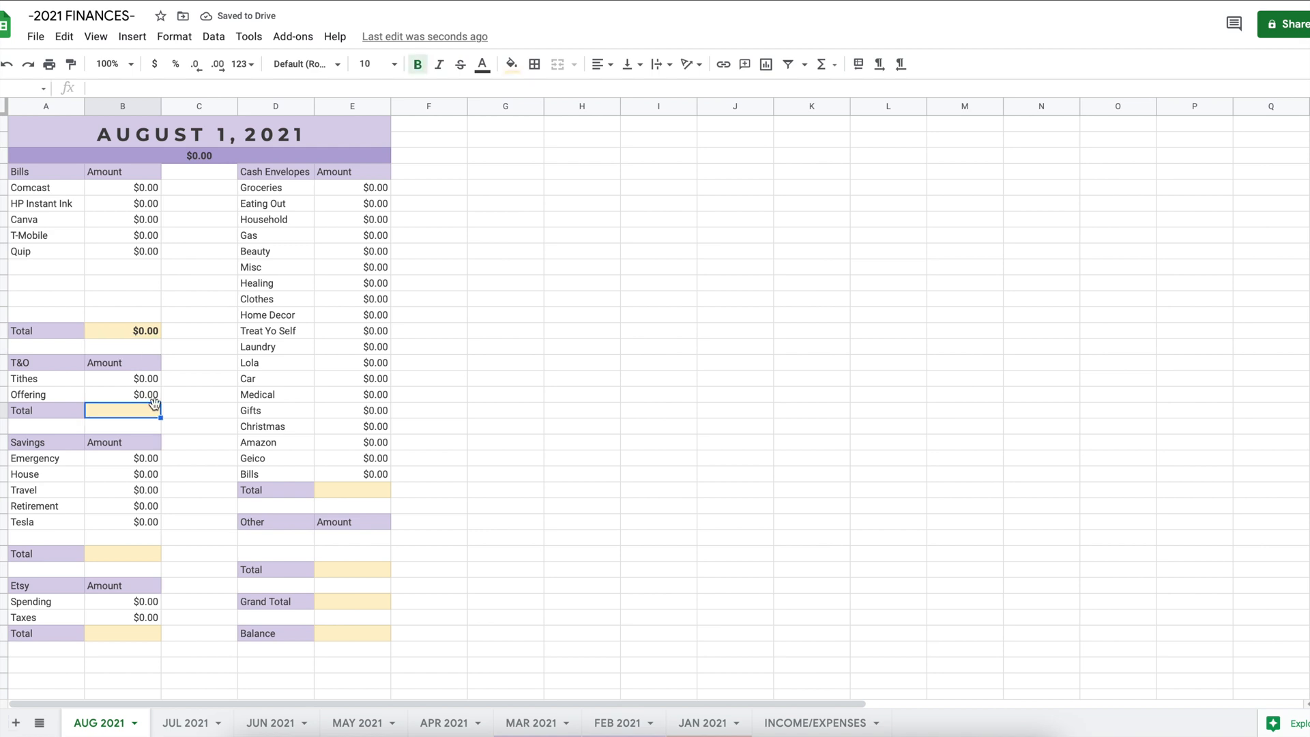
left_click(133, 38)
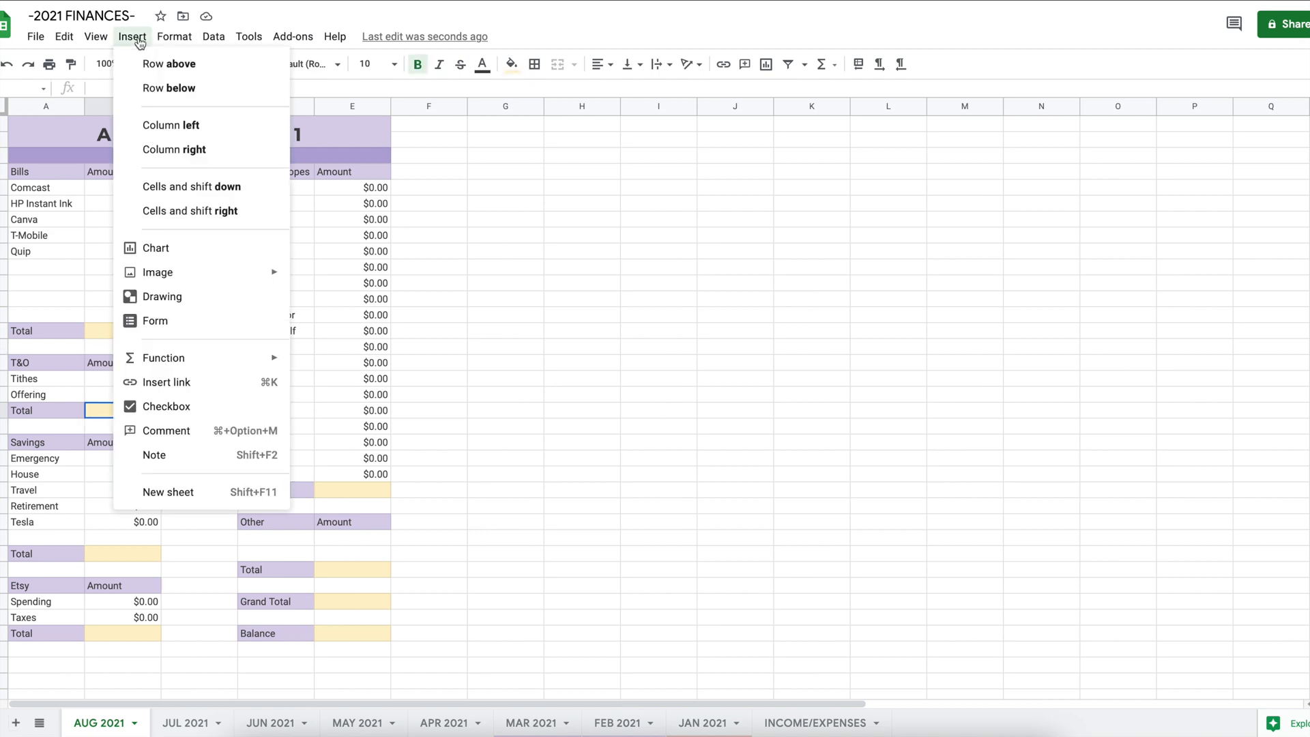
mouse_move(179, 359)
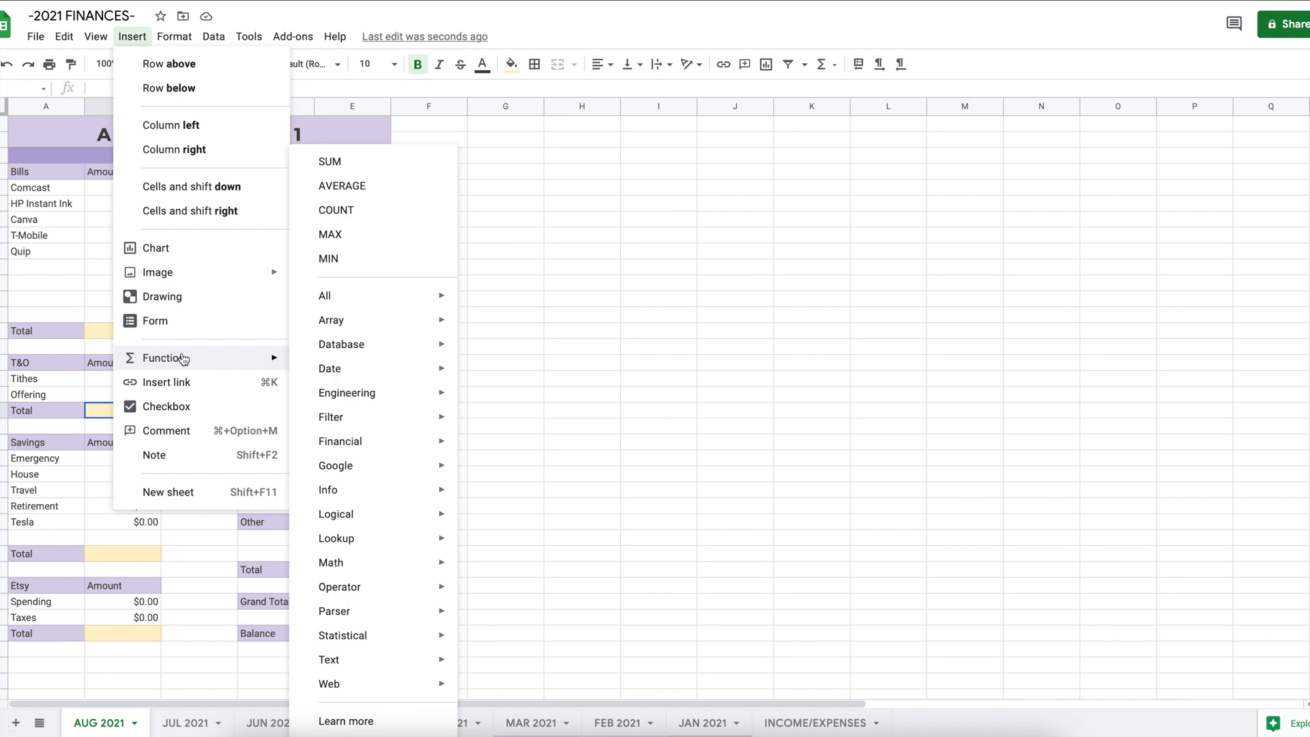
left_click(330, 161)
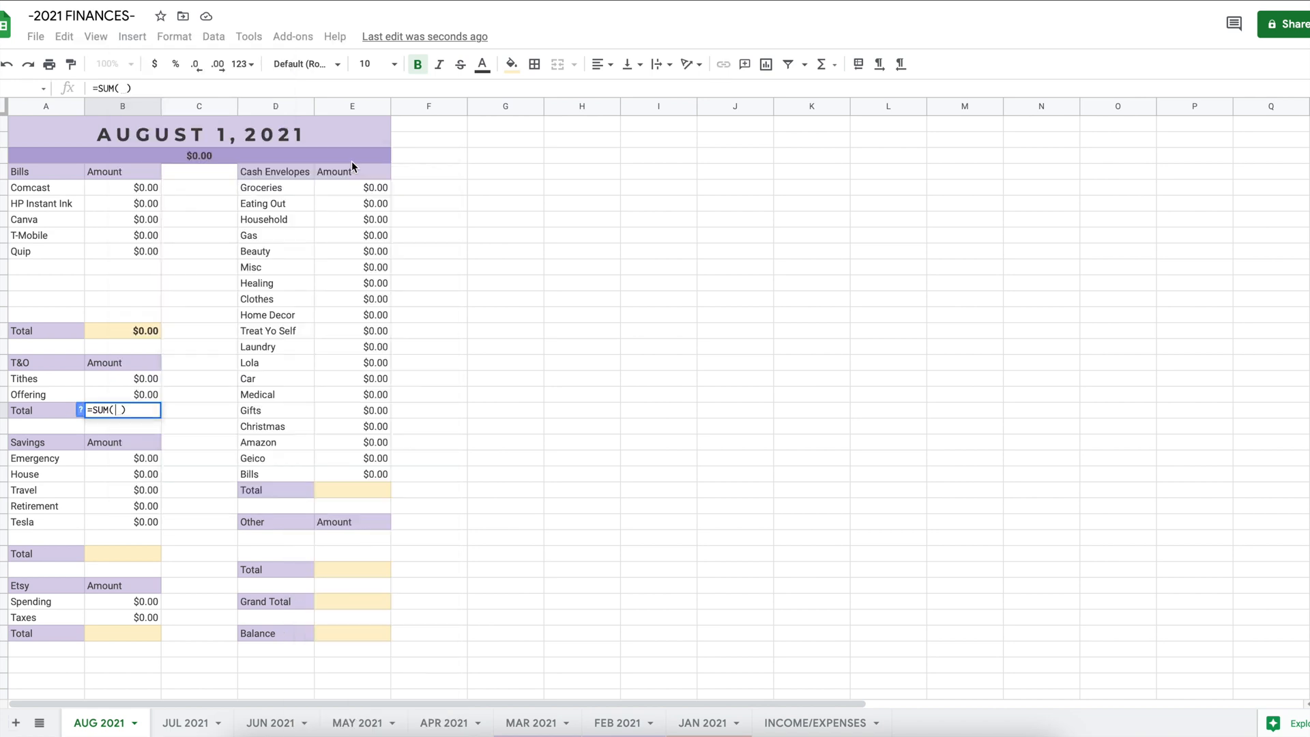
left_click(125, 378)
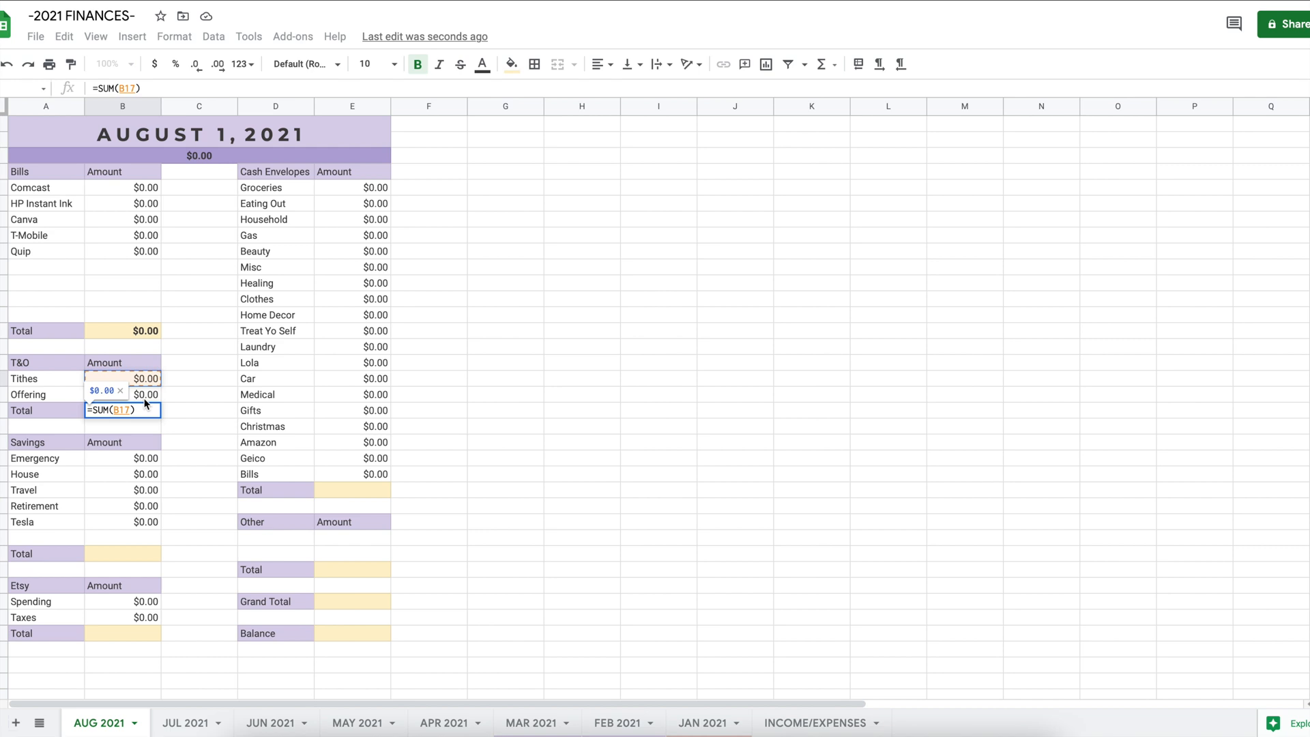
left_click(144, 395, "shift")
key("Return")
- Add a SUM function over B22:B27 to the Savings Total cell
left_click(133, 555)
left_click(125, 38)
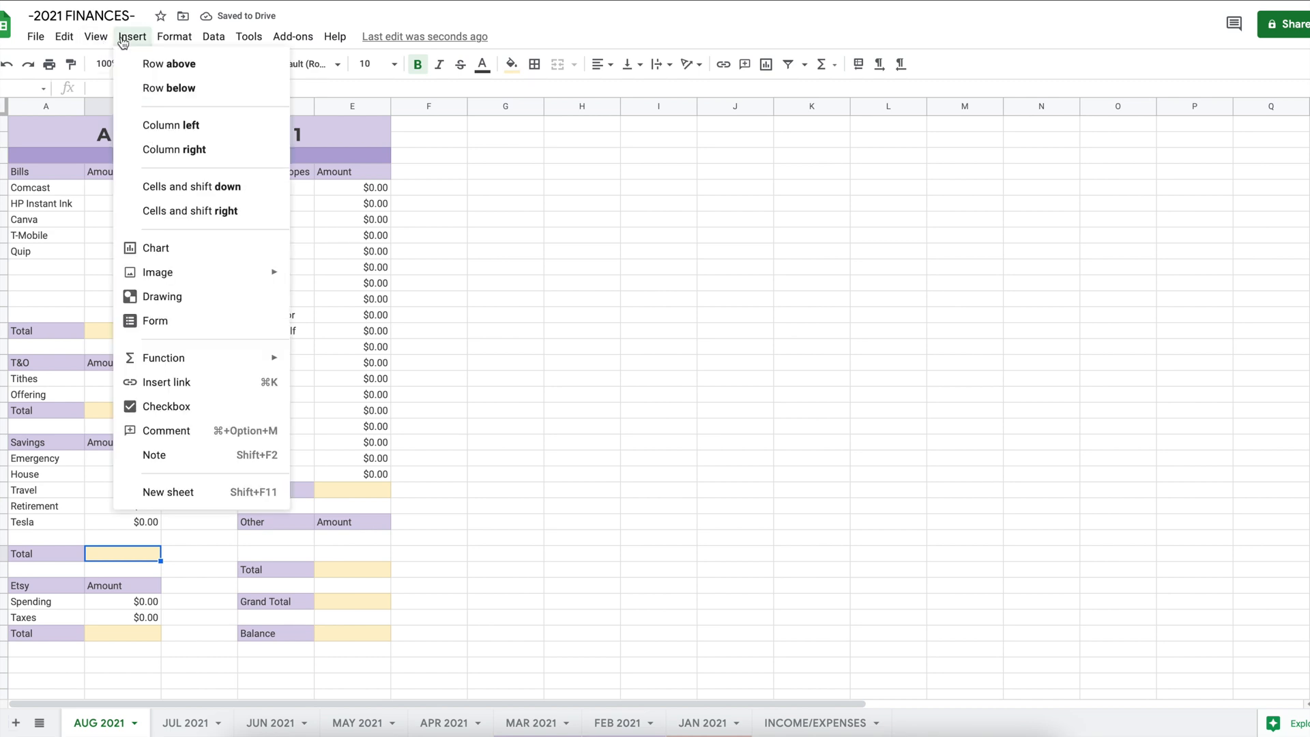
mouse_move(272, 357)
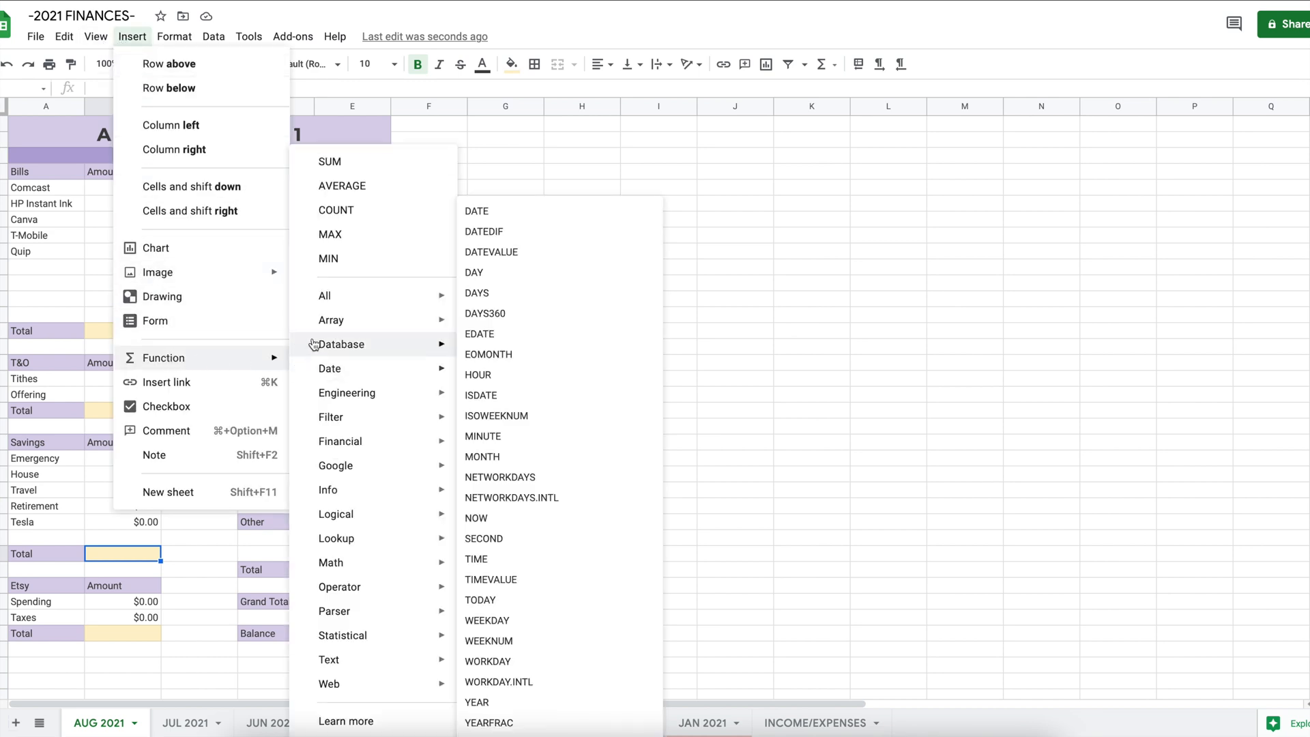
left_click(330, 164)
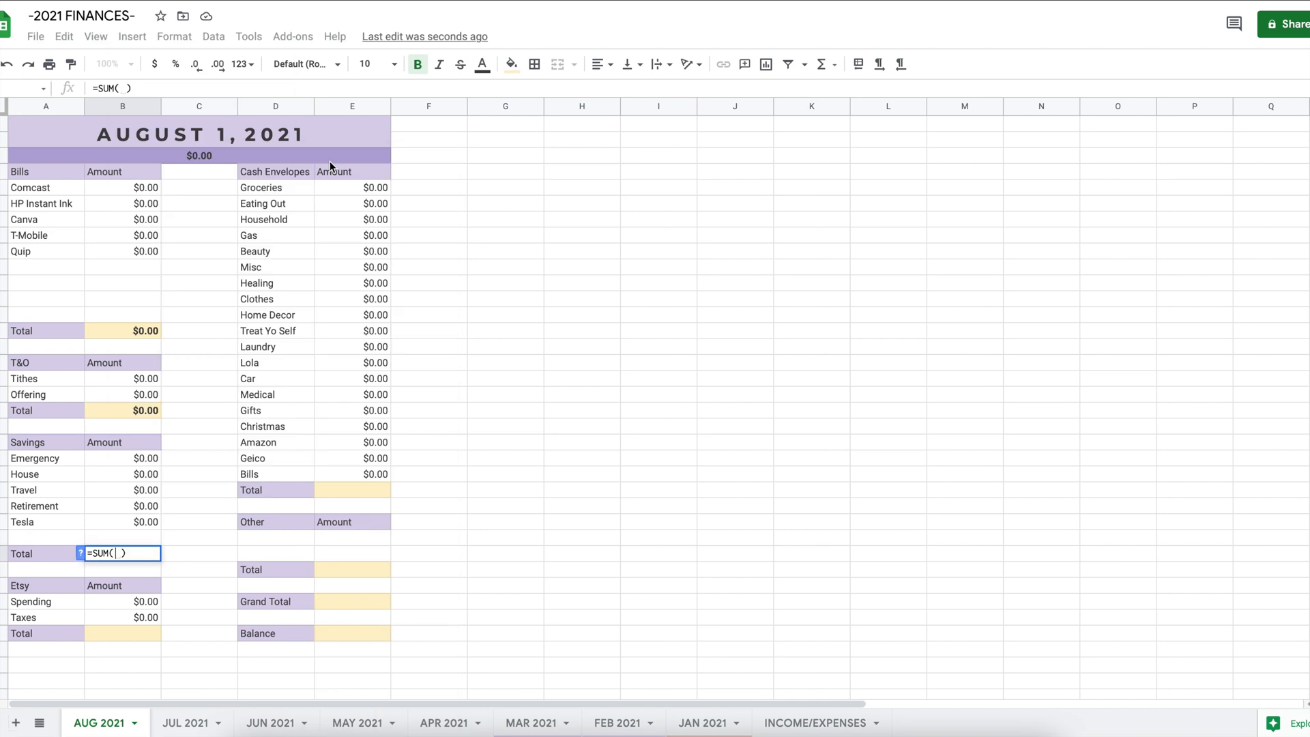
left_click(137, 462)
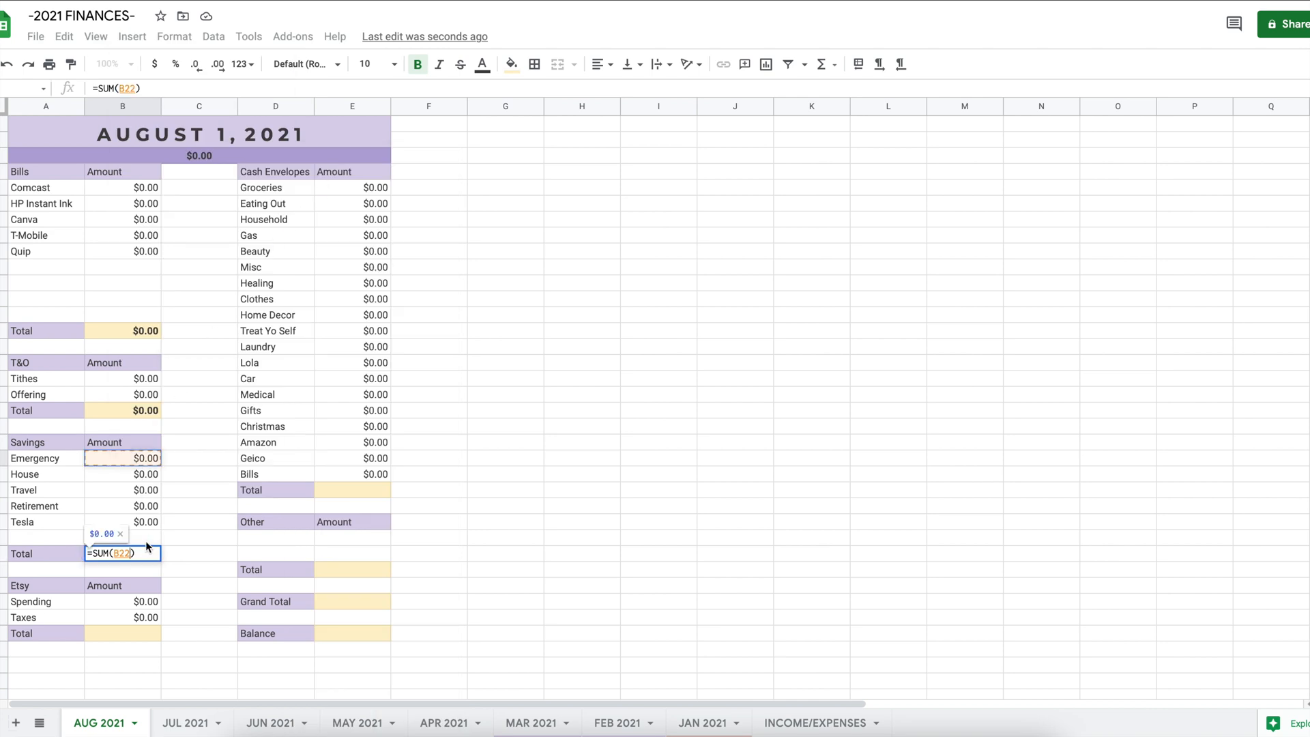
left_click(147, 536, "shift")
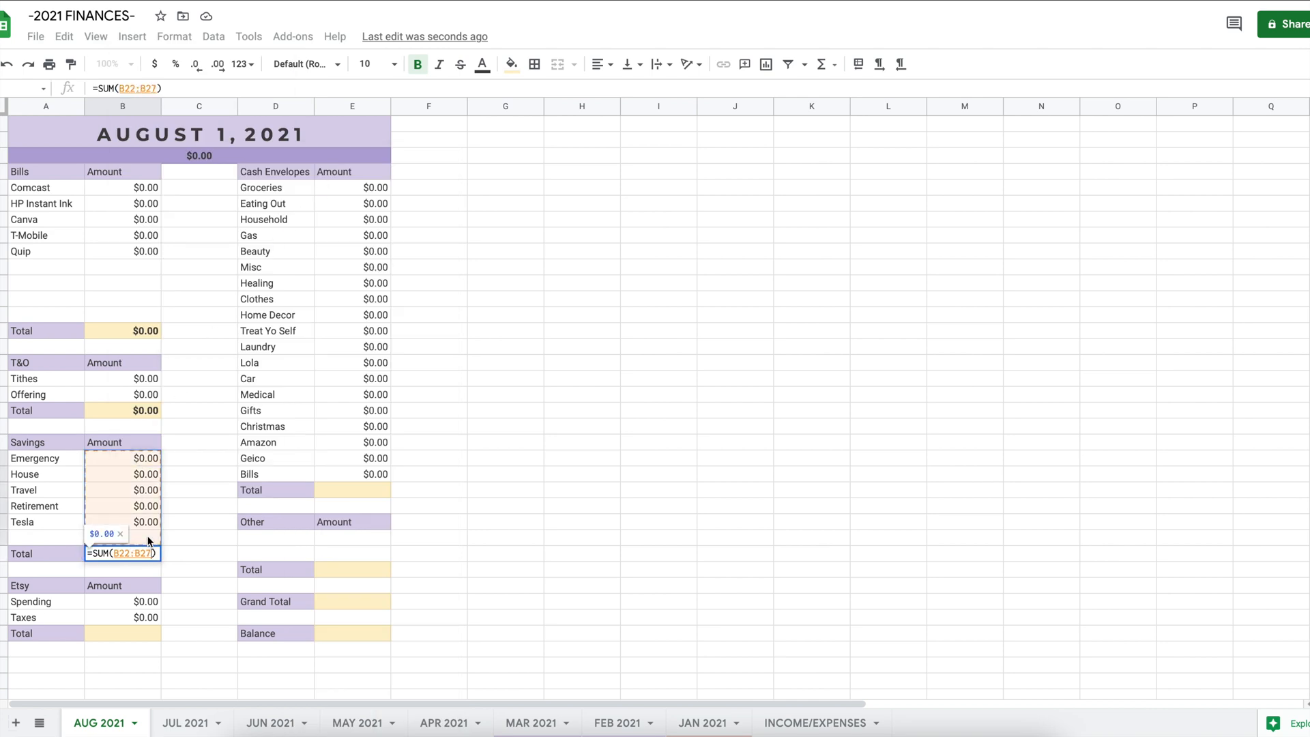
key("Return")
- Add a SUM function over the Spending and Taxes amounts to the Etsy Total cell
left_click(121, 638)
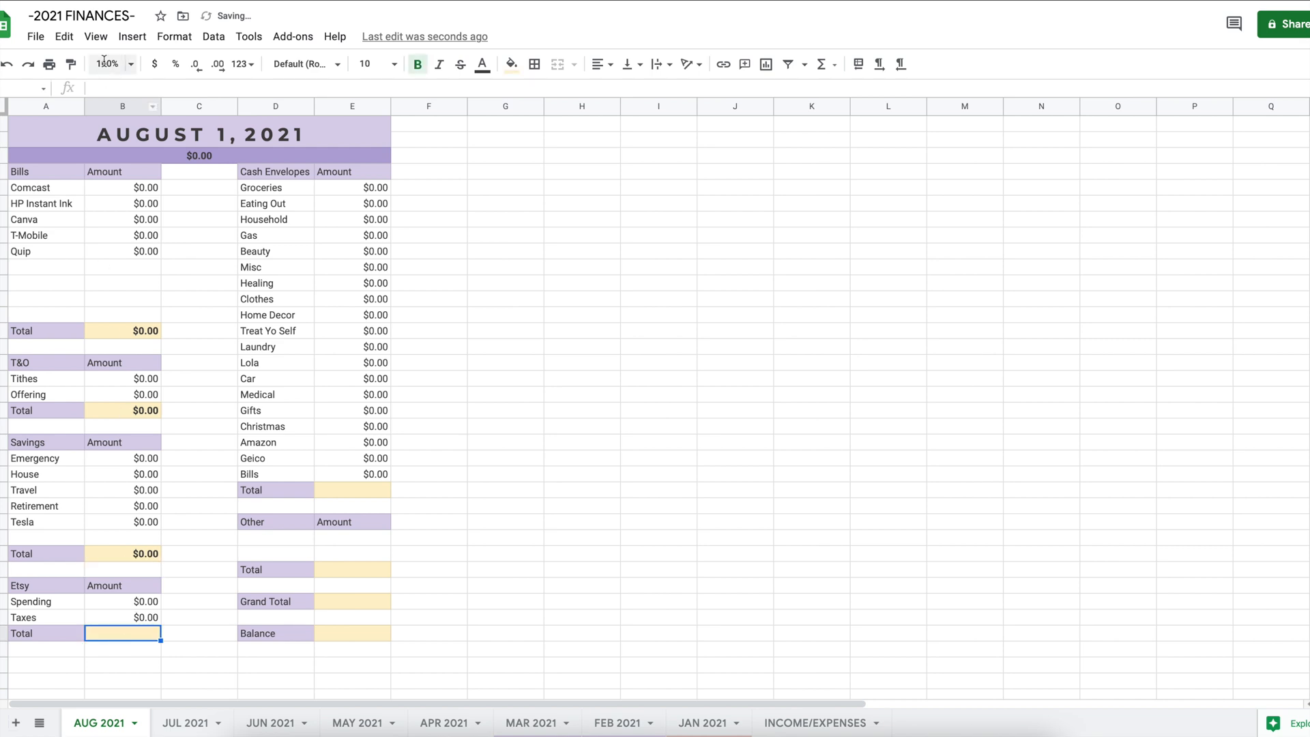
left_click(129, 37)
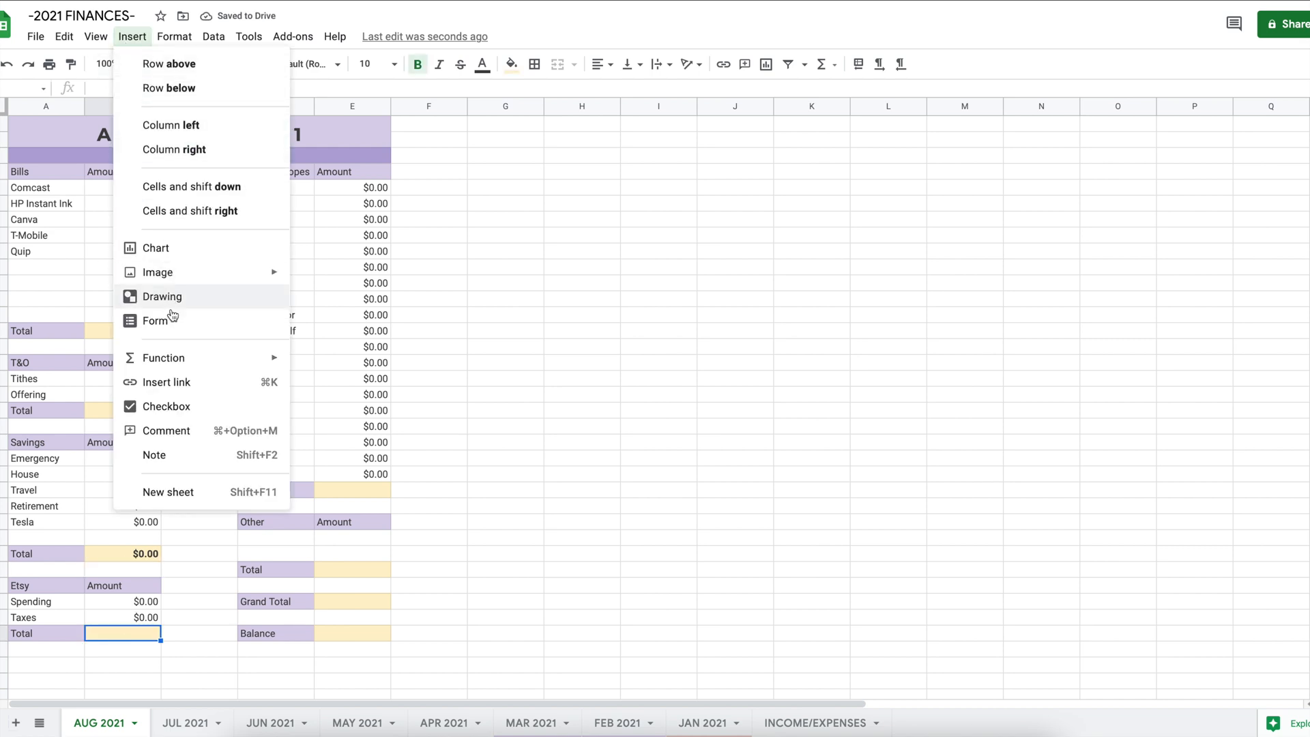
mouse_move(195, 360)
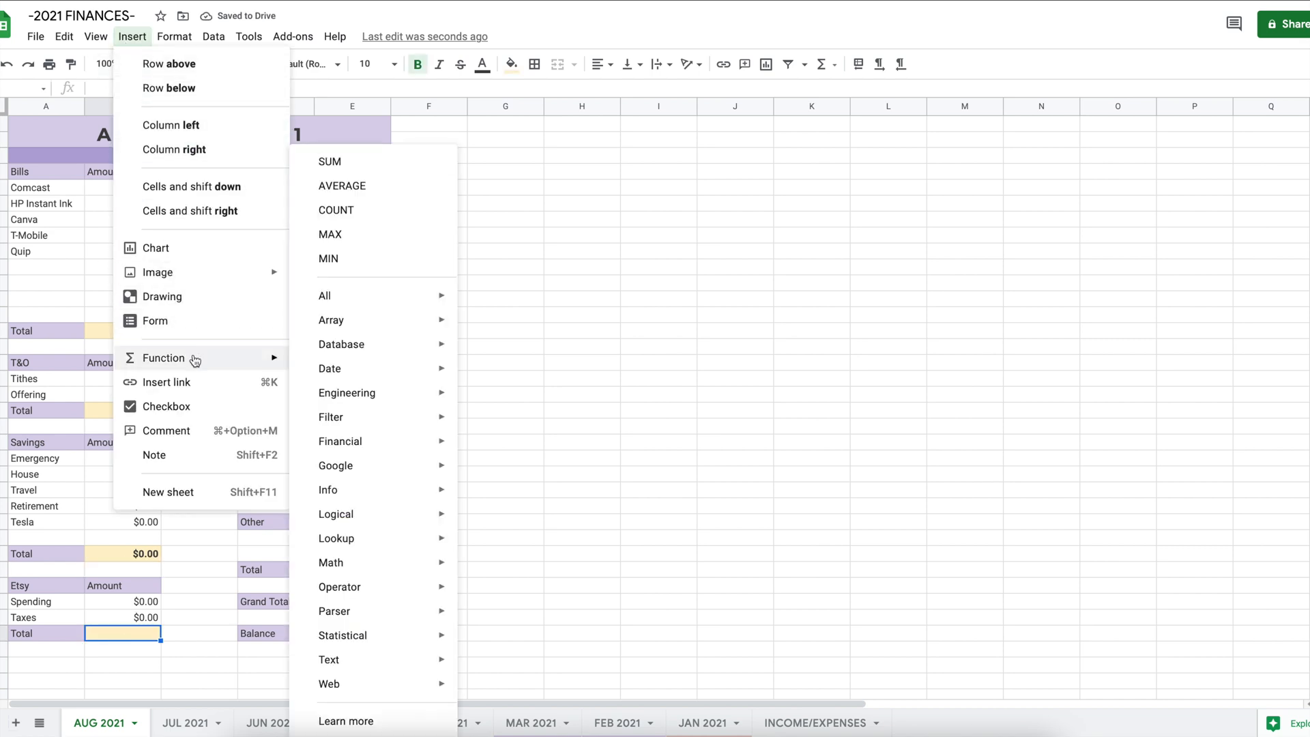
left_click(333, 158)
left_click_drag(140, 601, 144, 623)
key("Return")
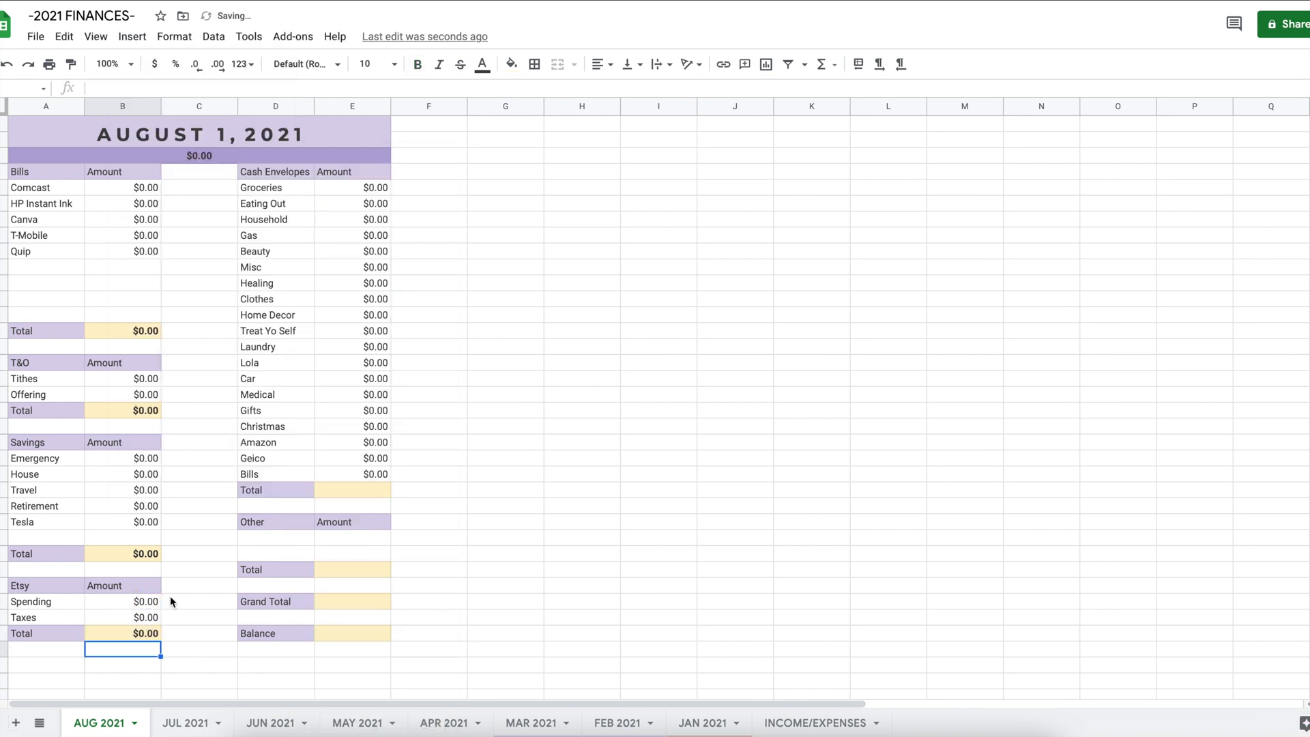
- Add a SUM function over E5:E23 to the Cash Envelopes Total cell
left_click(337, 490)
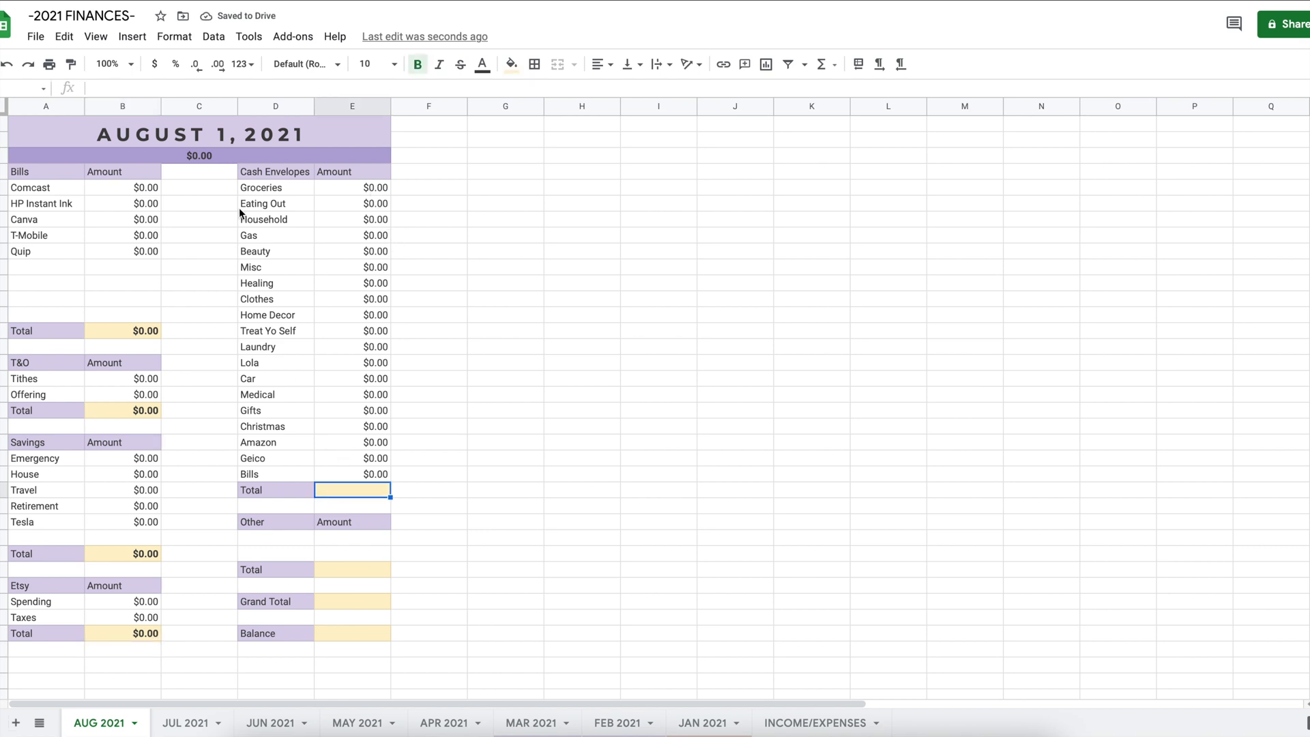
left_click(133, 39)
mouse_move(187, 362)
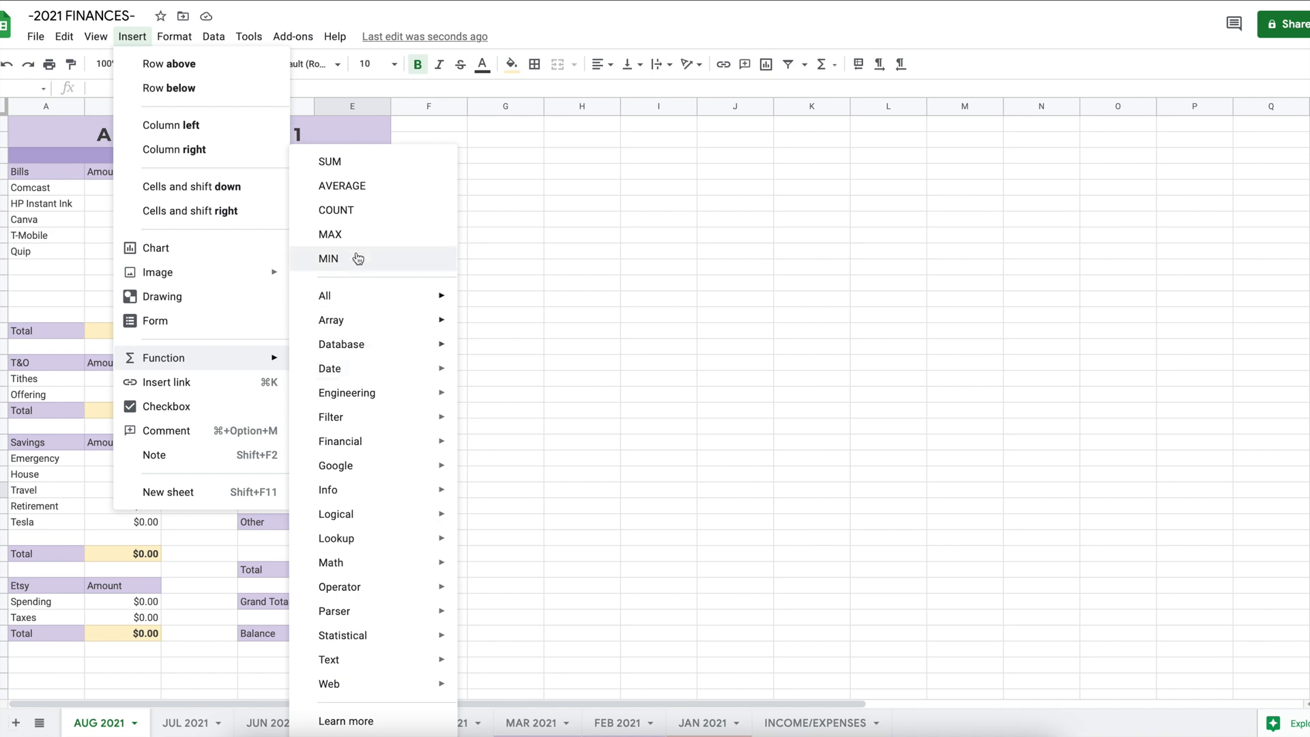
left_click(332, 163)
left_click(372, 191)
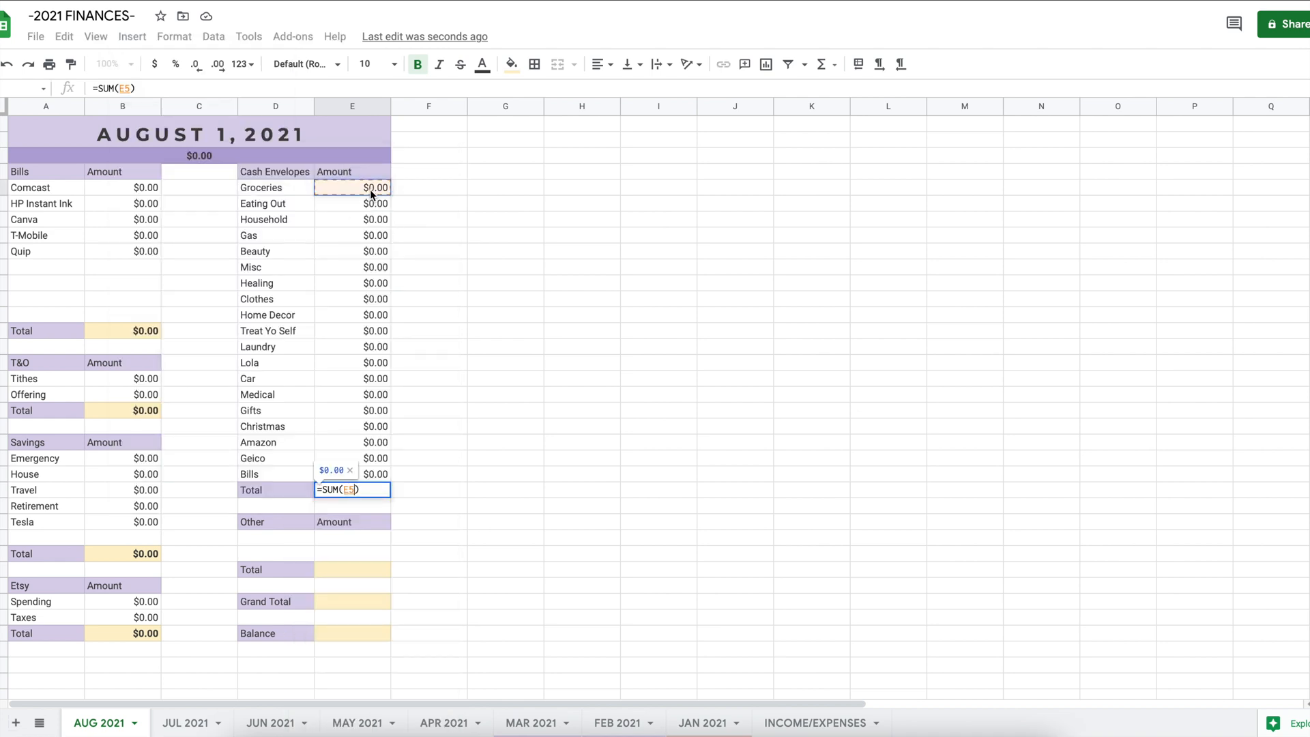
left_click(379, 477, "shift")
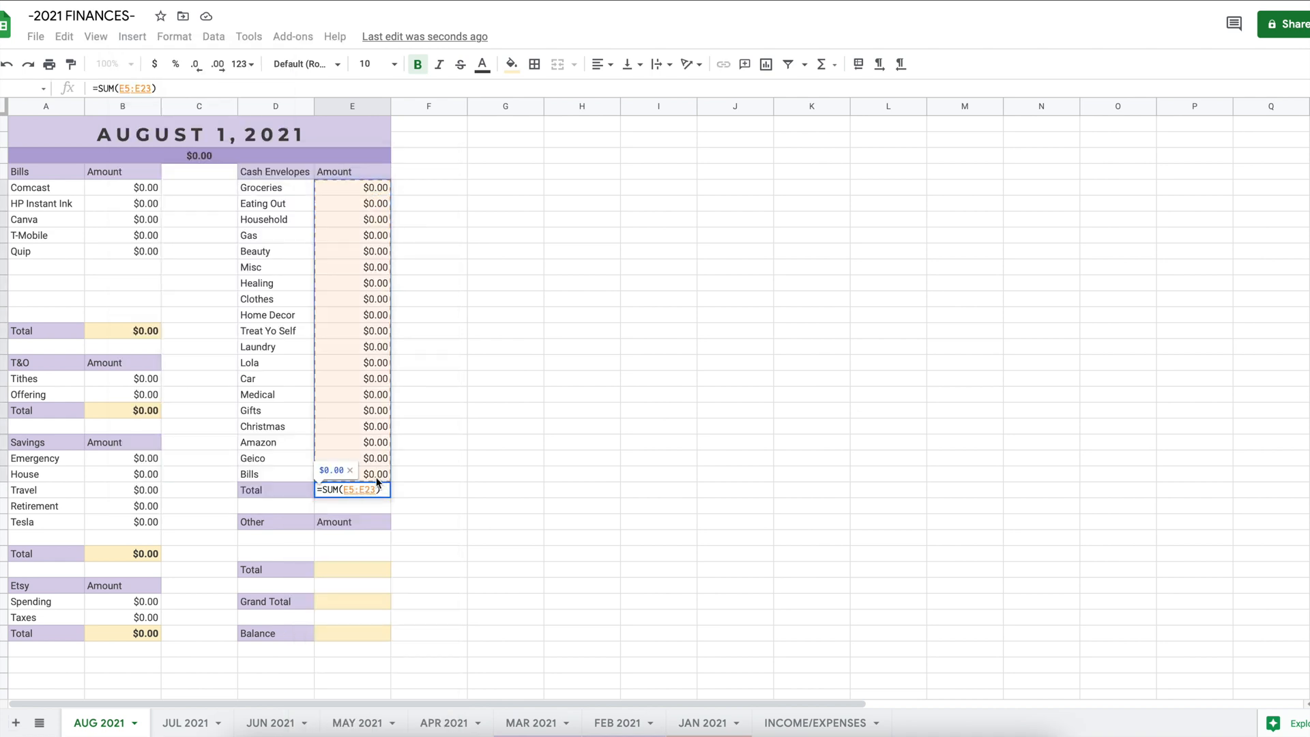
key("Return")
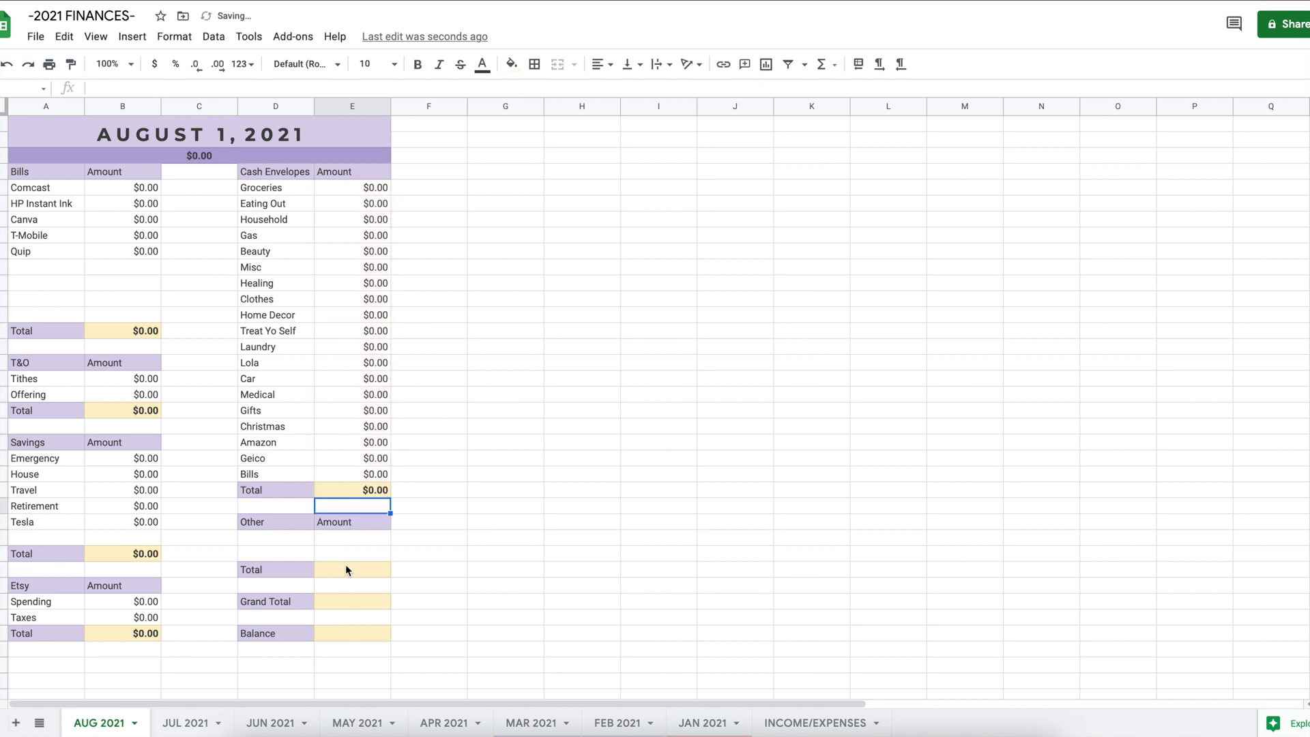
- Add a SUM function over E27:E28 to the Total cell of the Other section
left_click(366, 571)
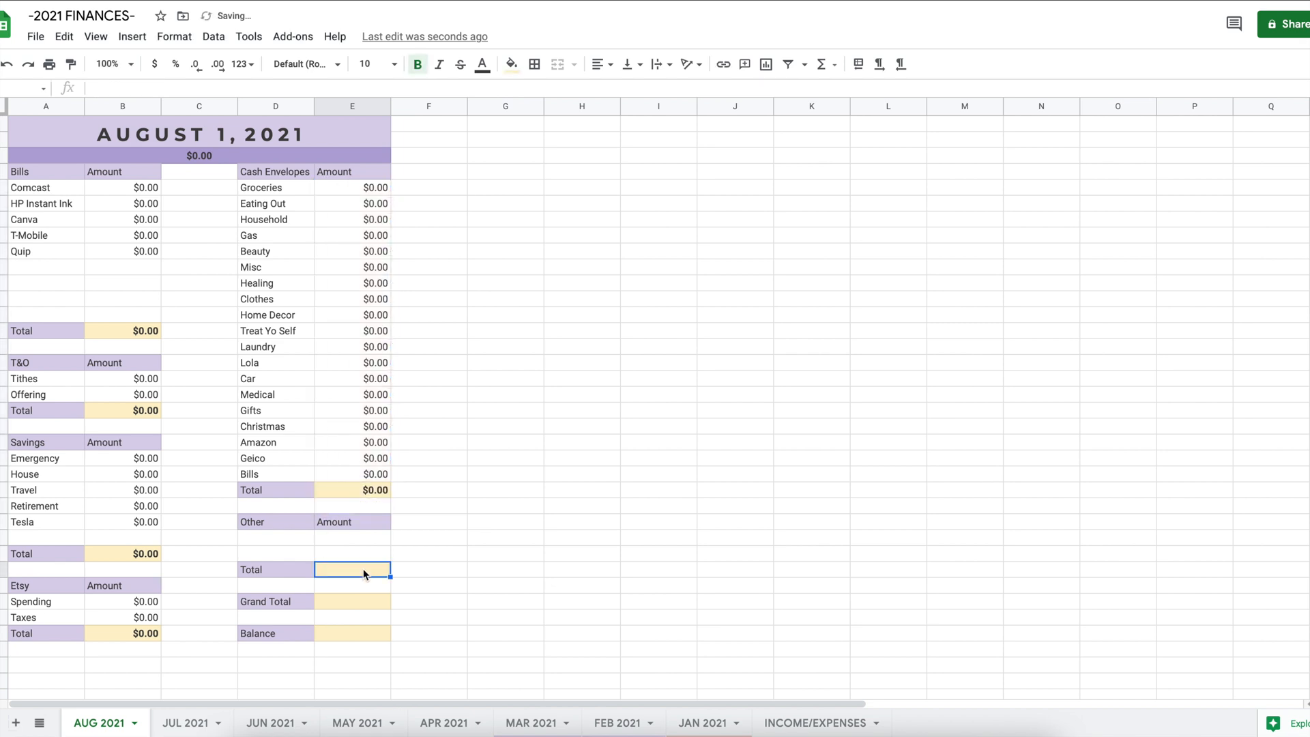
left_click(140, 40)
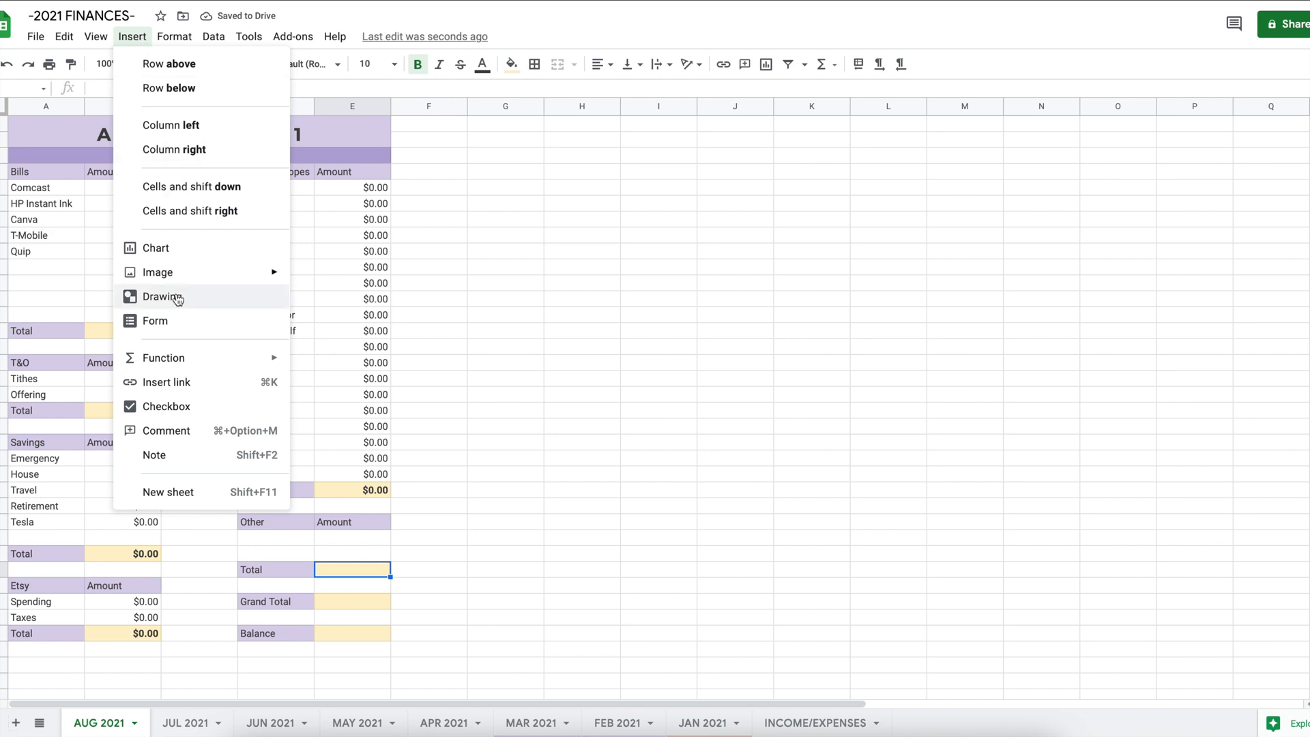
mouse_move(179, 359)
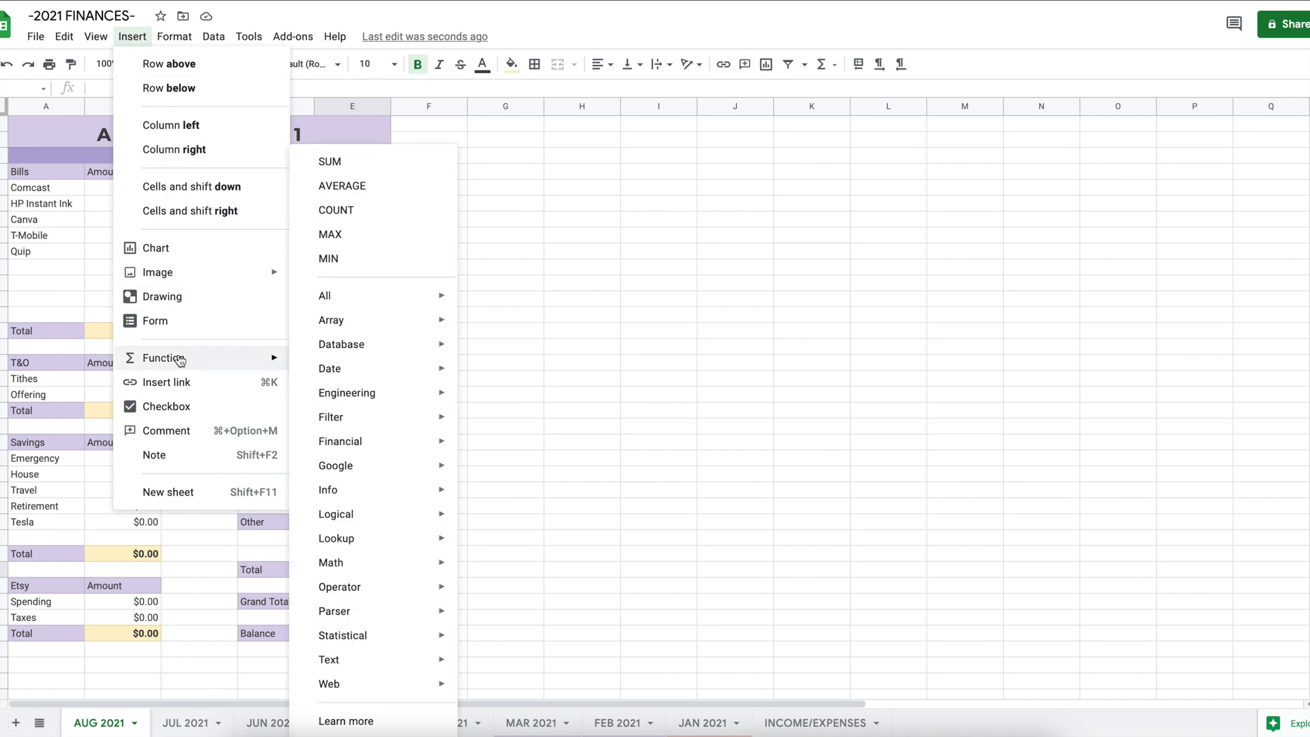
left_click(333, 166)
left_click_drag(367, 539, 384, 560)
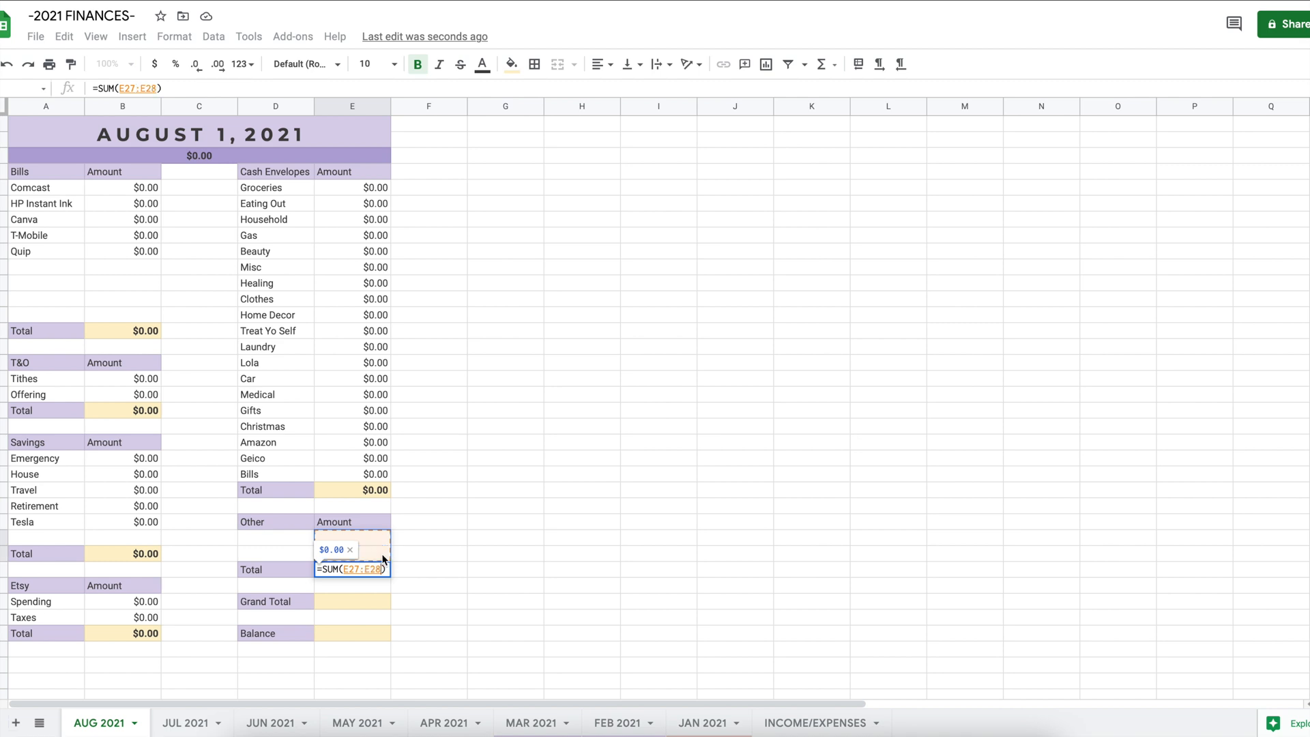
key("Return")
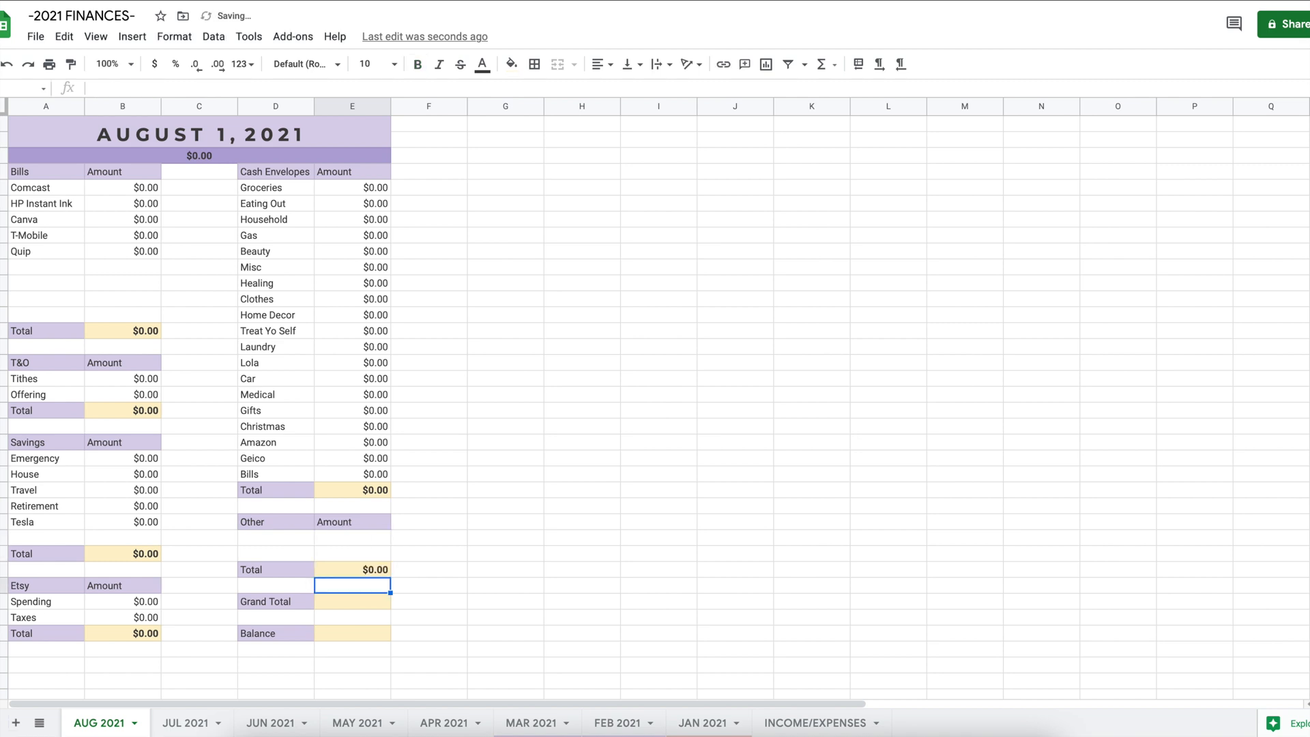
- Add a SUM function to the Grand Total cell combining the section totals B14, B19, B28, B33, E24 and E29
left_click(363, 602)
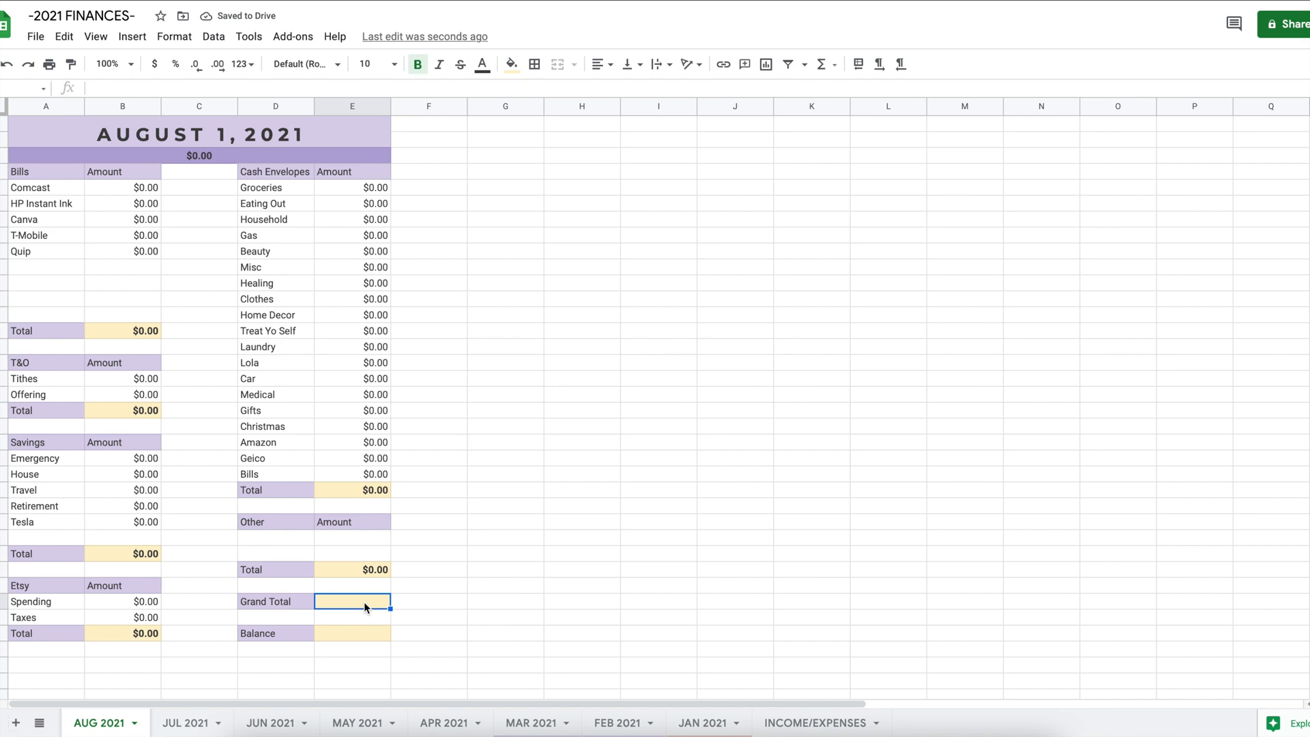
left_click(132, 36)
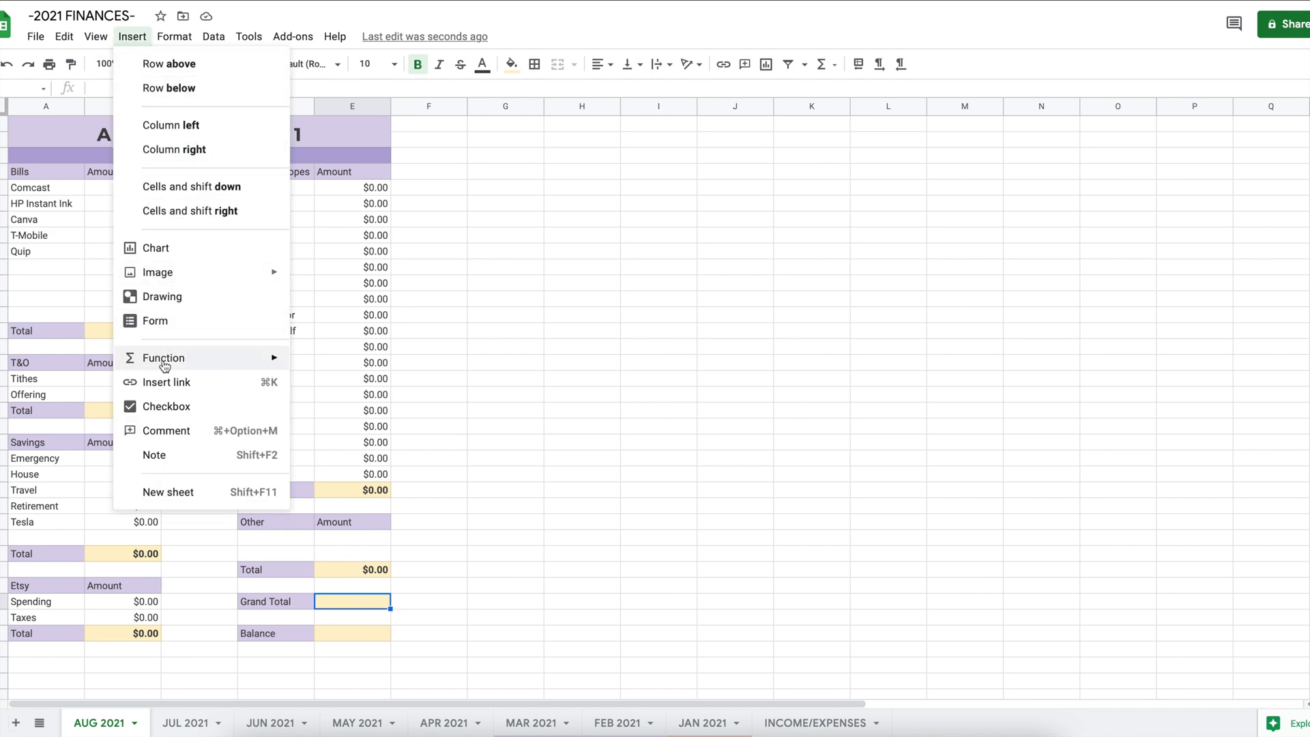
mouse_move(165, 366)
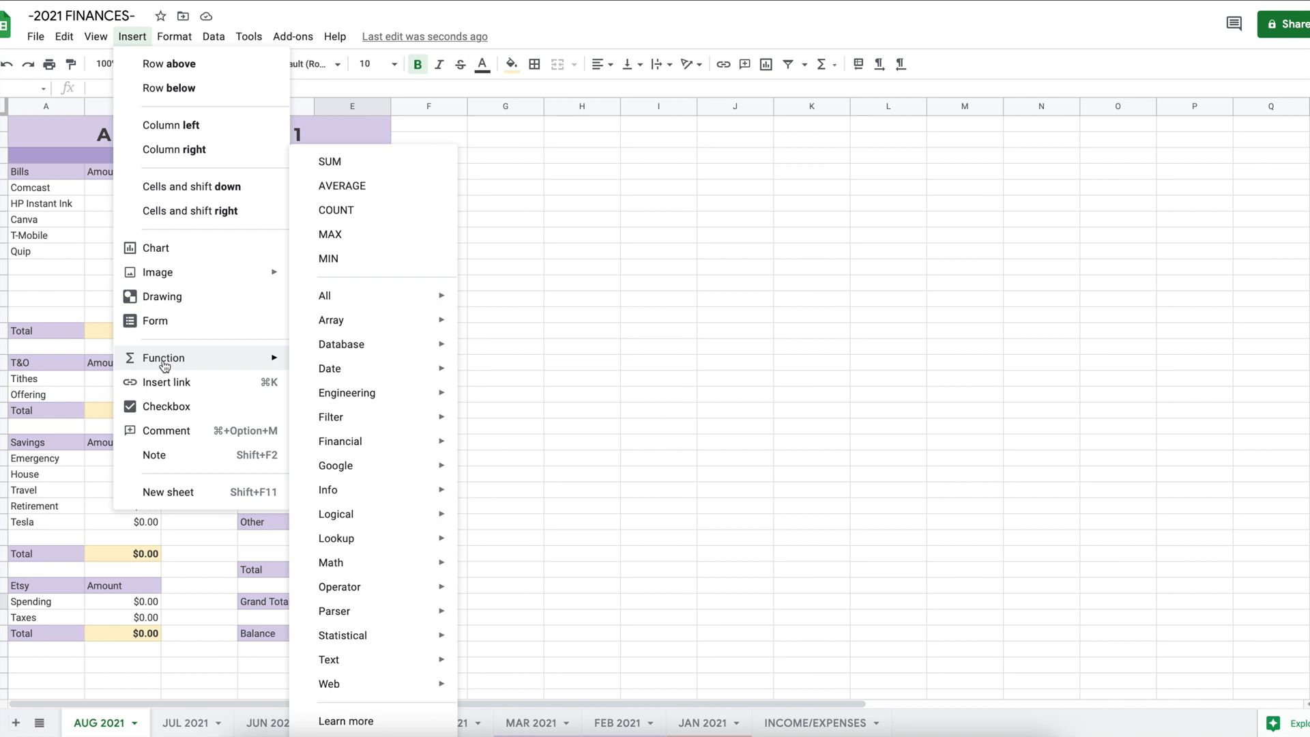
left_click(342, 162)
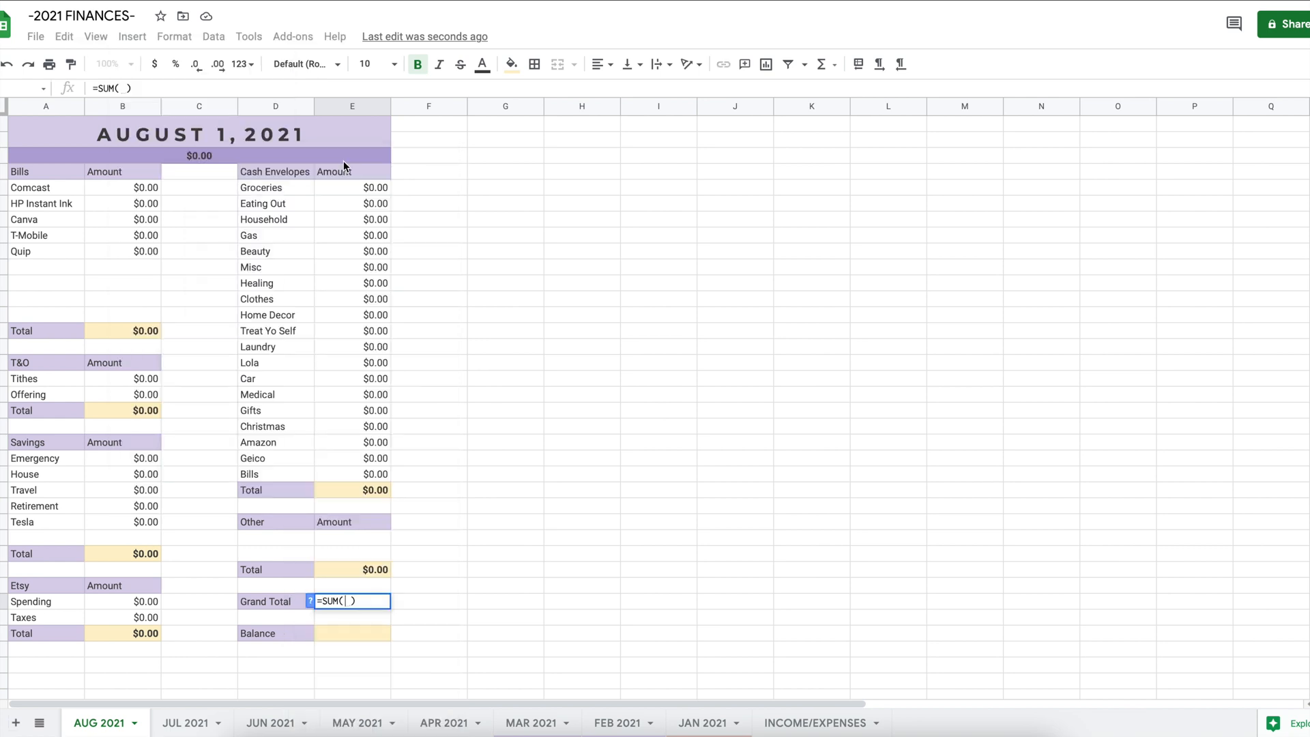
left_click(138, 333)
type(",")
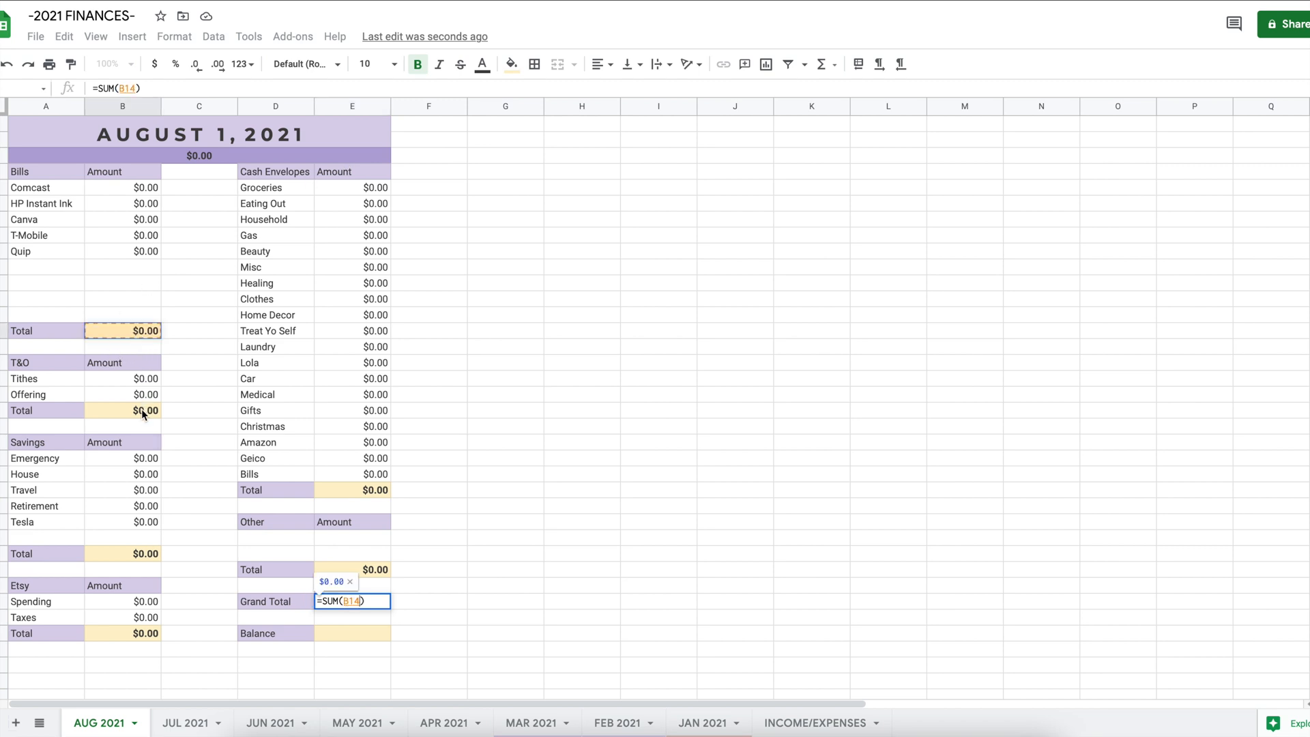
left_click(142, 409)
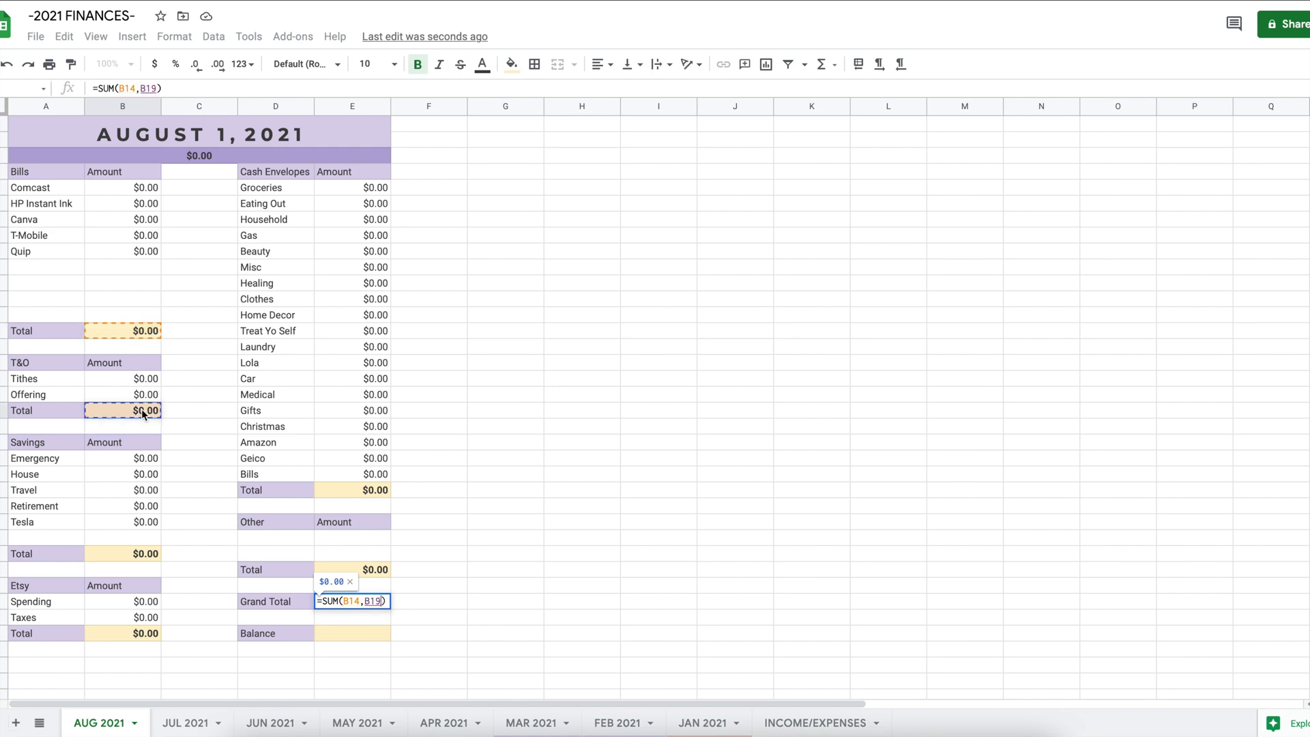
type(",")
left_click(134, 556)
type(",")
left_click(133, 635)
type(",")
left_click(345, 490)
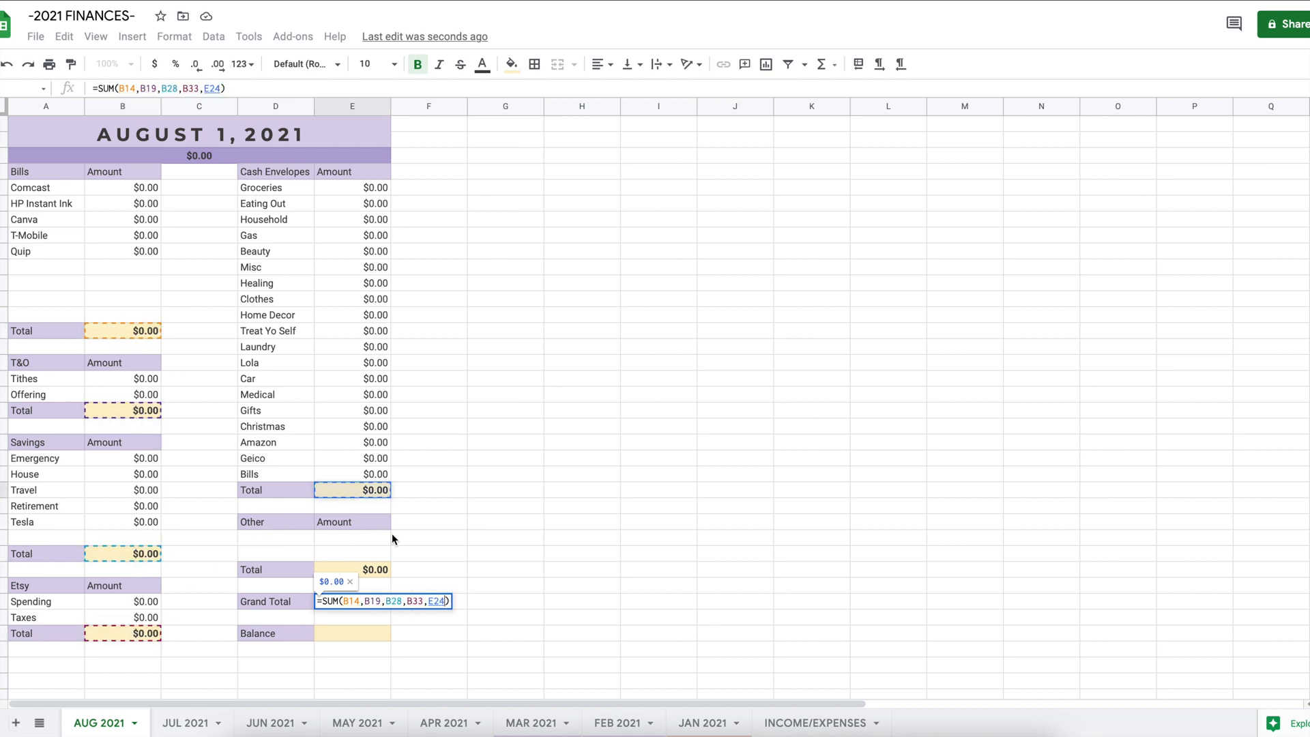
type(",")
left_click(380, 570)
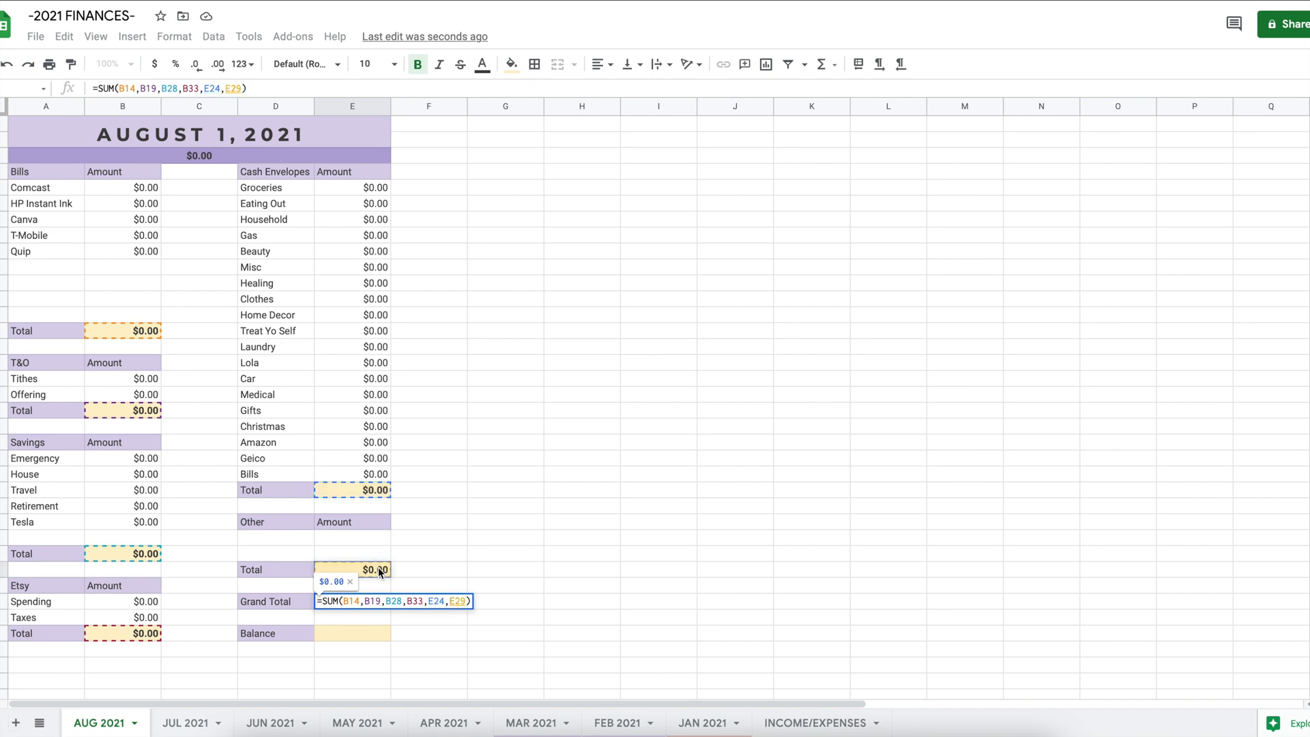
key("Return")
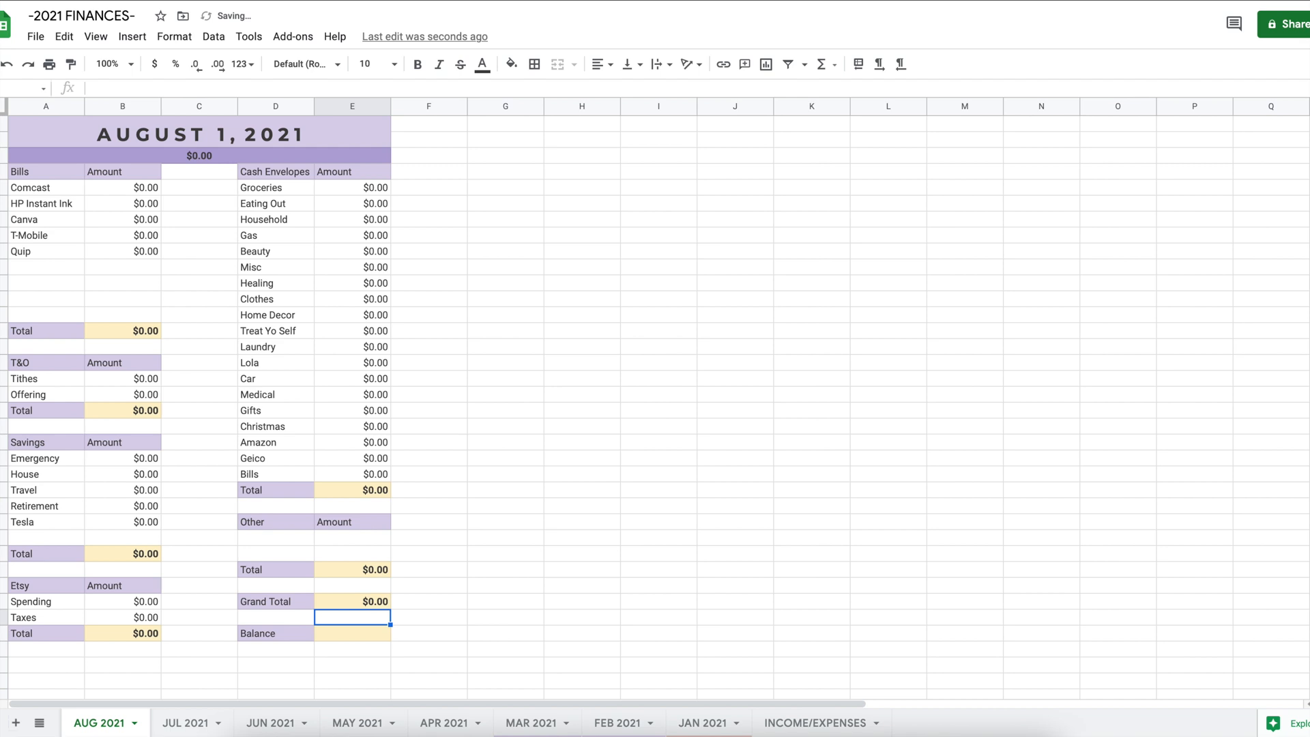
- Insert a MIN function in the Balance cell with the amount below the title (A3) and the Grand Total (E31) as arguments
left_click(341, 639)
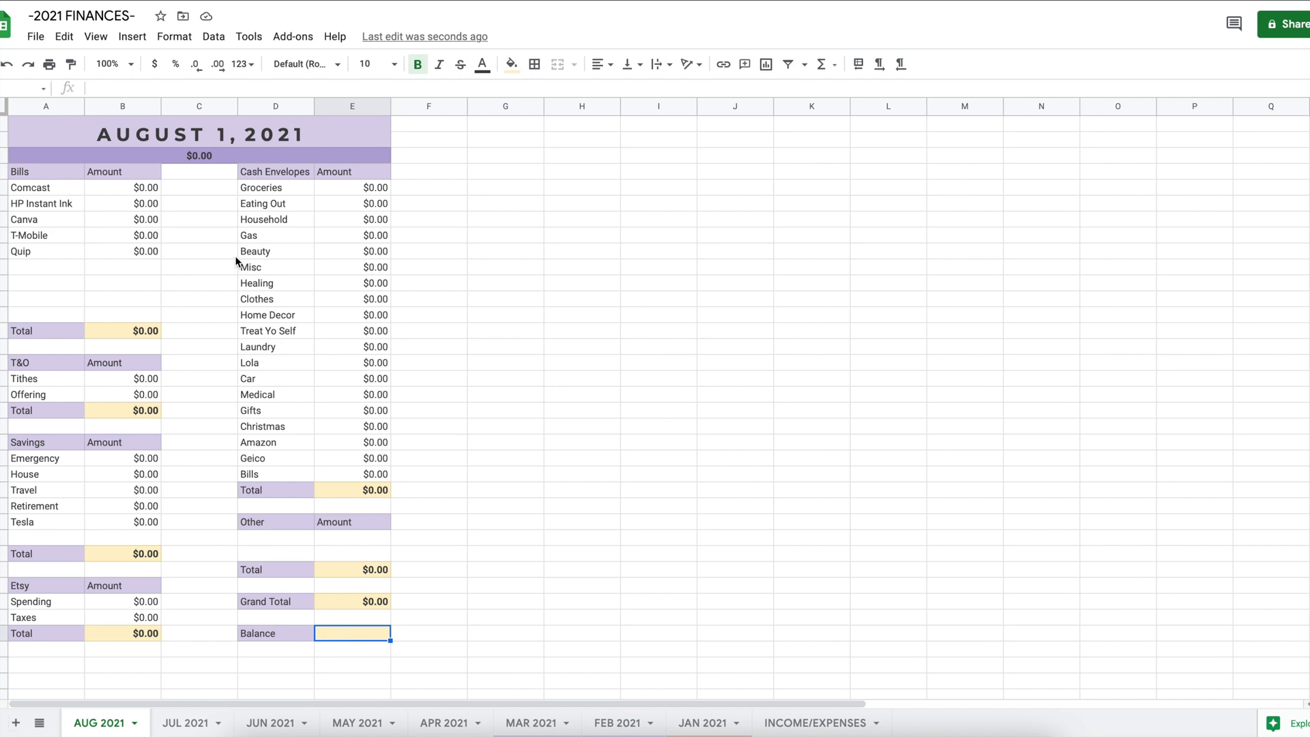
left_click(130, 39)
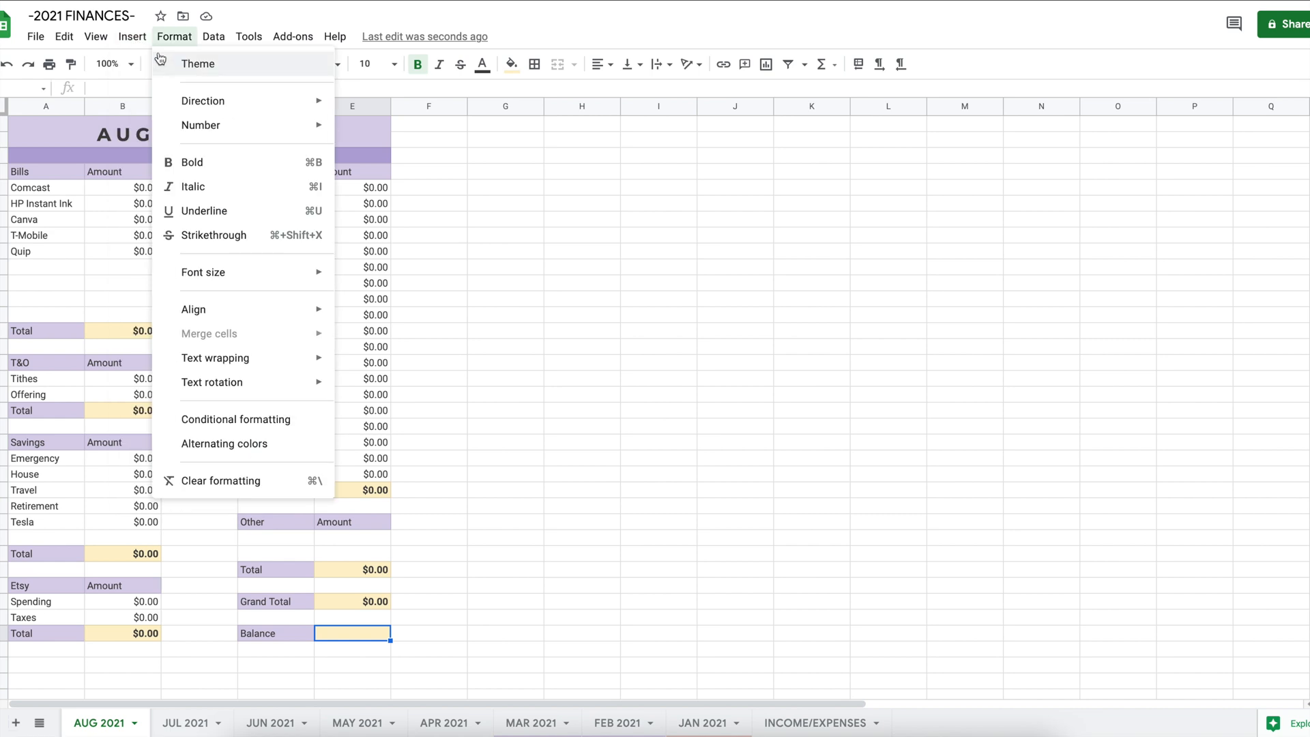
mouse_move(178, 368)
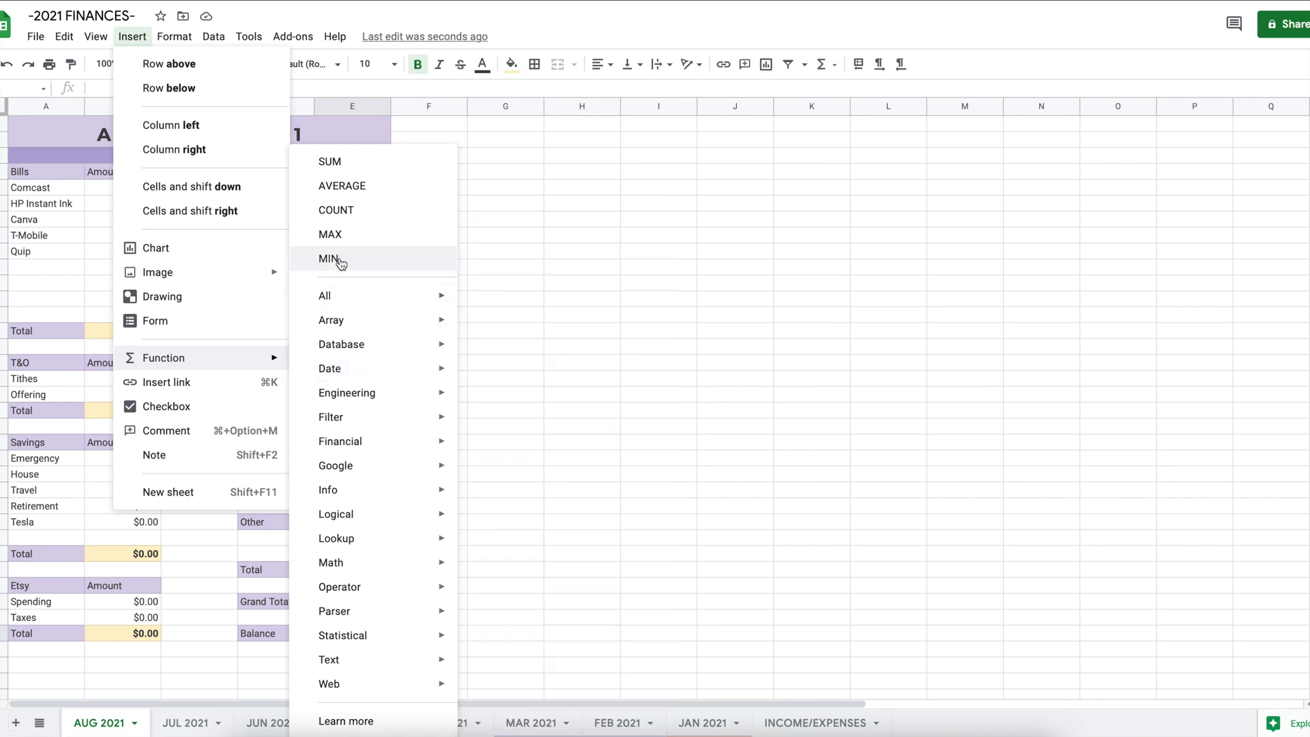
mouse_move(342, 300)
left_click(339, 266)
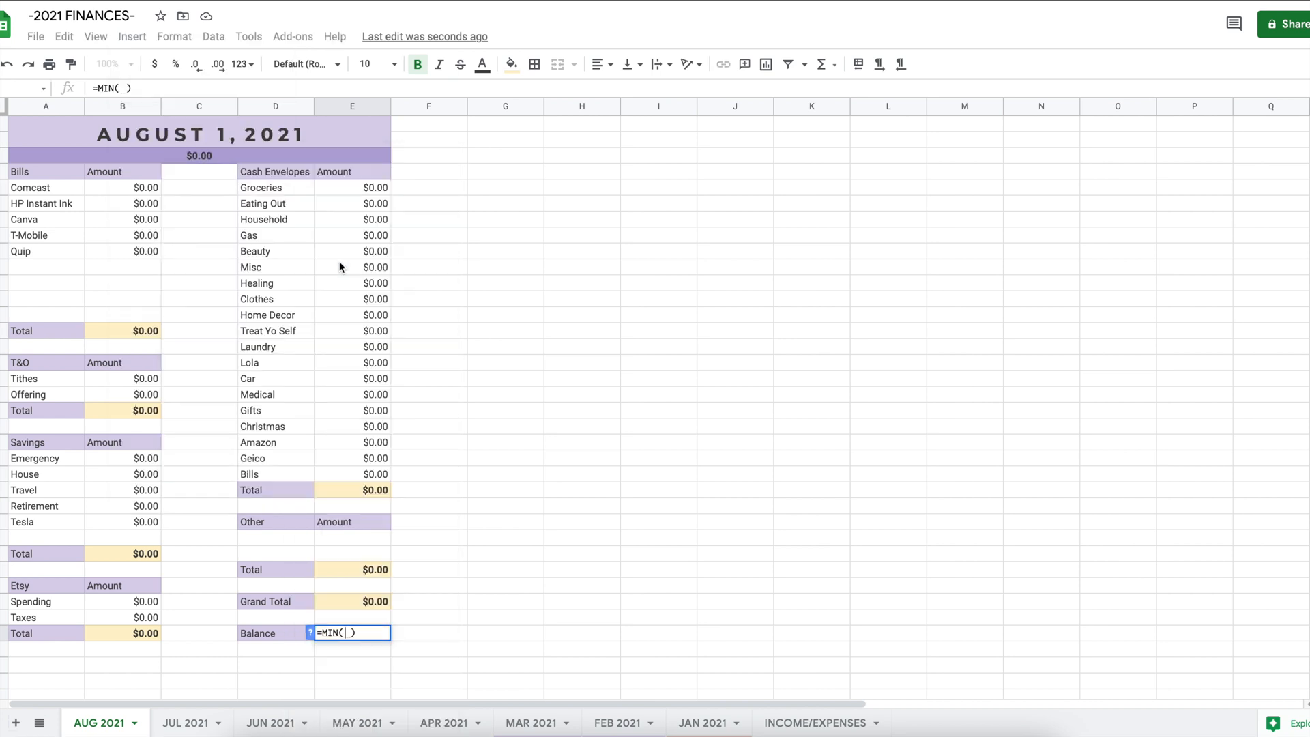
left_click(217, 158)
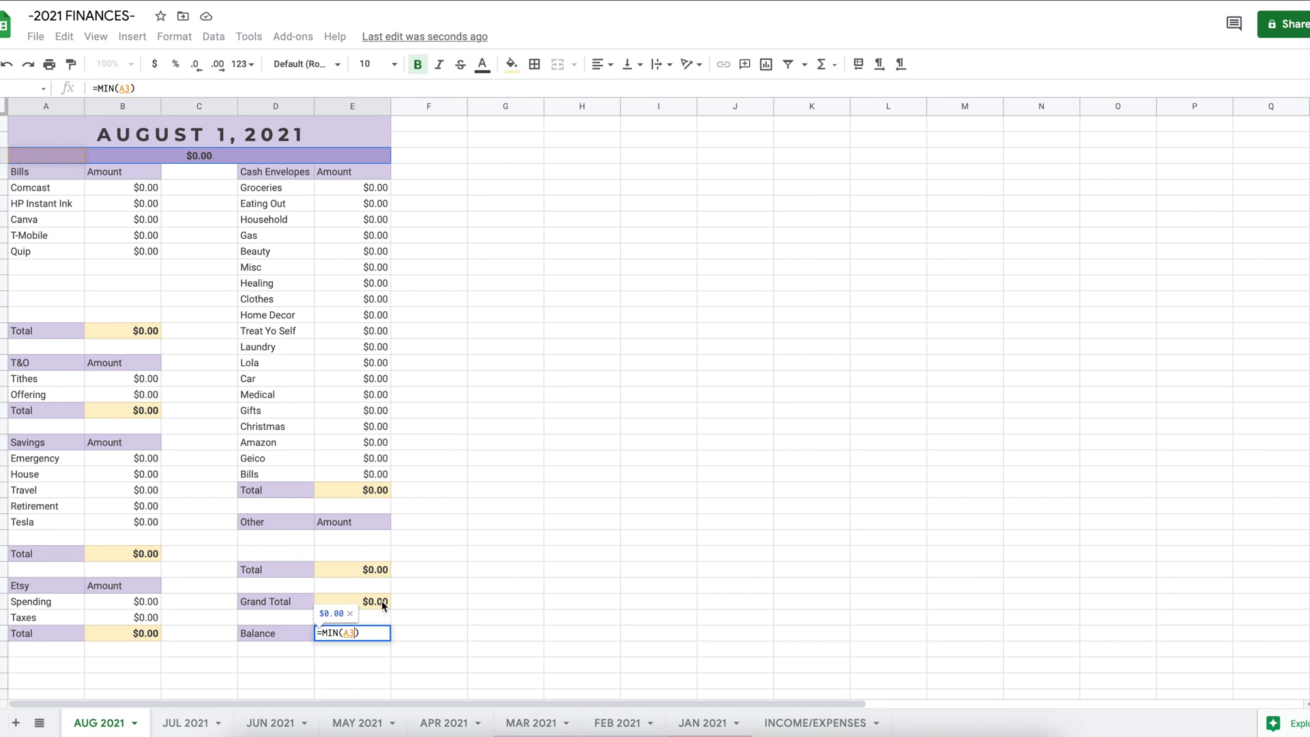
type(",")
left_click(384, 605)
type(")")
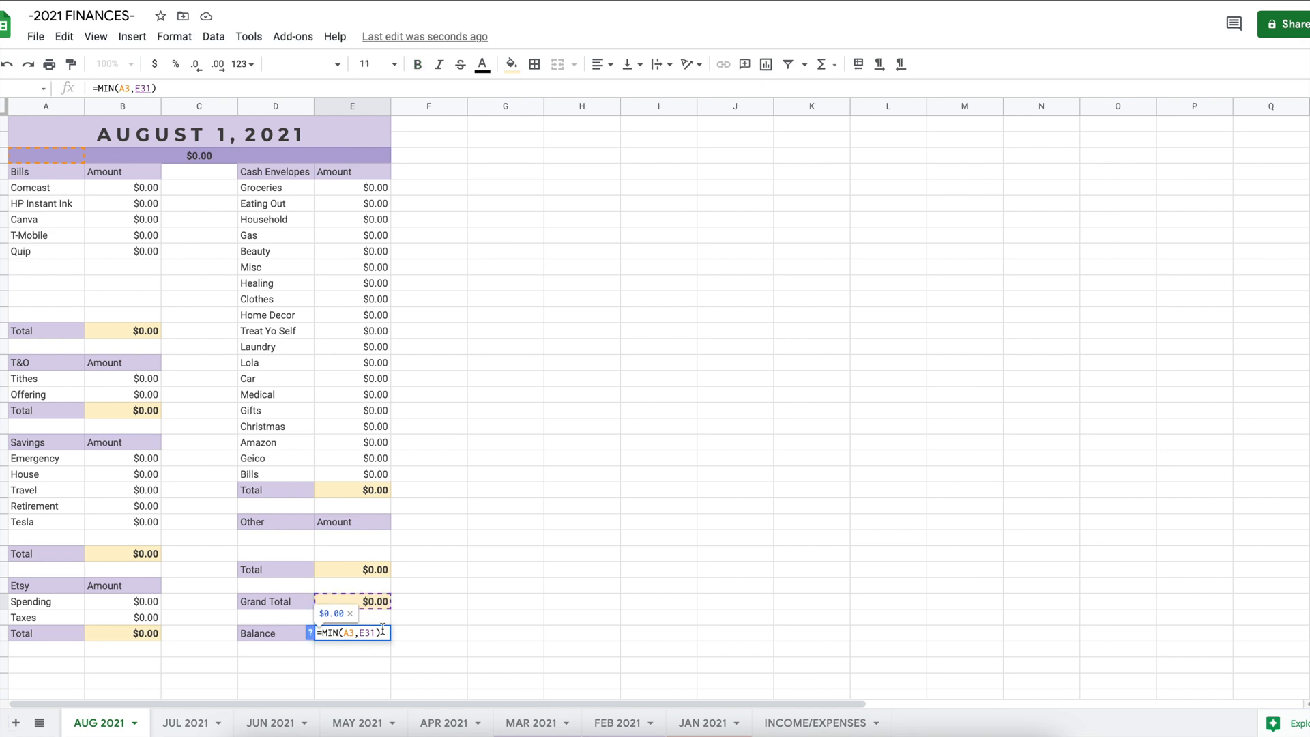
- Change the Balance cell's function name to MINUS so the formula reads =MINUS(A3,E31)
left_click(337, 633)
type("US")
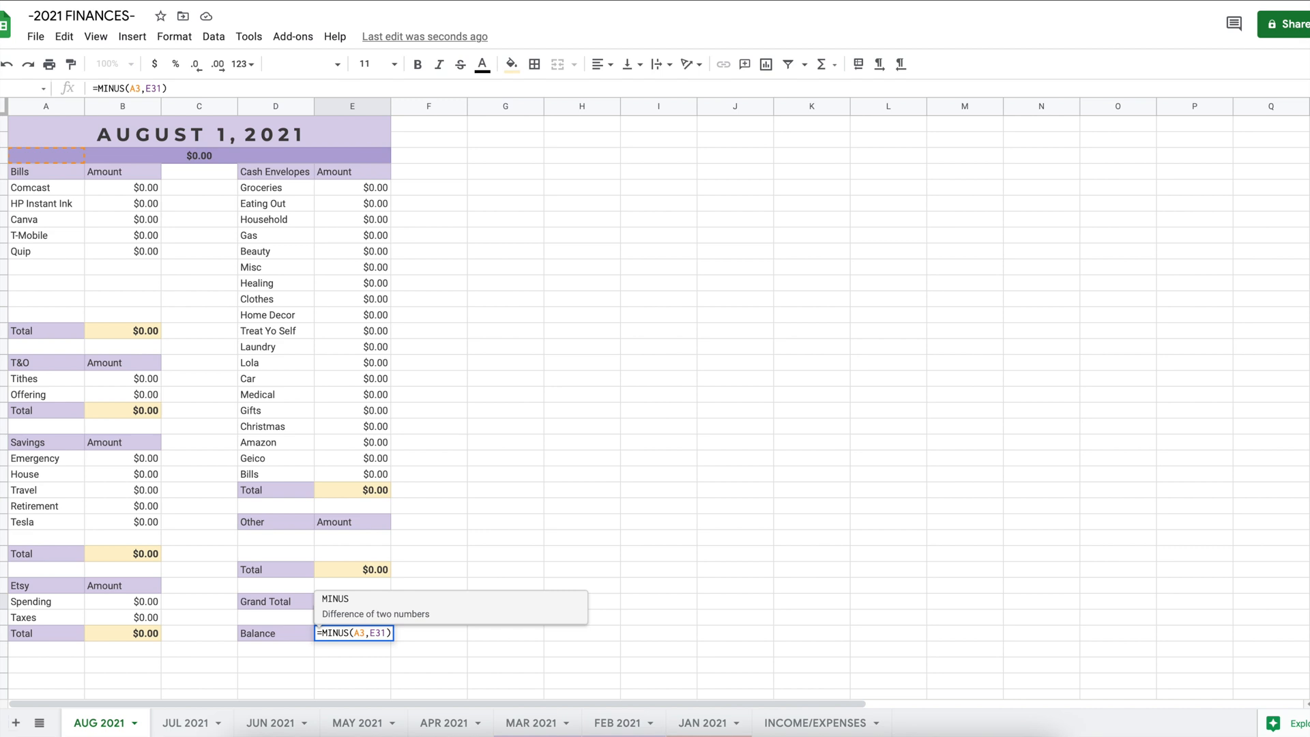
key("Return")
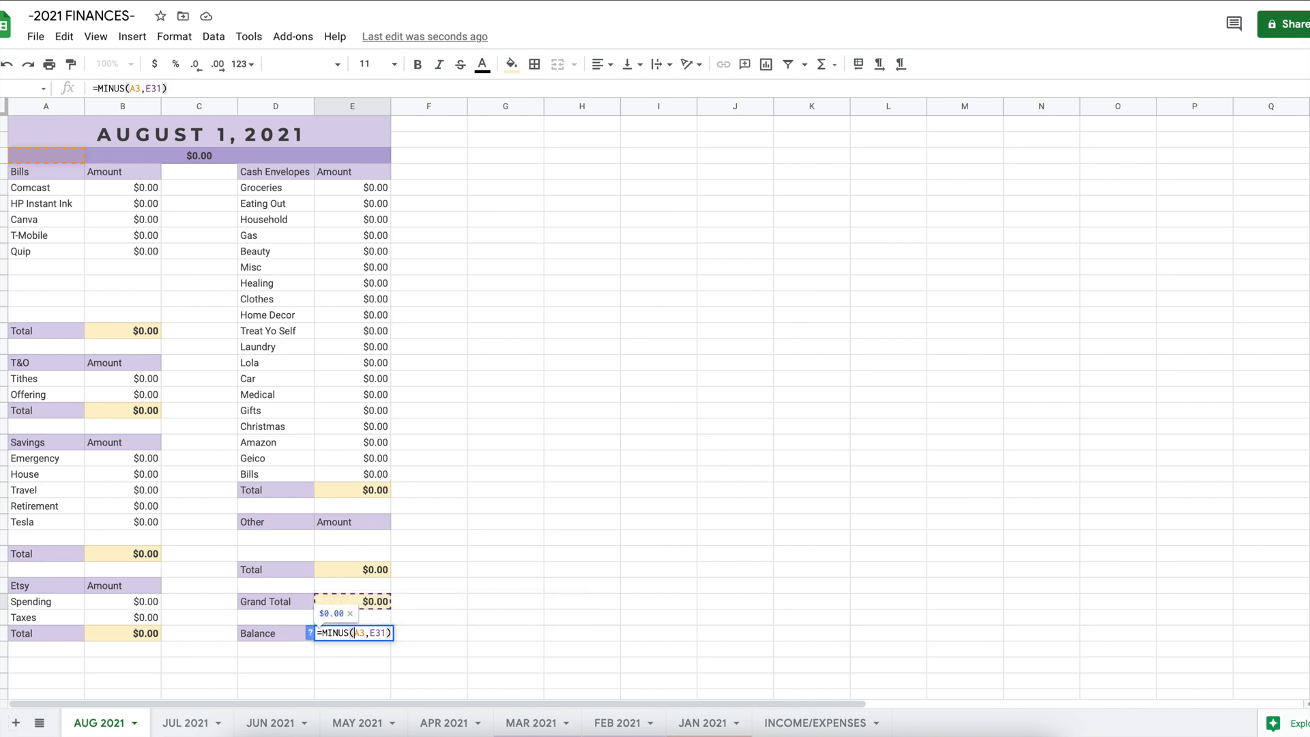
left_click(440, 636)
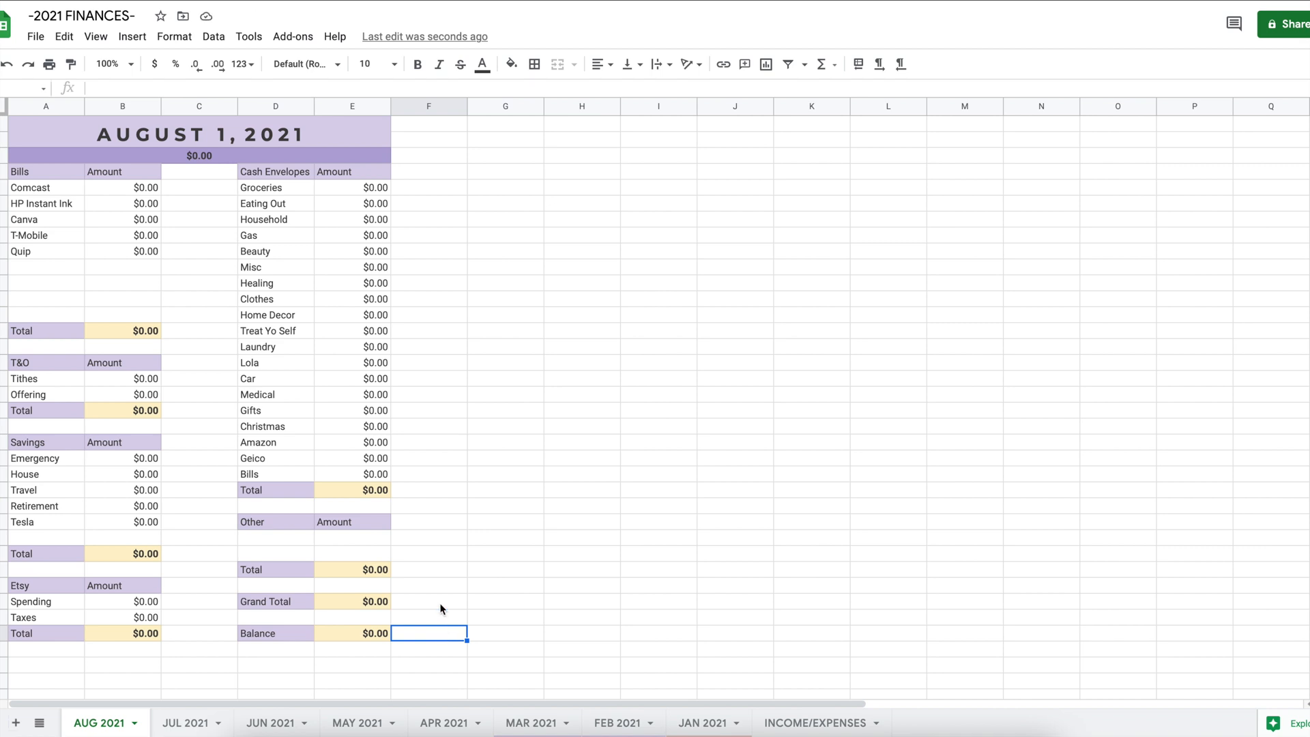
- Set the amount in the merged row below the AUGUST 1, 2021 title to 200
left_click(206, 157)
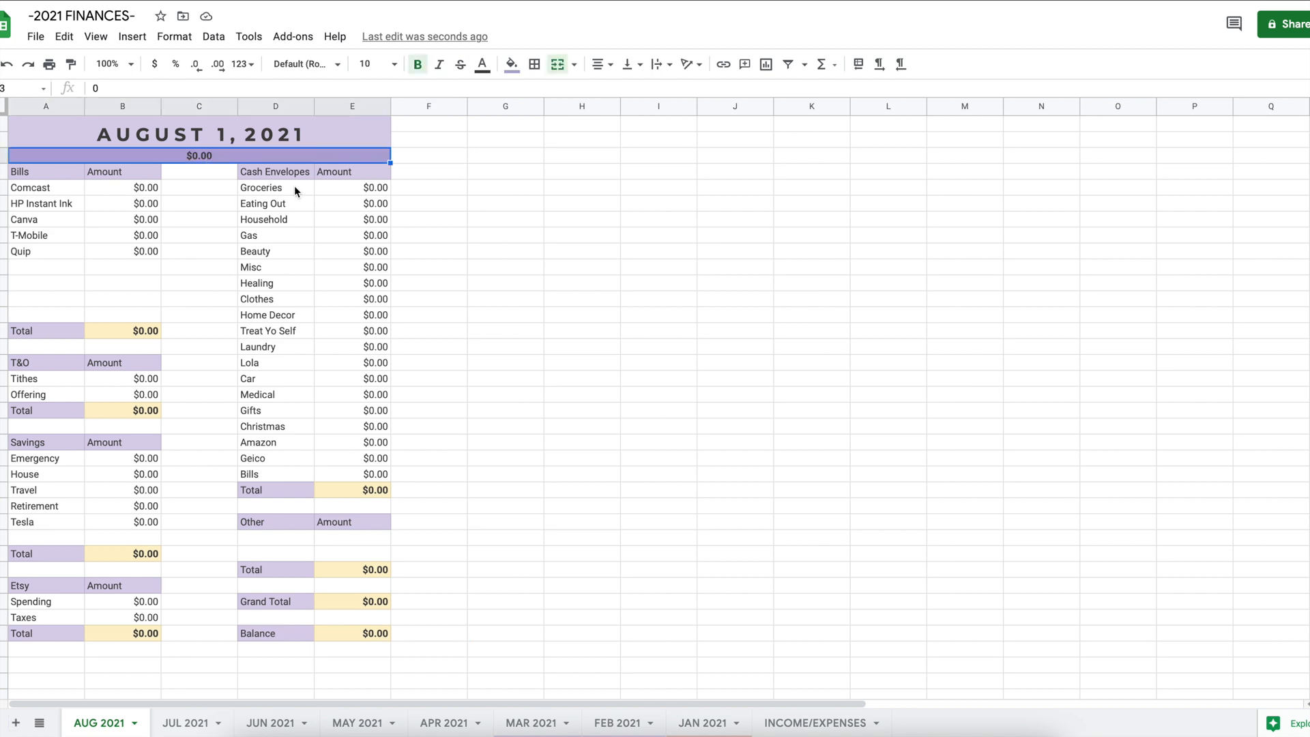
type("2")
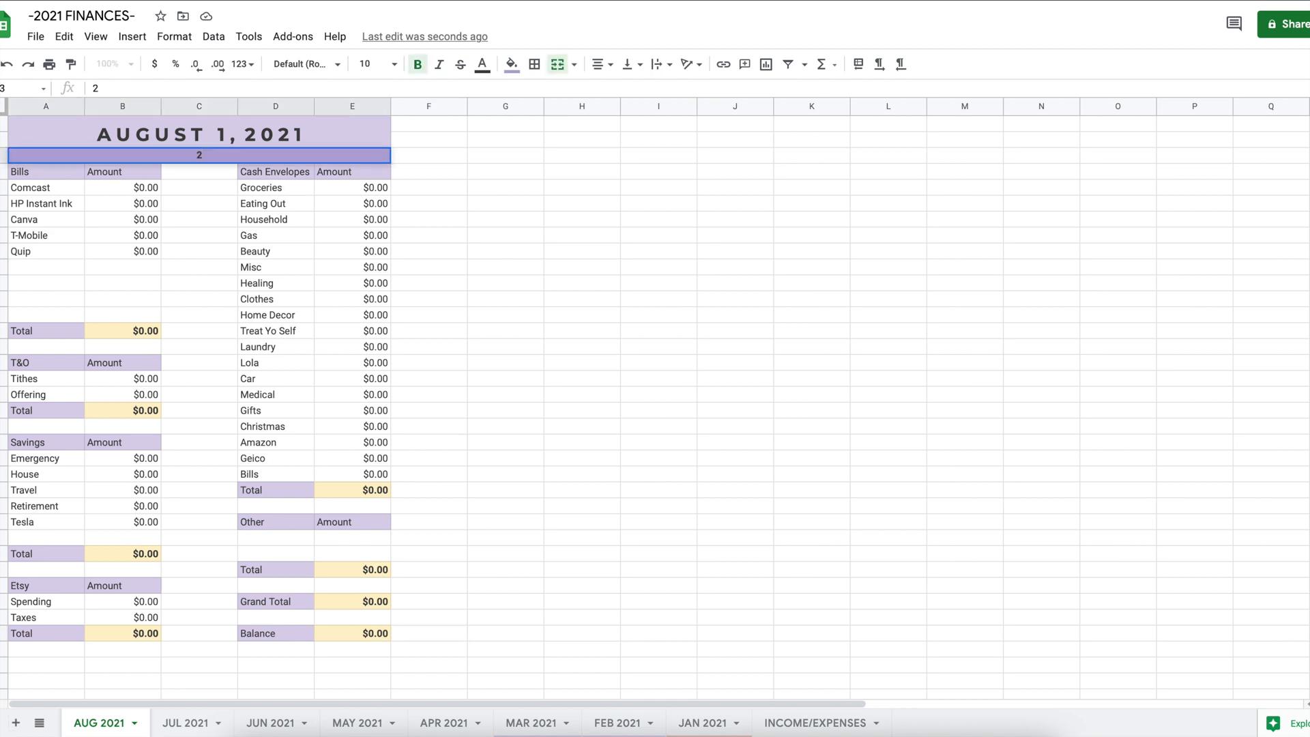
type("00")
left_click(219, 253)
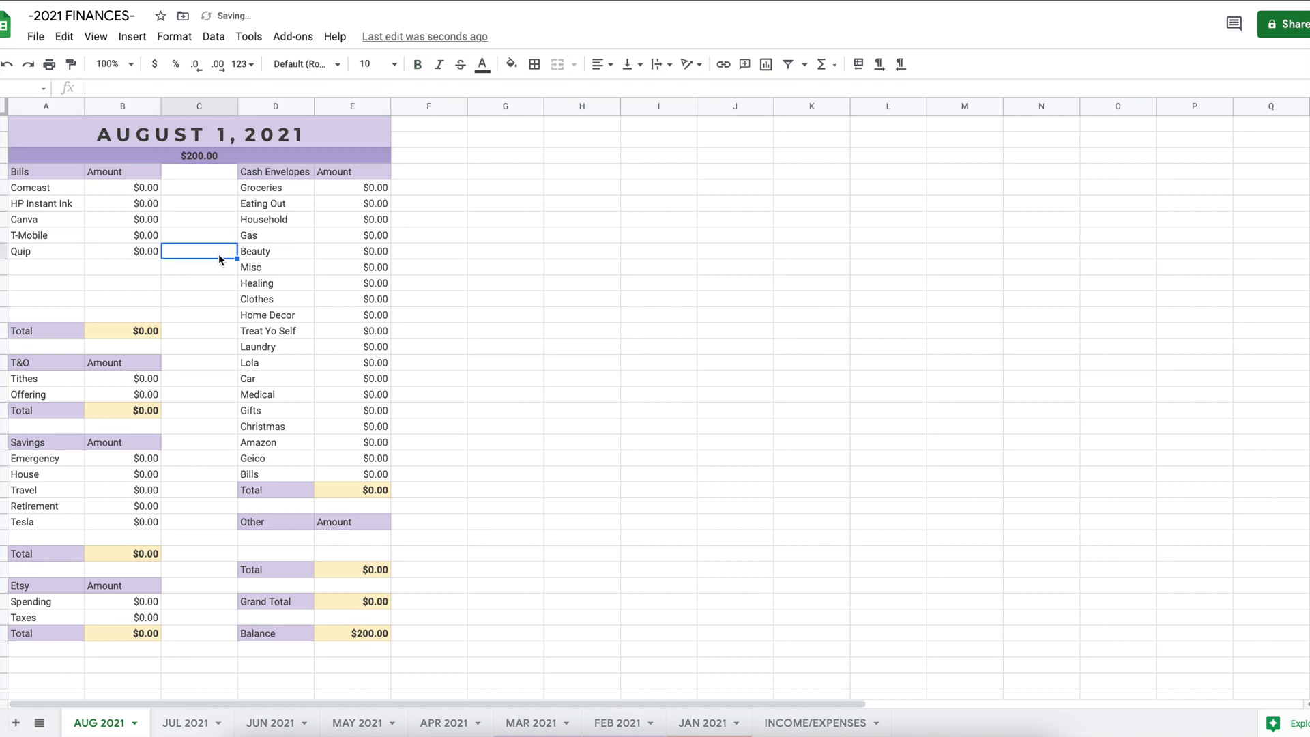
- Set the Quip amount in the Bills section to 5
left_click(149, 192)
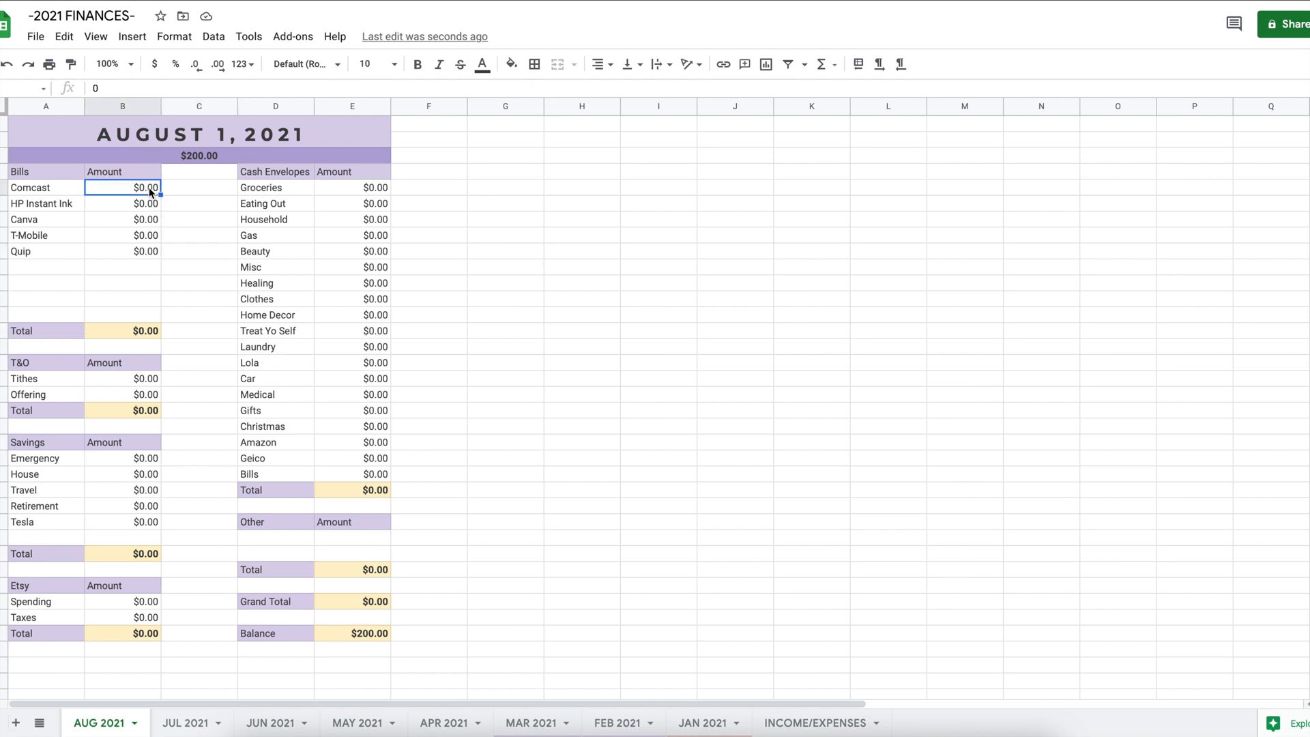
left_click(153, 254)
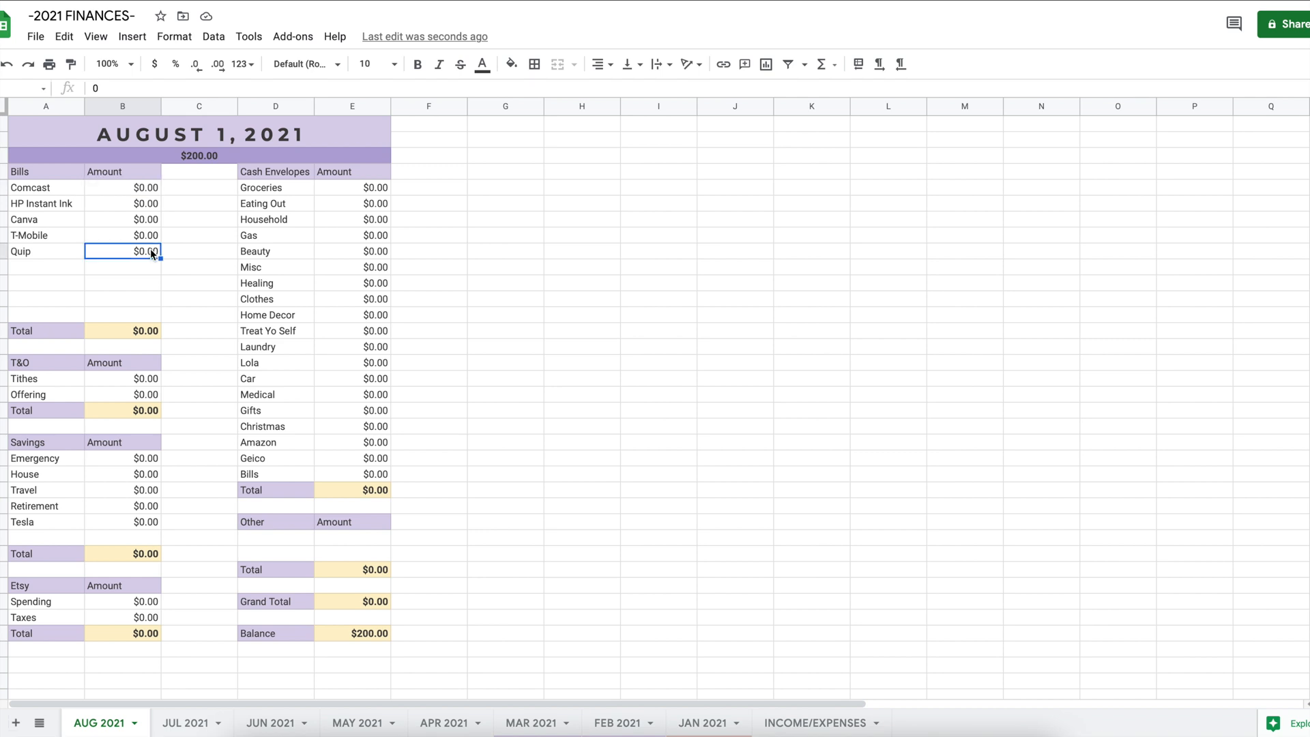
type("5")
left_click(145, 236)
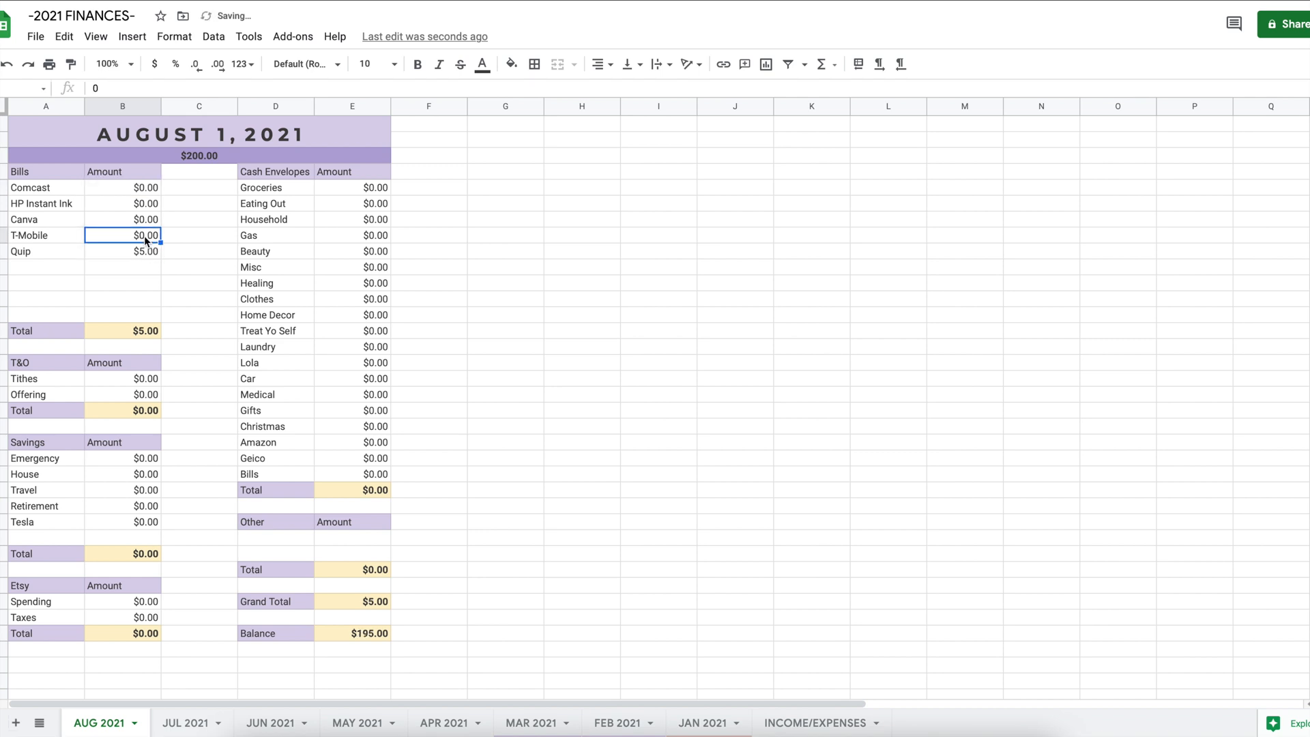
- Enter 20 for Tithes and 5 for Offering in the T&O section
left_click(147, 384)
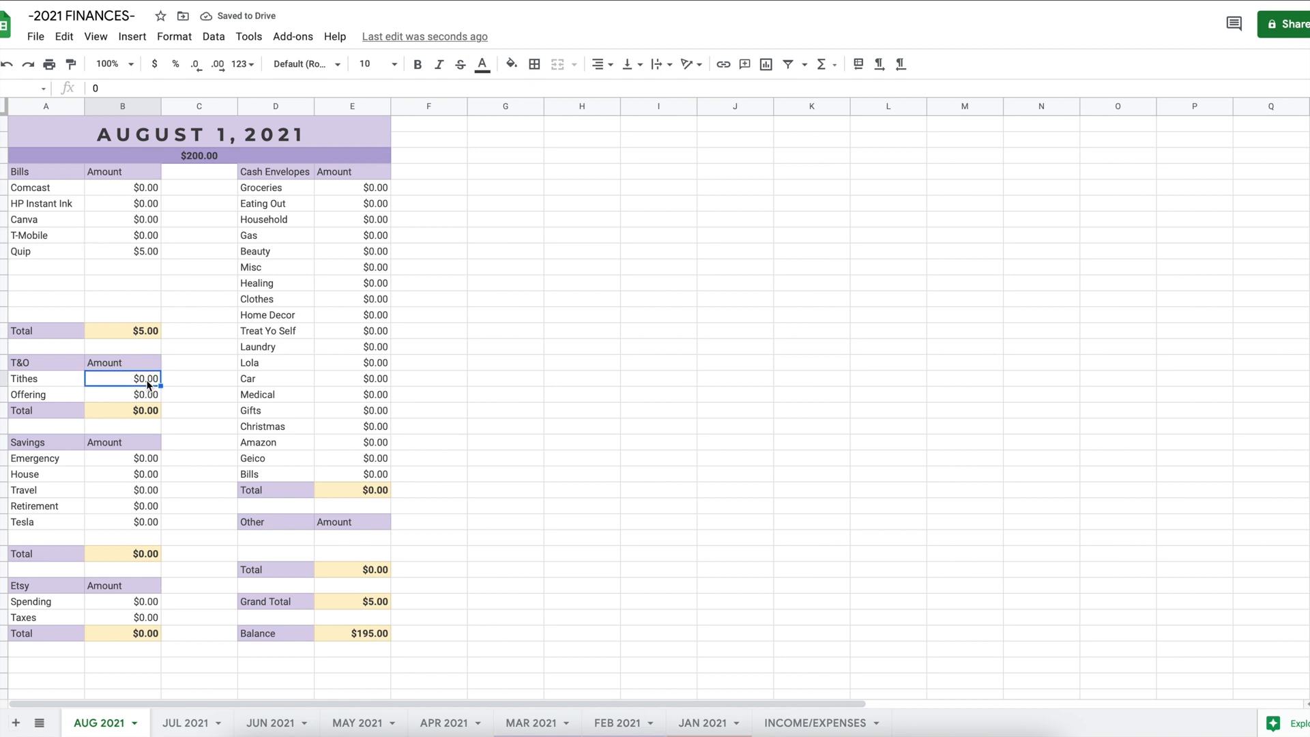
type("20")
key("Return")
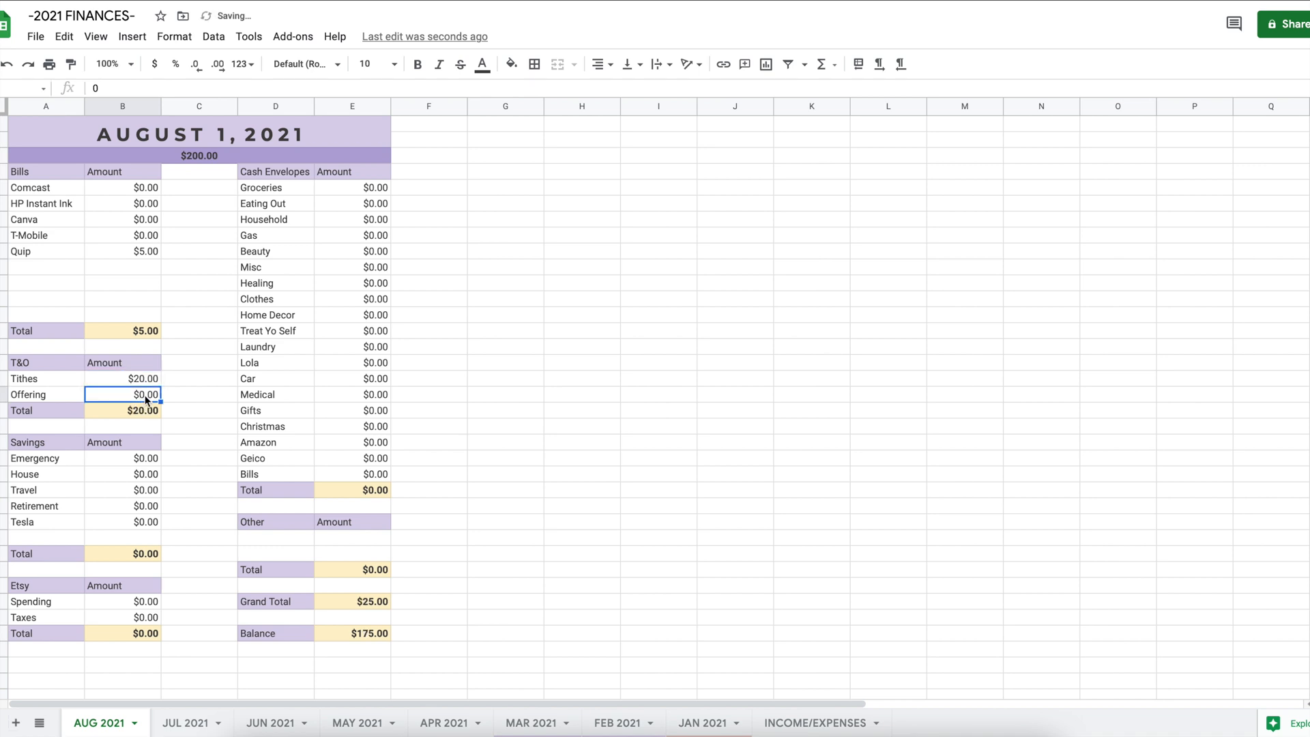
type("5")
- Enter 10 for each Savings item: Emergency, House, Travel, Retirement and Tesla
left_click(146, 464)
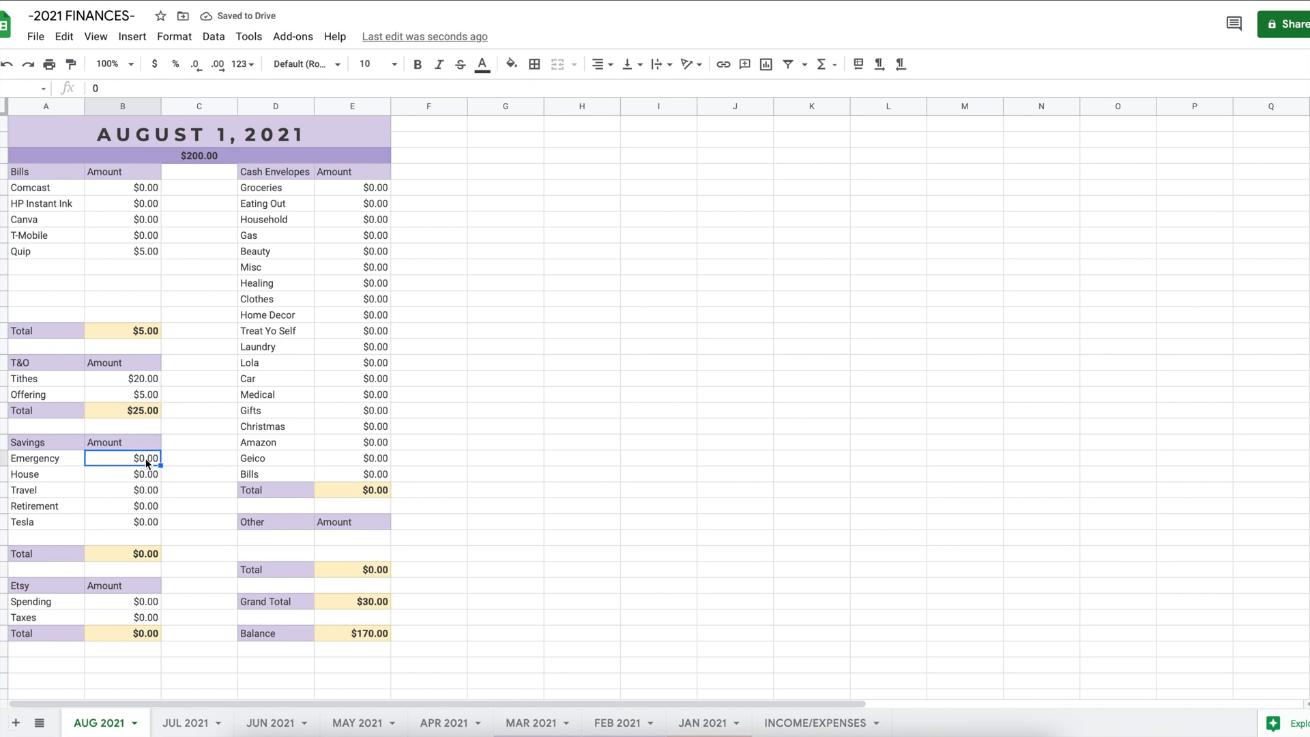
type("10")
key("Return")
type("10")
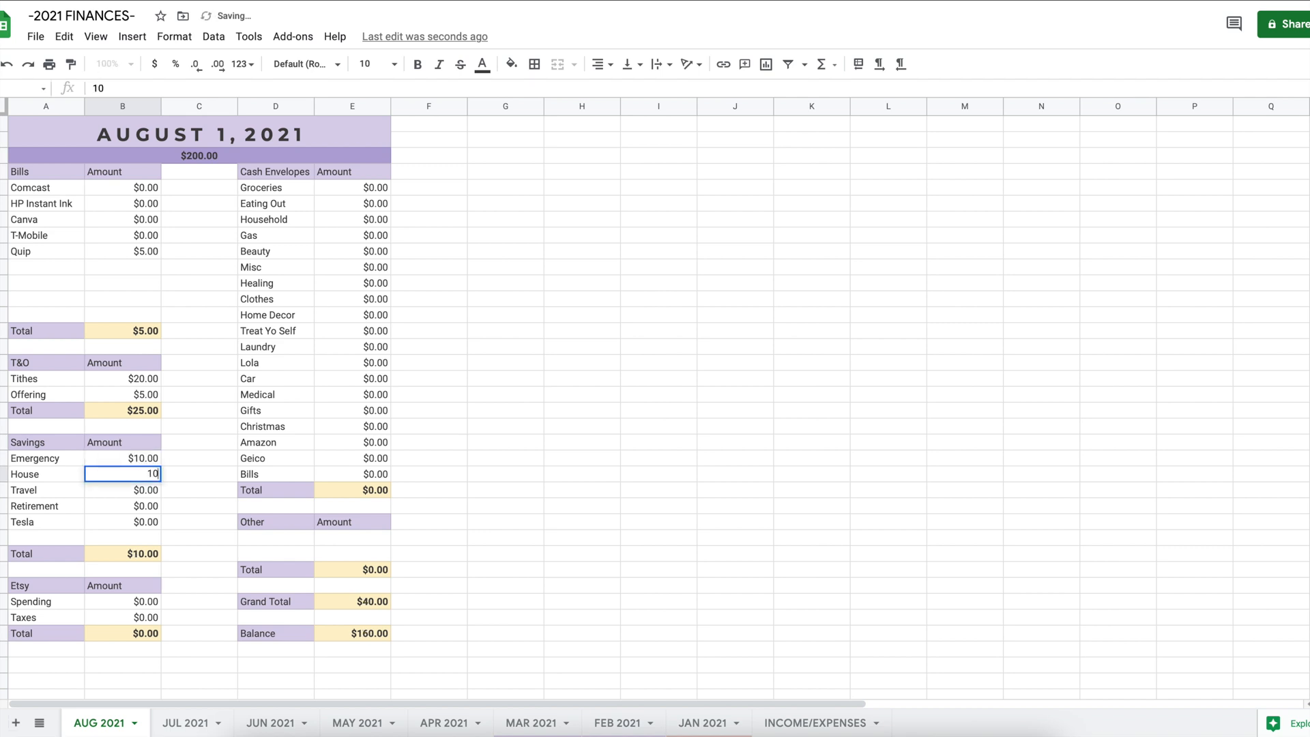
key("Return")
type("10")
key("Return")
type("10")
key("Return")
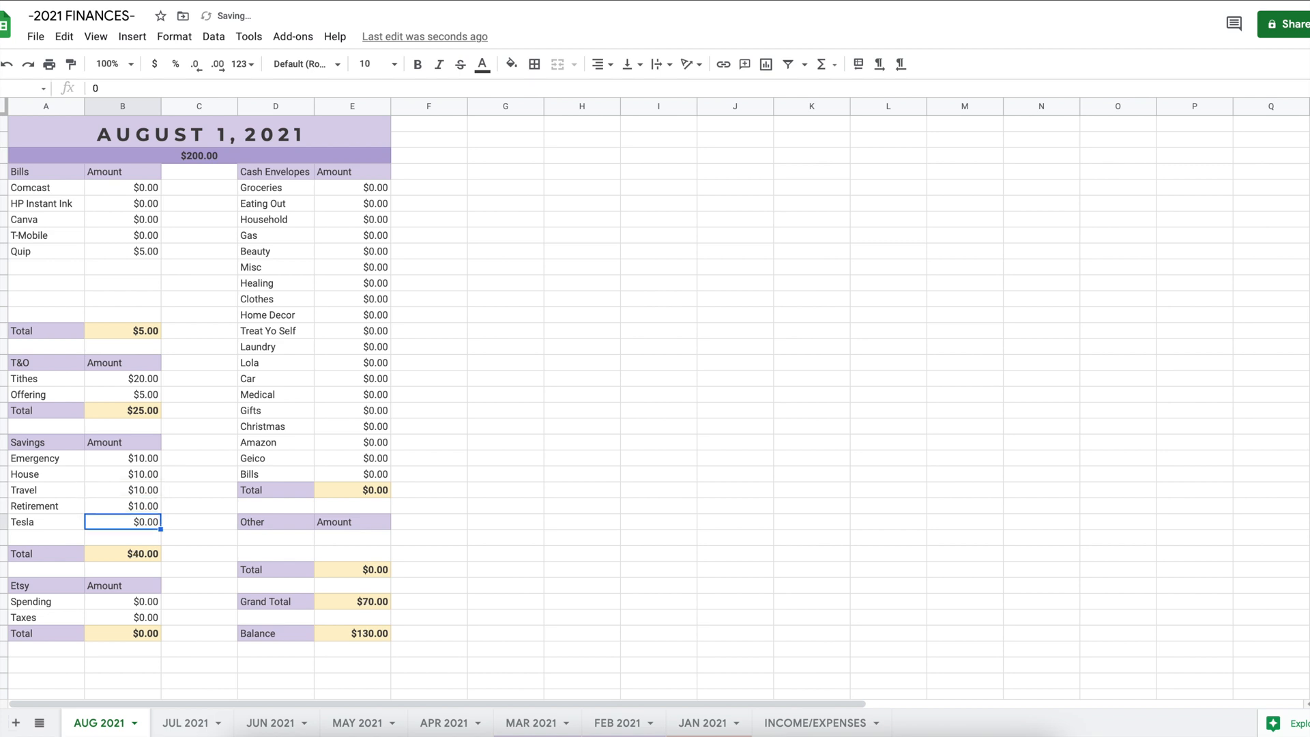
type("10")
key("Return")
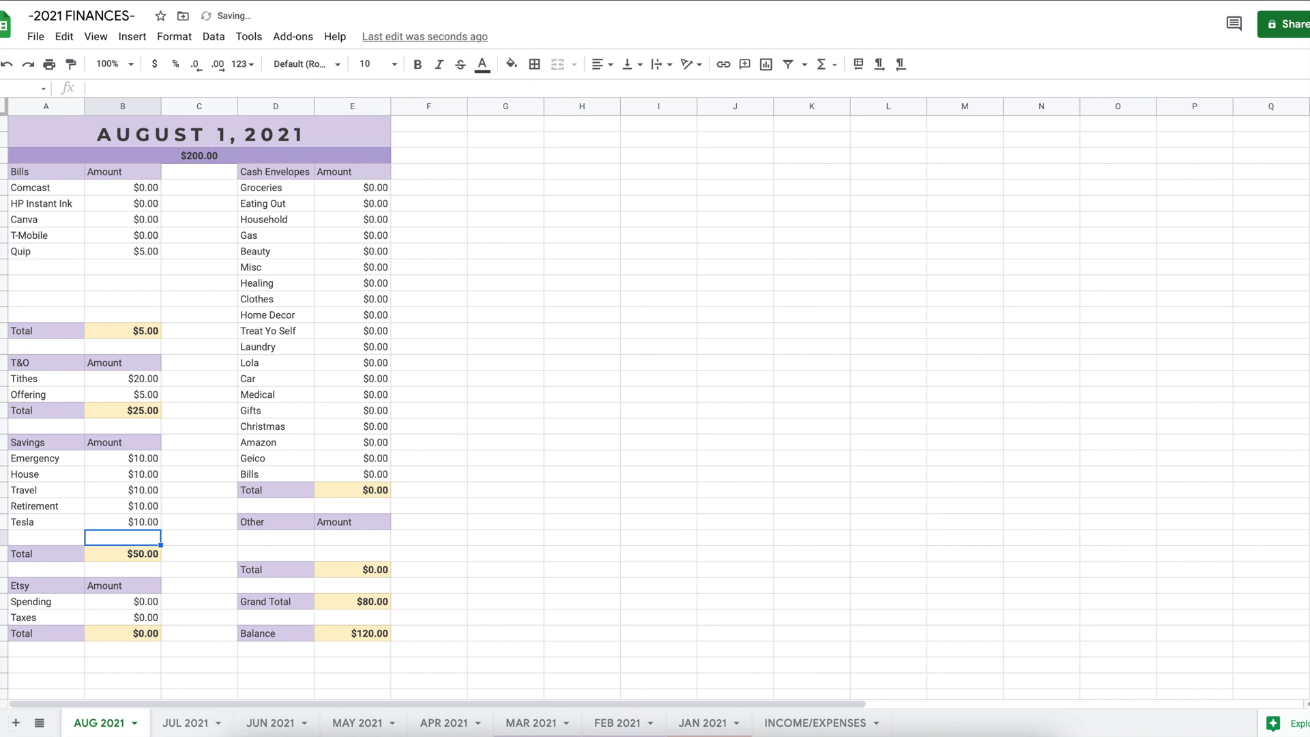
- Enter Cash Envelopes amounts of 25 for Groceries, 25 for Gas and 10 for Healing
left_click(334, 187)
type("25")
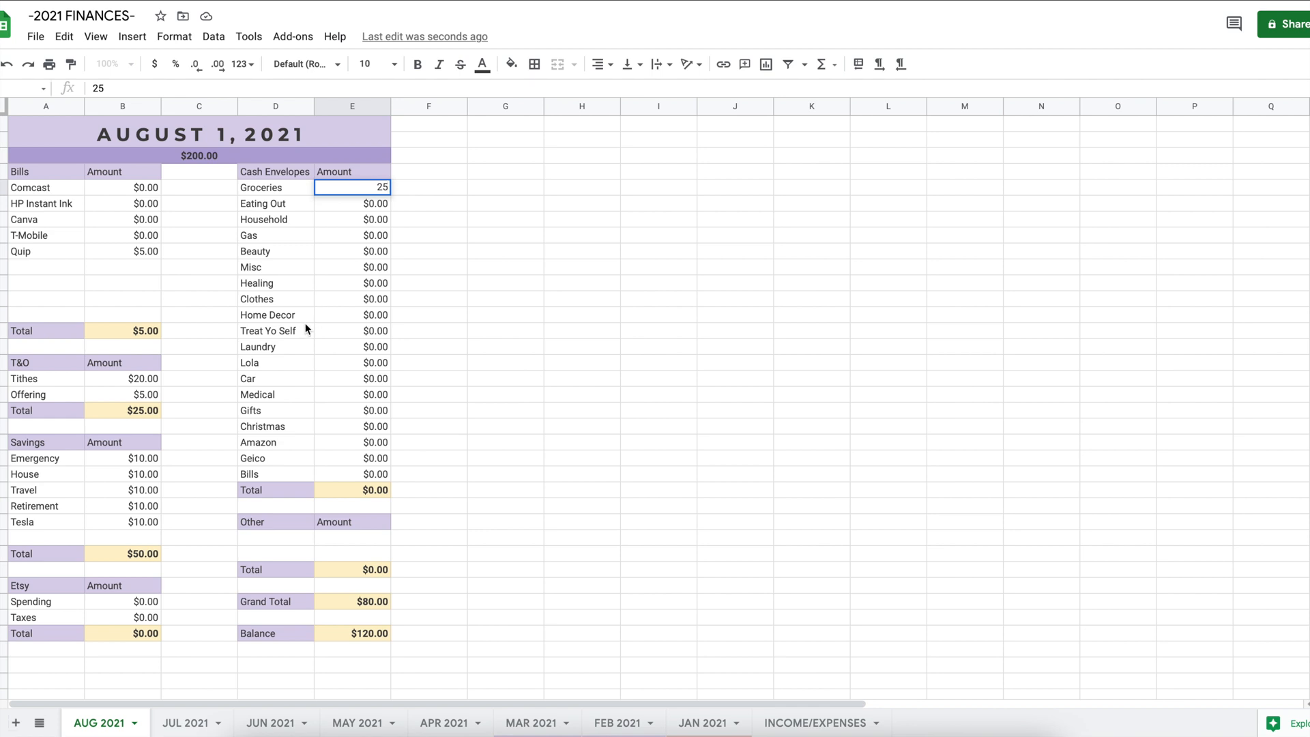
left_click(376, 236)
type("25")
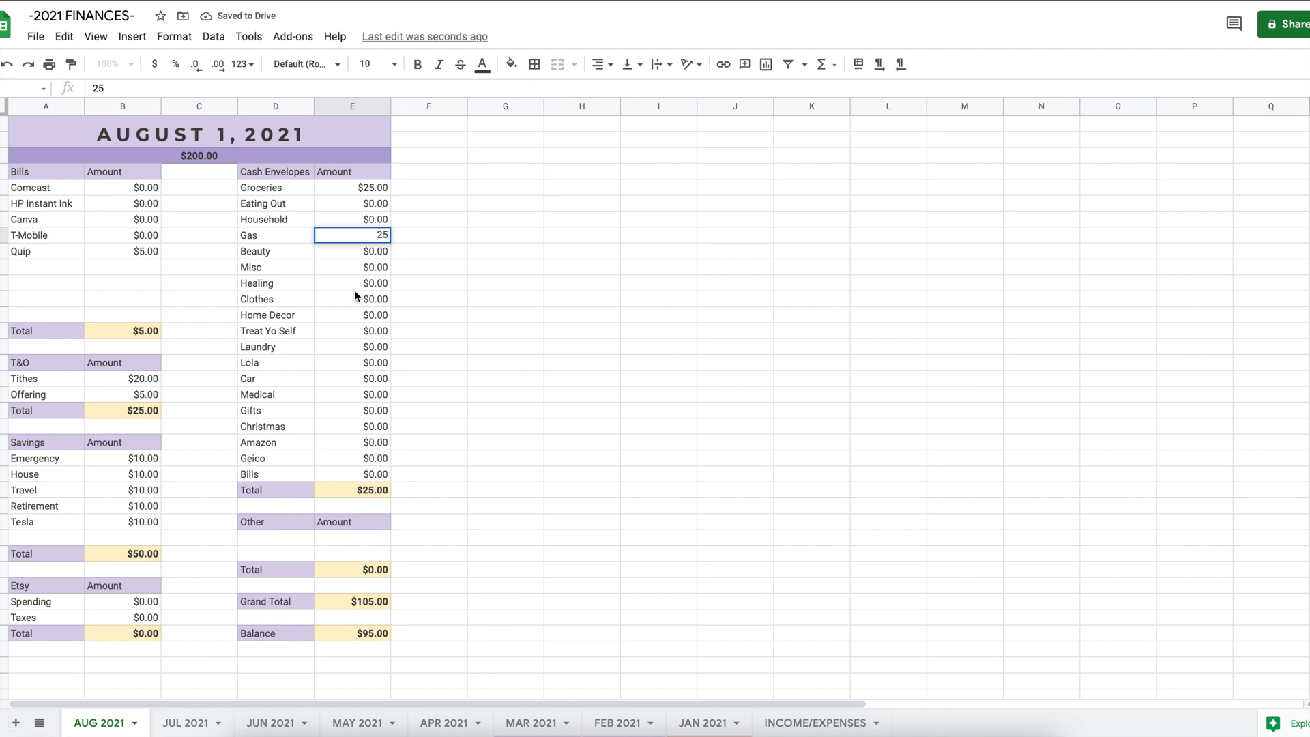
left_click(359, 287)
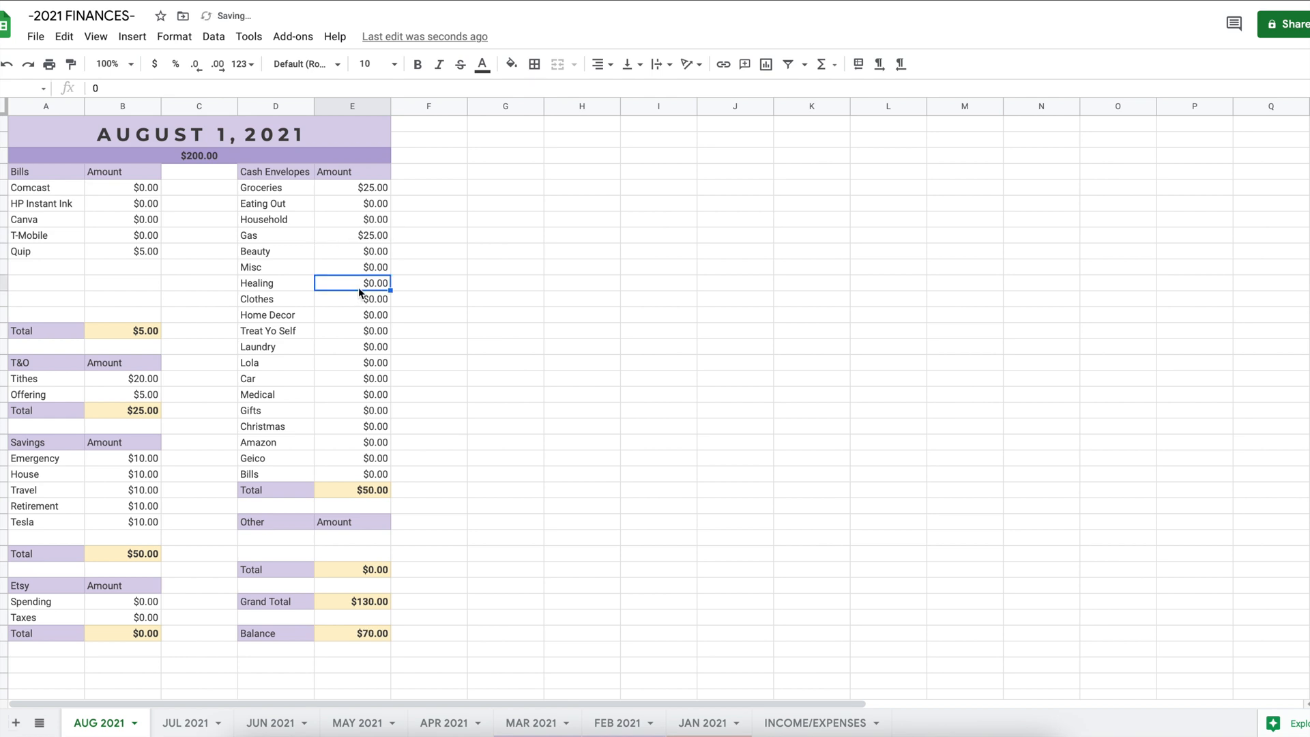
type("10")
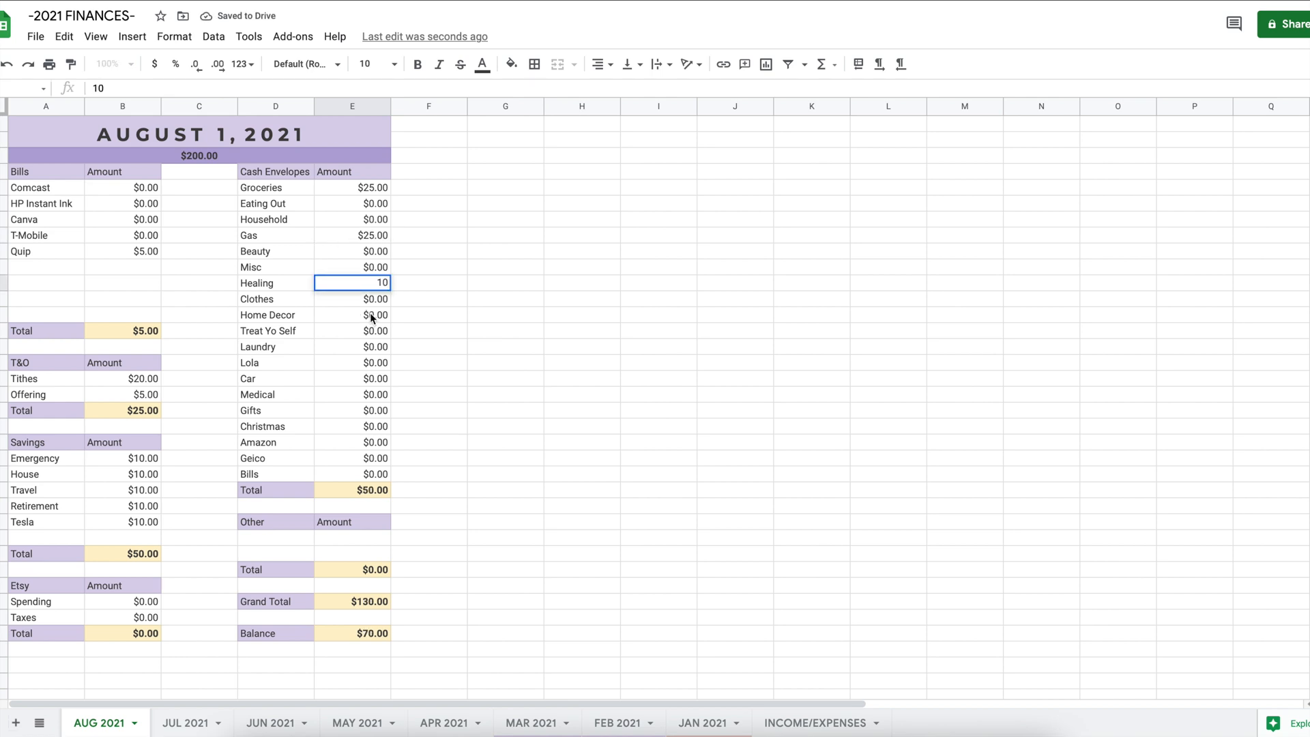
- Enter Cash Envelopes amounts of 10 for Home Decor, 10 for Treat Yo Self and 20 for Laundry
left_click(369, 315)
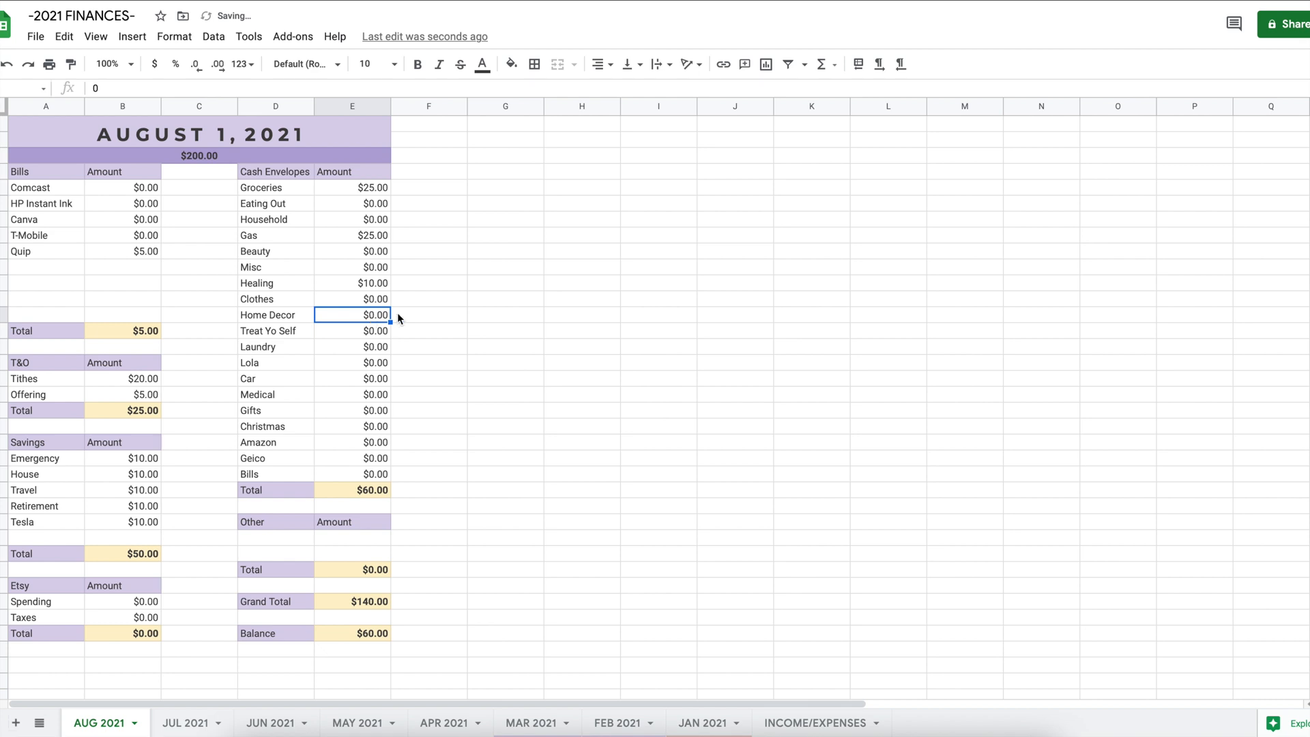
type("10")
key("Return")
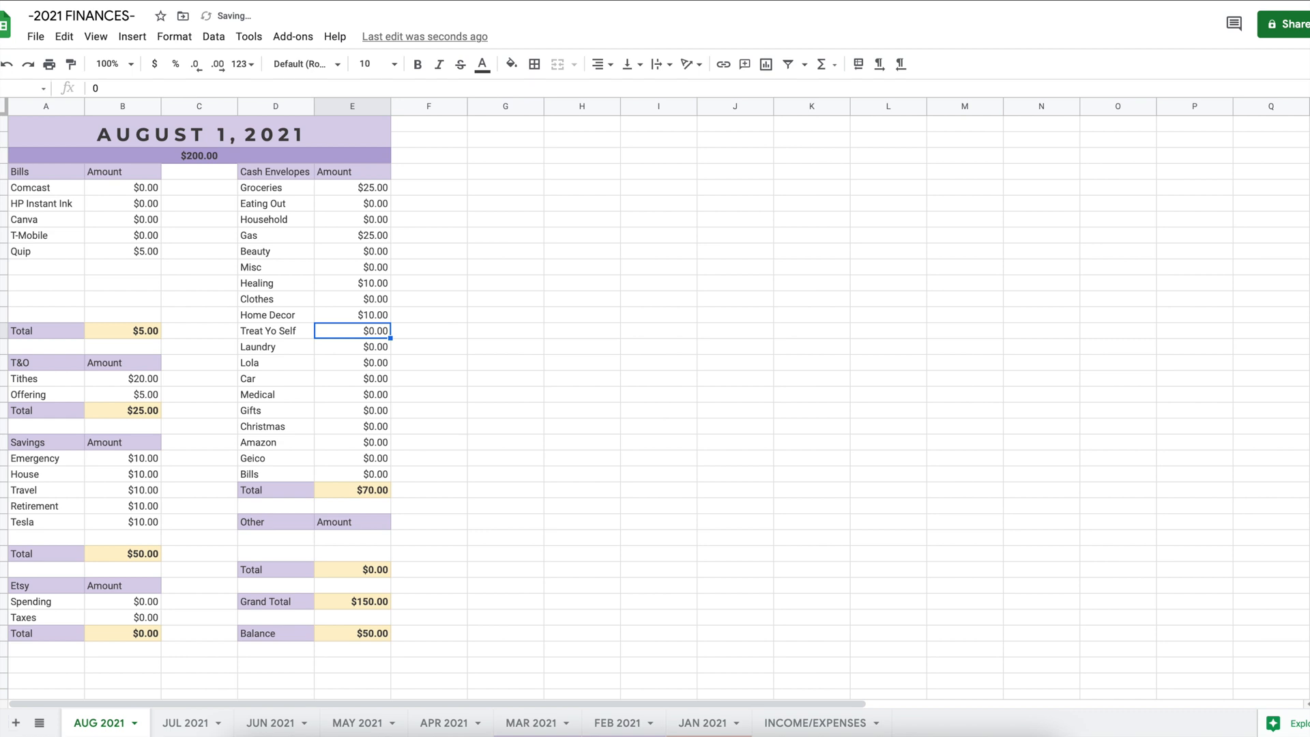
type("10")
key("Return")
type("20")
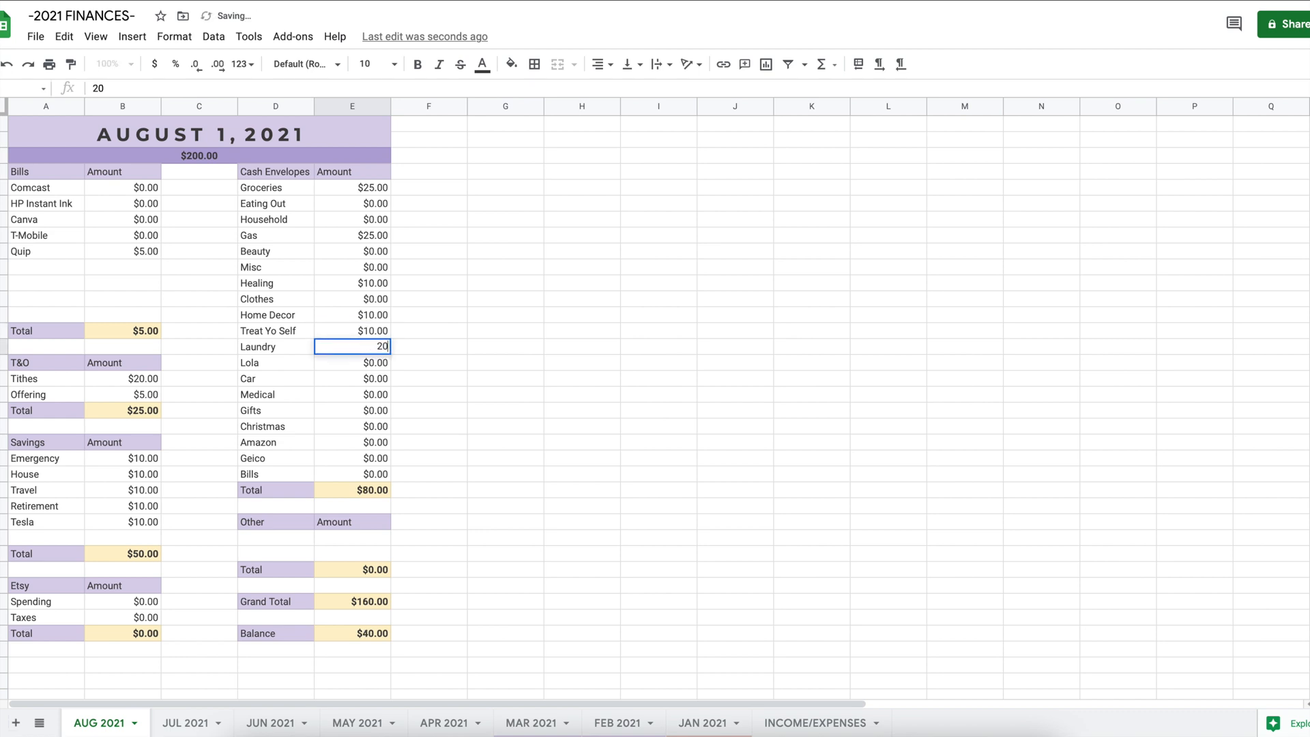
key("Return")
- Set the Bills amount at the end of the Cash Envelopes list to 20
key("Down")
key("Down")
key("Down")
key("Down")
key("Down")
key("Down")
key("Down")
type("20")
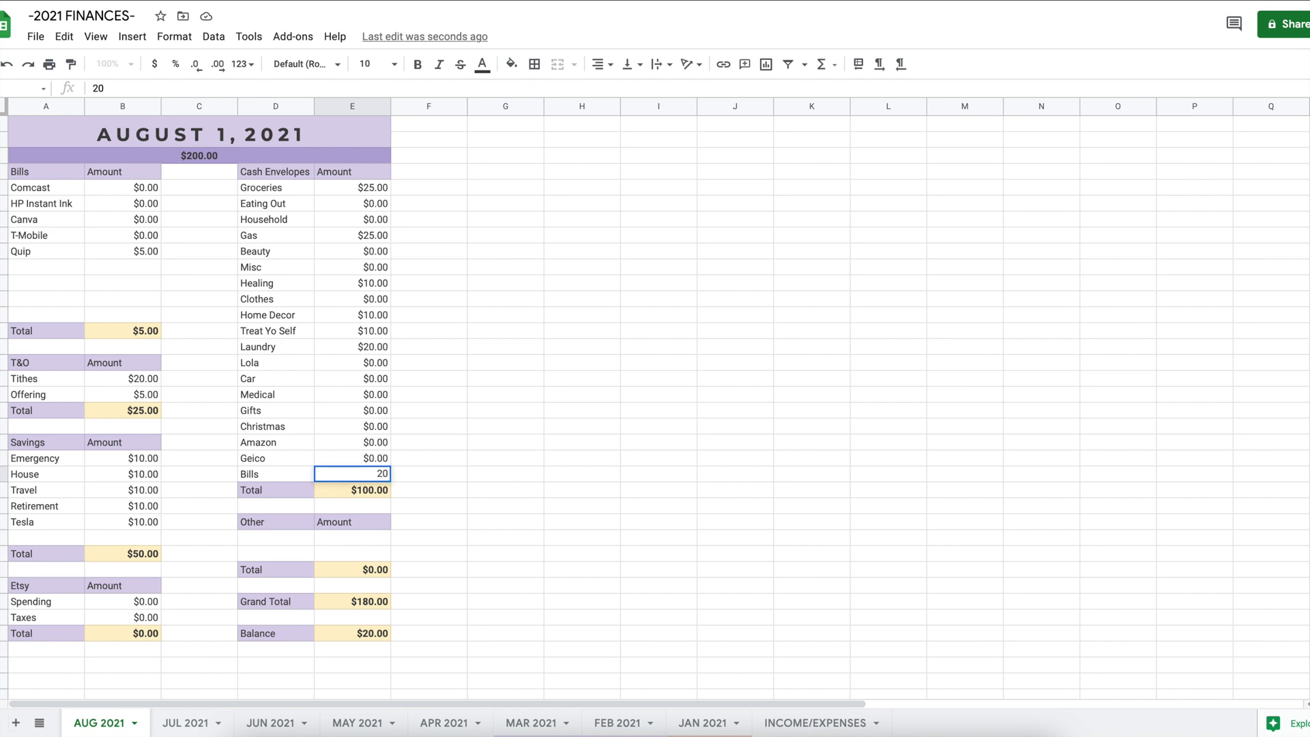
key("Up")
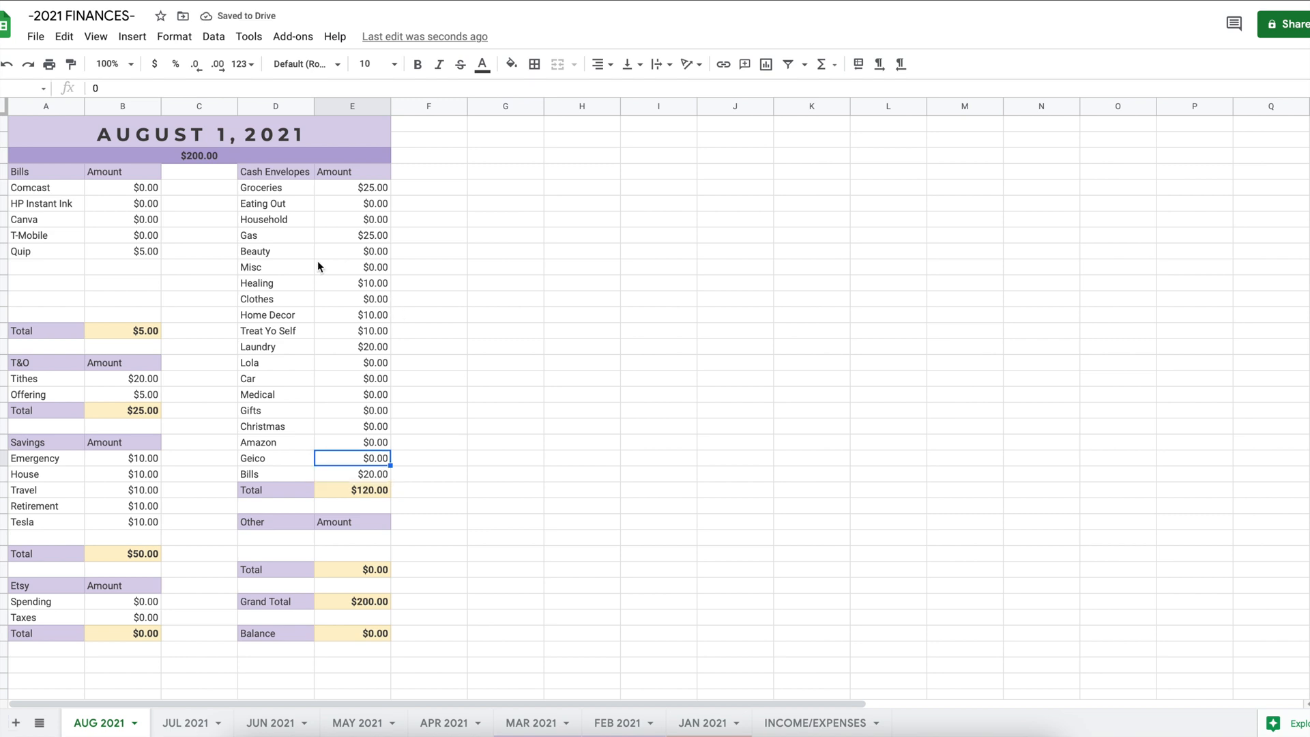
- Change the Laundry amount to 10 and set the Lola amount to 10 in Cash Envelopes
left_click(372, 349)
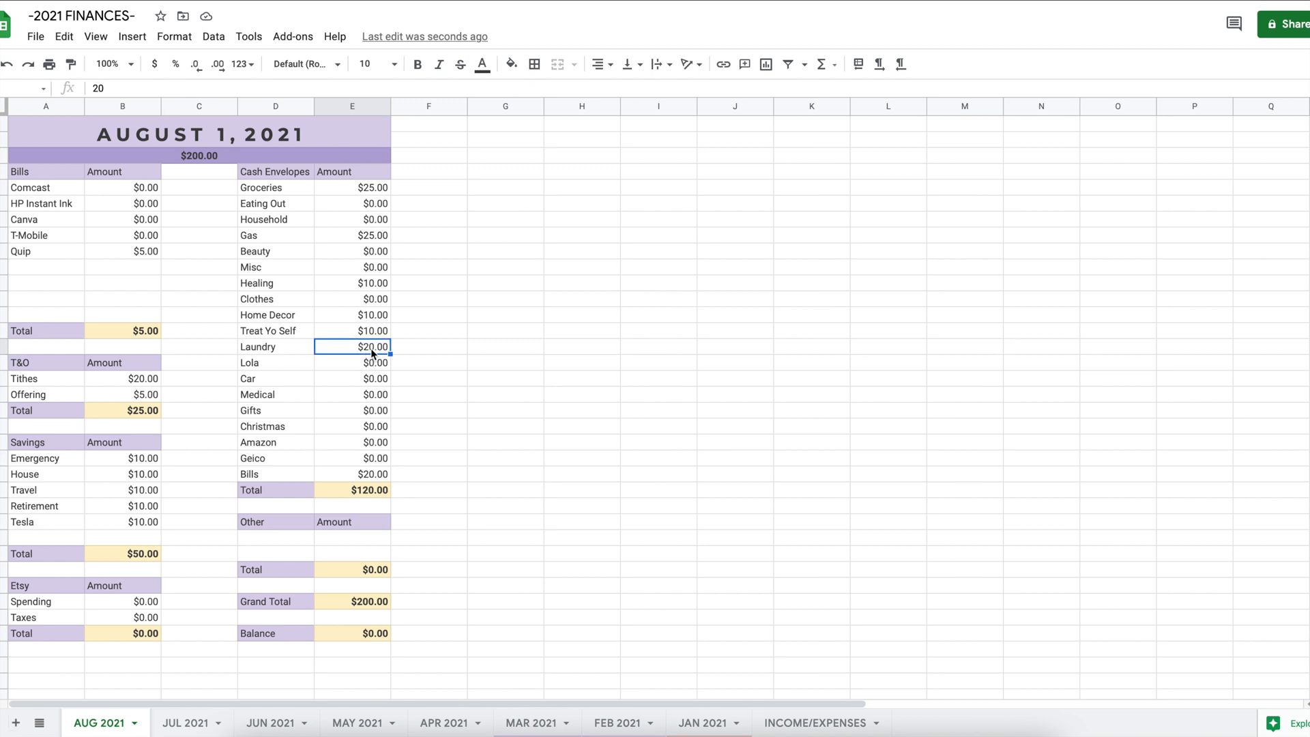
type("10")
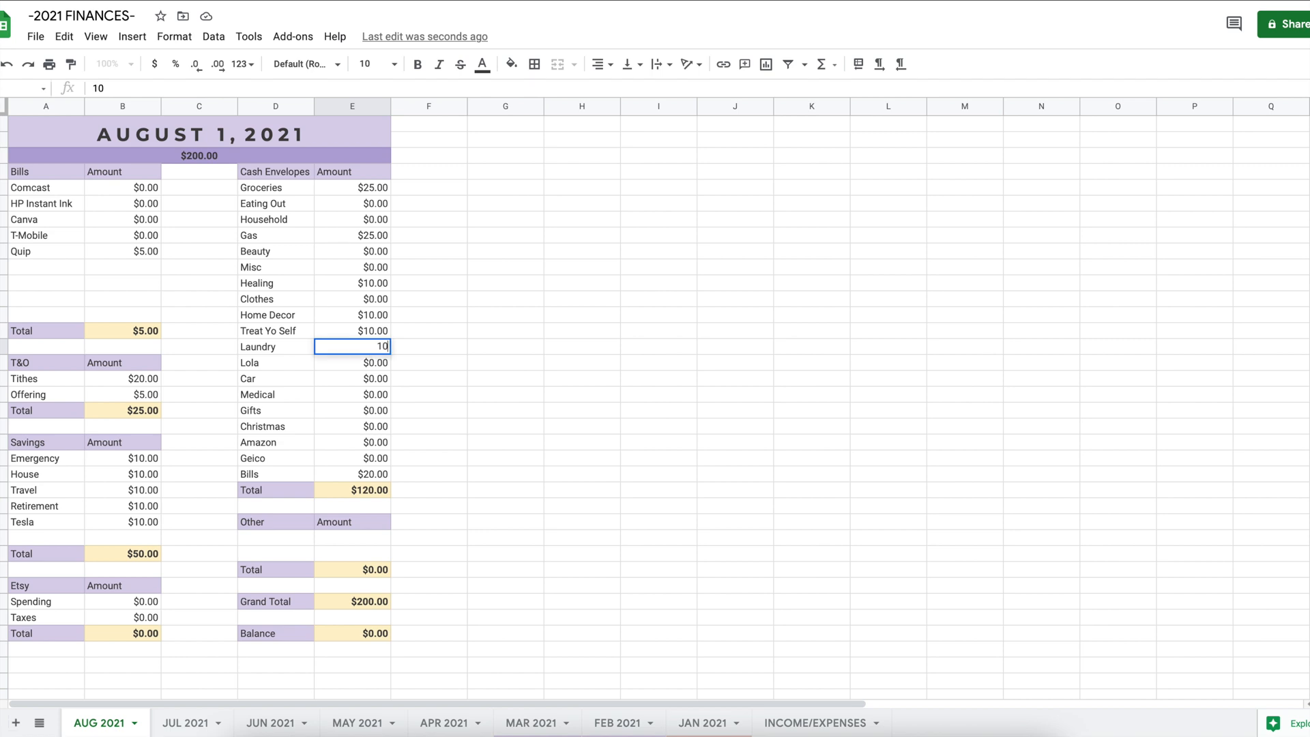
key("Return")
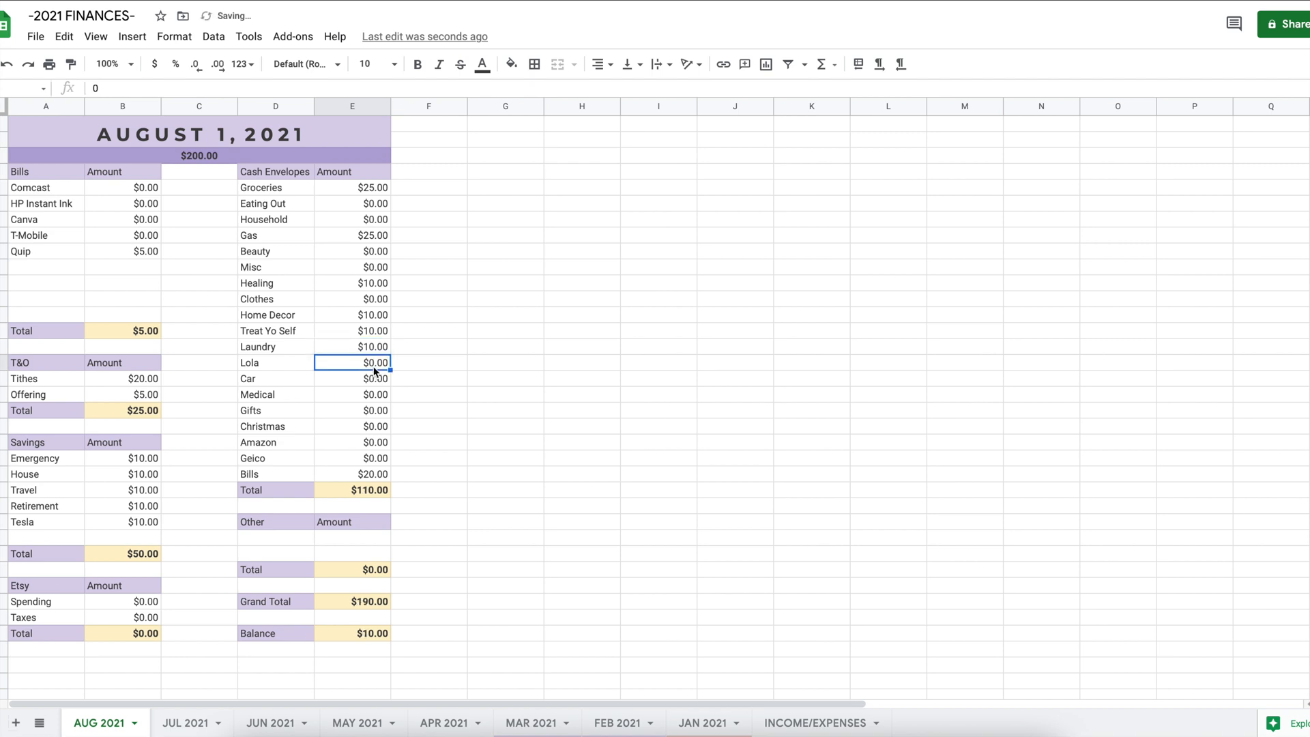
type("10")
left_click(365, 384)
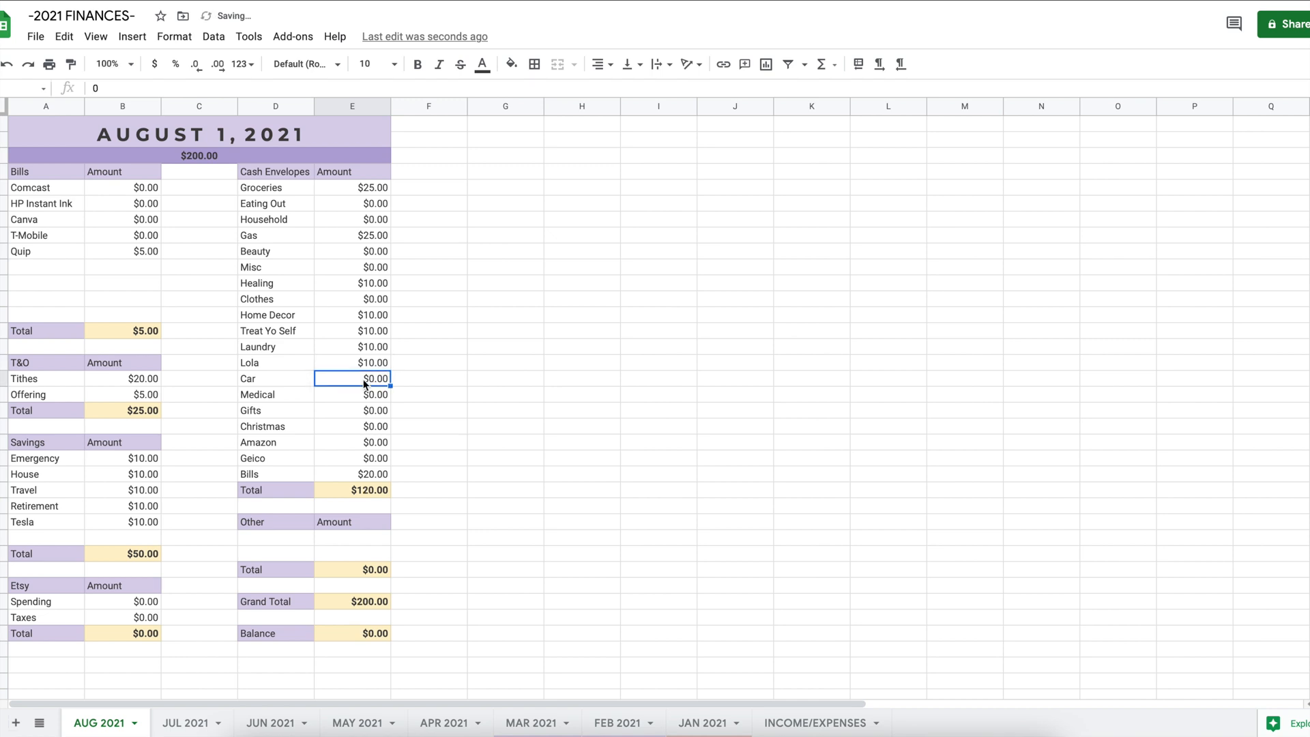
- Try an amount of 10 for the Medical envelope and reset it to 0
left_click(368, 399)
type("10")
left_click(367, 414)
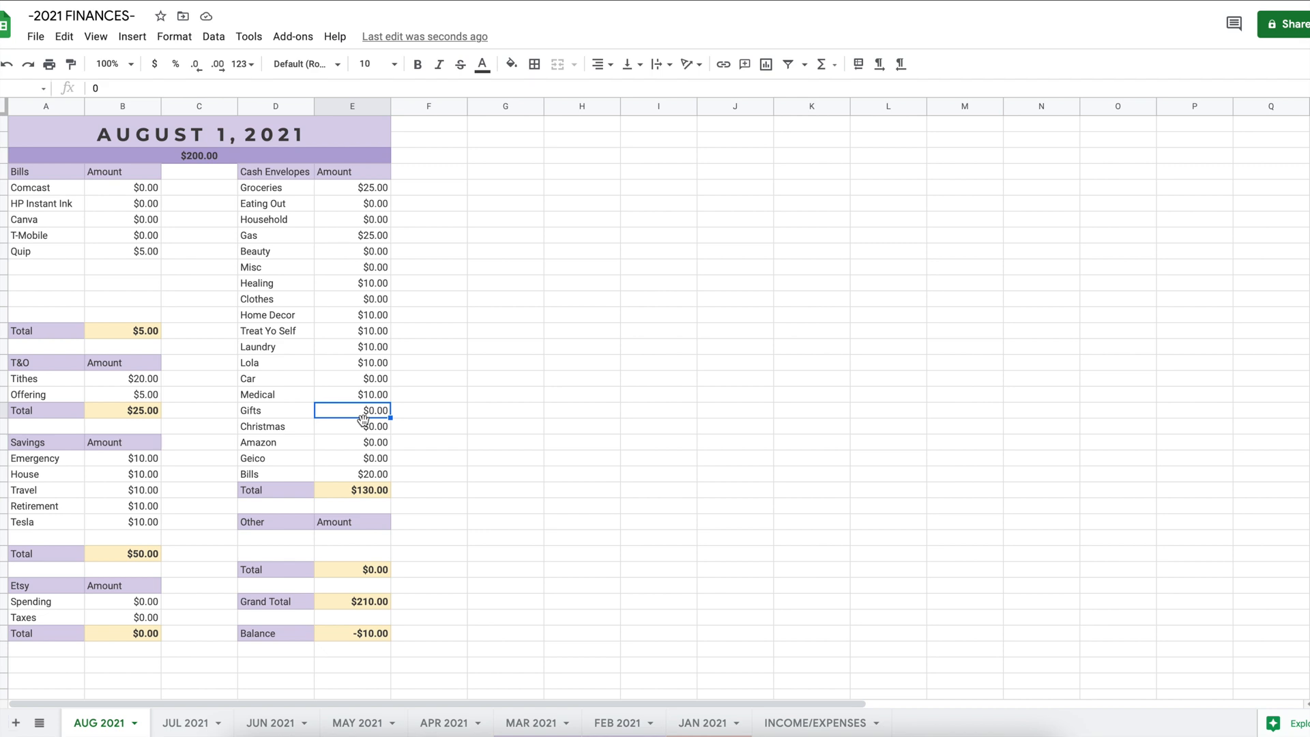
left_click(372, 401)
type("0")
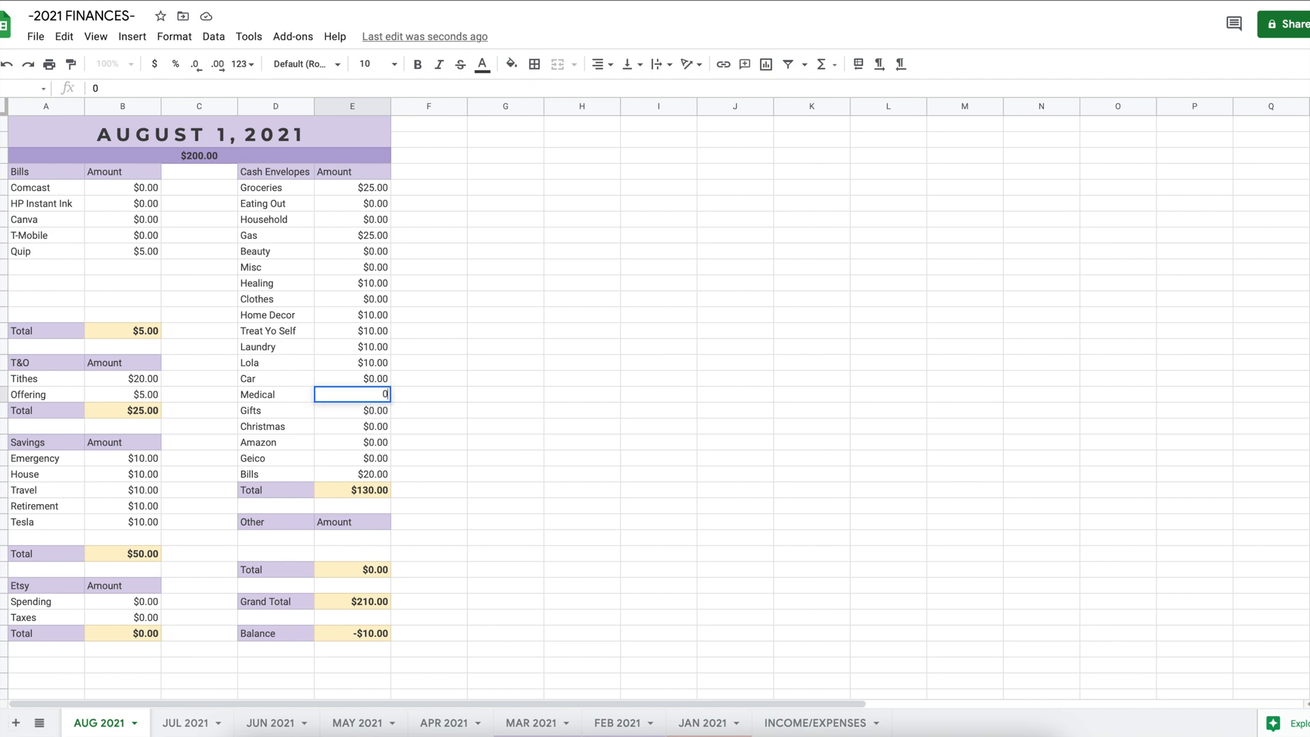
left_click(359, 415)
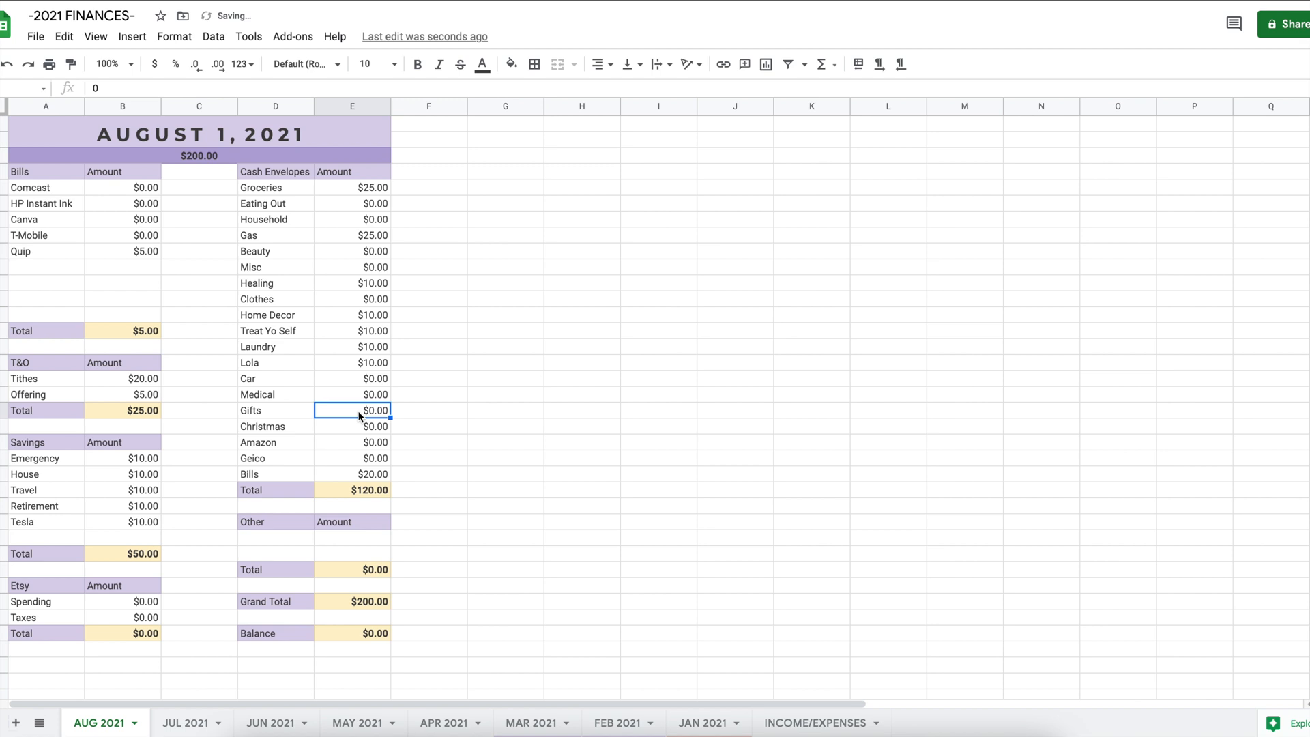
left_click(461, 416)
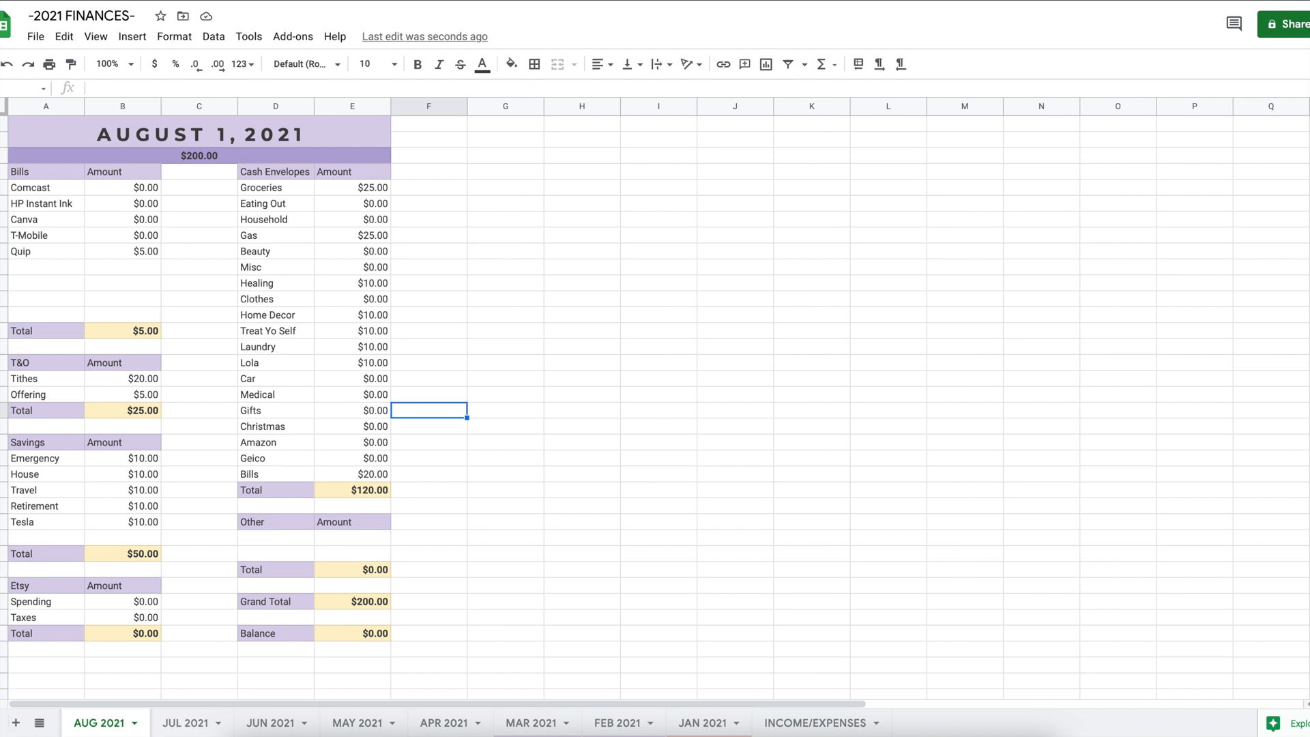
- On the INCOME/EXPENSES sheet, merge the two-row block in columns M to O beside the JULY header and title it A U G U S T
left_click(795, 726)
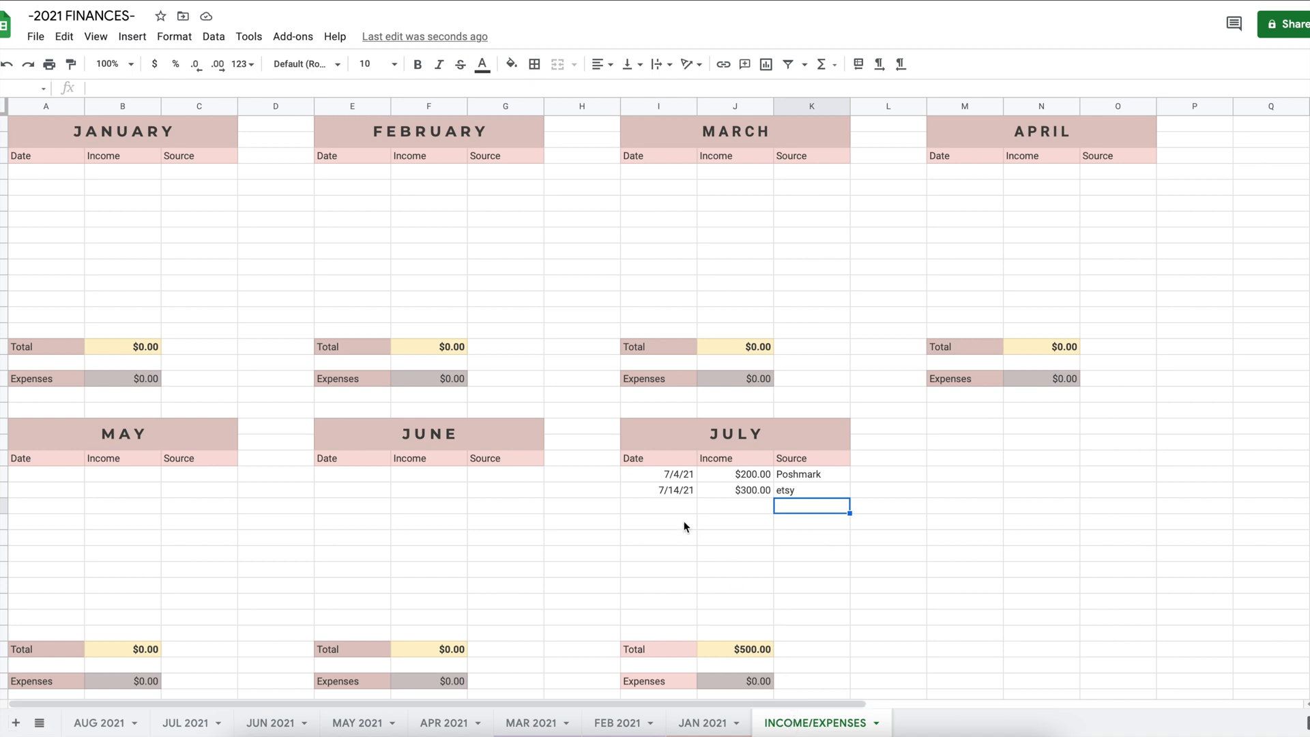
left_click(677, 473)
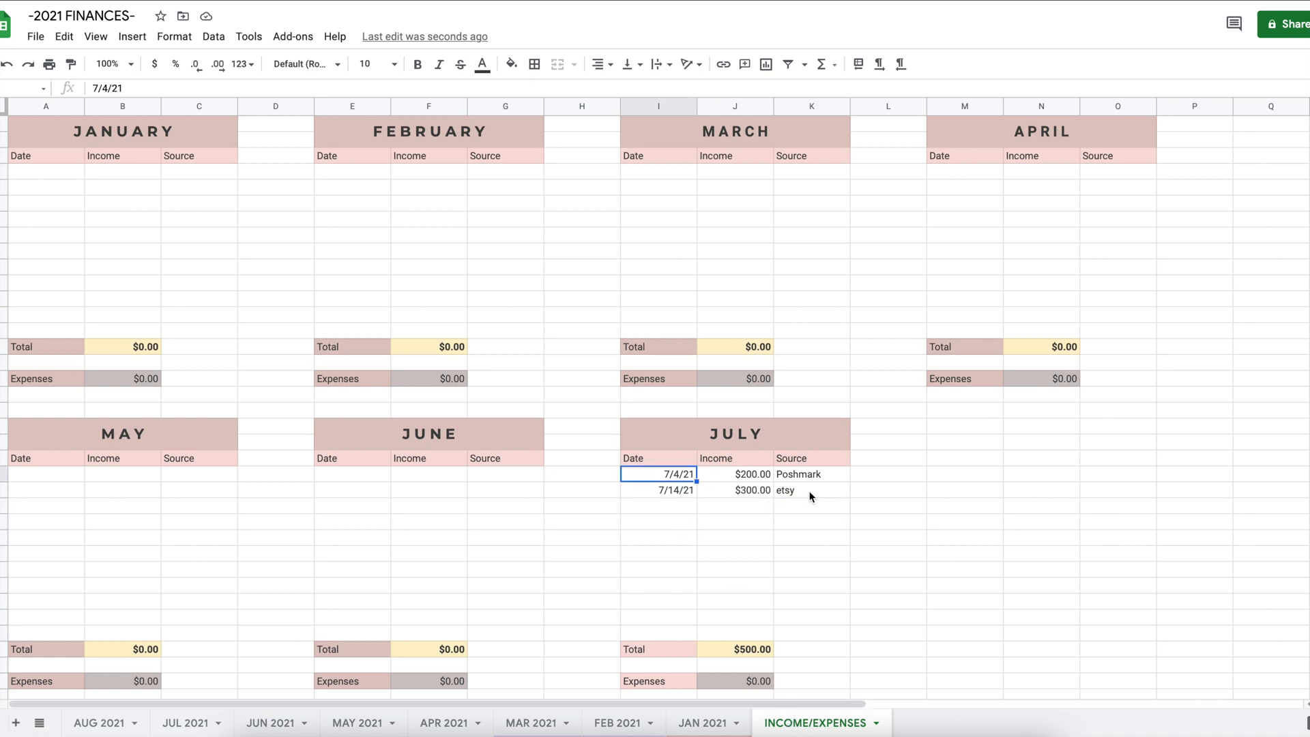
left_click(939, 427)
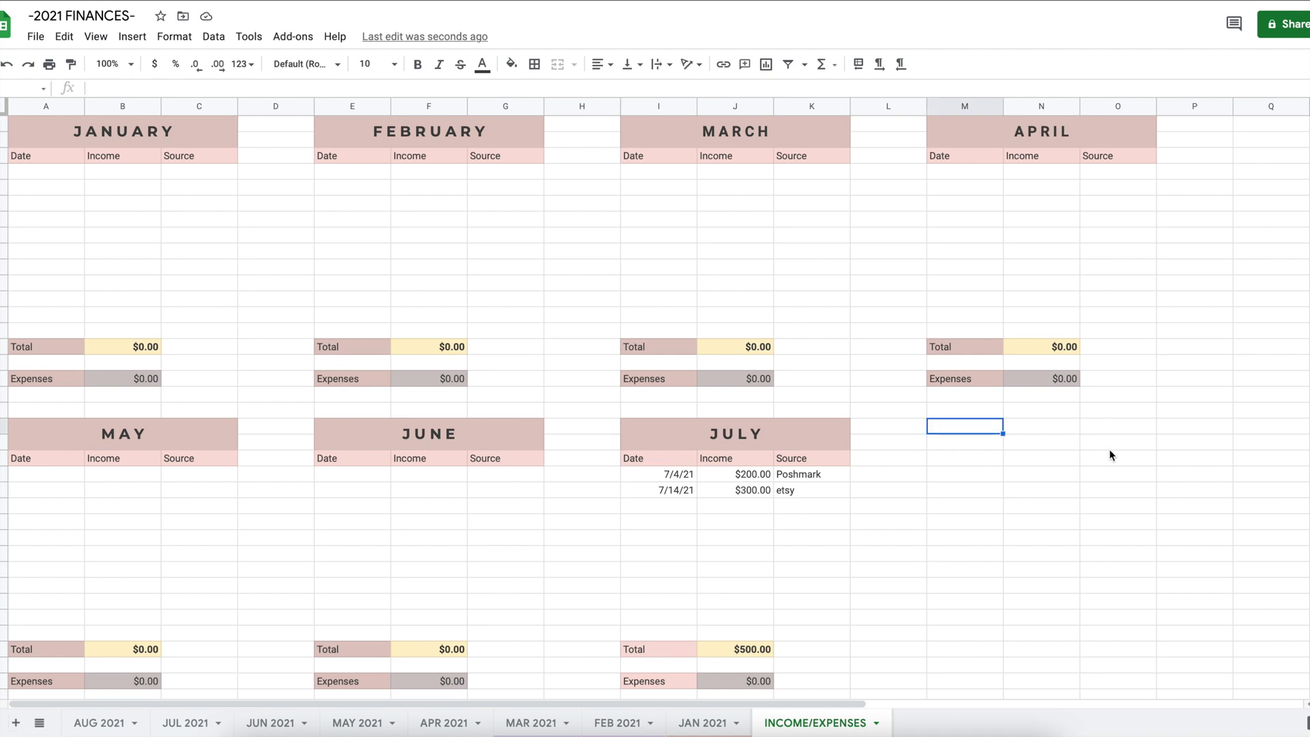
left_click(1128, 444, "shift")
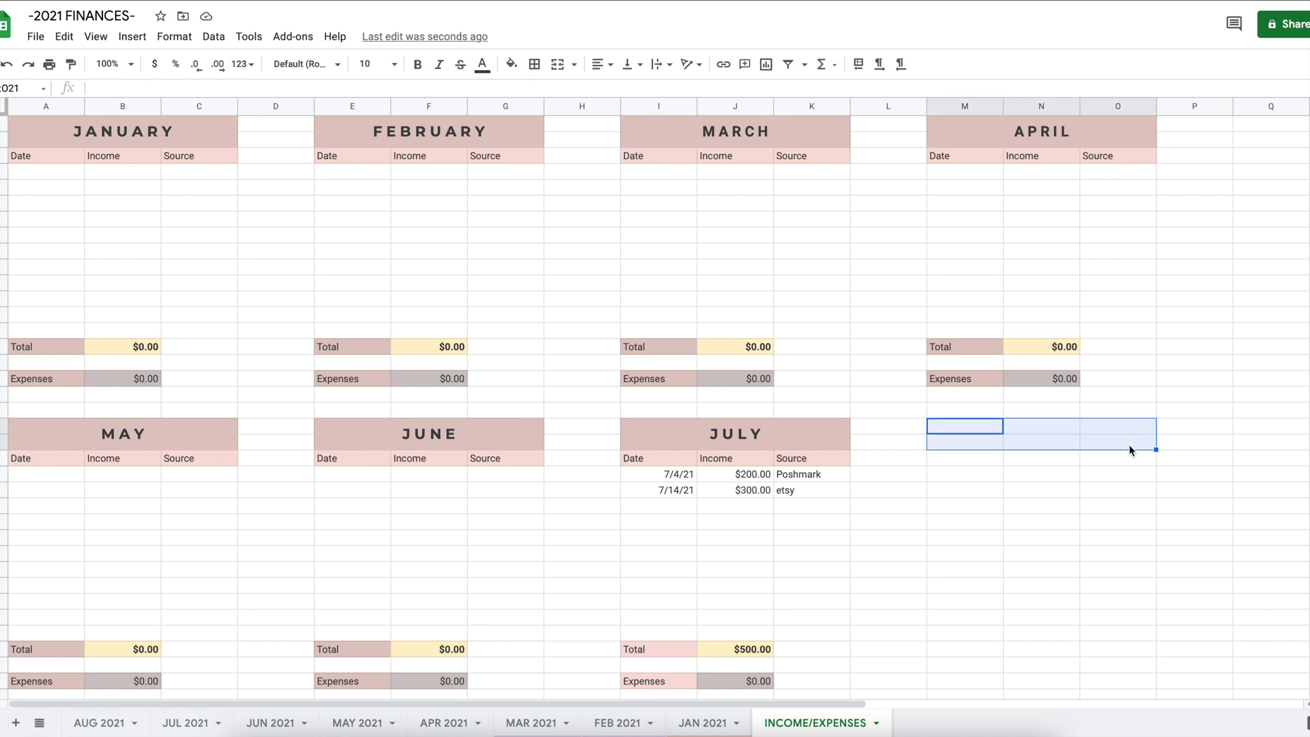
left_click(557, 66)
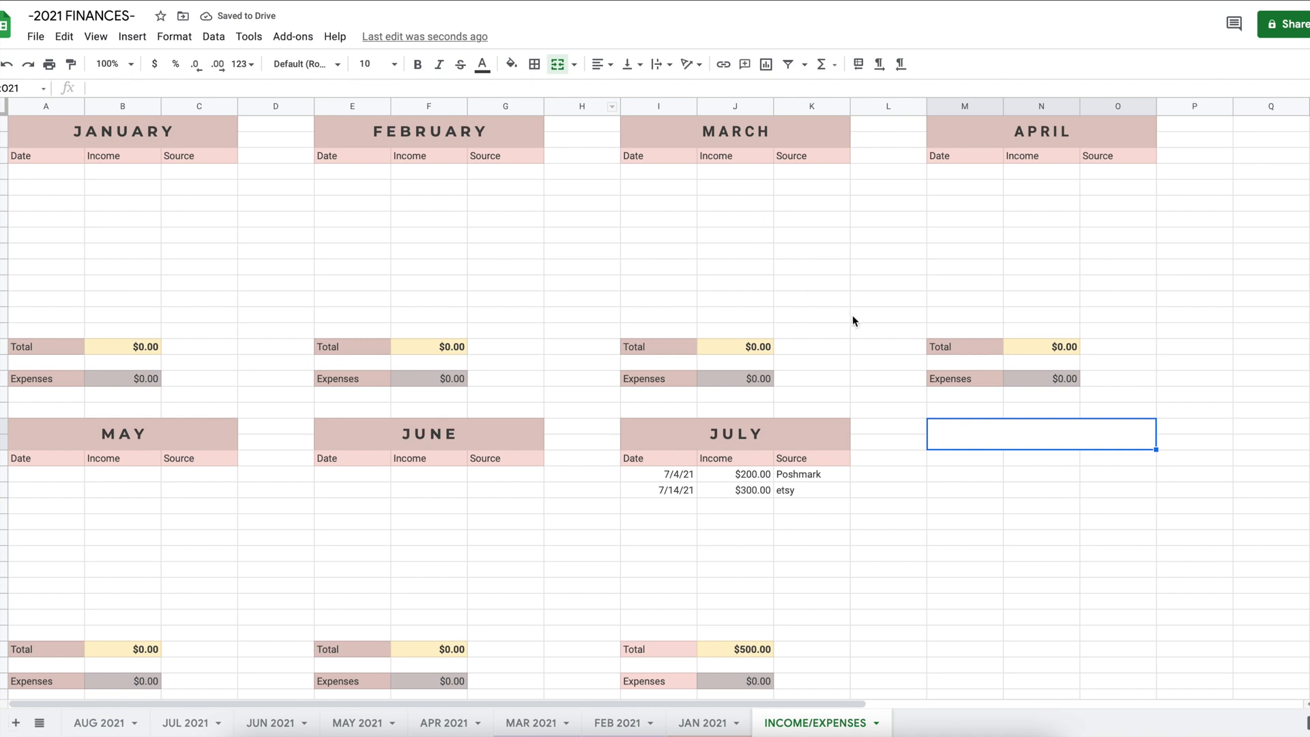
type("A U G")
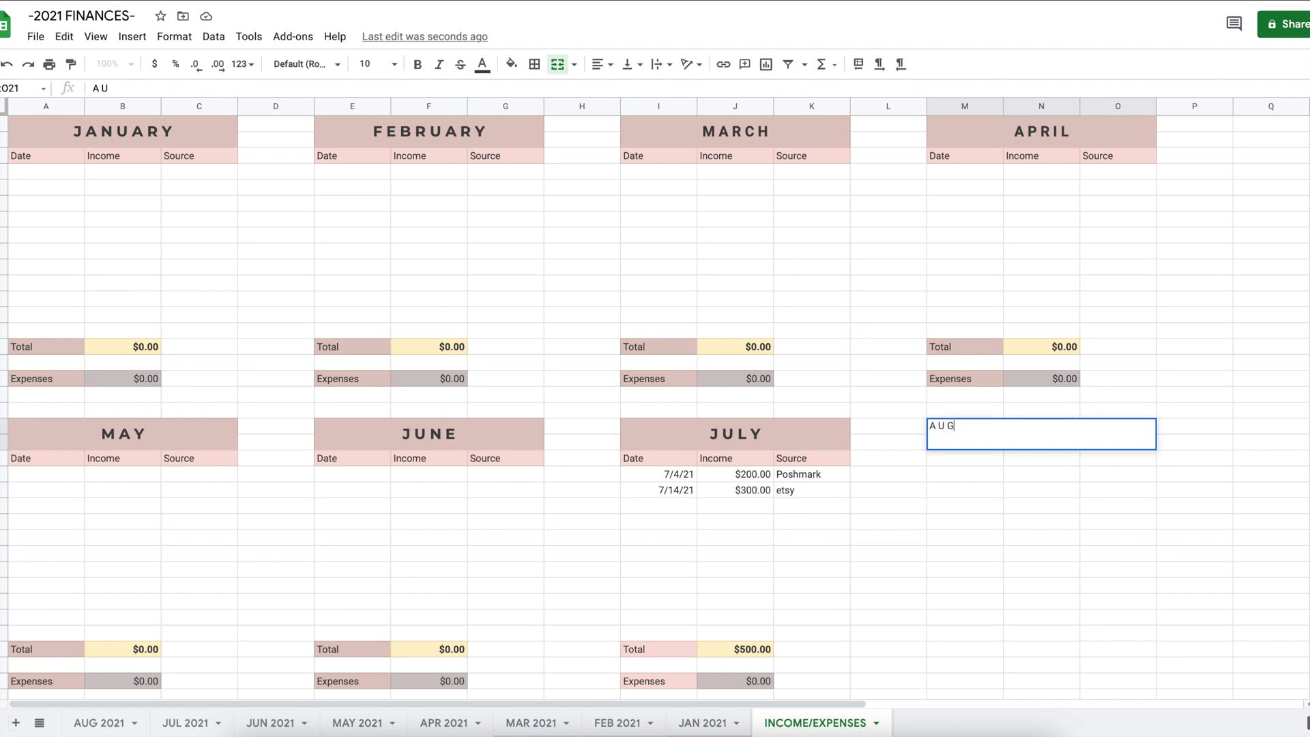
type(" U S T")
left_click(896, 440)
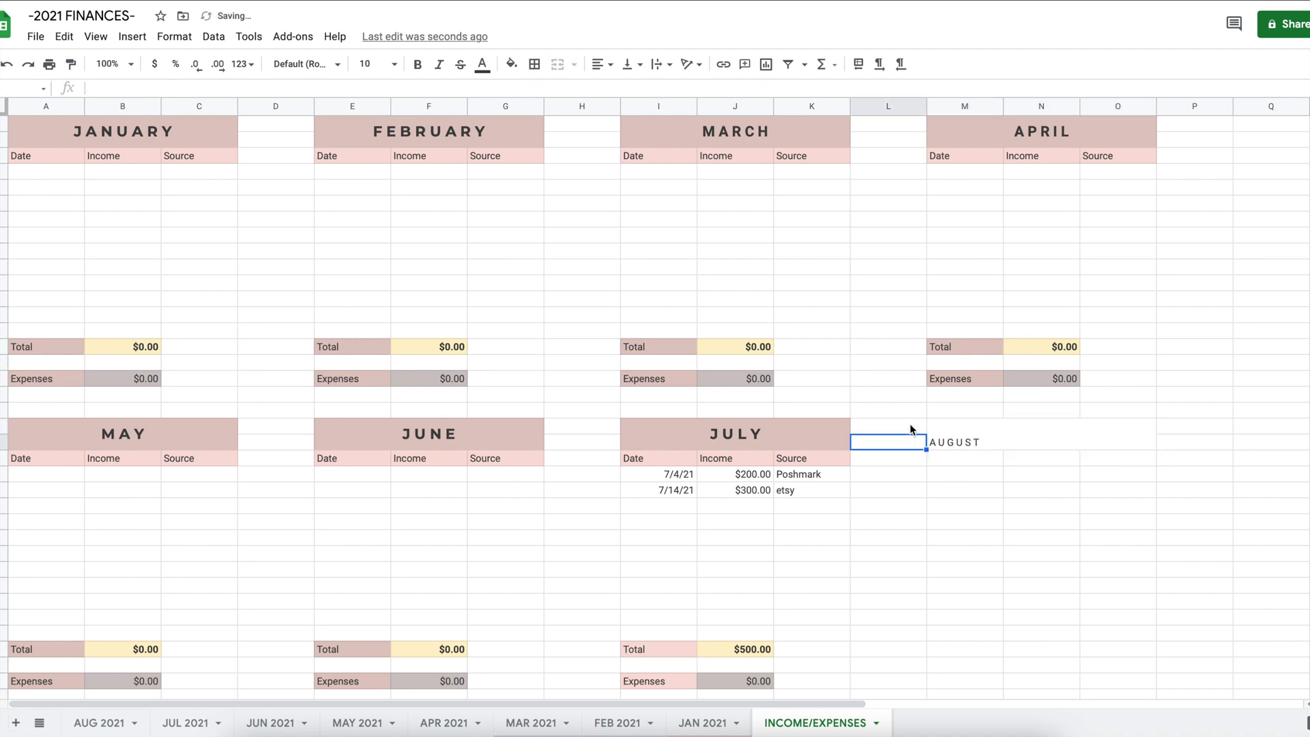
- Fill the merged AUGUST header with the custom dusty pink used for the other month headers
left_click(996, 446)
left_click(511, 64)
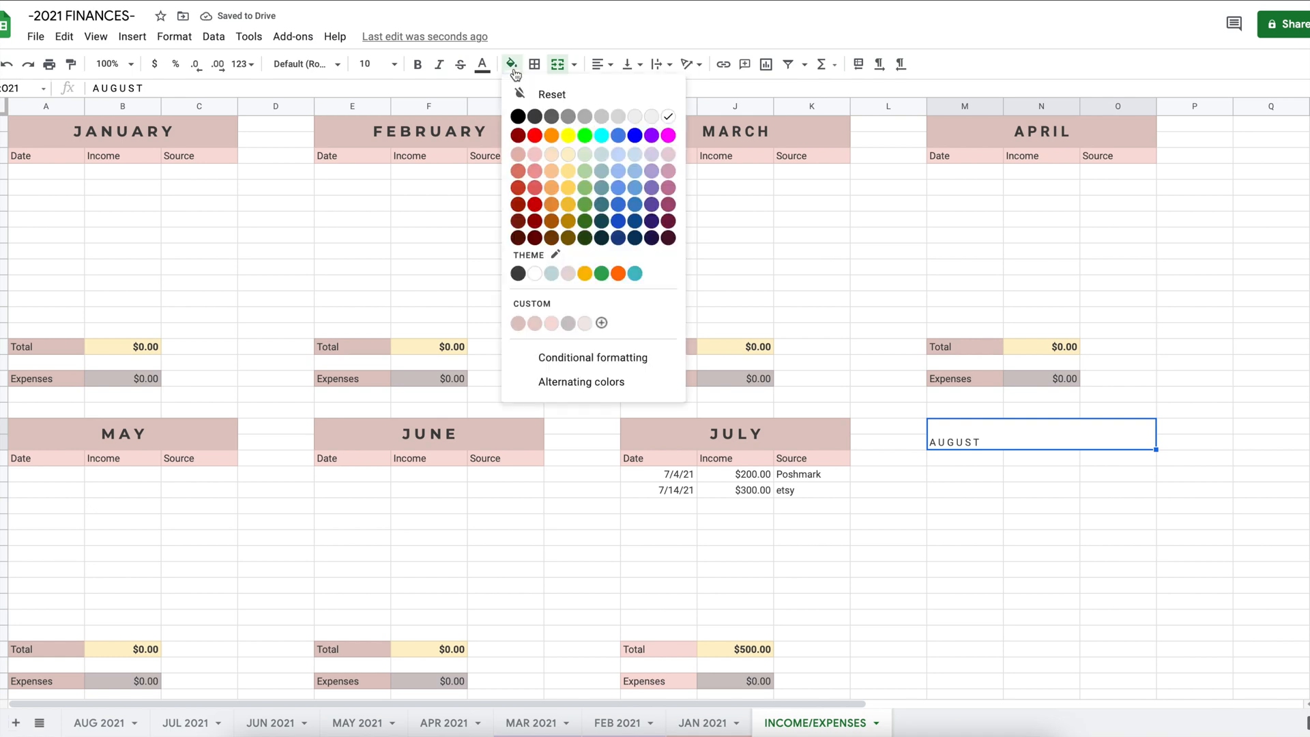
left_click(521, 325)
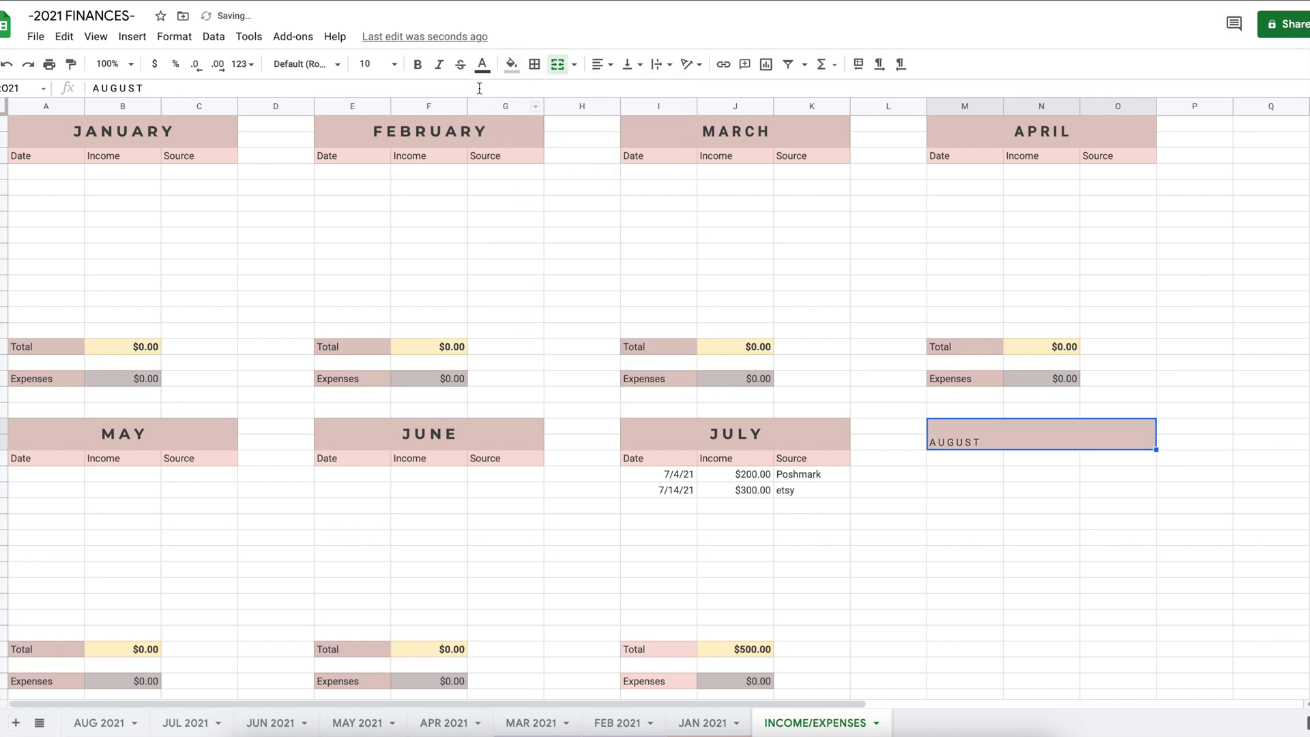
- Make the AUGUST header bold and set its font to Montserrat at size 14
left_click(418, 66)
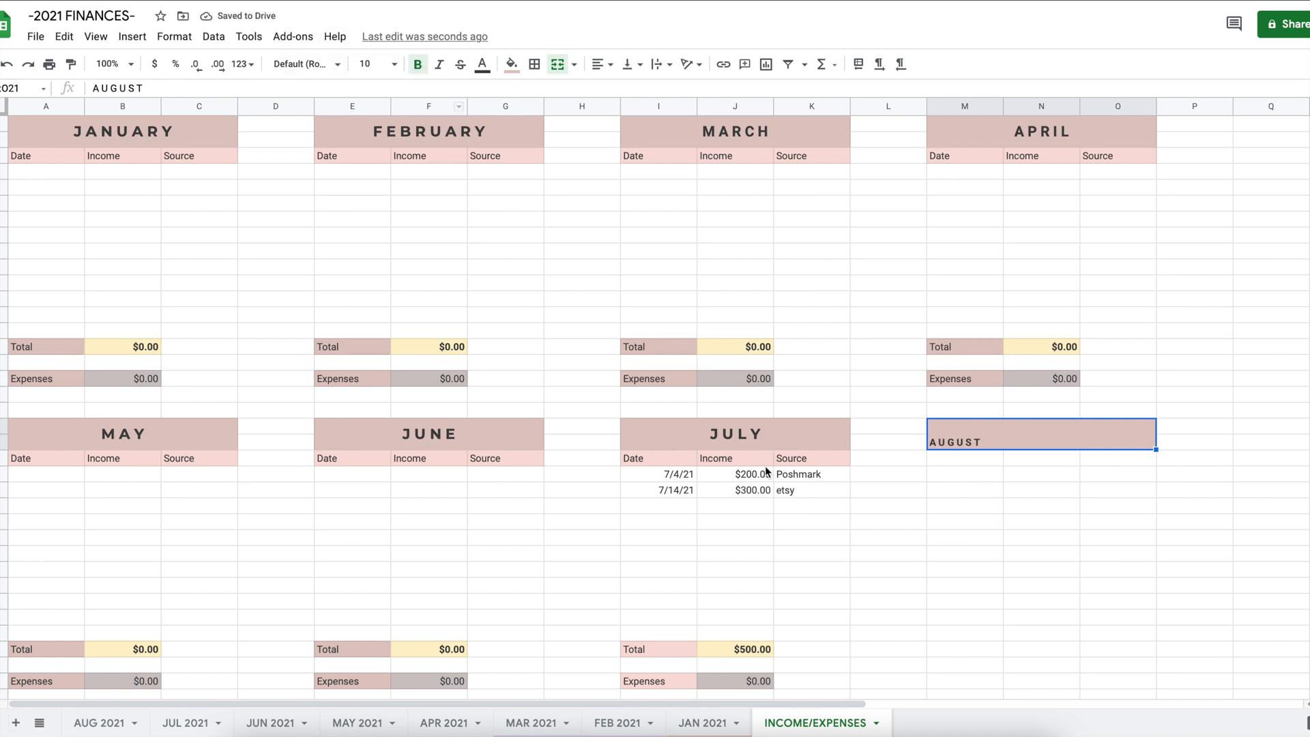
left_click(337, 66)
left_click(325, 214)
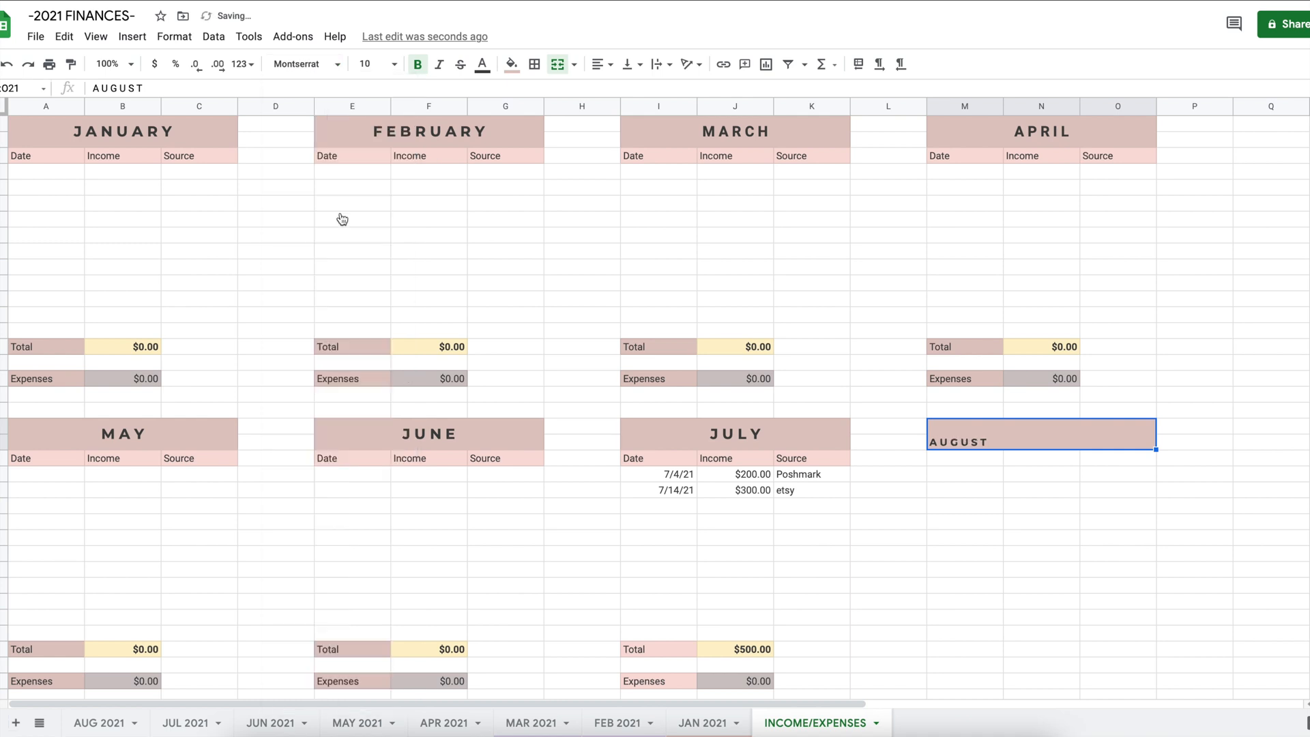
left_click(711, 434)
left_click(1006, 436)
left_click(369, 64)
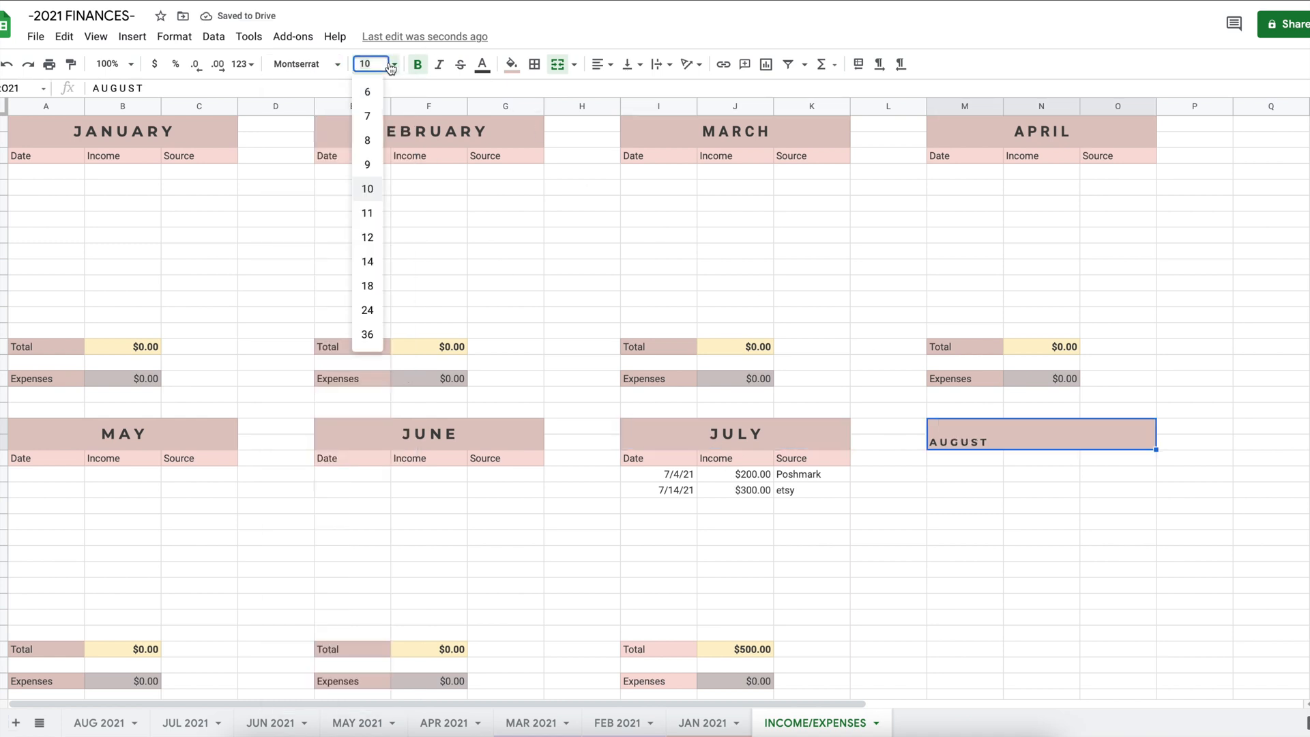
left_click(369, 261)
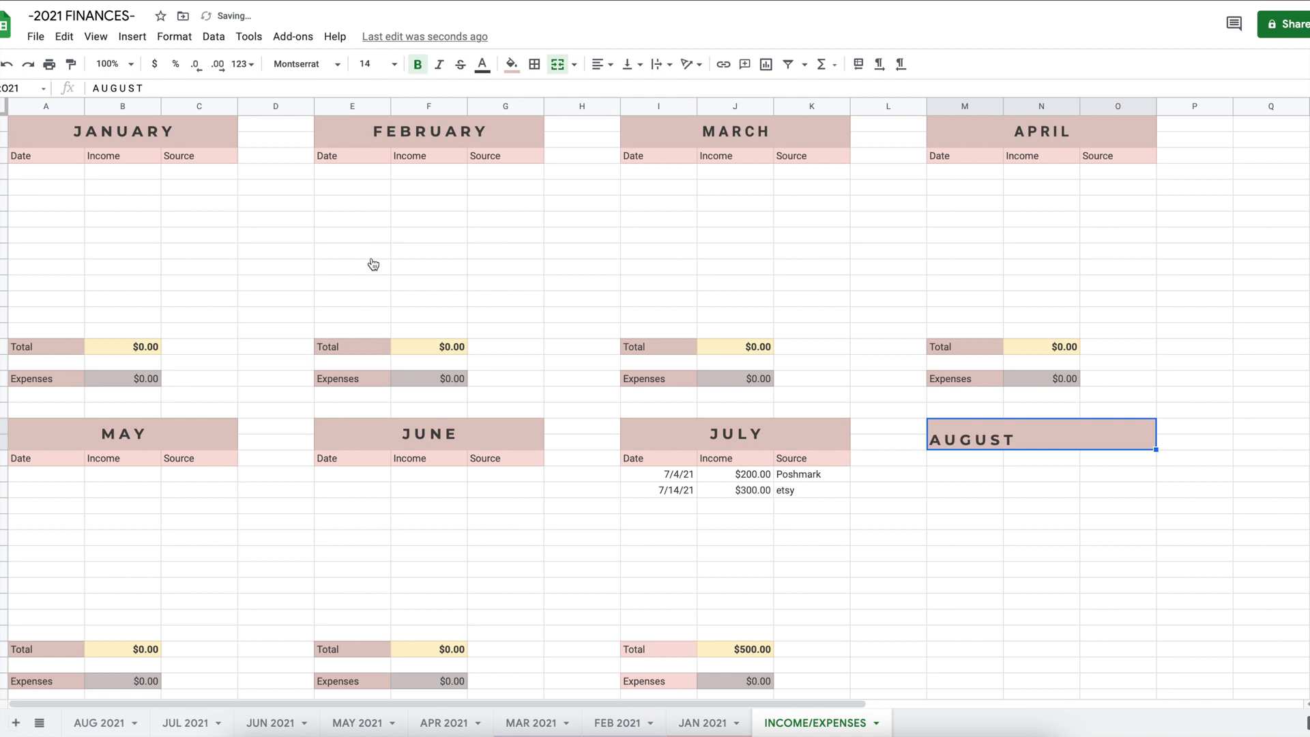
- Center the AUGUST header text horizontally and align it to the middle vertically
left_click(613, 66)
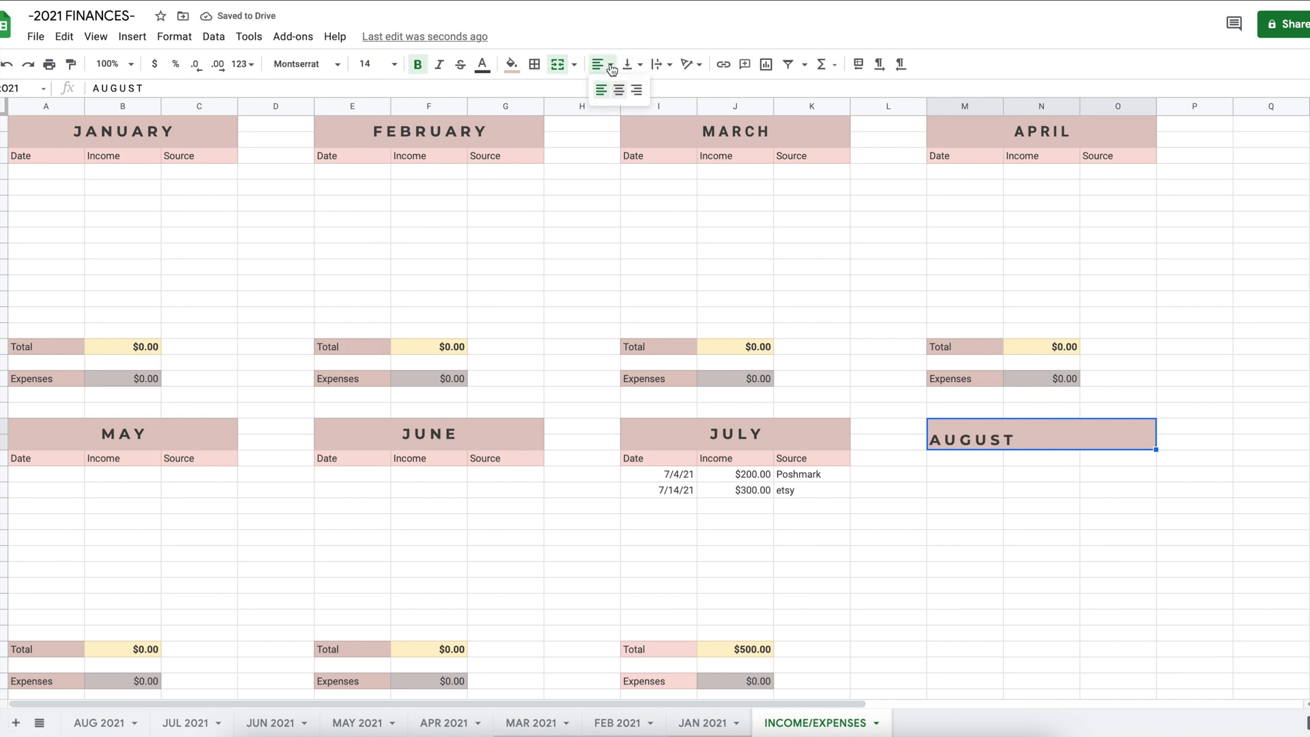
left_click(618, 90)
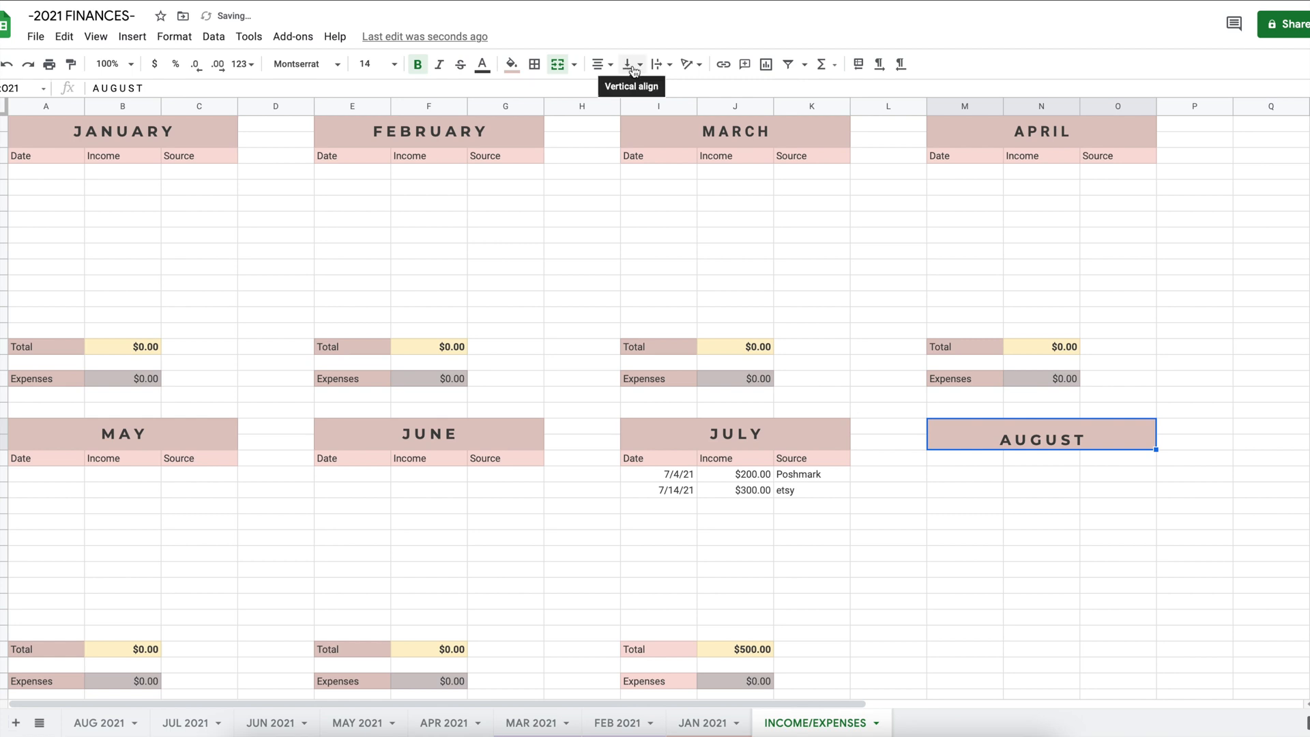
left_click(629, 64)
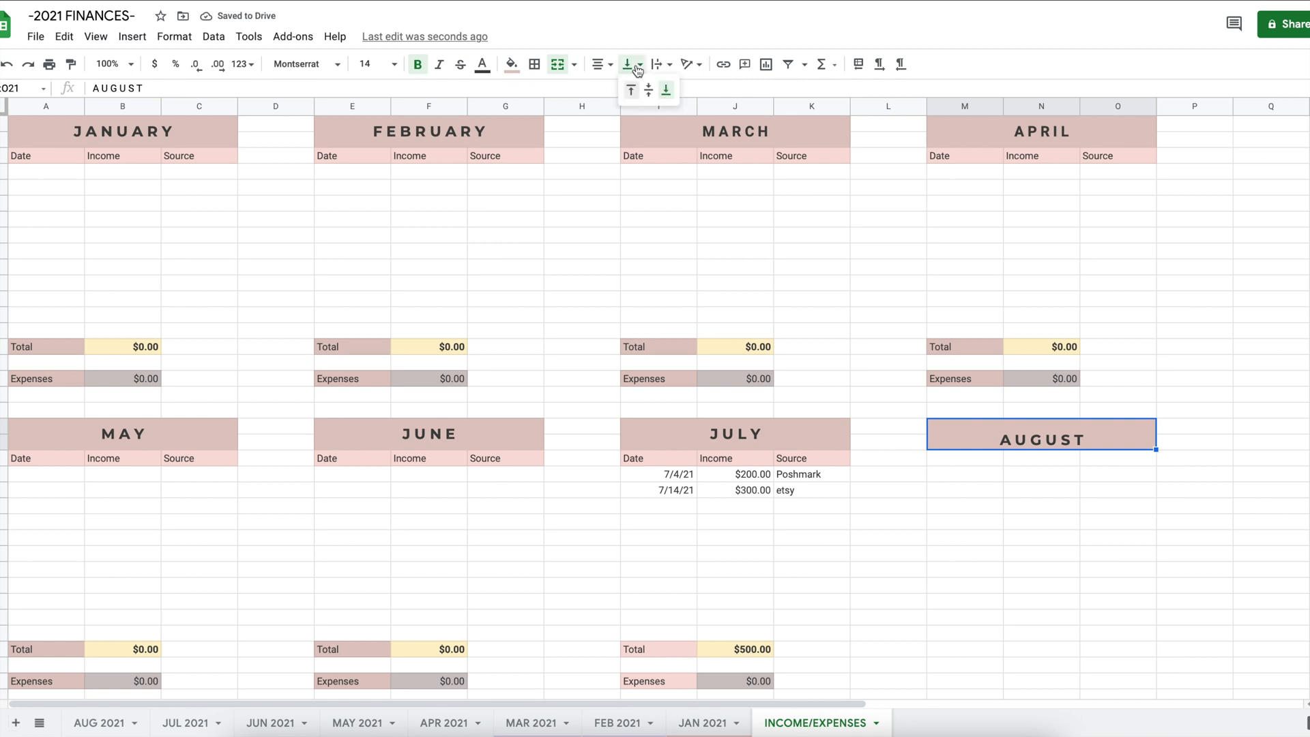
left_click(649, 91)
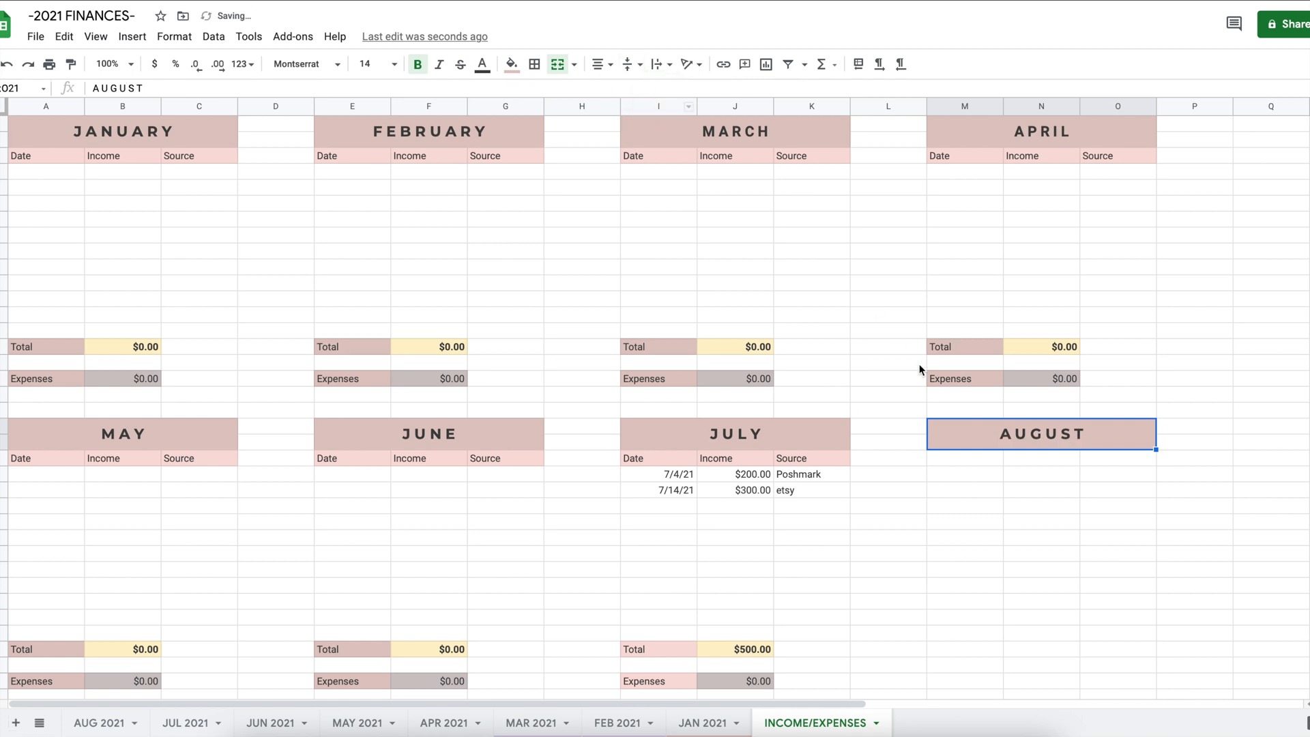
- Enter the column headings Date, Income and Source in the row below the AUGUST header
left_click(950, 462)
type("Date")
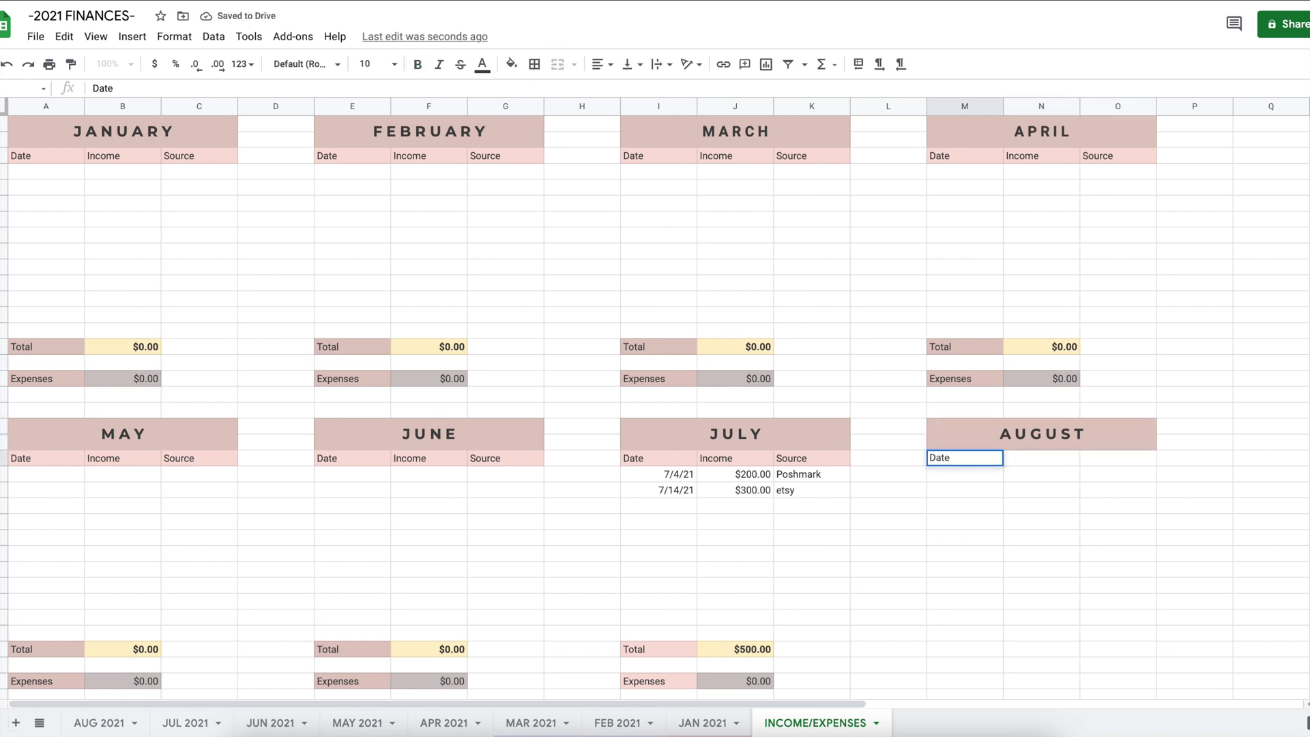
key("Tab")
type("Income")
key("Tab")
type("Source")
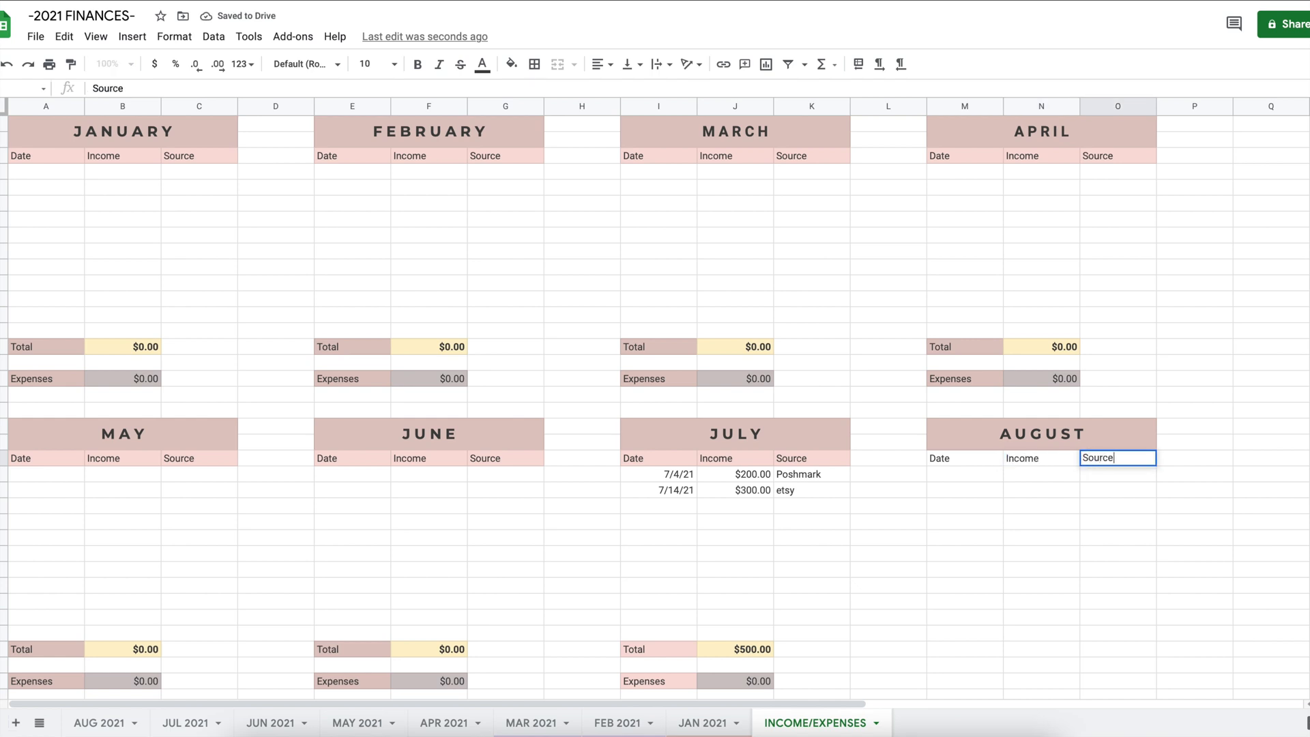
- Fill the AUGUST Date, Income and Source headings with the custom light pink used in the other months
left_click(956, 460, "shift")
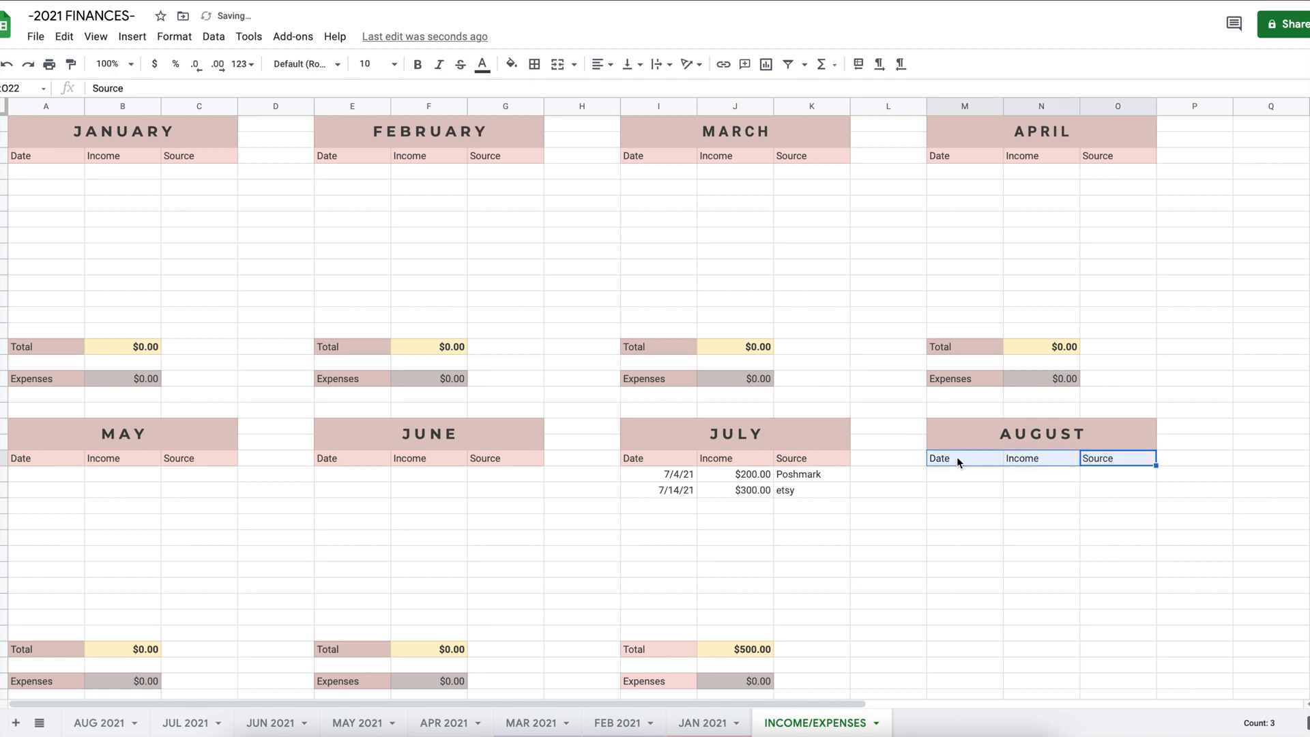
left_click(511, 63)
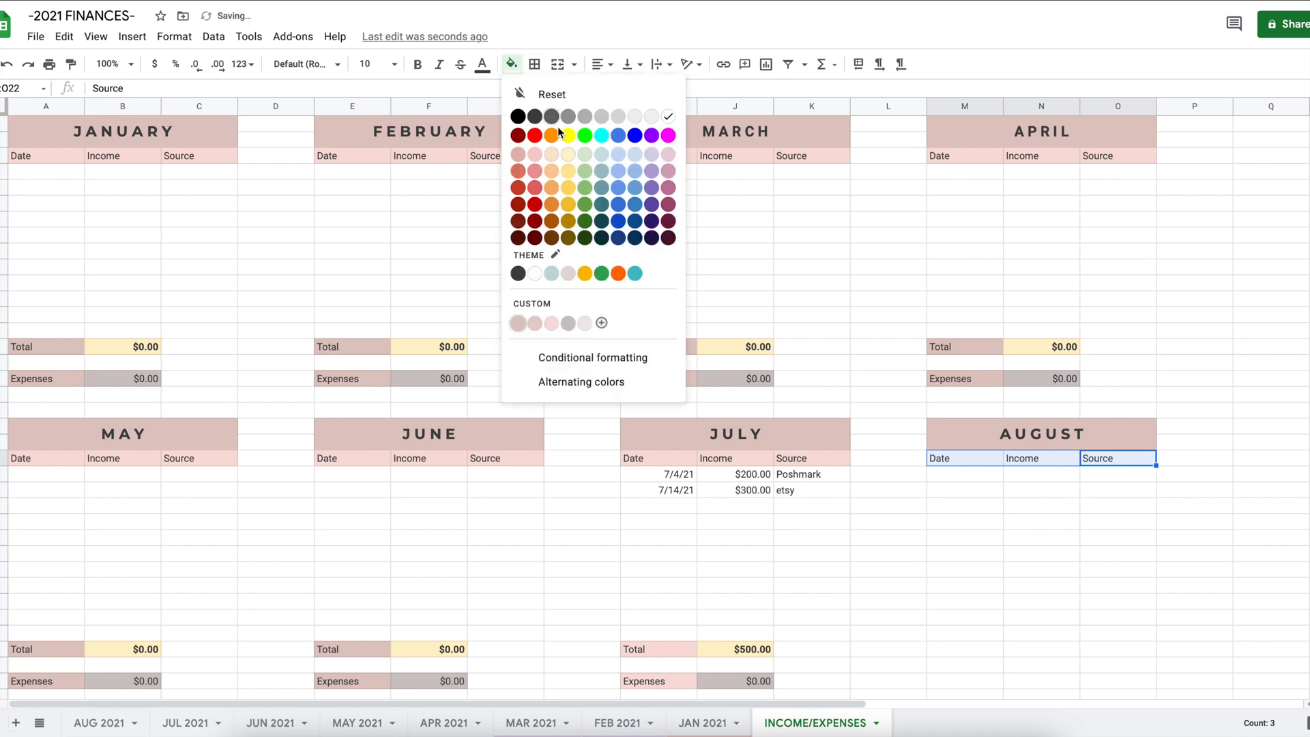
left_click(552, 323)
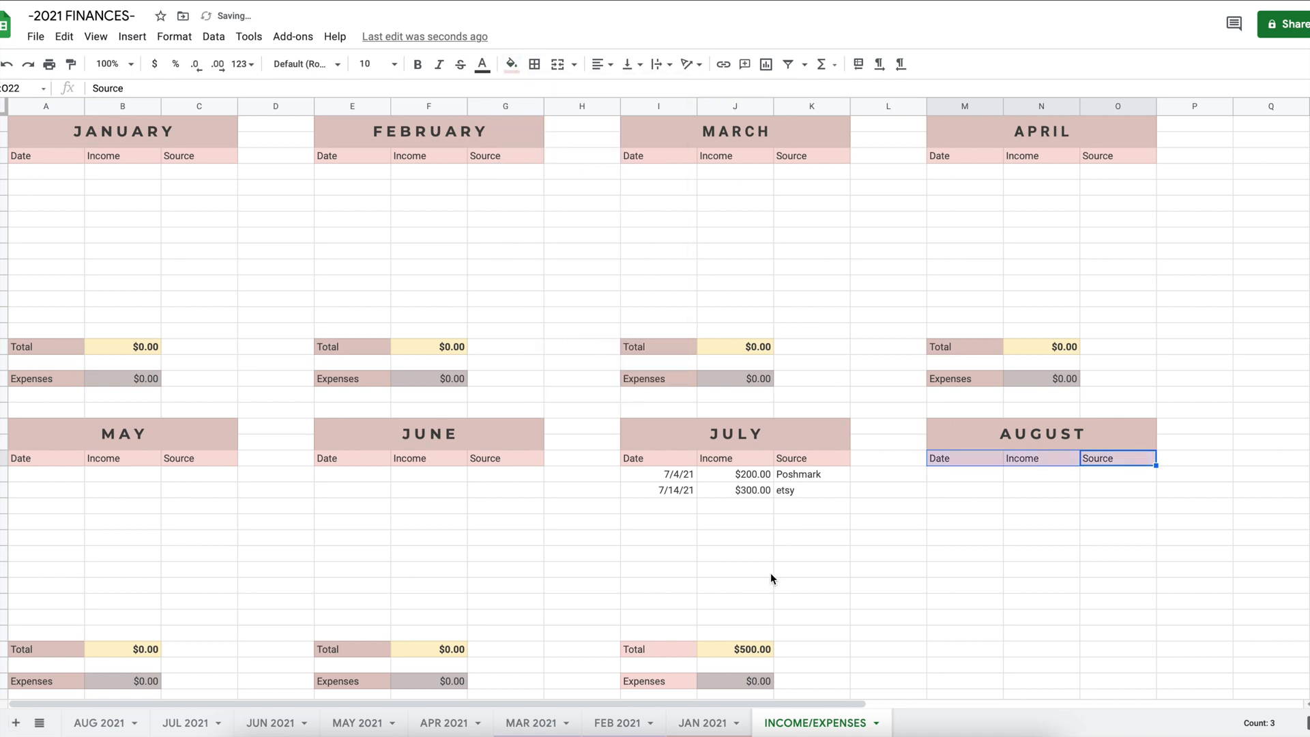
- Add the labels Total and Expenses in column M of the AUGUST block, level with the JULY labels
left_click(963, 655)
type("Total")
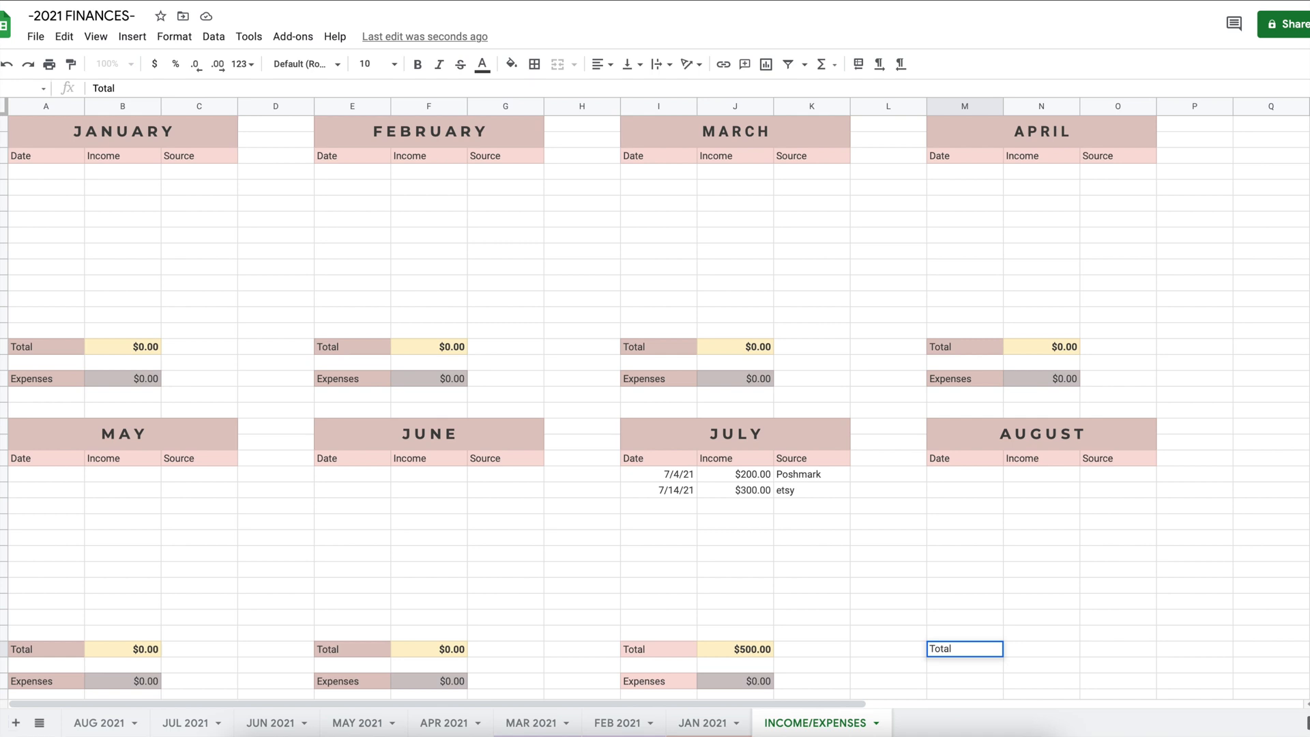
key("Return")
key("Down")
type("Expenses")
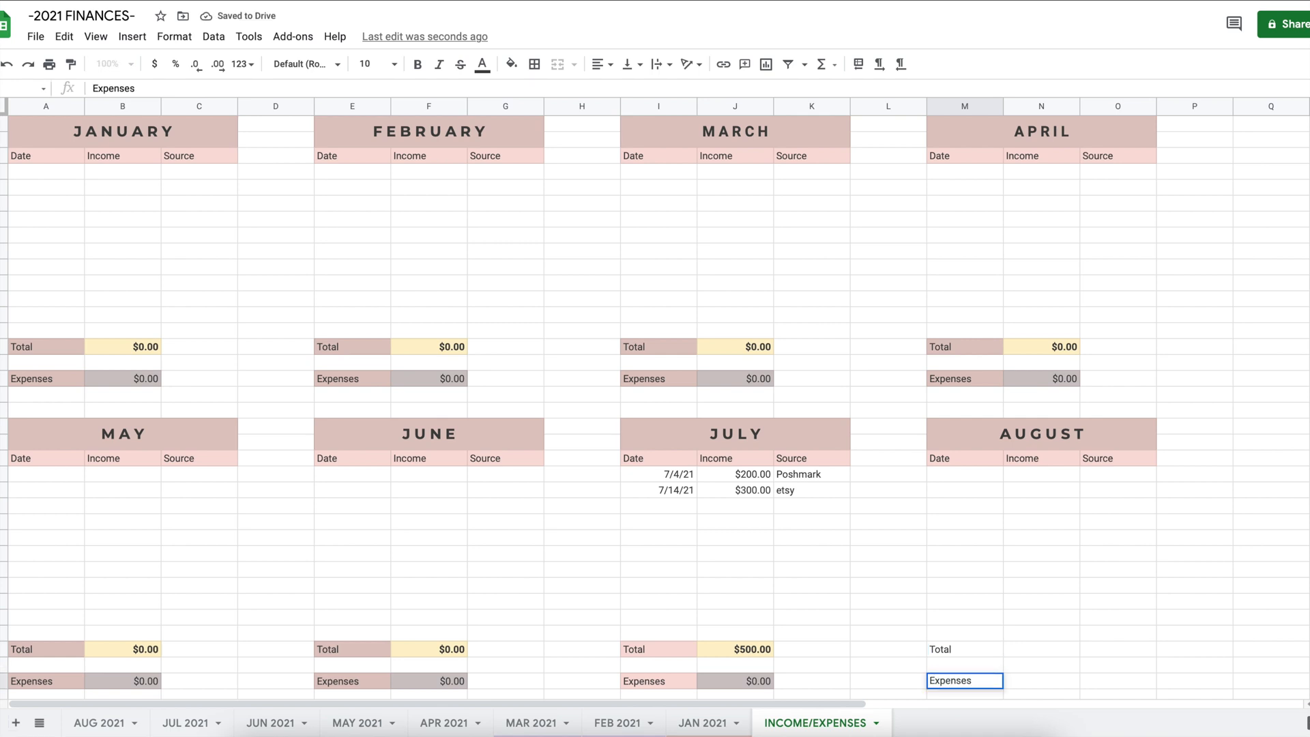
- Fill the AUGUST Total and Expenses label cells with the custom light pink used for the JULY labels
left_click(971, 651, "super")
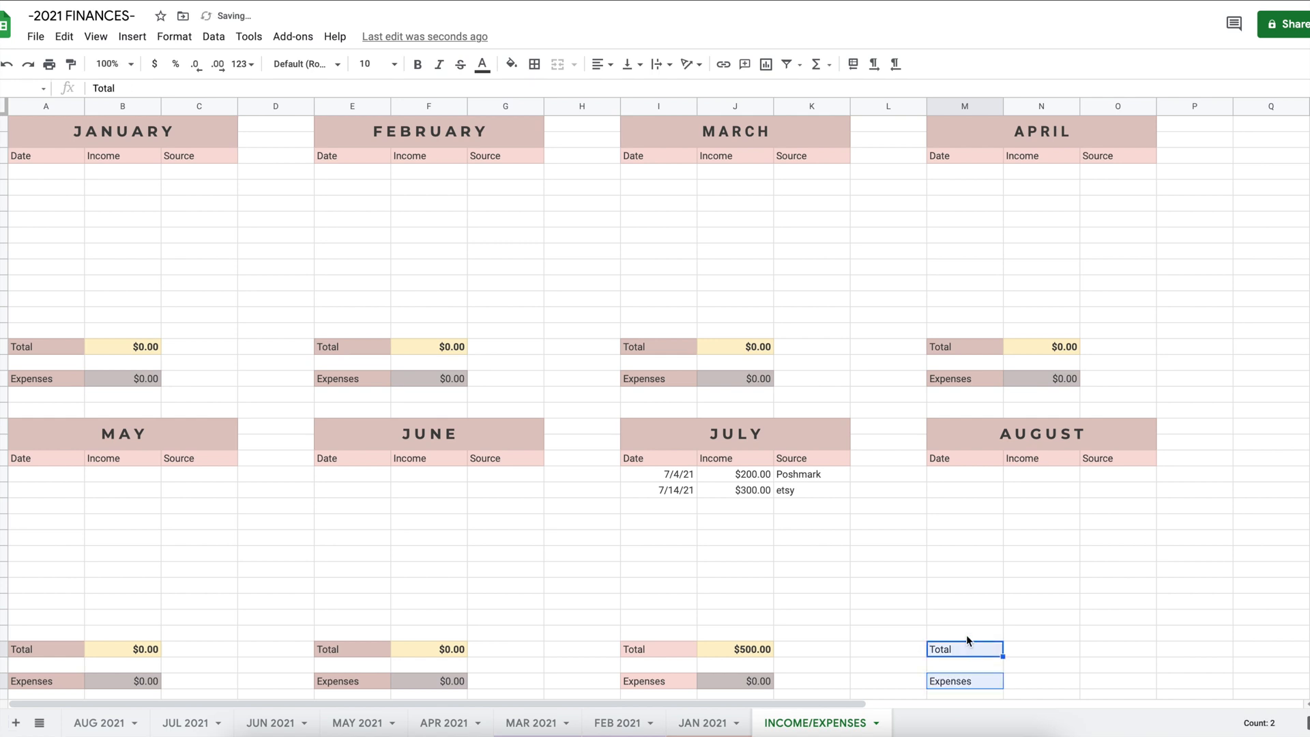
left_click(512, 64)
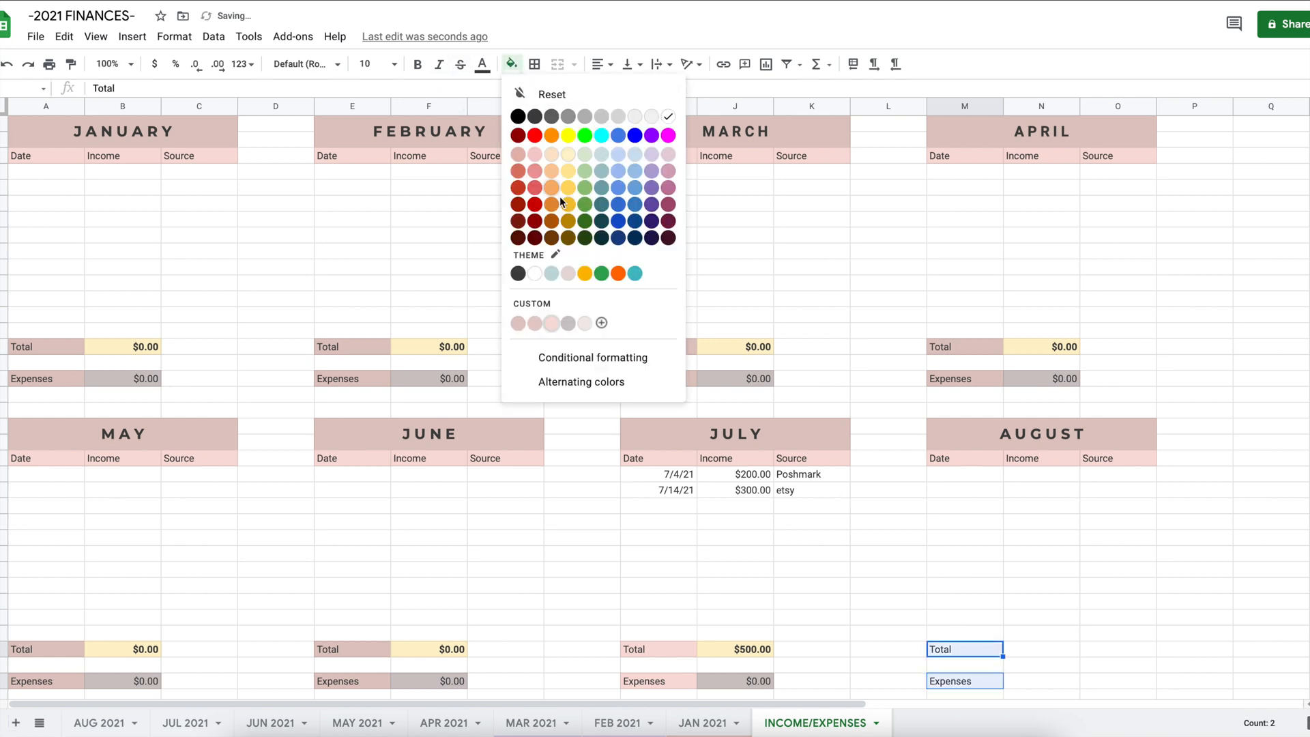
left_click(553, 323)
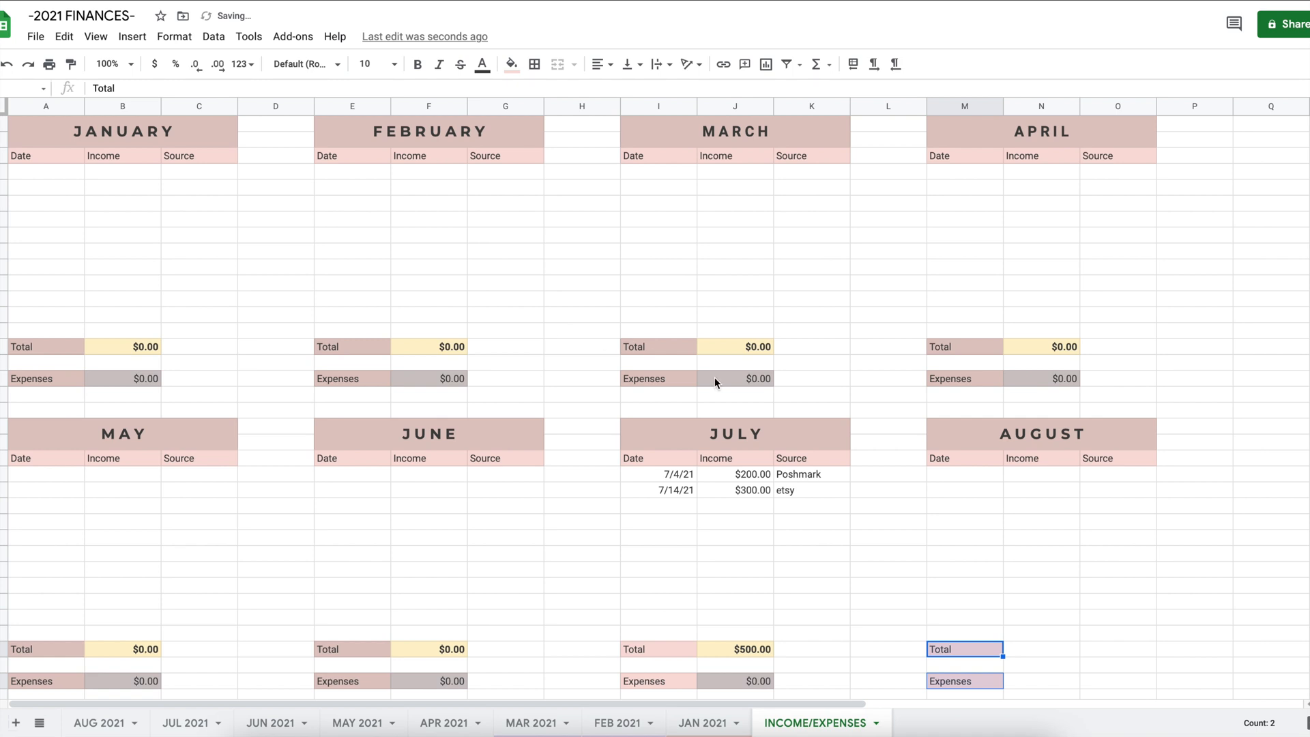
- Fill the empty value cell beside the AUGUST Total label with light yellow
left_click(1040, 654)
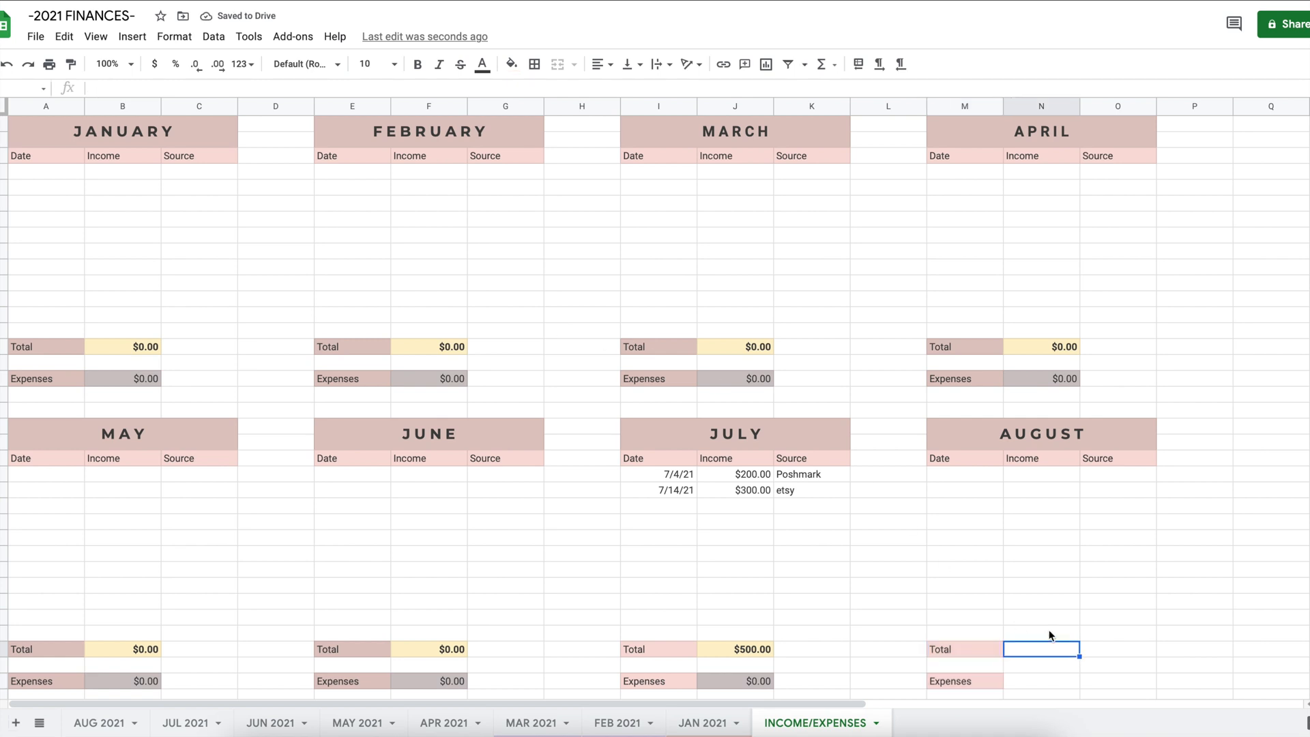
left_click(512, 64)
left_click(569, 162)
- Fill the AUGUST Expenses value cell with the custom gray, enter 0 and format it as currency
left_click(1017, 676)
left_click(512, 64)
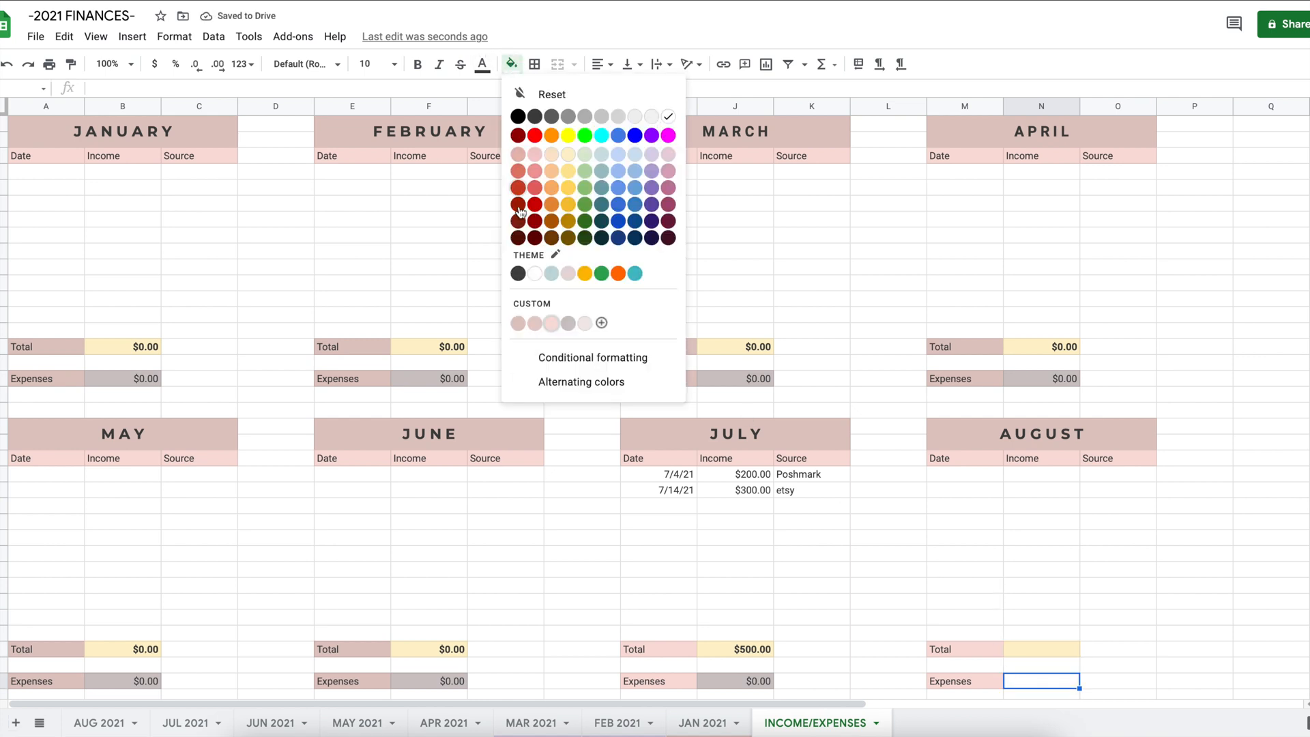
left_click(569, 323)
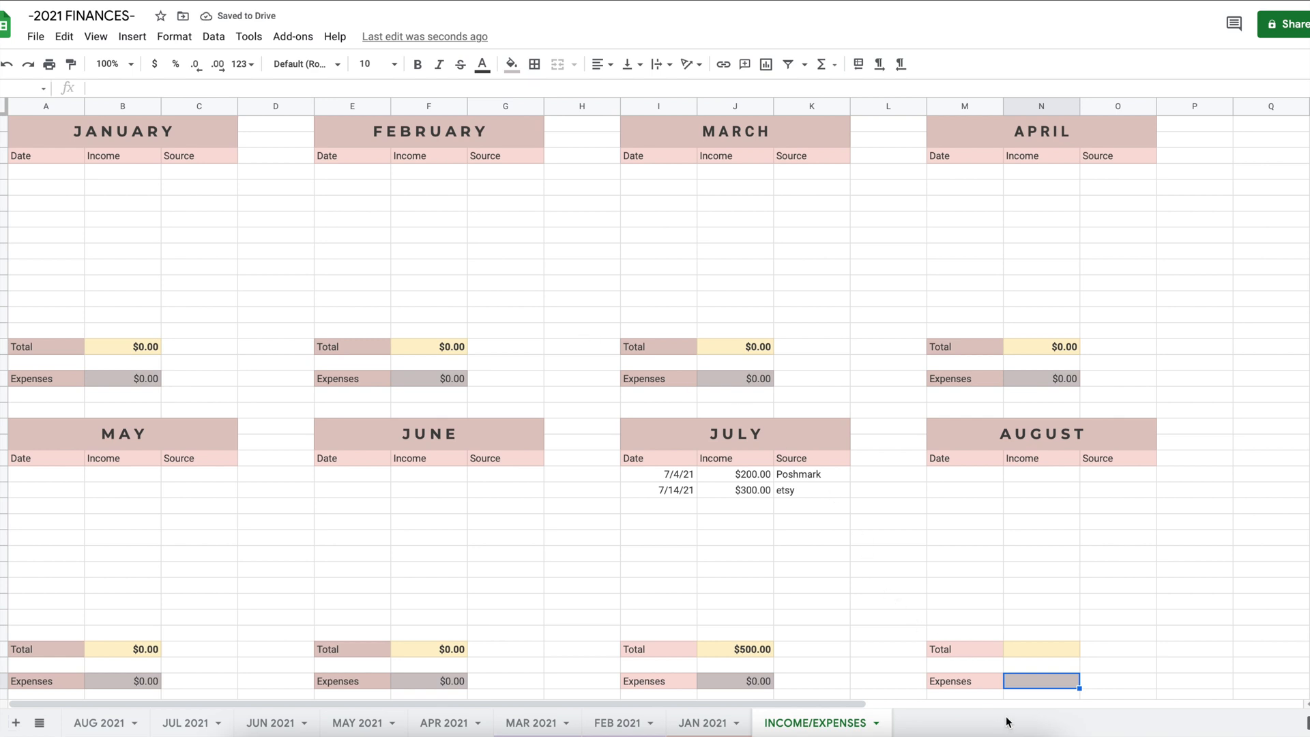
type("0")
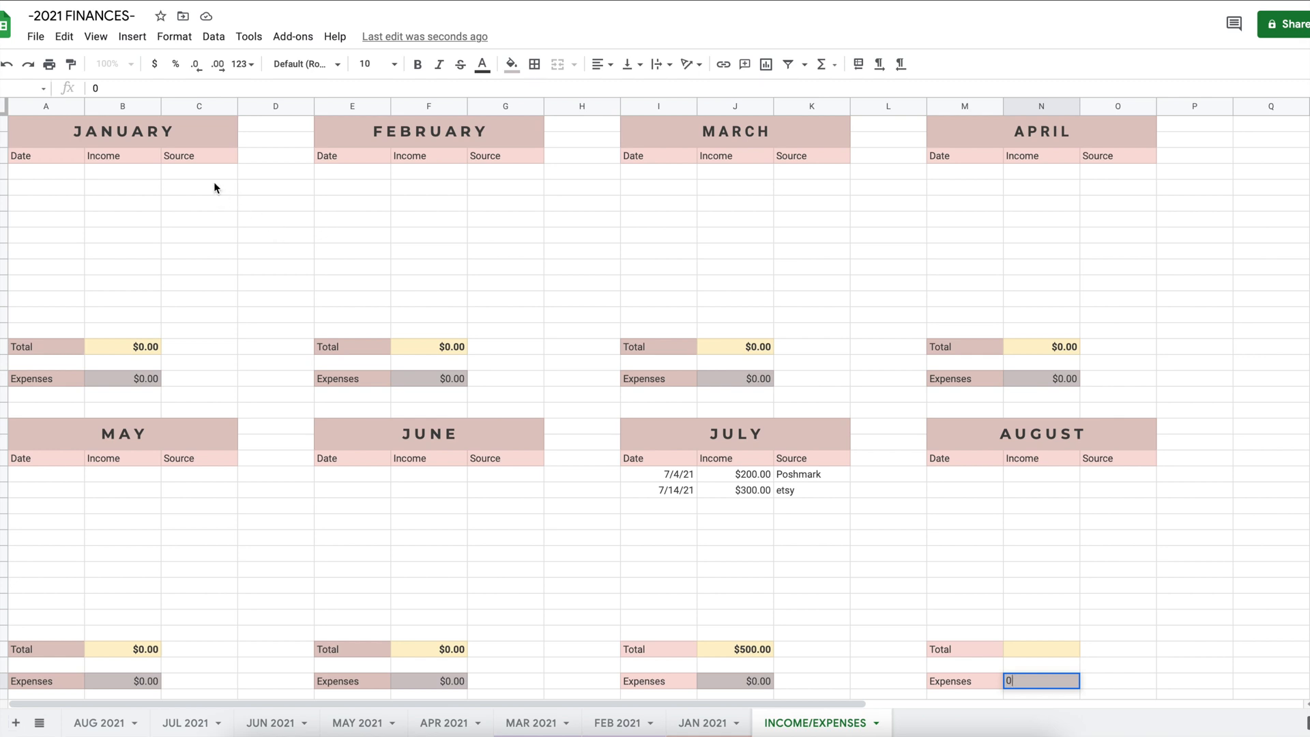
left_click(155, 64)
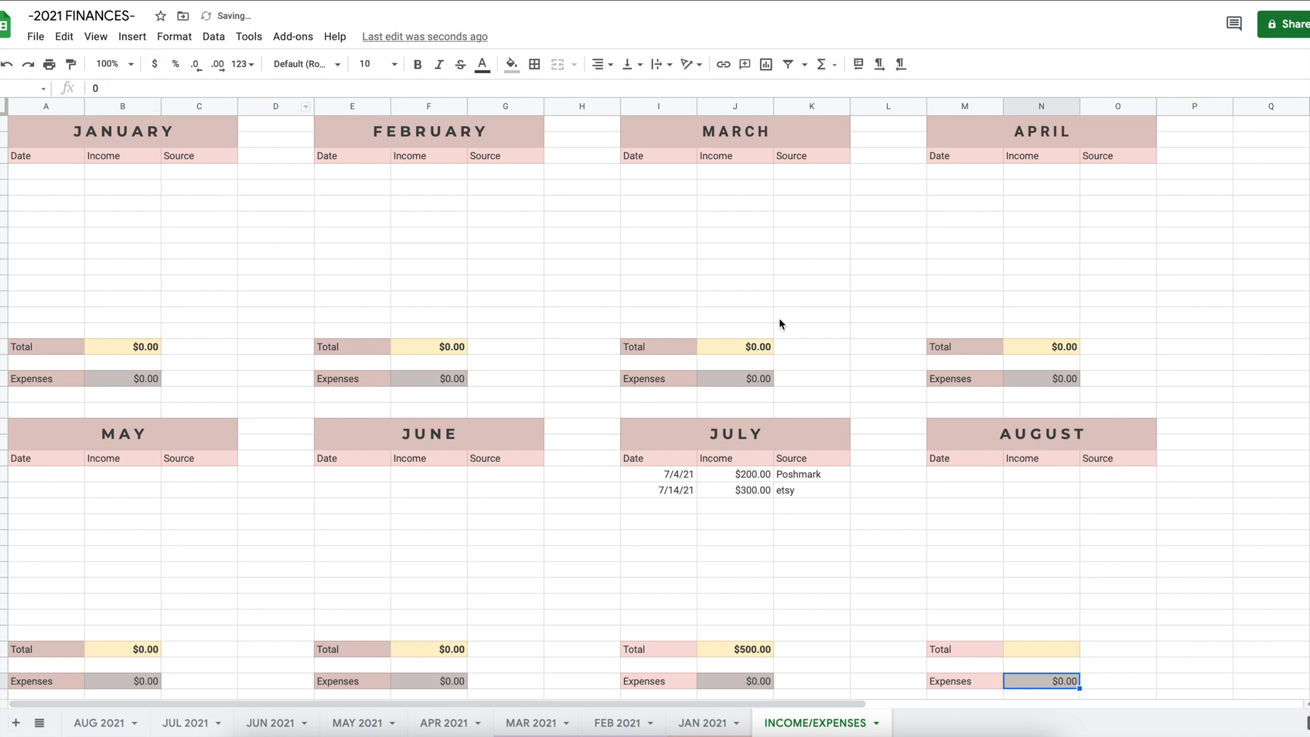
- Format the AUGUST Income cells down to N33 as currency and make the Total value cell bold
left_click(1030, 653)
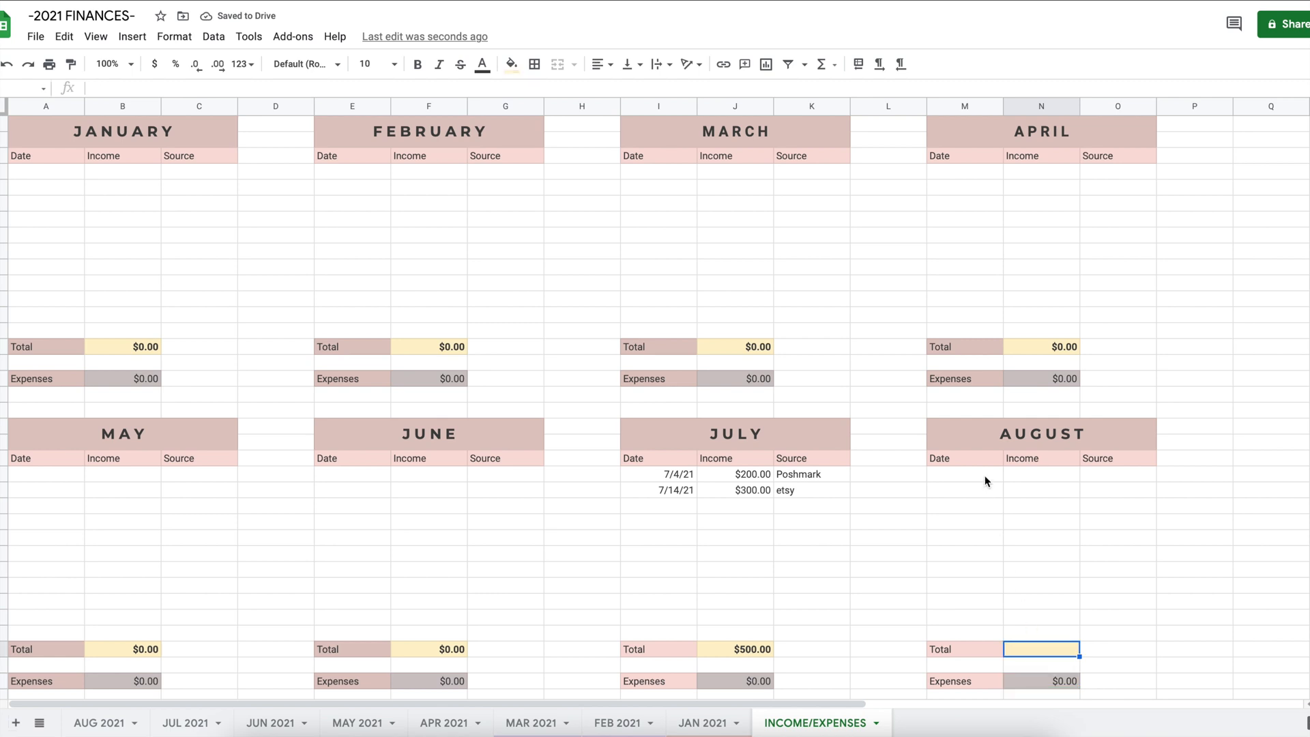
left_click(1034, 477)
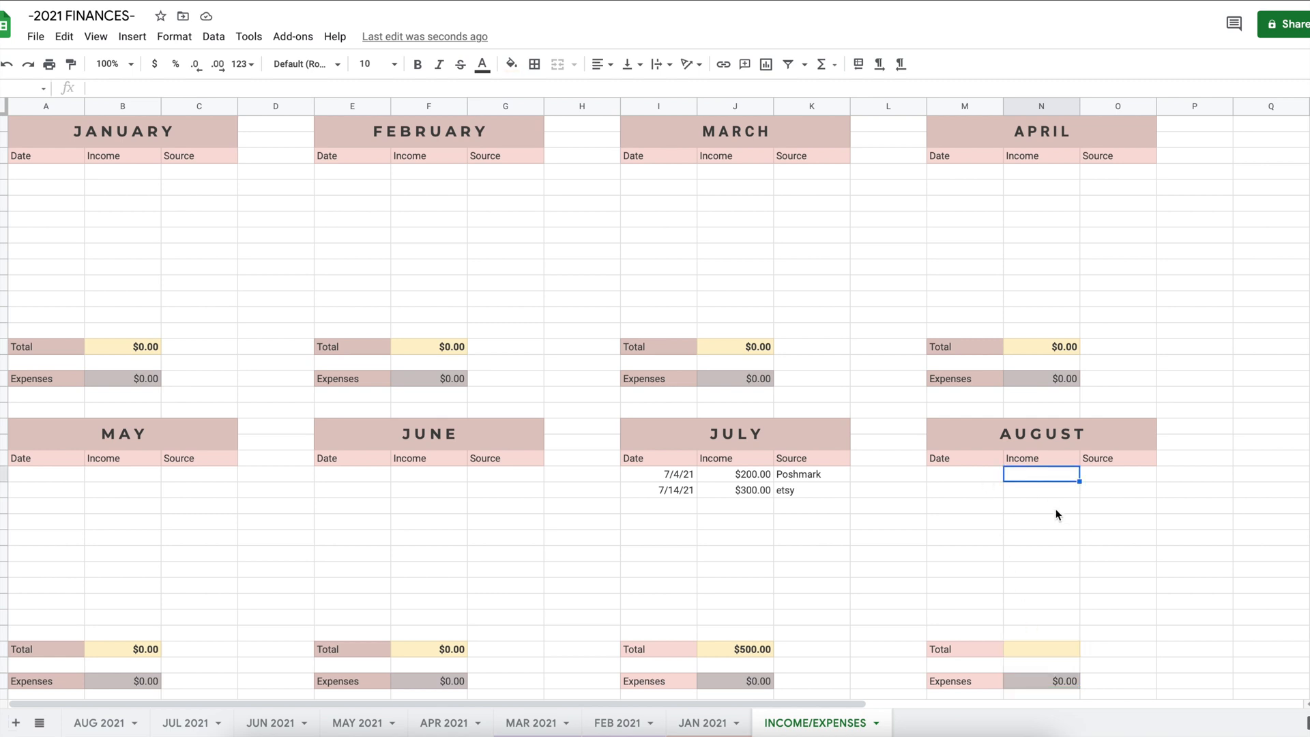
left_click(1046, 638, "shift")
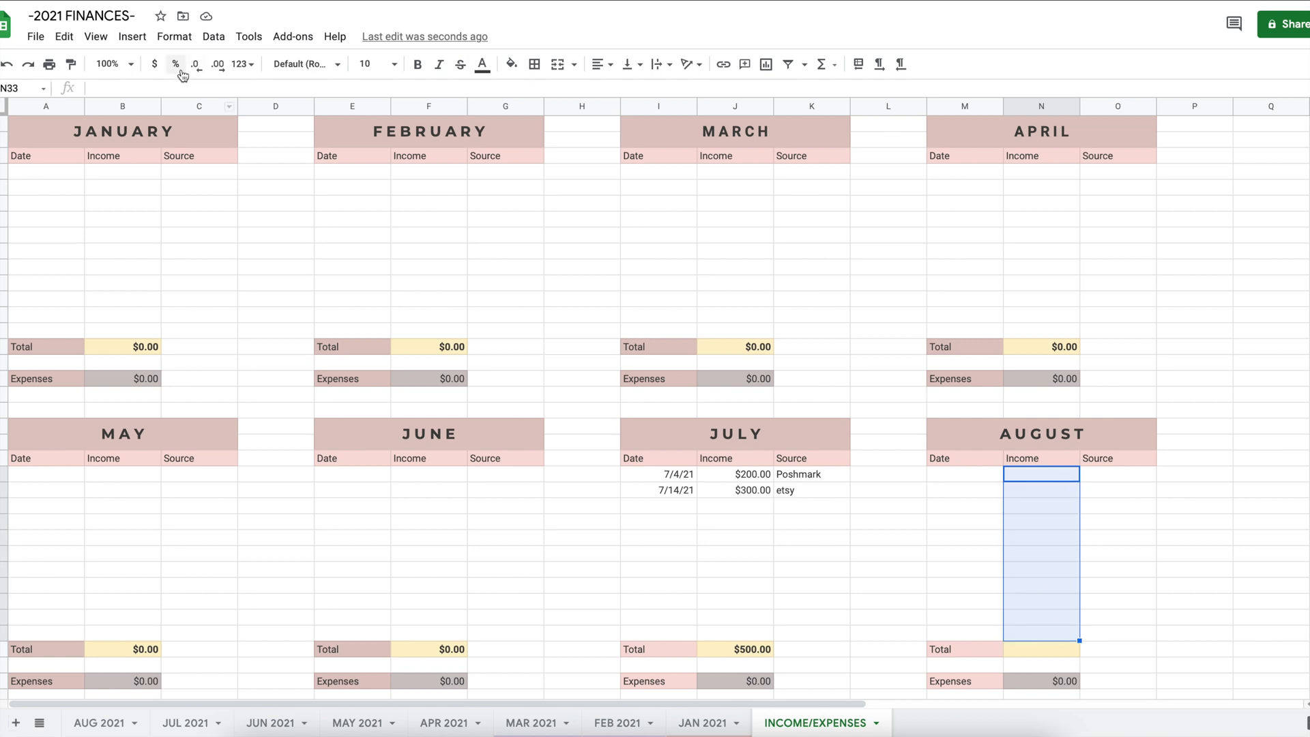
left_click(156, 67)
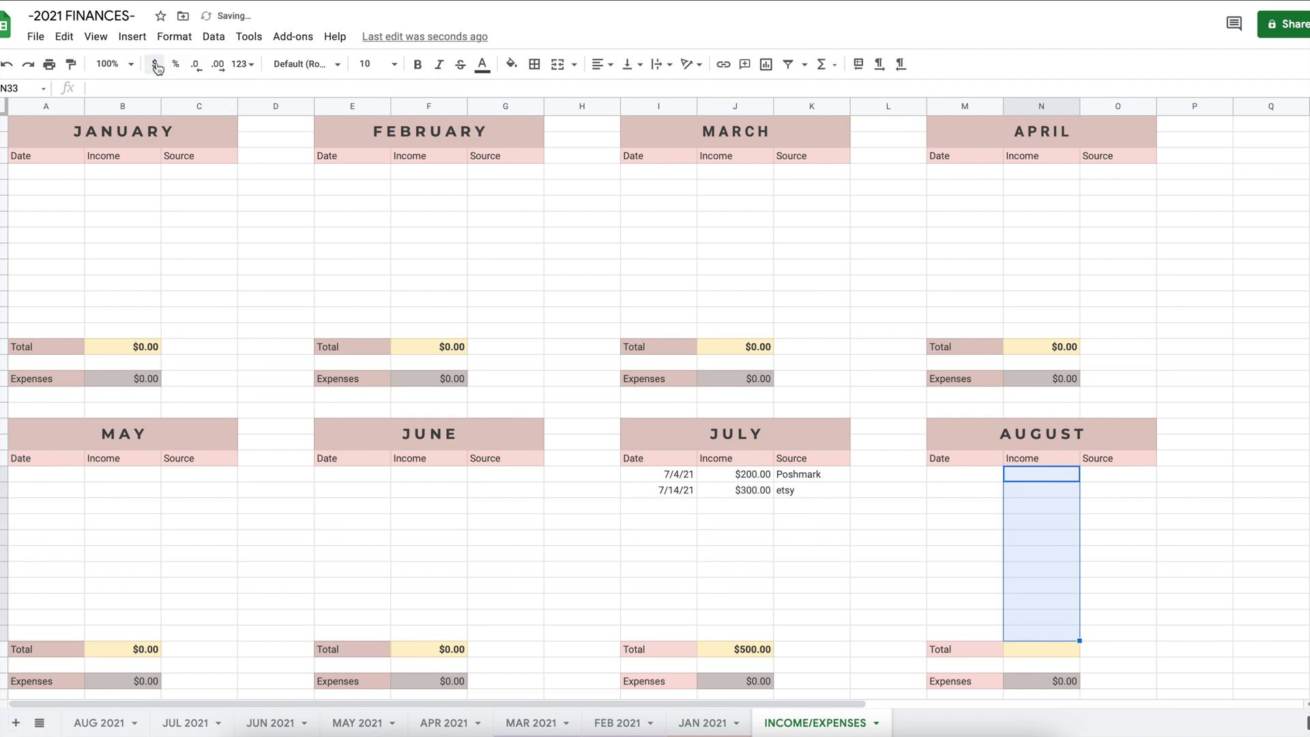
left_click(1056, 652)
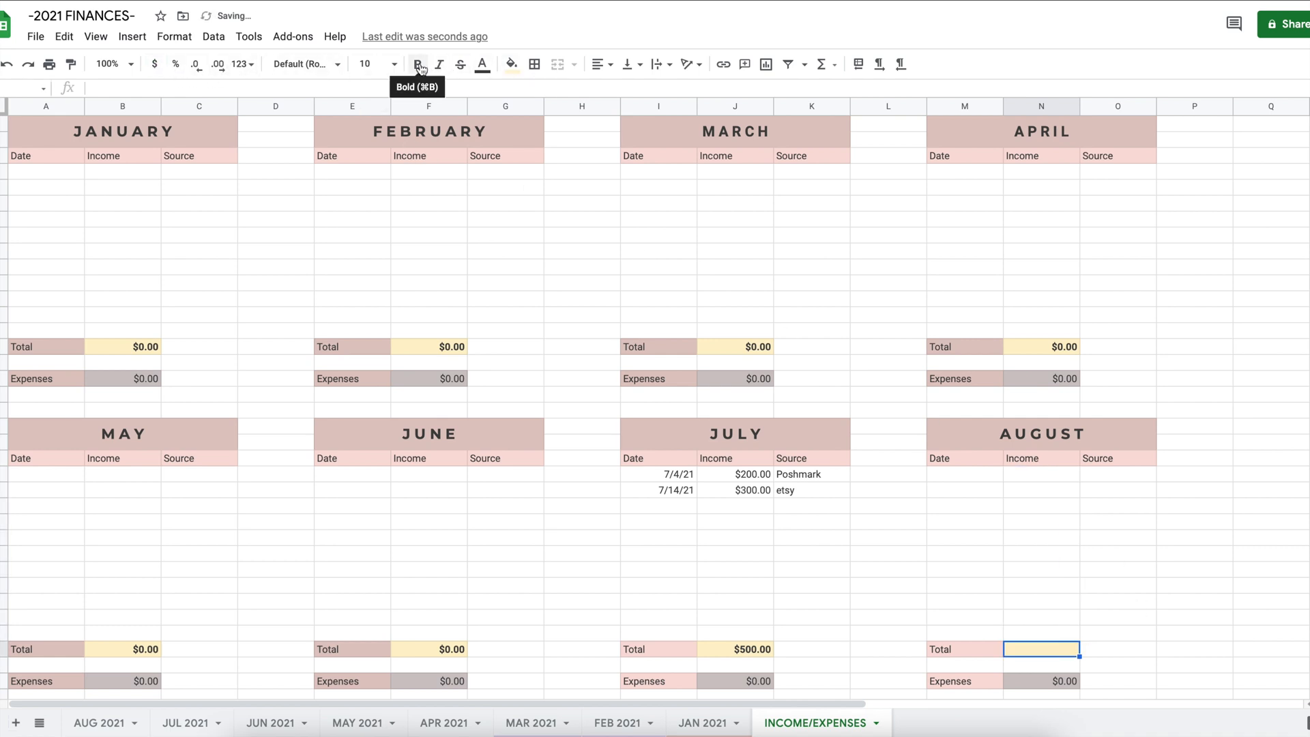
- Enter the first AUGUST income entry with date 8/1/21, income 200 and source Poshmark
left_click(984, 481)
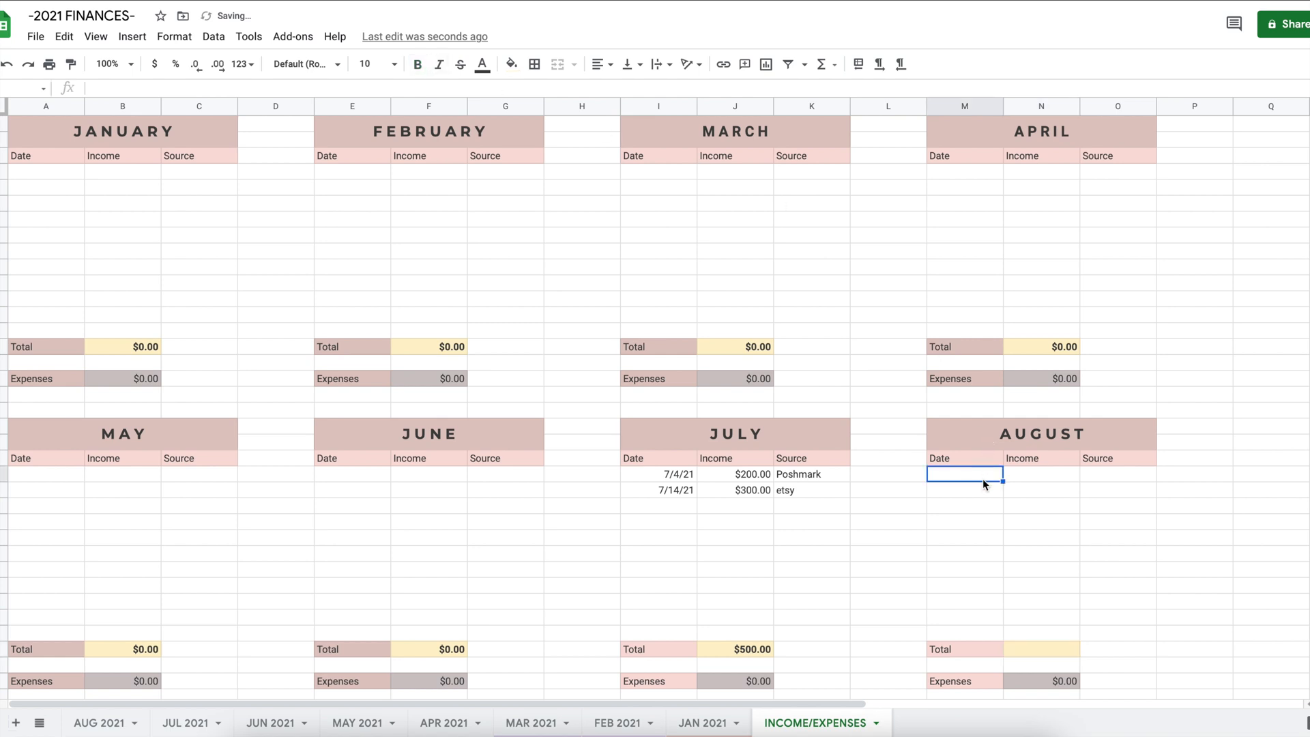
type("8")
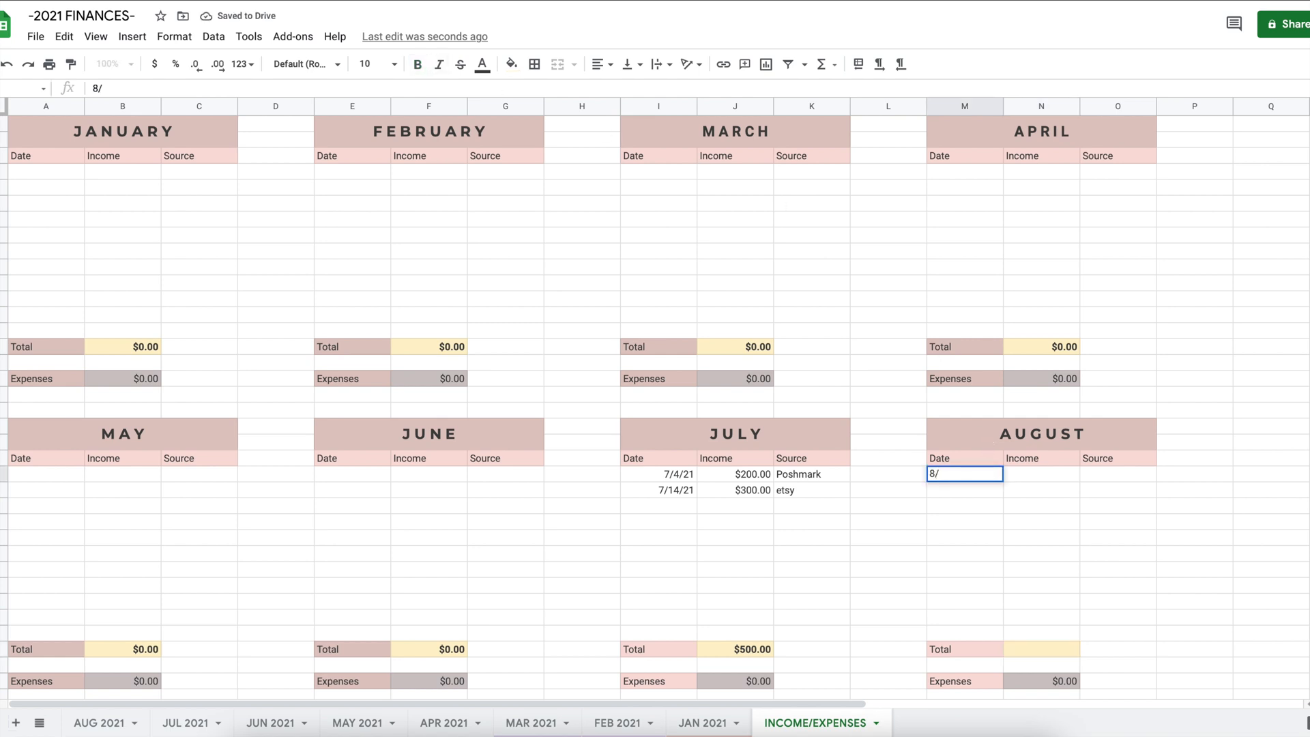
type("/1/21")
key("Tab")
type("2")
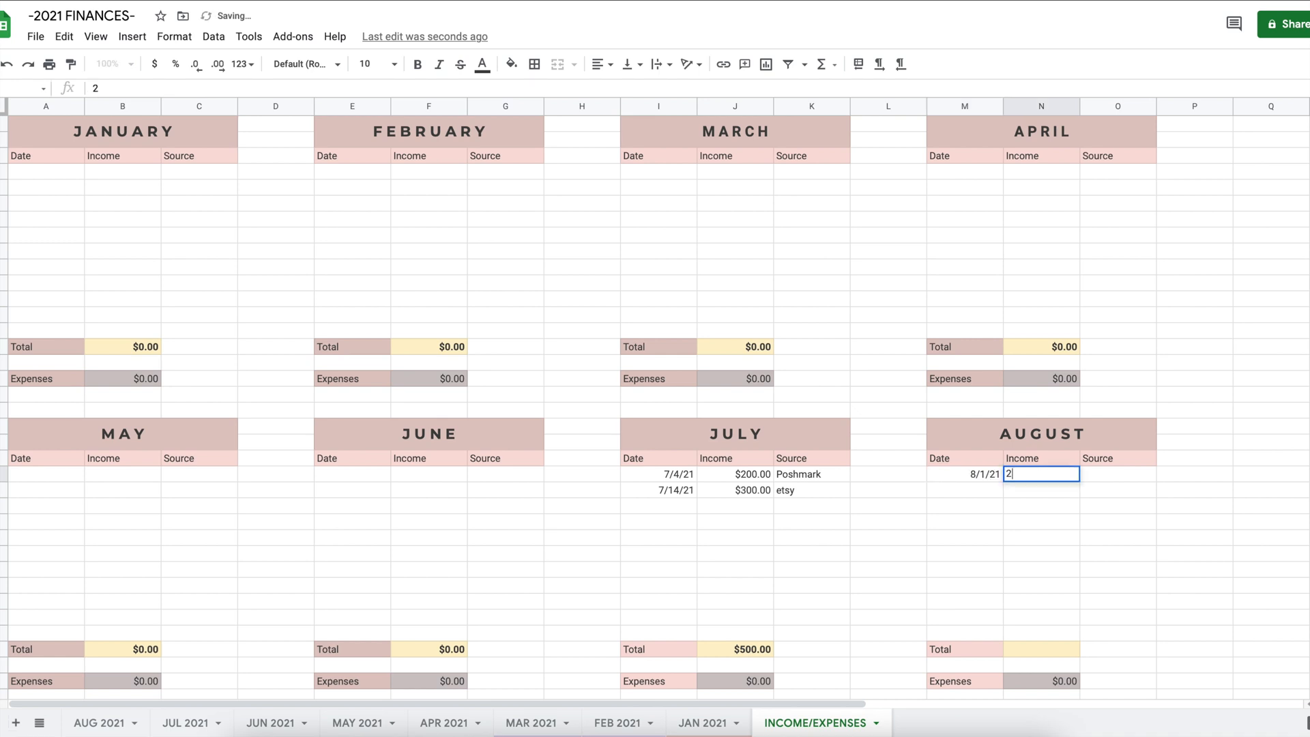
type("00")
key("Tab")
type("Poshmark")
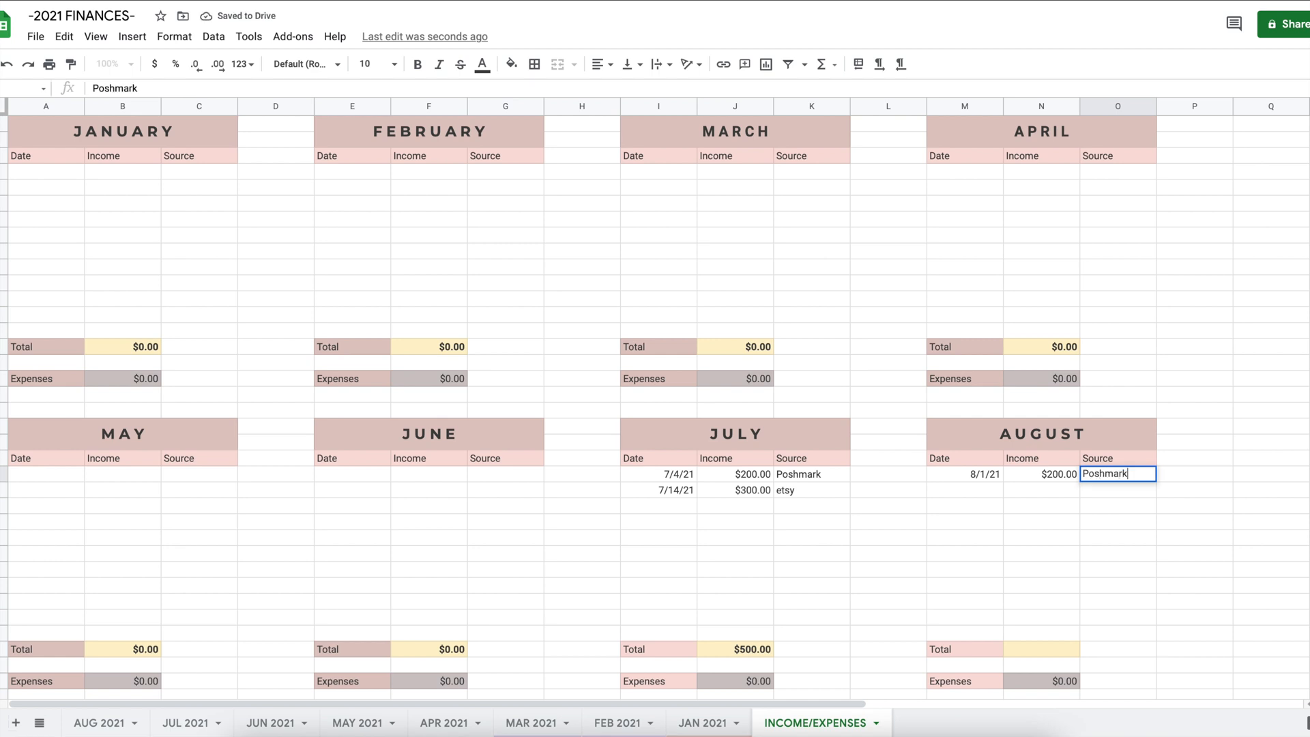
key("Return")
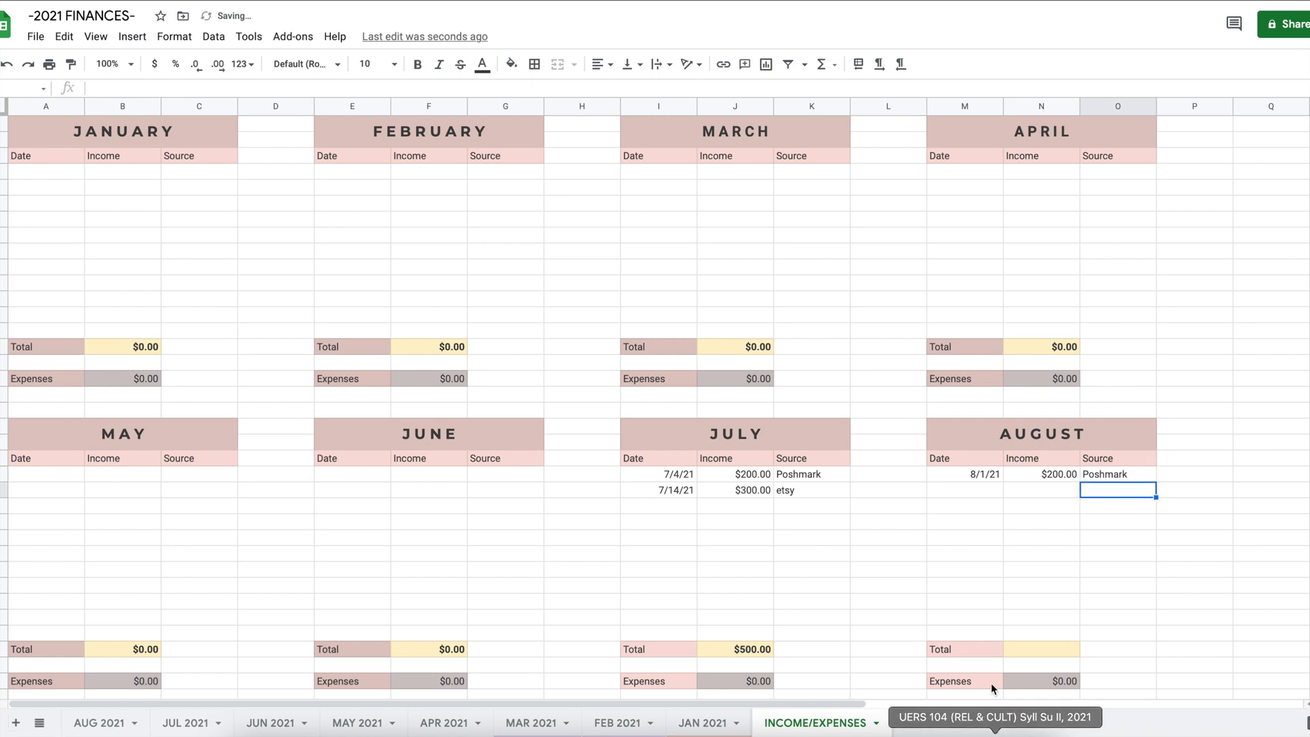
- Insert a SUM function in the AUGUST Total value cell covering the Income cells N23 to N33
left_click(1034, 648)
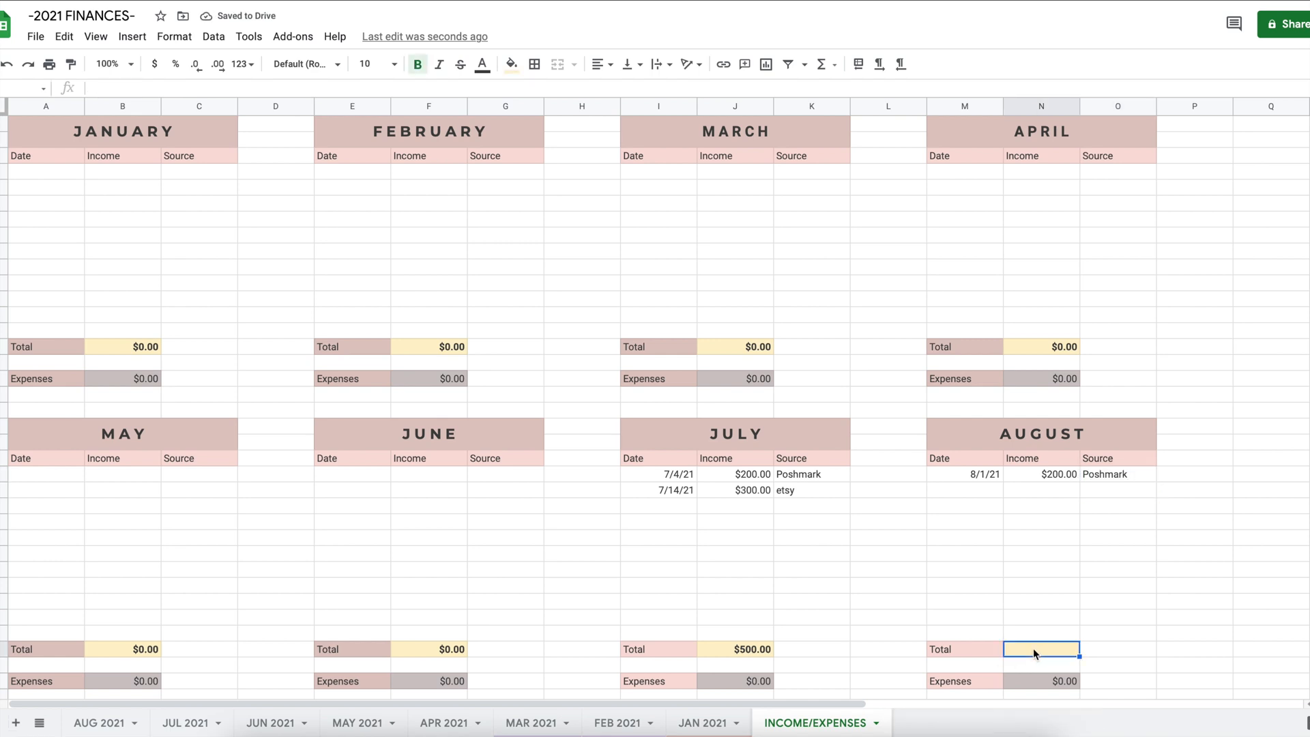
left_click(131, 36)
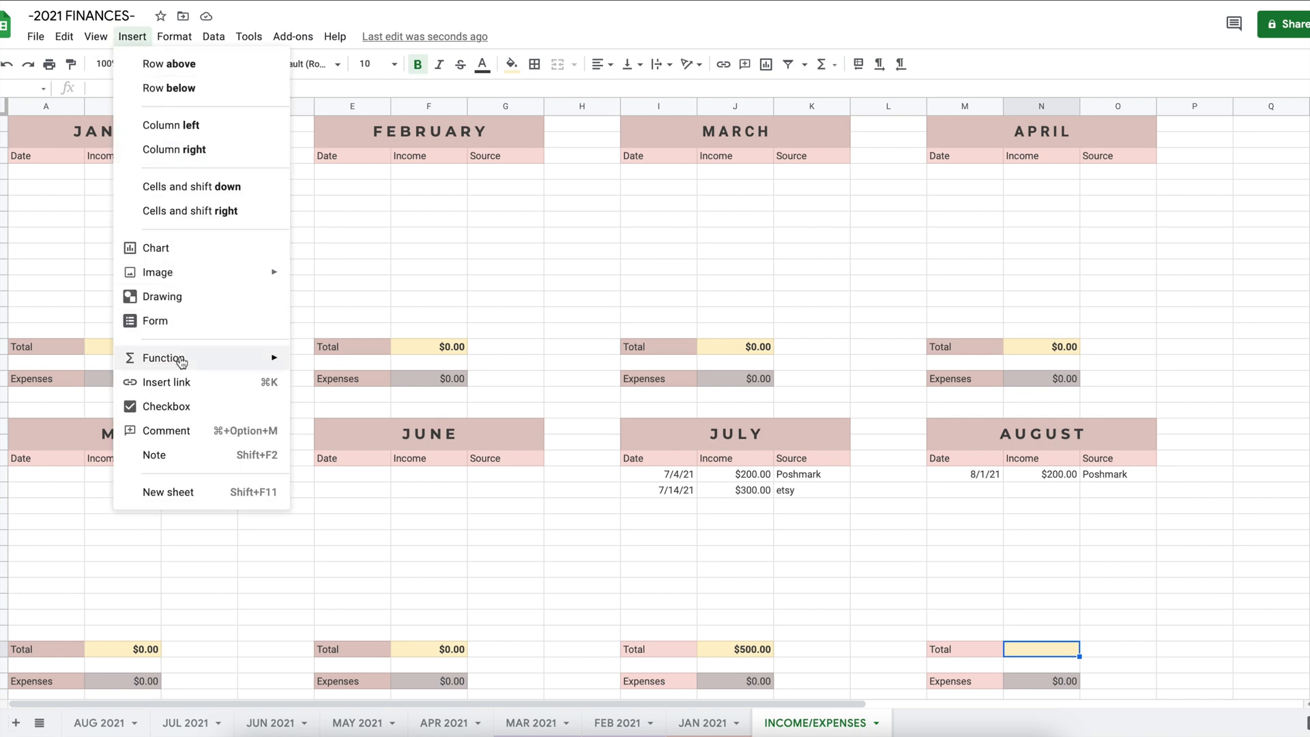
mouse_move(181, 359)
left_click(330, 162)
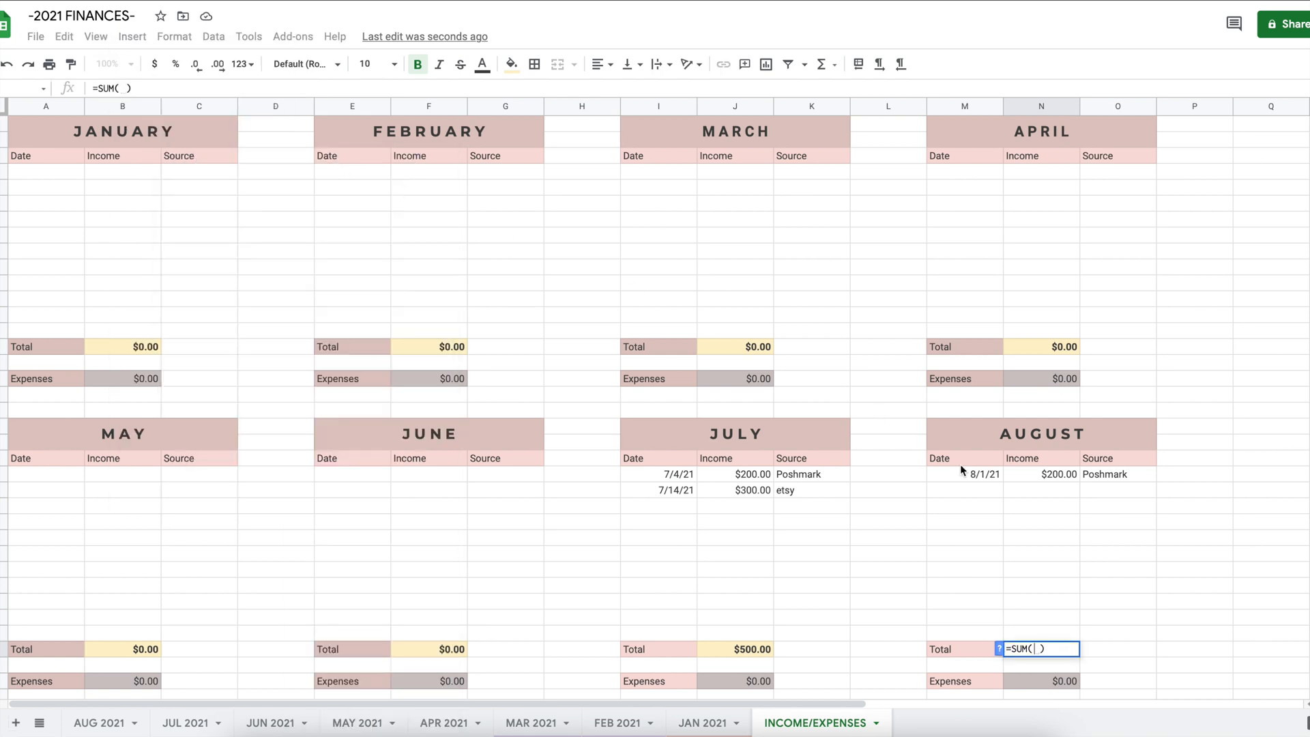
left_click(1040, 481)
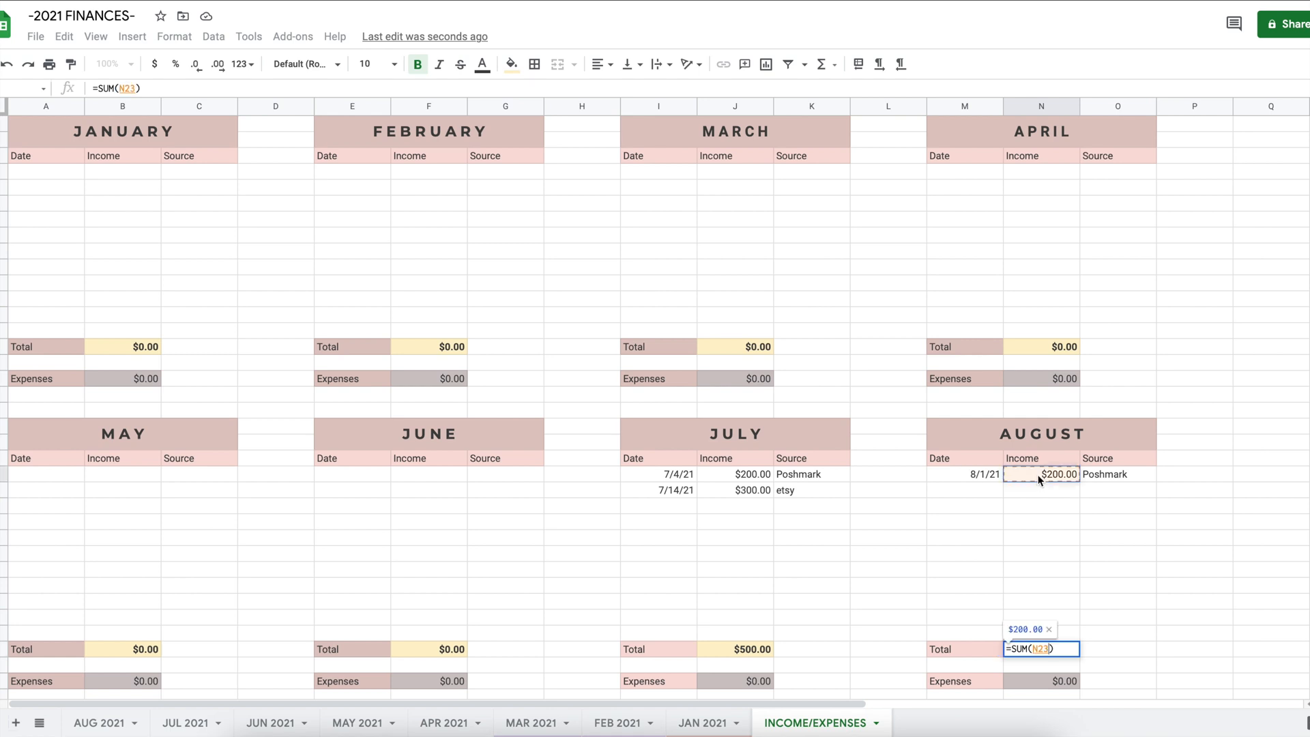
left_click(1070, 634, "shift")
key("Return")
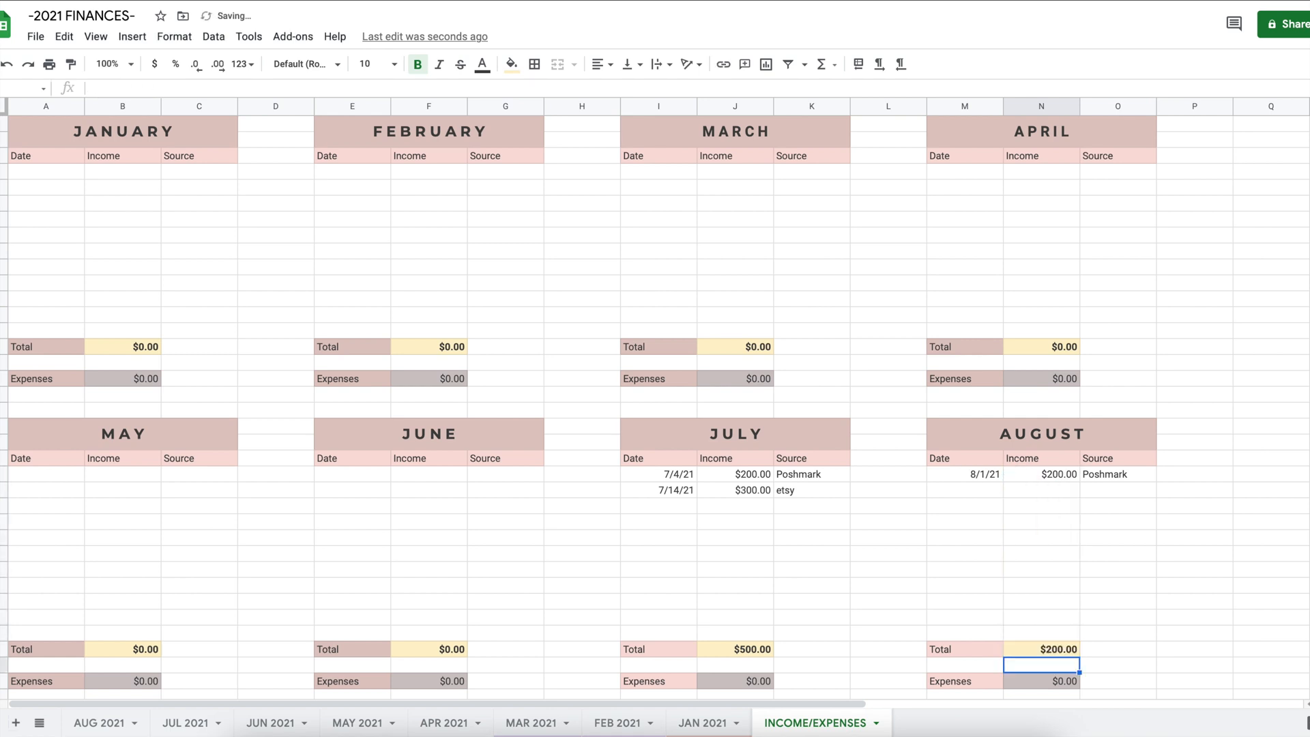
- Enter two more AUGUST income amounts of 100 each below the Poshmark amount
left_click(1043, 494)
type("100")
key("Return")
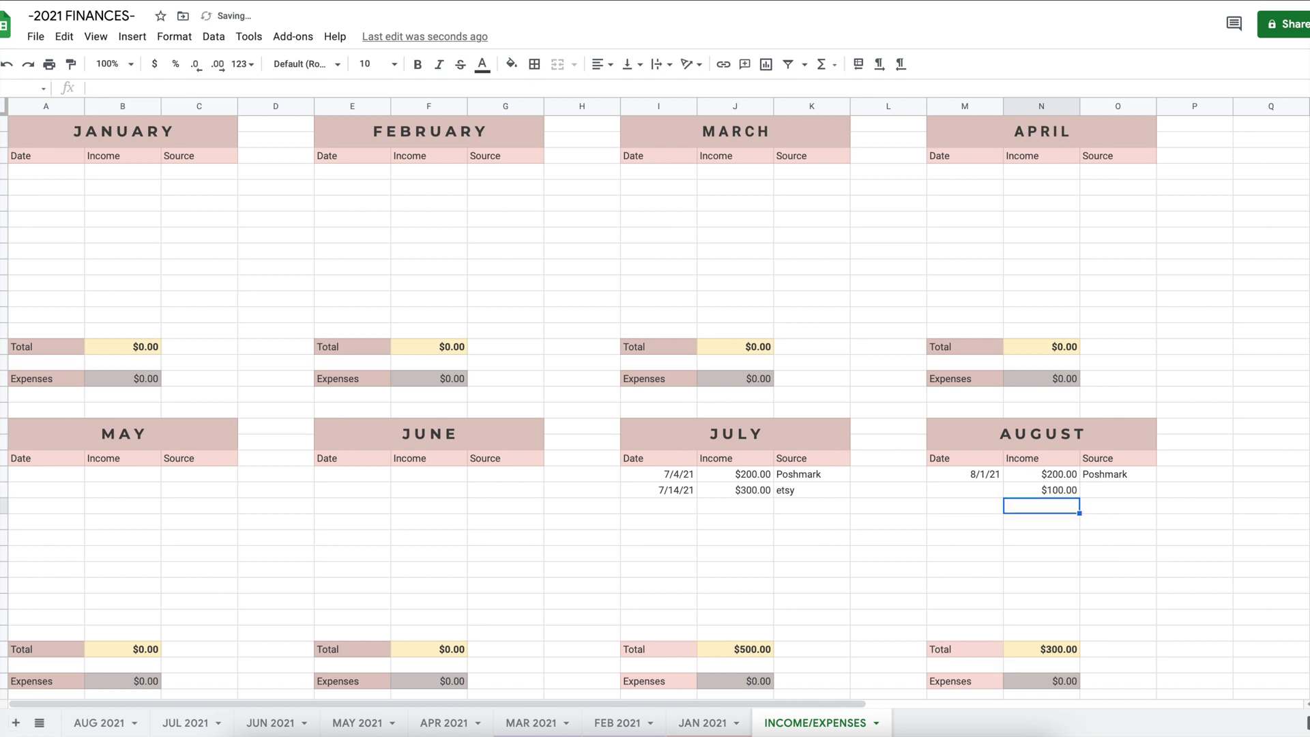
type("100")
key("Return")
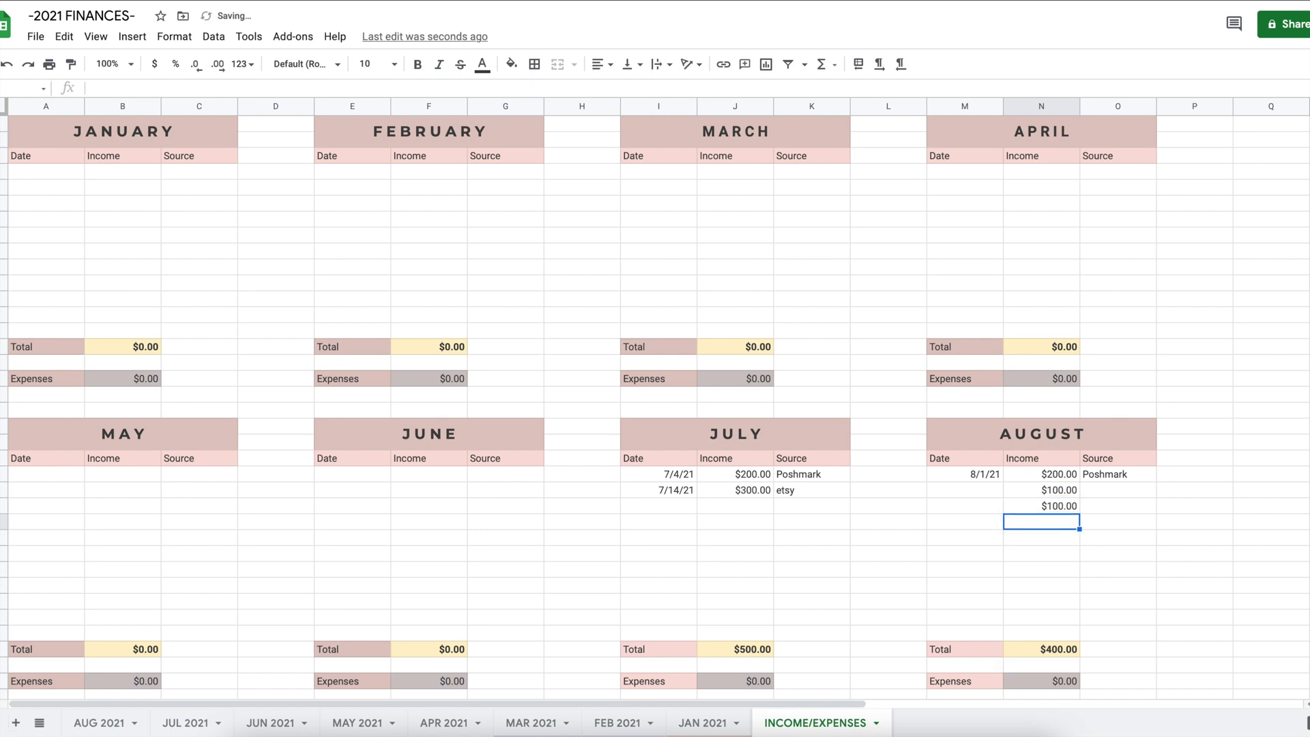